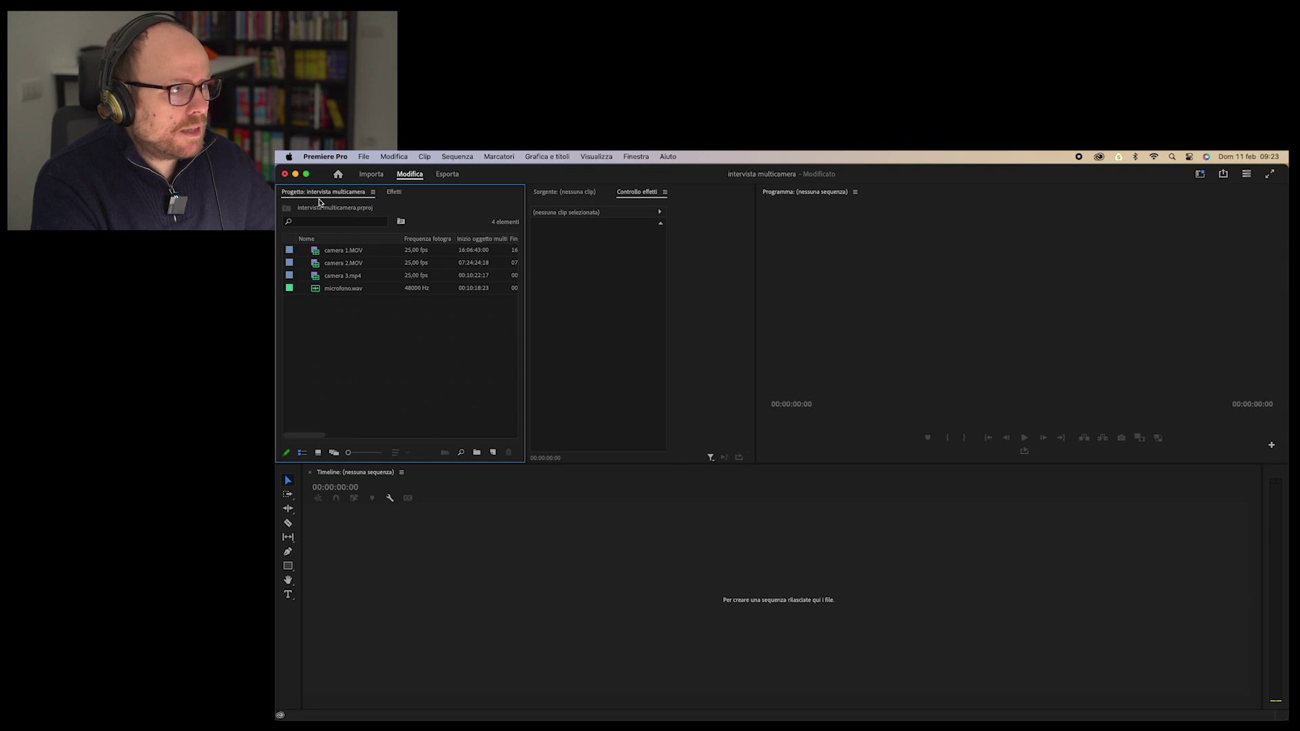
# Step: Check the frame rate of the three camera clips and the image size in the properties of camera 1.MOV
pyautogui.click(435, 250)
pyautogui.click(424, 263)
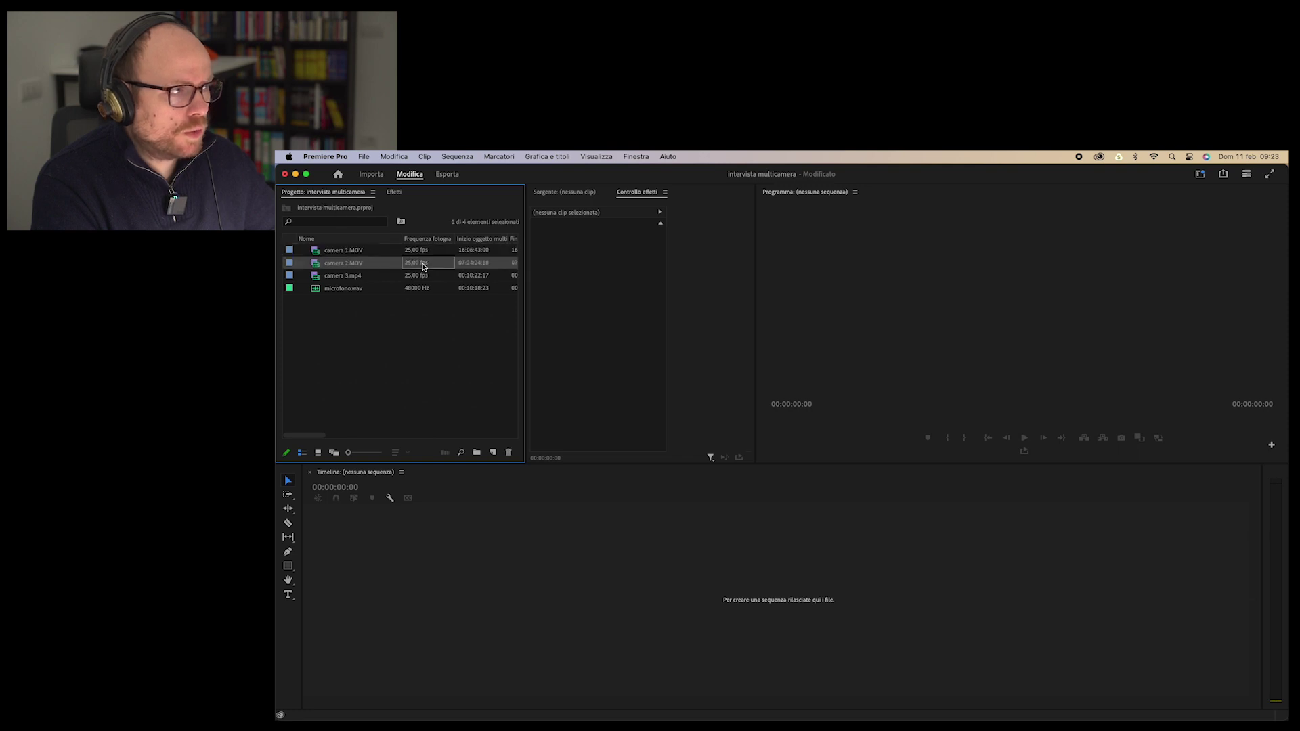
pyautogui.click(427, 276)
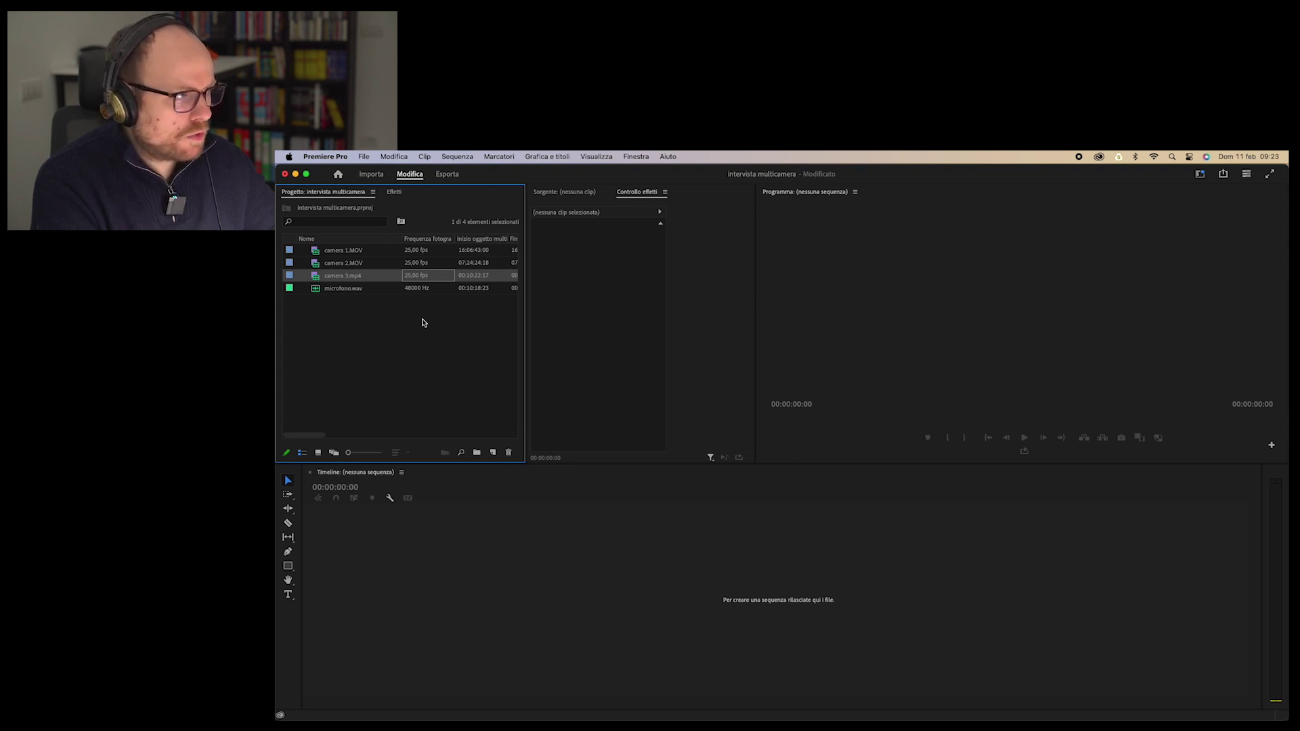
pyautogui.rightClick(331, 255)
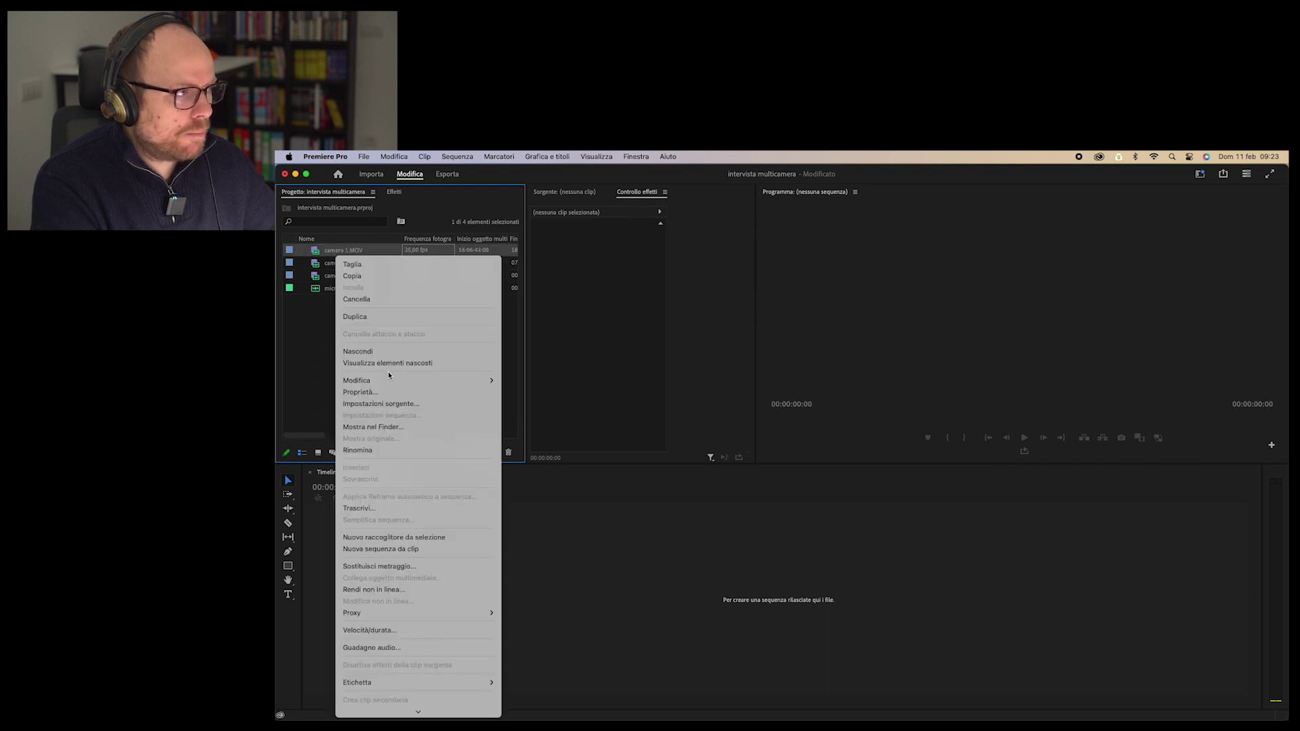
pyautogui.click(360, 393)
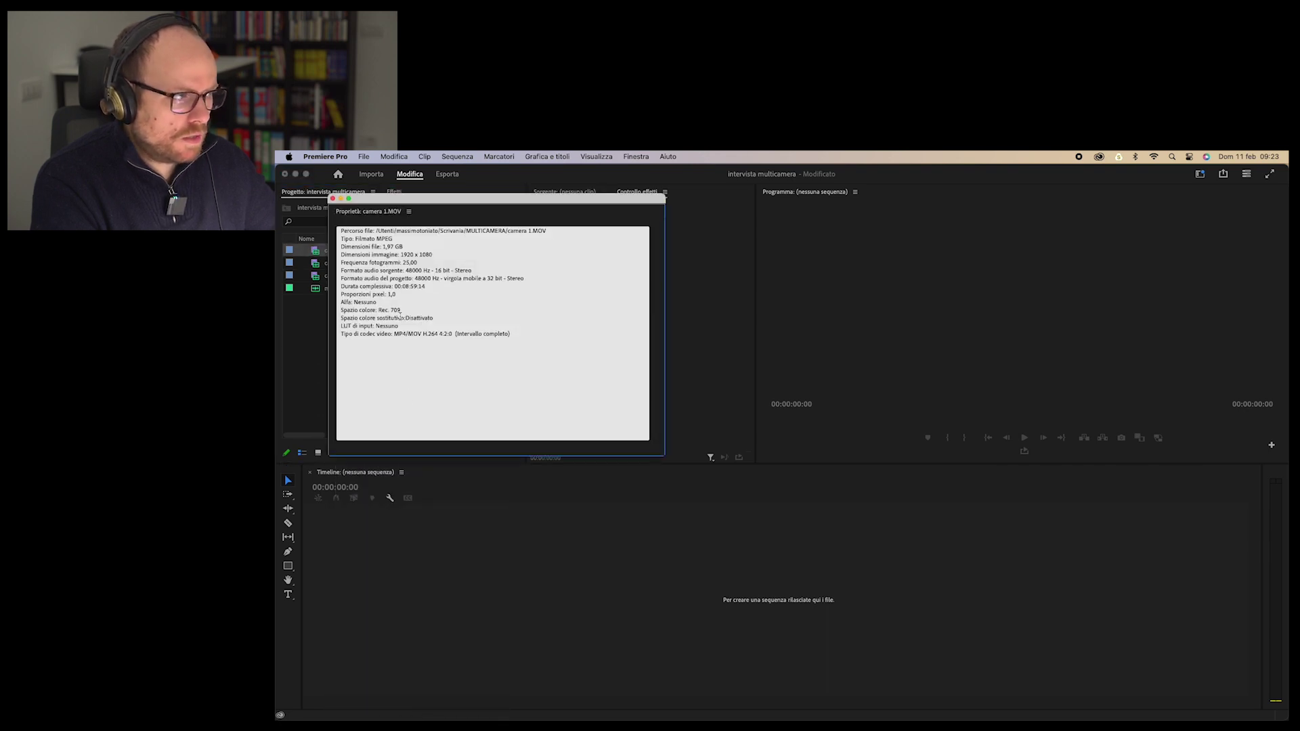
pyautogui.moveTo(397, 255); pyautogui.dragTo(441, 254)
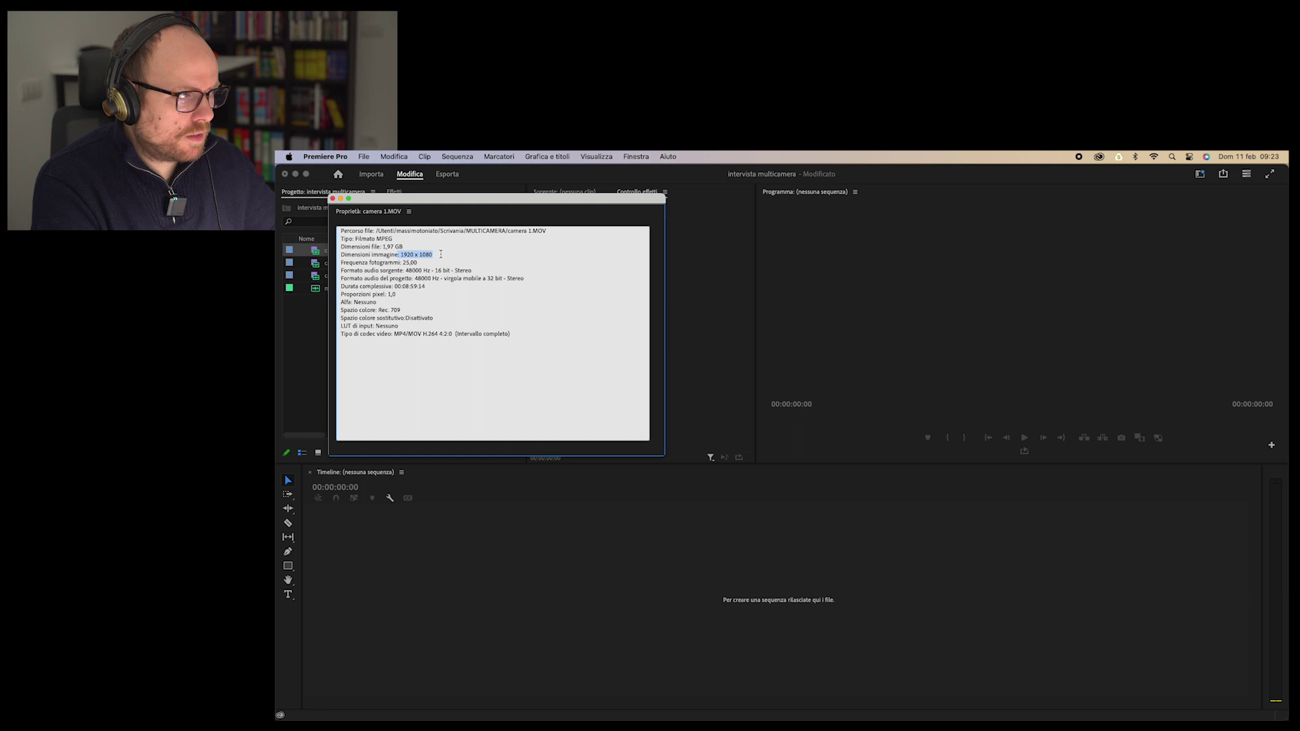
pyautogui.click(333, 199)
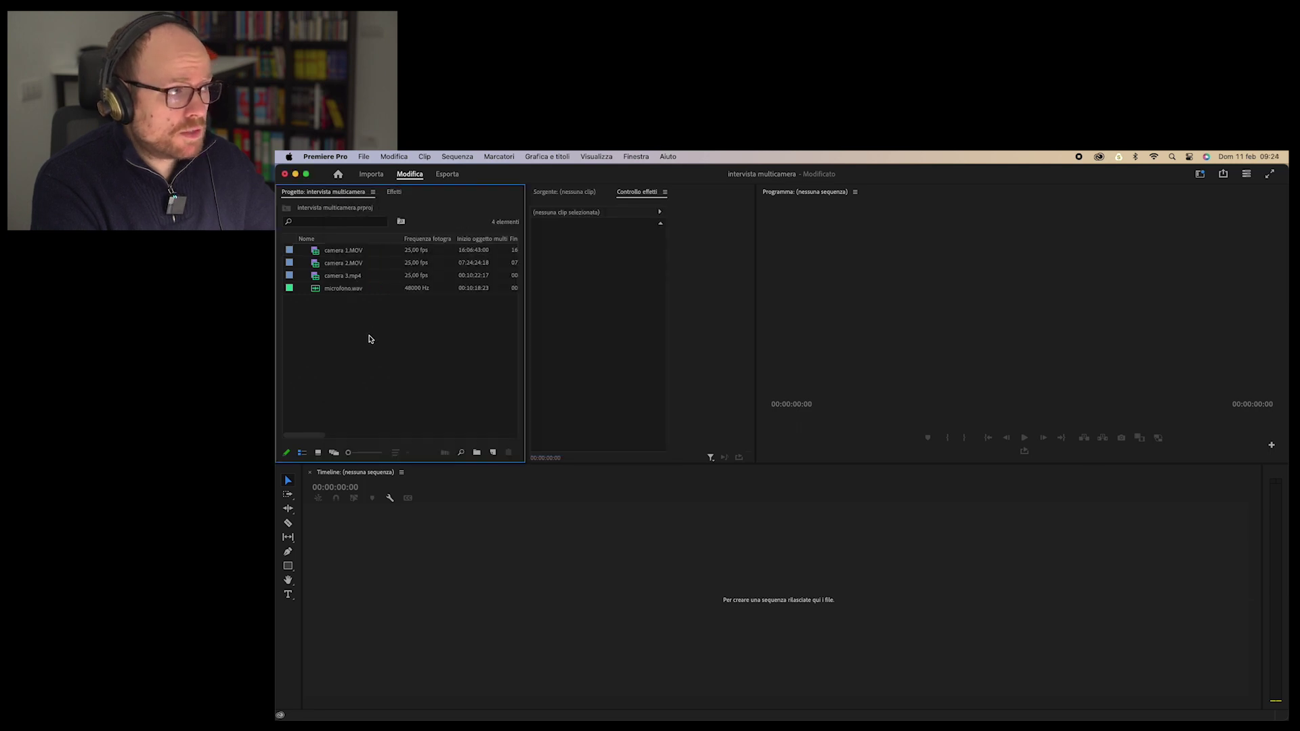
# Step: Try to create a sequence directly from camera 1.MOV, camera 2.MOV and camera 3.mp4
pyautogui.click(342, 251)
pyautogui.keyDown('shift'); pyautogui.click(347, 277); pyautogui.keyUp('shift')
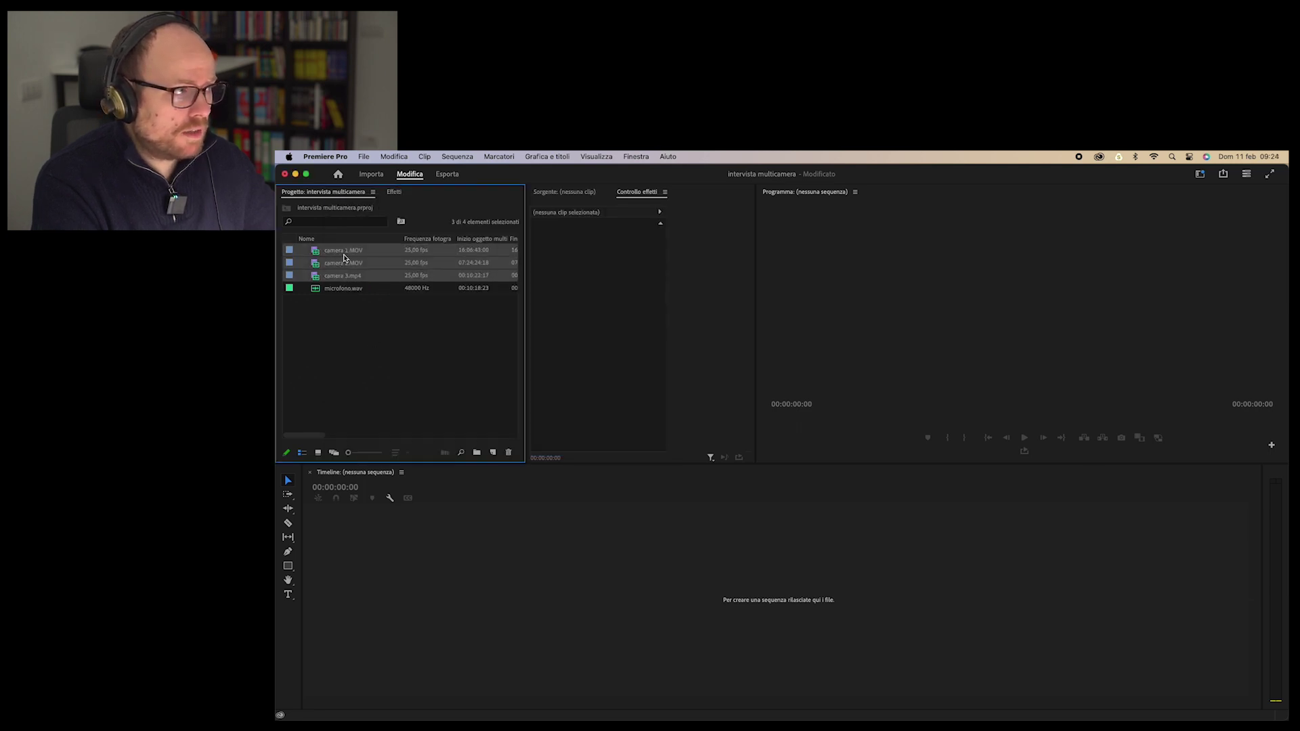
pyautogui.moveTo(455, 552); pyautogui.dragTo(448, 577)
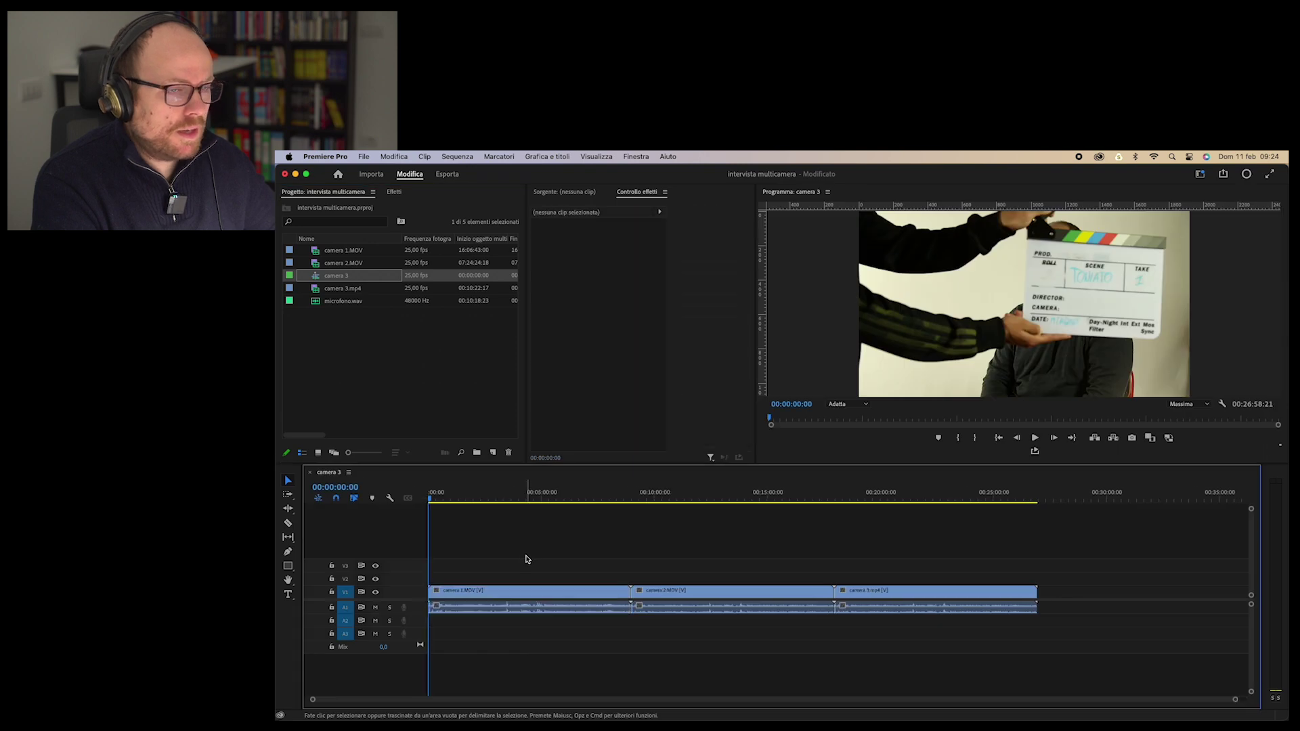
pyautogui.moveTo(526, 558); pyautogui.dragTo(983, 670)
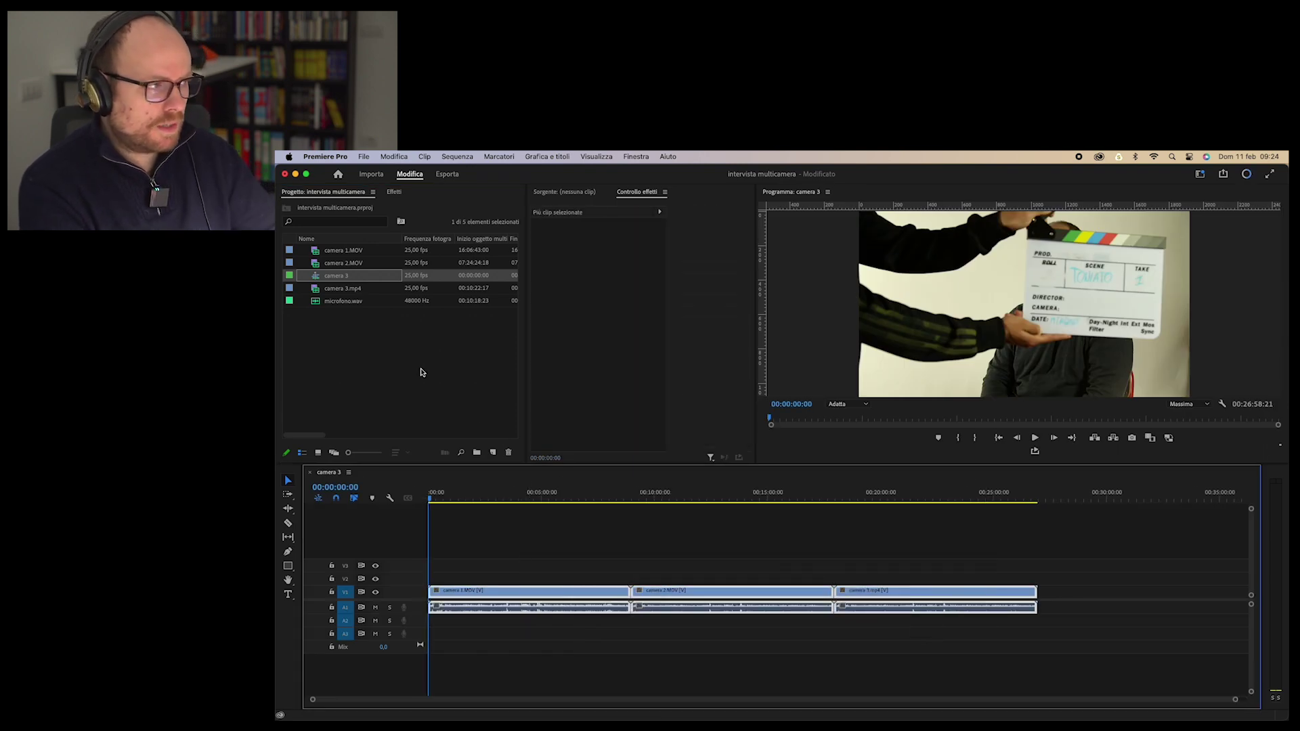
pyautogui.press('super+z')
pyautogui.press('super+z')
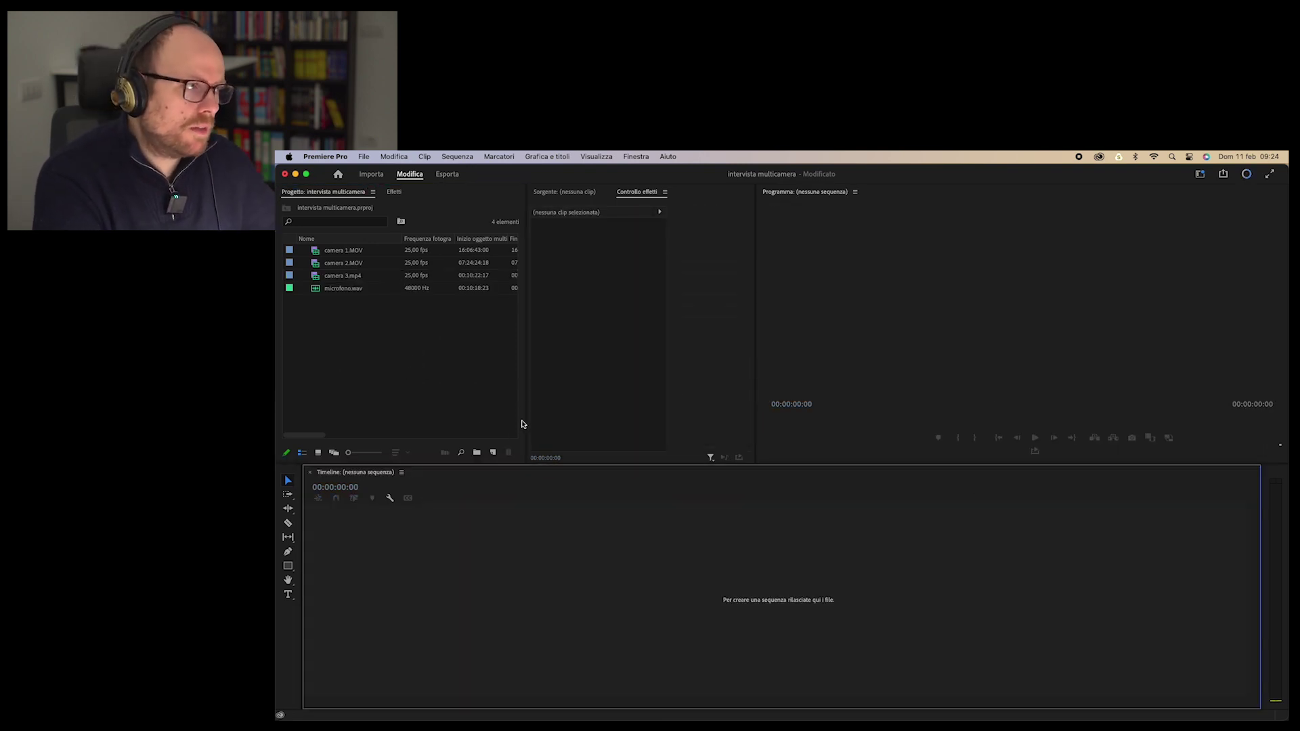
# Step: Create a new sequence named Sequenza 01 with the ARRI 1080p 25 preset
pyautogui.click(495, 454)
pyautogui.click(509, 468)
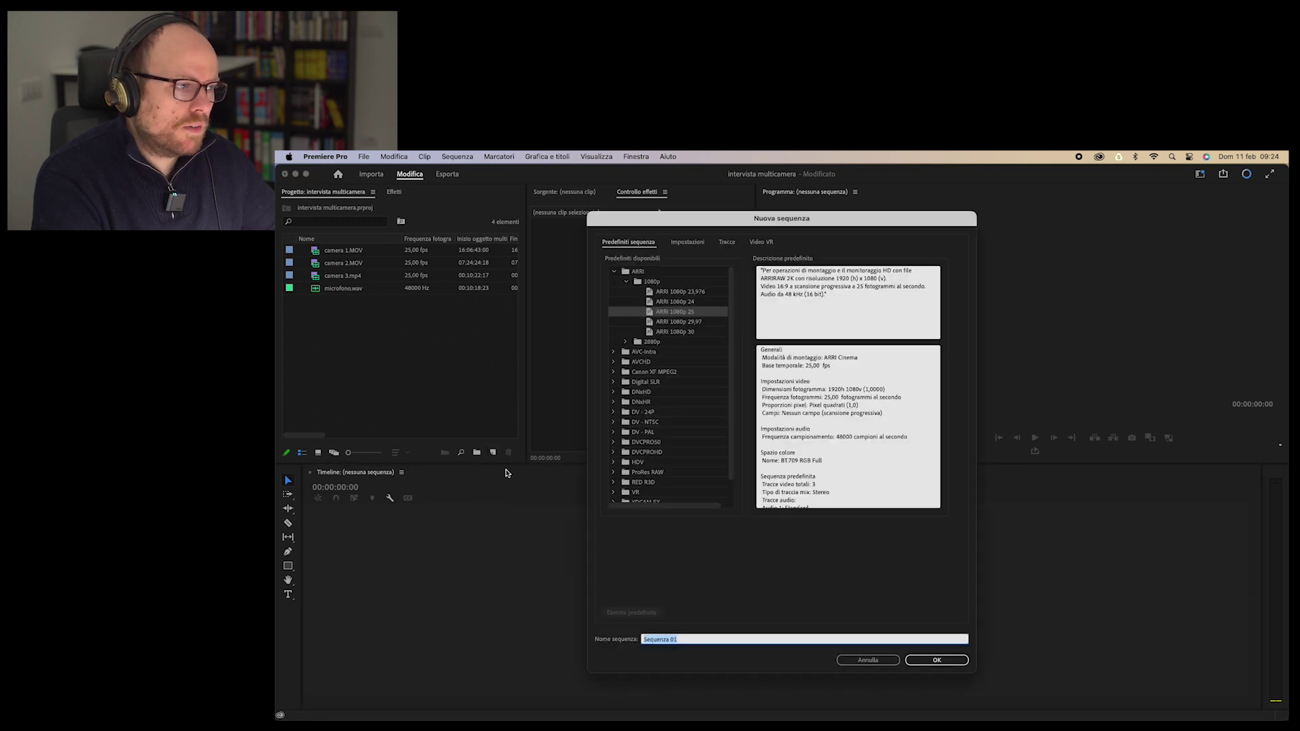
pyautogui.click(664, 315)
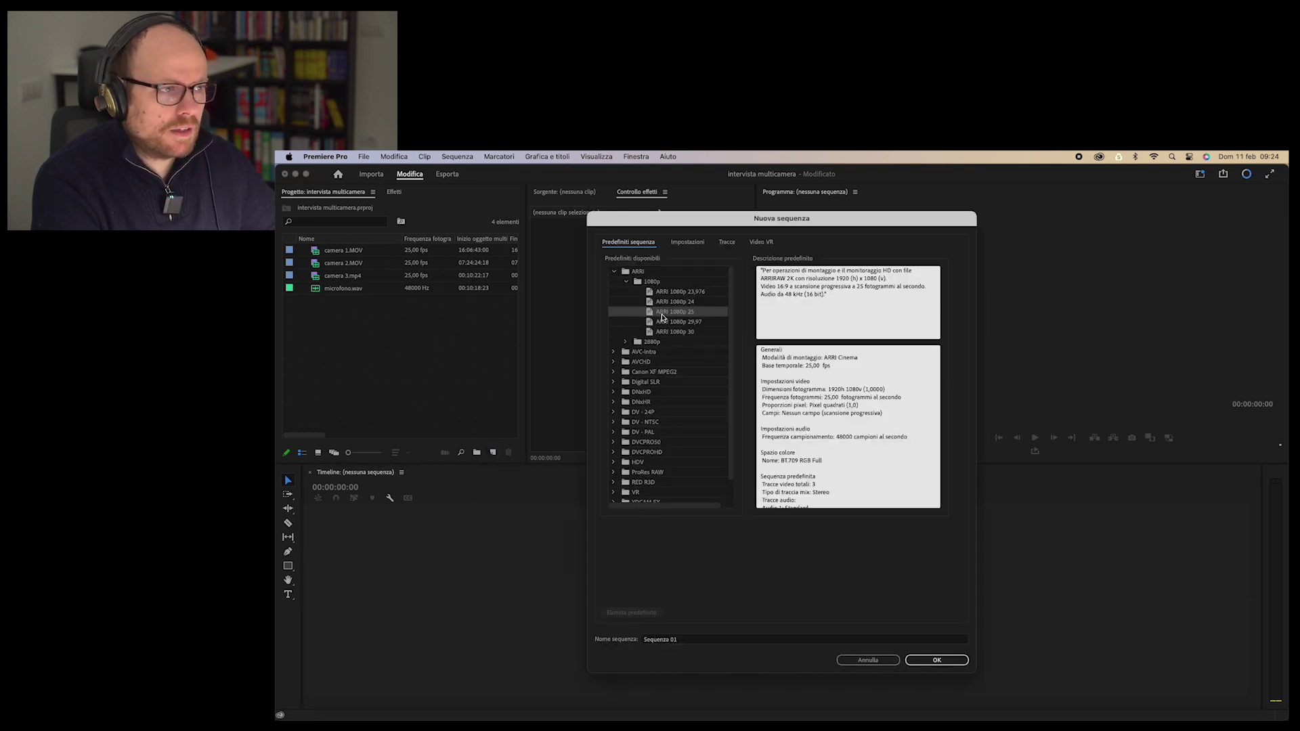
pyautogui.click(948, 661)
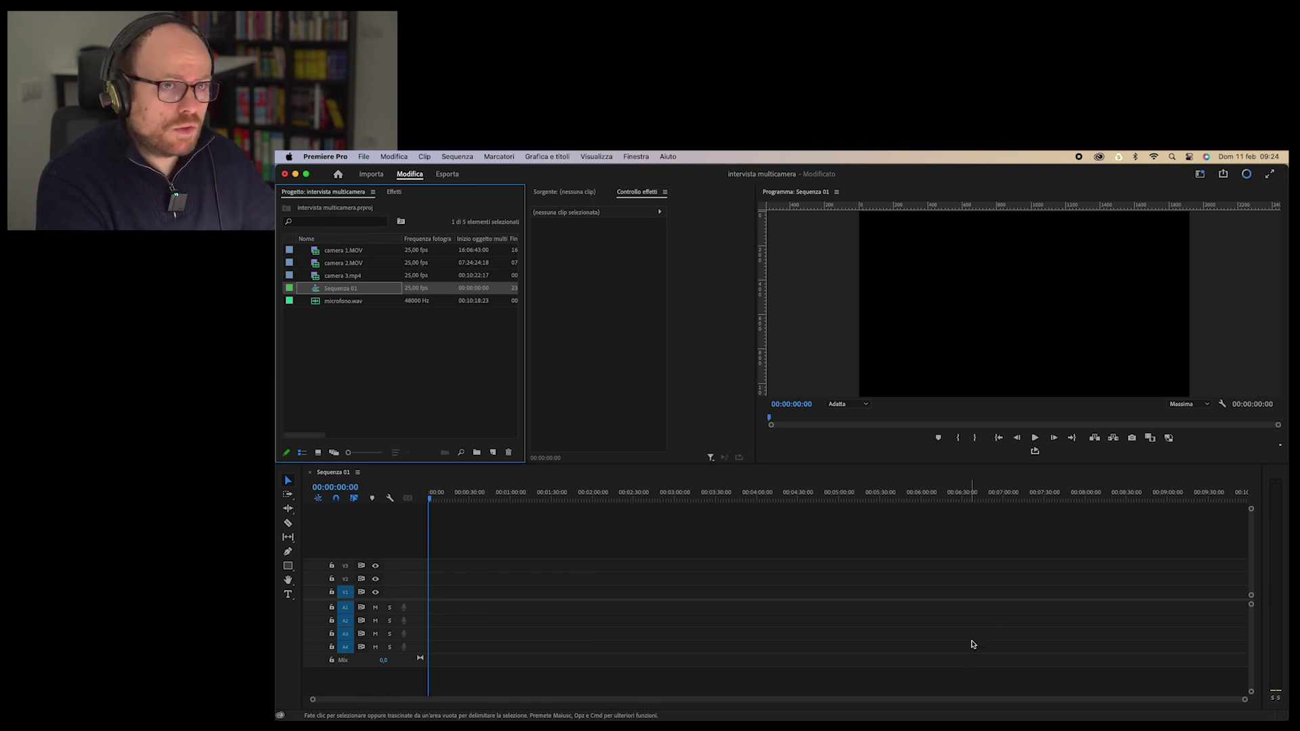
# Step: Place camera 1.MOV, camera 2.MOV and camera 3.mp4 consecutively on tracks V1 and A1 from the start of the sequence
pyautogui.click(343, 253)
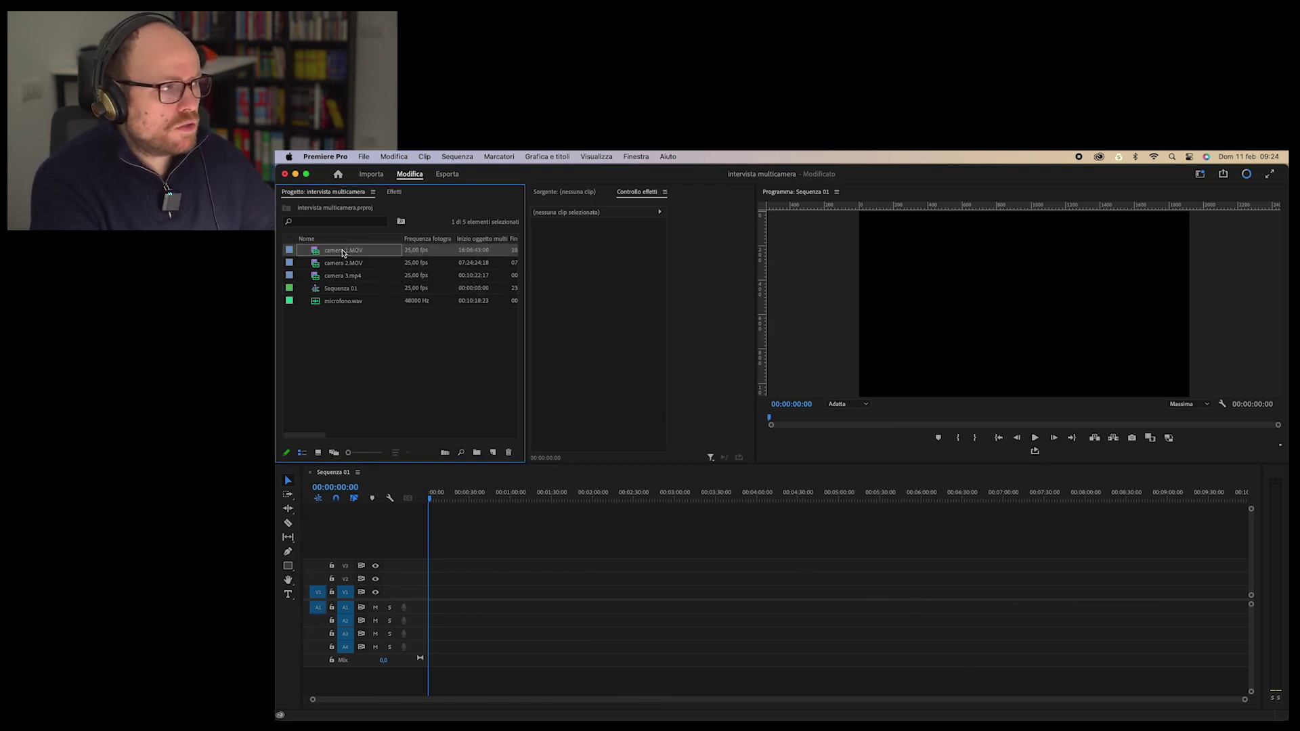
pyautogui.keyDown('shift'); pyautogui.click(344, 278); pyautogui.keyUp('shift')
pyautogui.moveTo(341, 254); pyautogui.dragTo(438, 603)
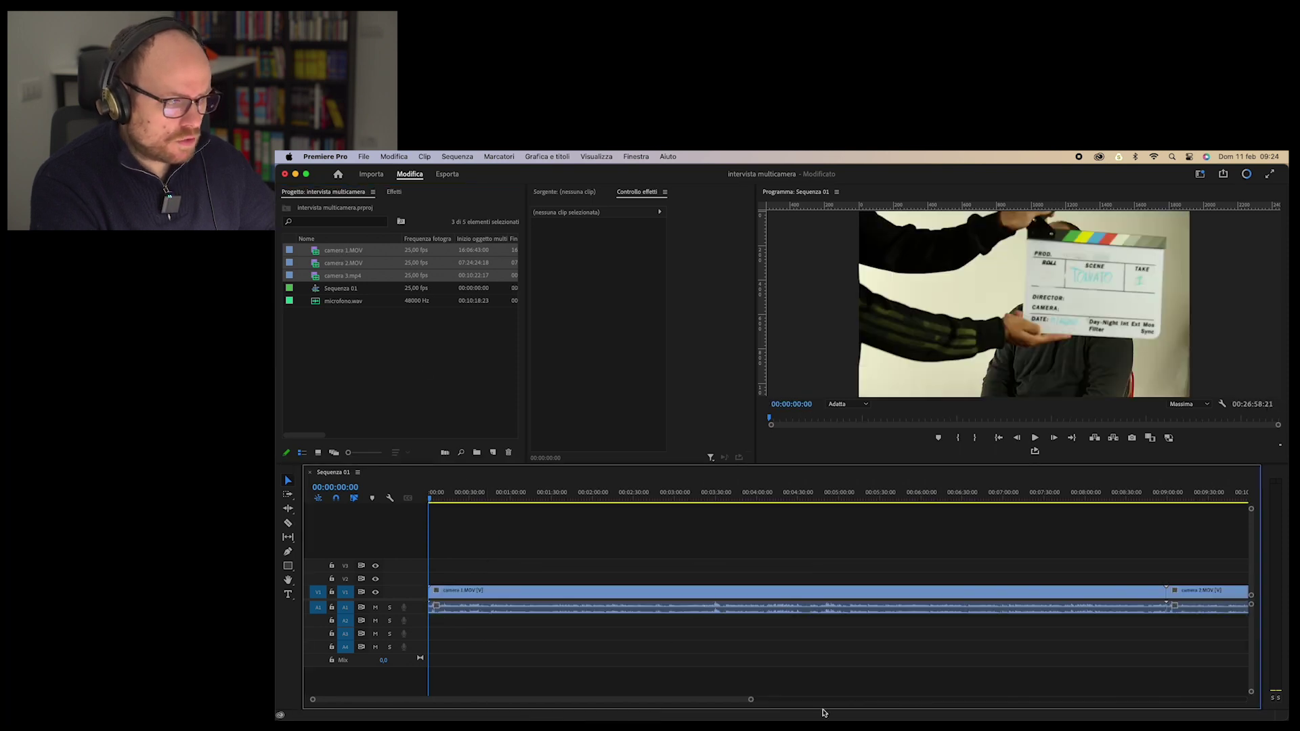
pyautogui.moveTo(750, 699); pyautogui.dragTo(1131, 700)
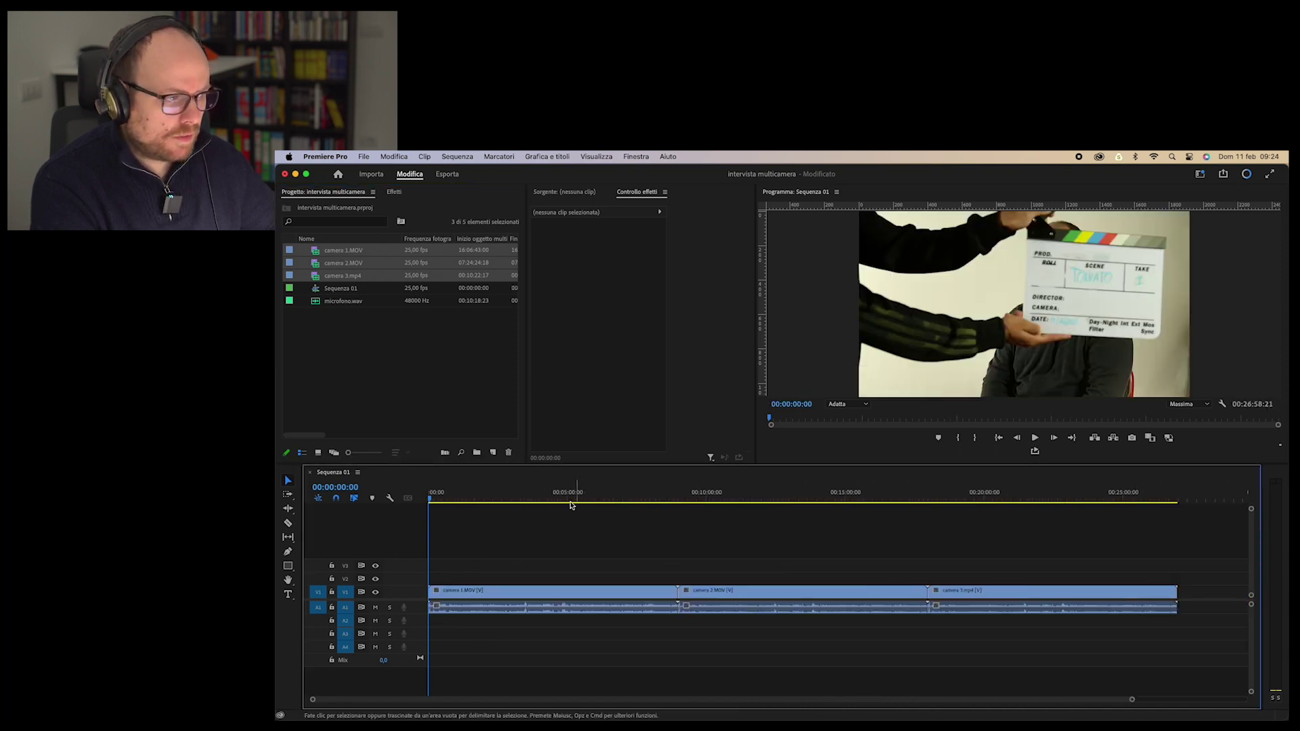
# Step: Preview the framing of the three camera clips by jumping between points in each of them in the sequence
pyautogui.click(546, 499)
pyautogui.click(784, 500)
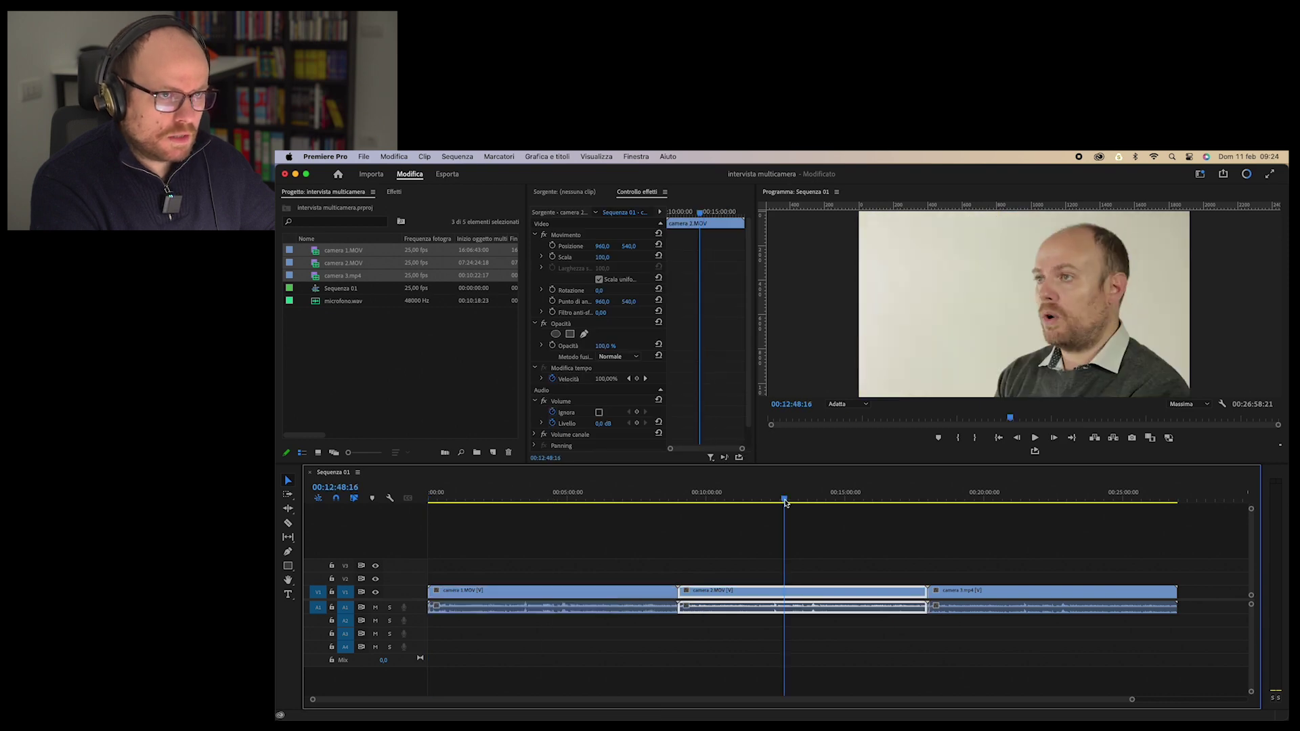
pyautogui.click(1021, 499)
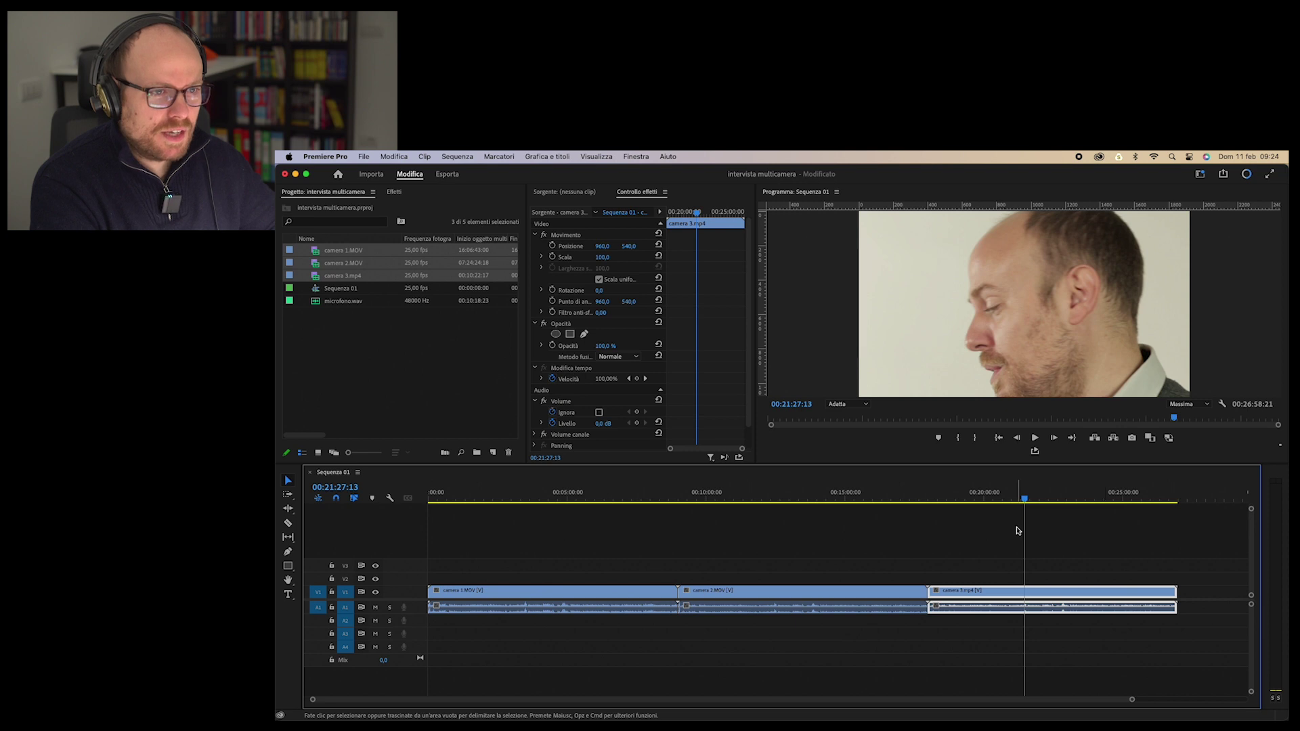
pyautogui.click(1029, 499)
pyautogui.moveTo(1029, 499); pyautogui.dragTo(1031, 499)
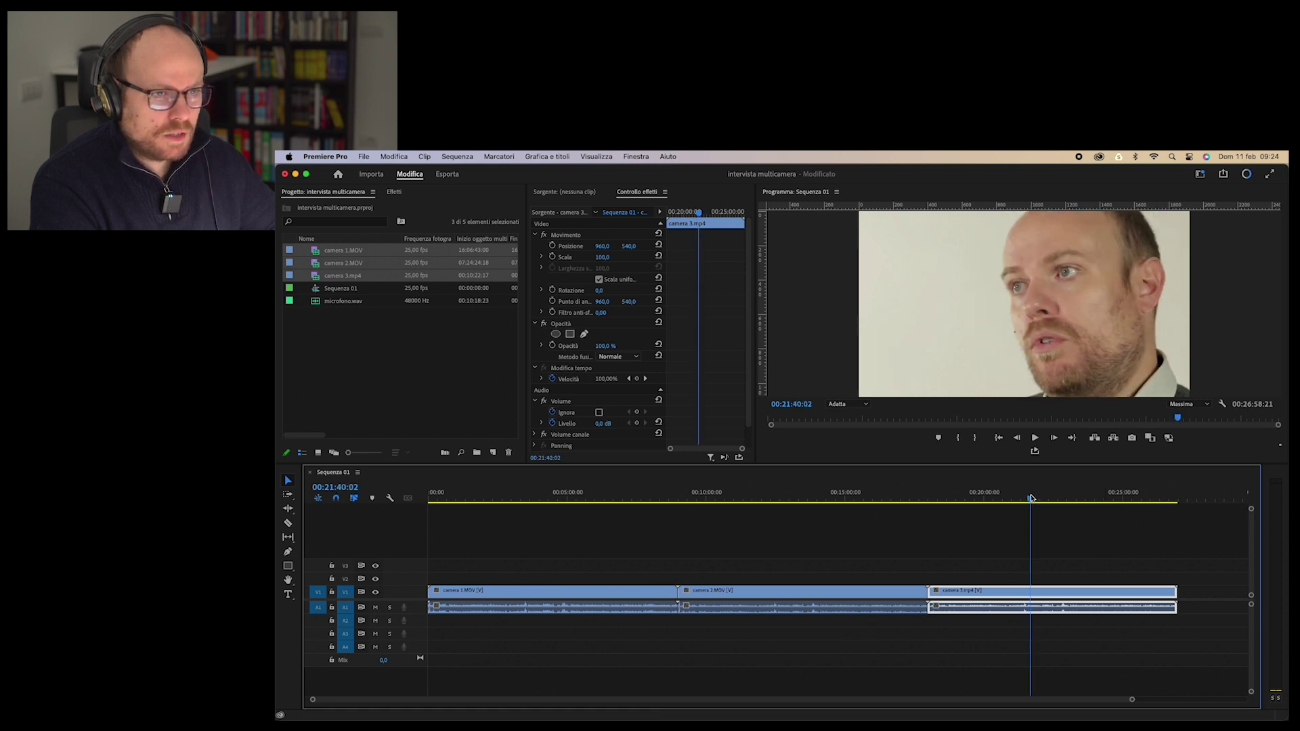
pyautogui.click(541, 499)
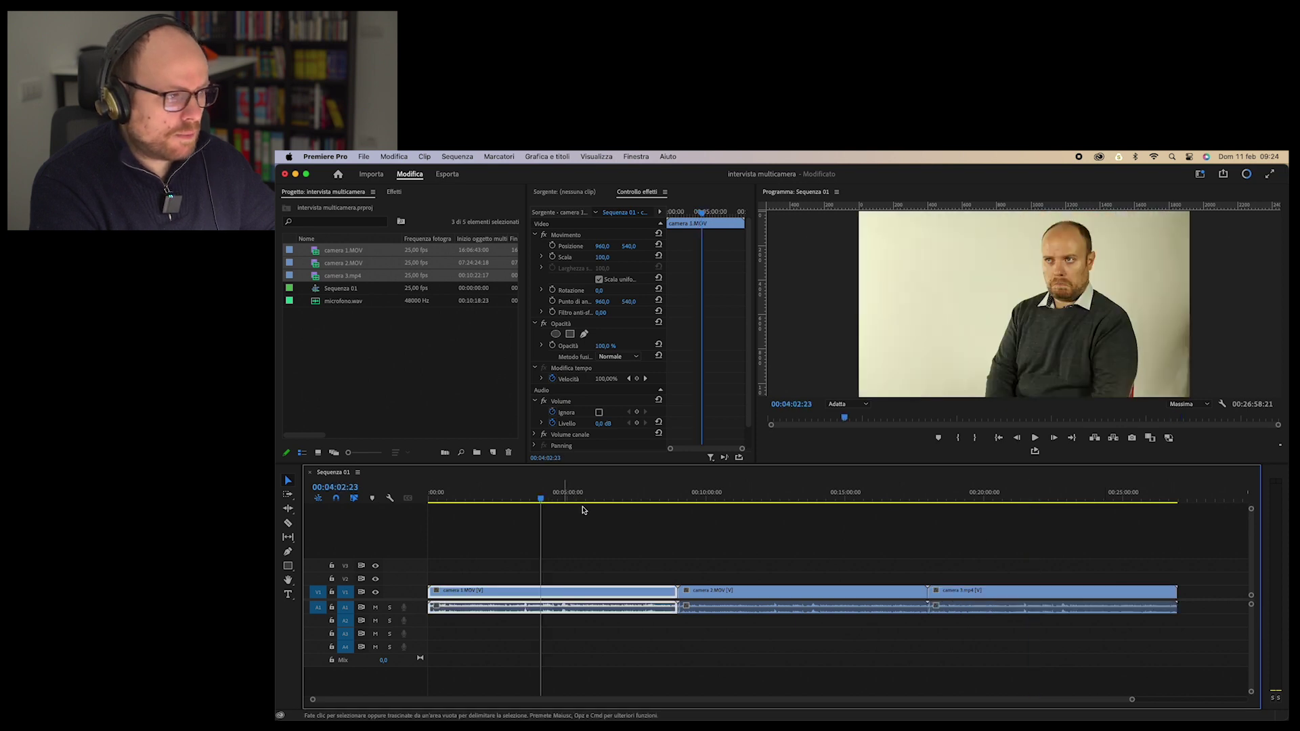
pyautogui.click(792, 497)
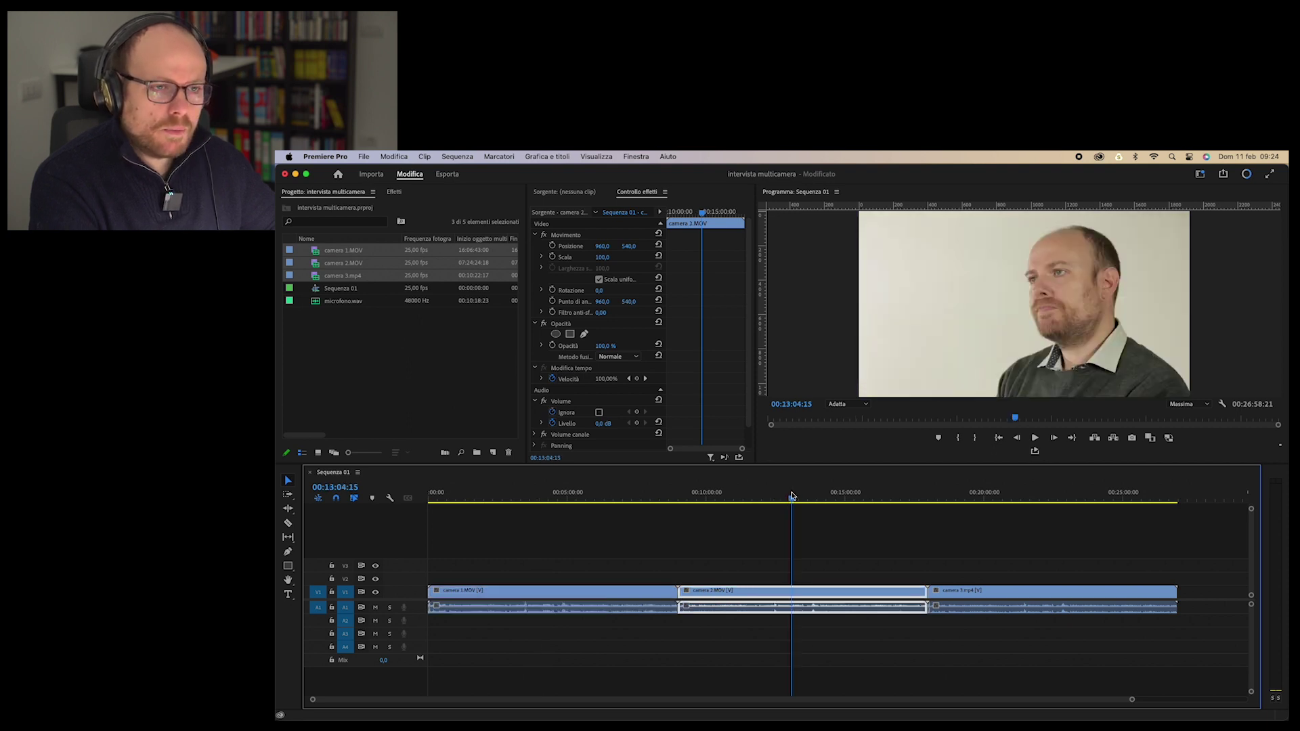
pyautogui.click(561, 499)
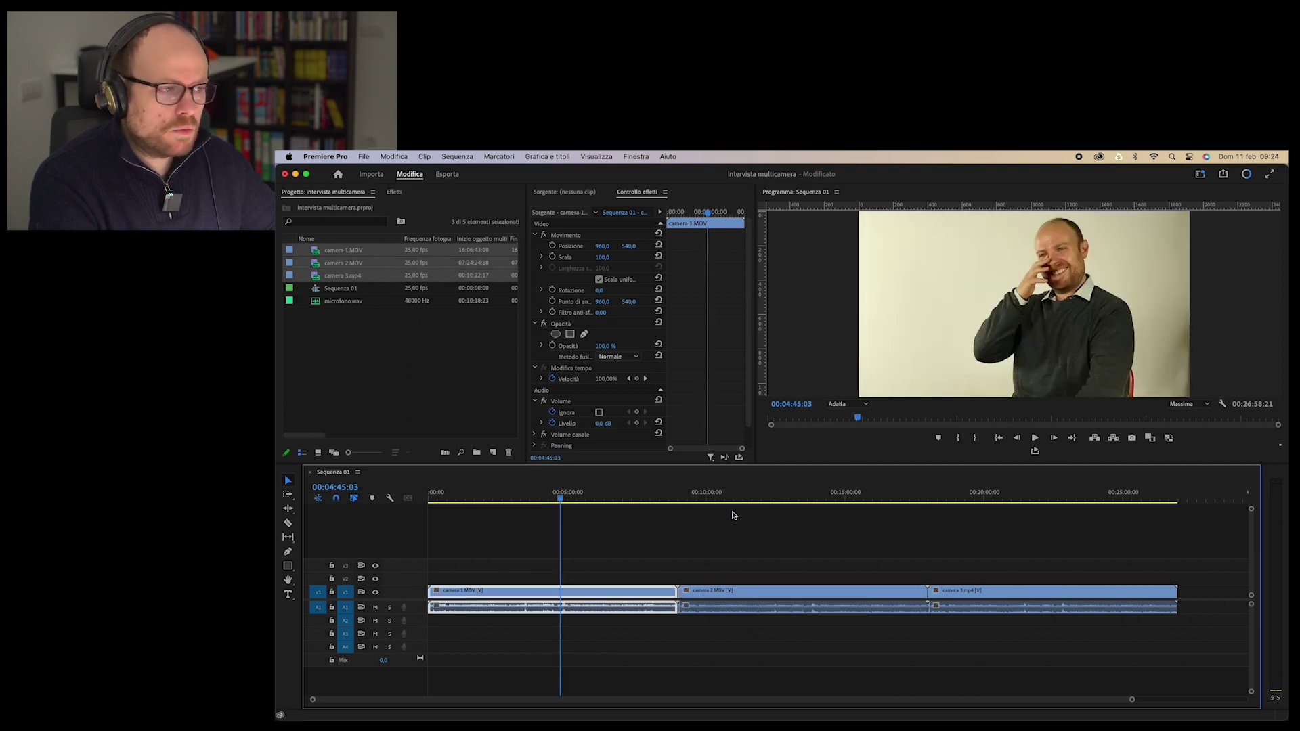
pyautogui.click(833, 499)
pyautogui.click(1045, 499)
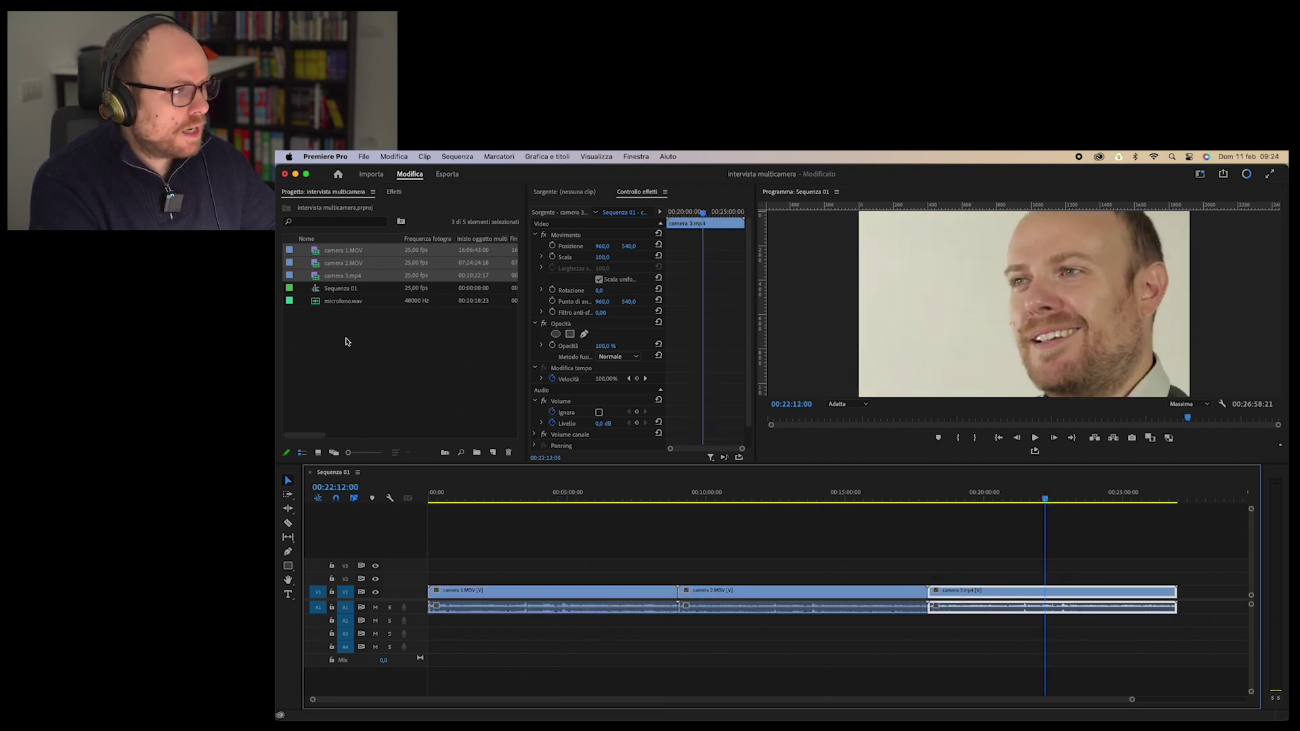
# Step: Add microfono.wav to the sequence near the end of the camera clips and move it to audio track A5
pyautogui.click(315, 312)
pyautogui.moveTo(343, 301); pyautogui.dragTo(977, 675)
pyautogui.moveTo(1017, 624); pyautogui.dragTo(1205, 624)
pyautogui.click(1204, 499)
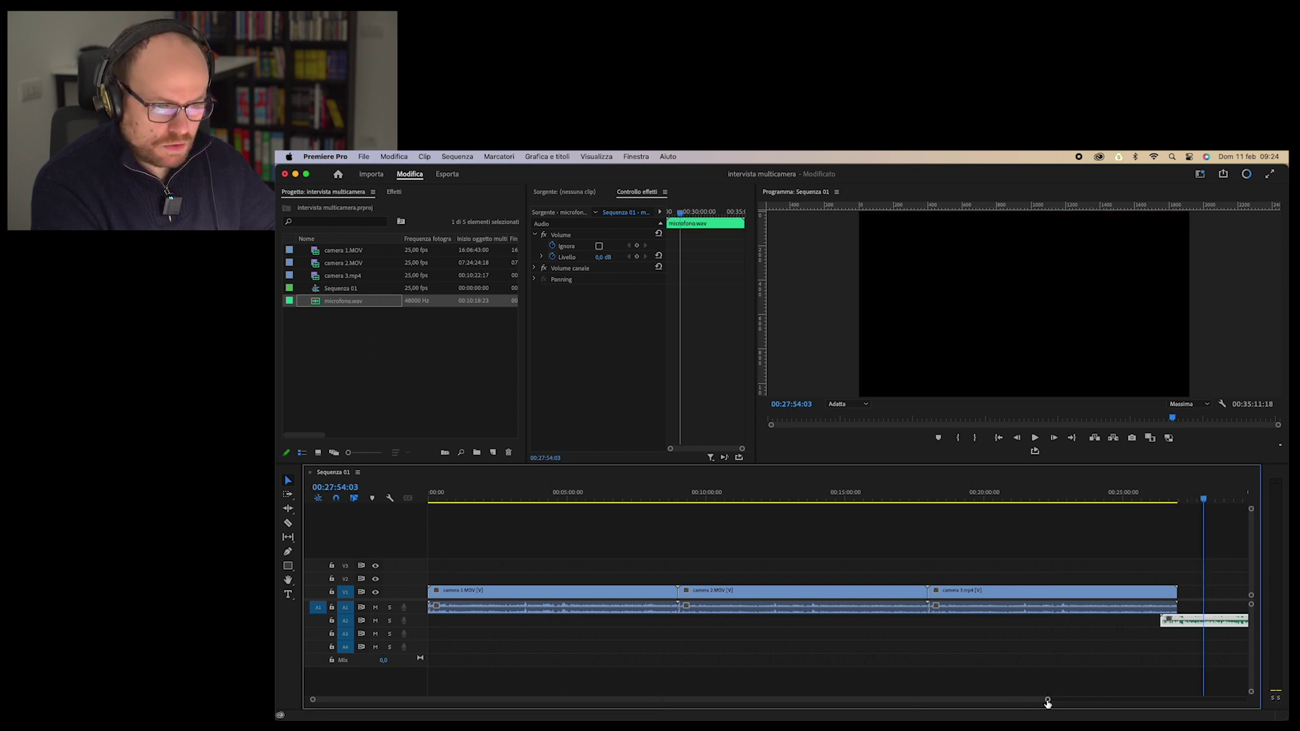
pyautogui.moveTo(1048, 700); pyautogui.dragTo(1167, 699)
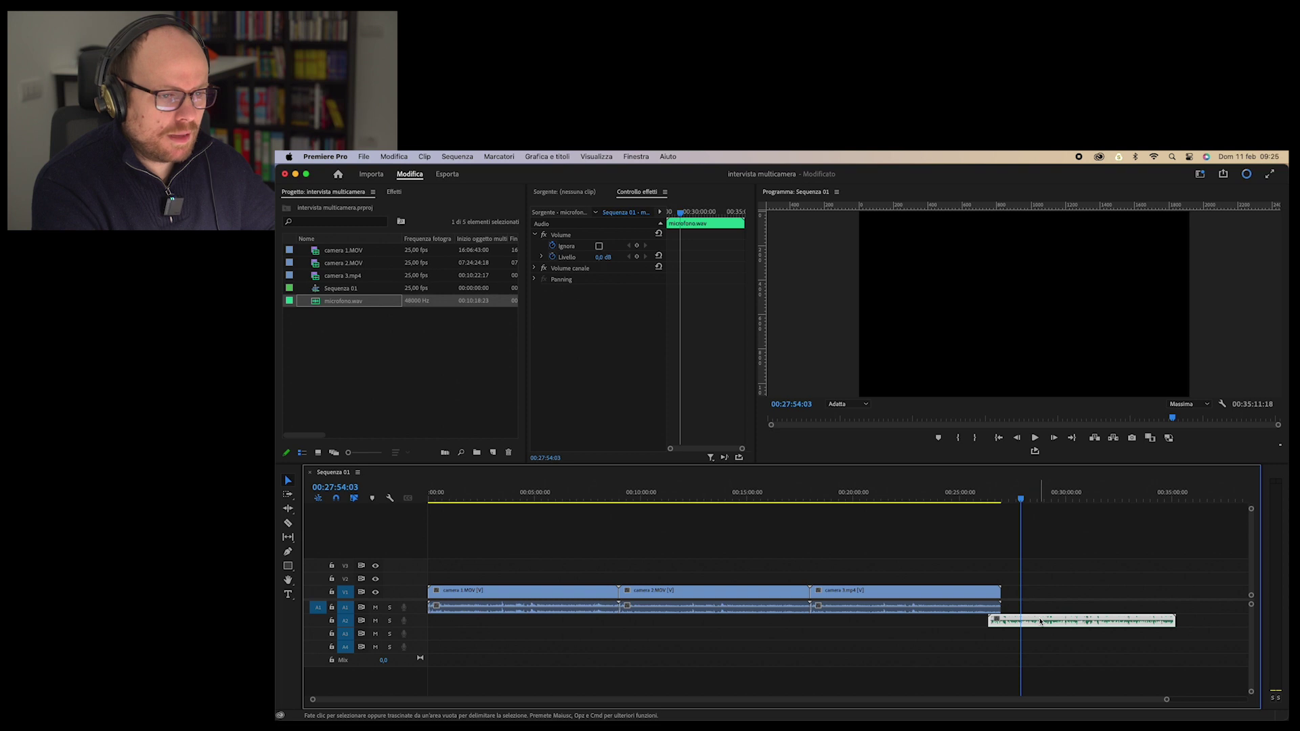
pyautogui.moveTo(1041, 621); pyautogui.dragTo(1047, 671)
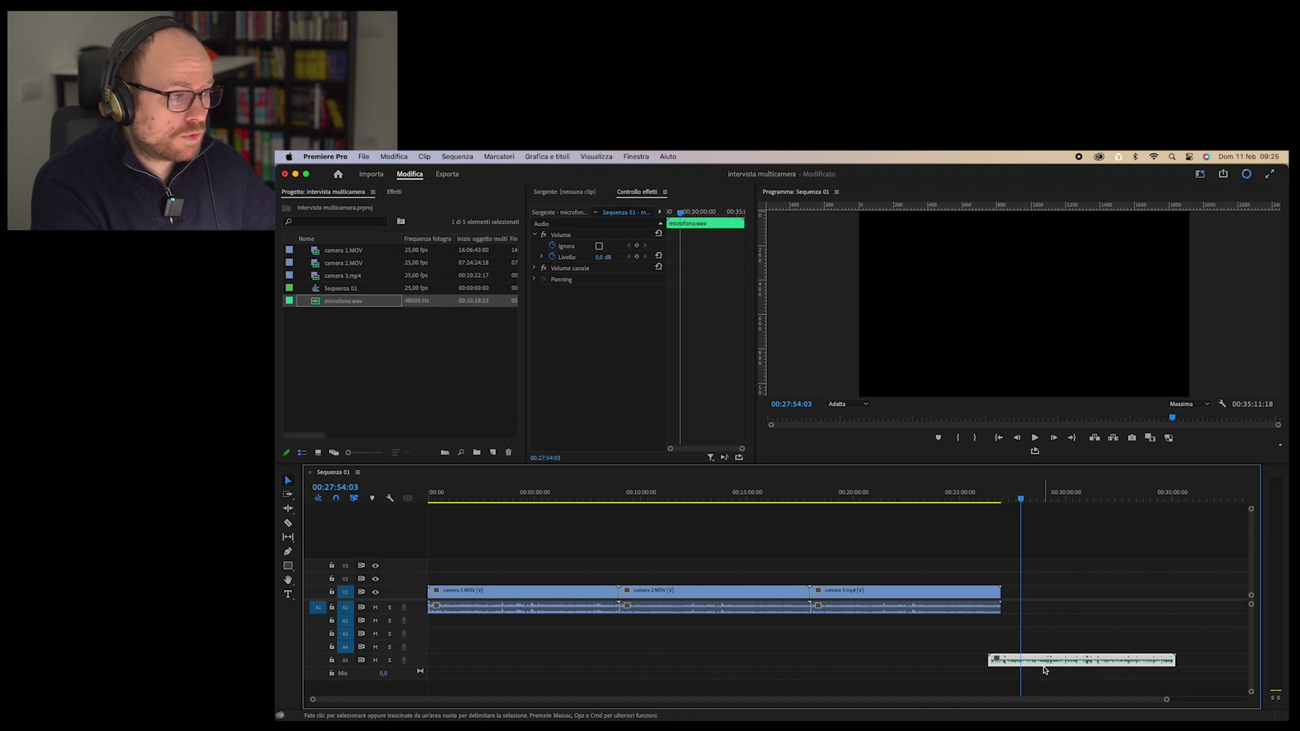
pyautogui.click(545, 608)
pyautogui.click(674, 606)
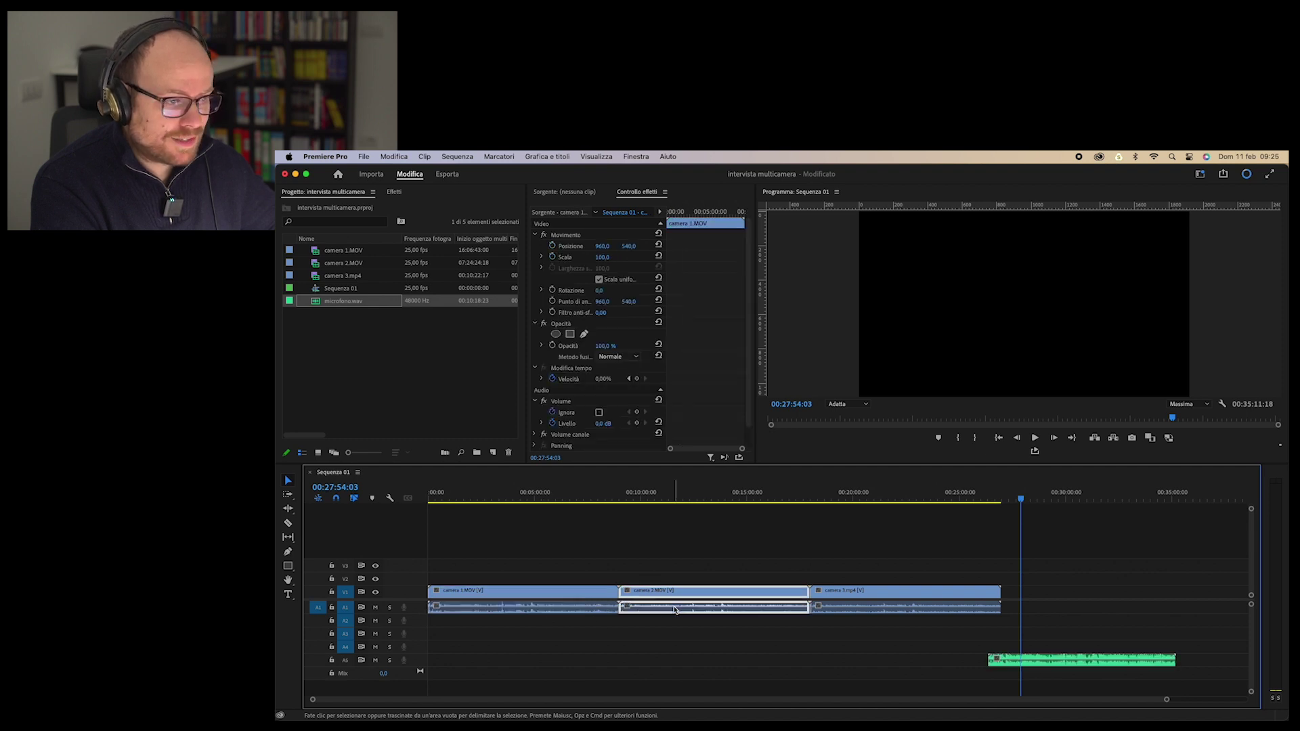
pyautogui.click(840, 607)
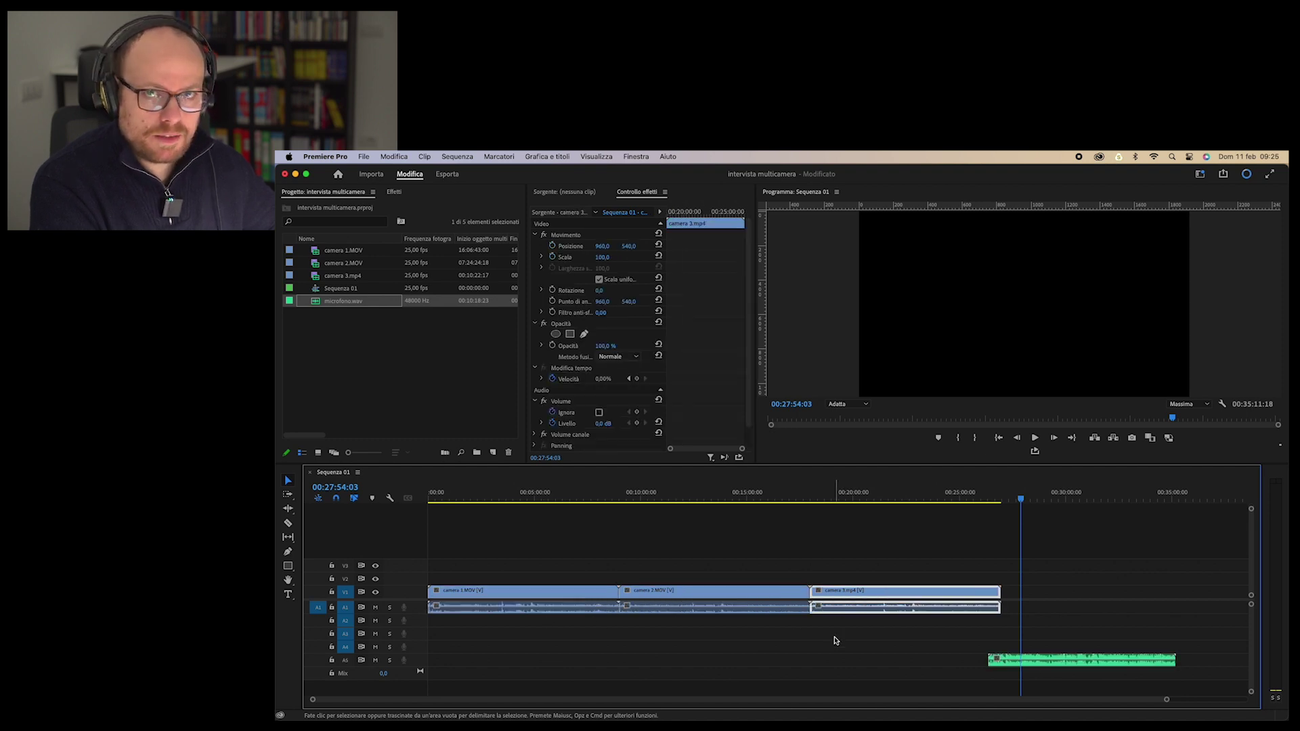
pyautogui.click(473, 593)
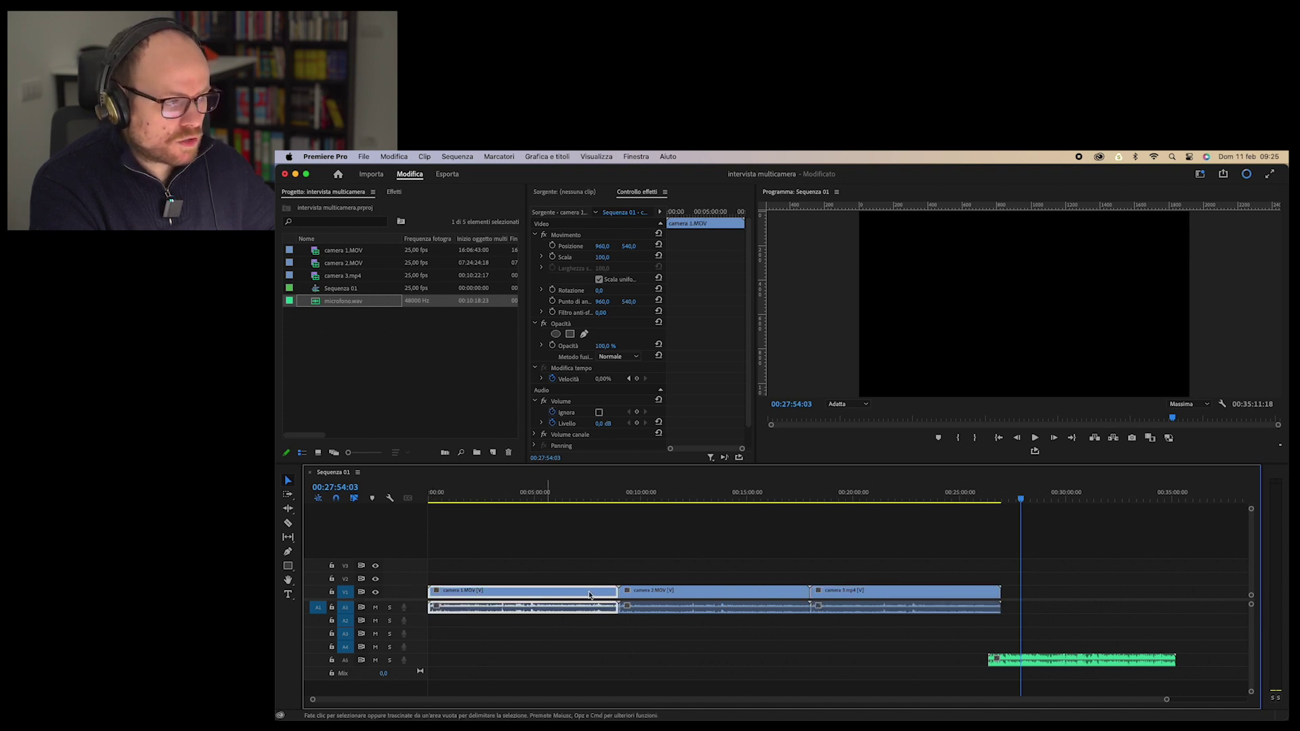
# Step: Stack the clips at the sequence start: camera 2.MOV on V2/A2, camera 3.mp4 on V3/A3 and microfono.wav on A4
pyautogui.click(641, 607)
pyautogui.hotkey('alt', 'Up')
pyautogui.hotkey('alt', 'Down')
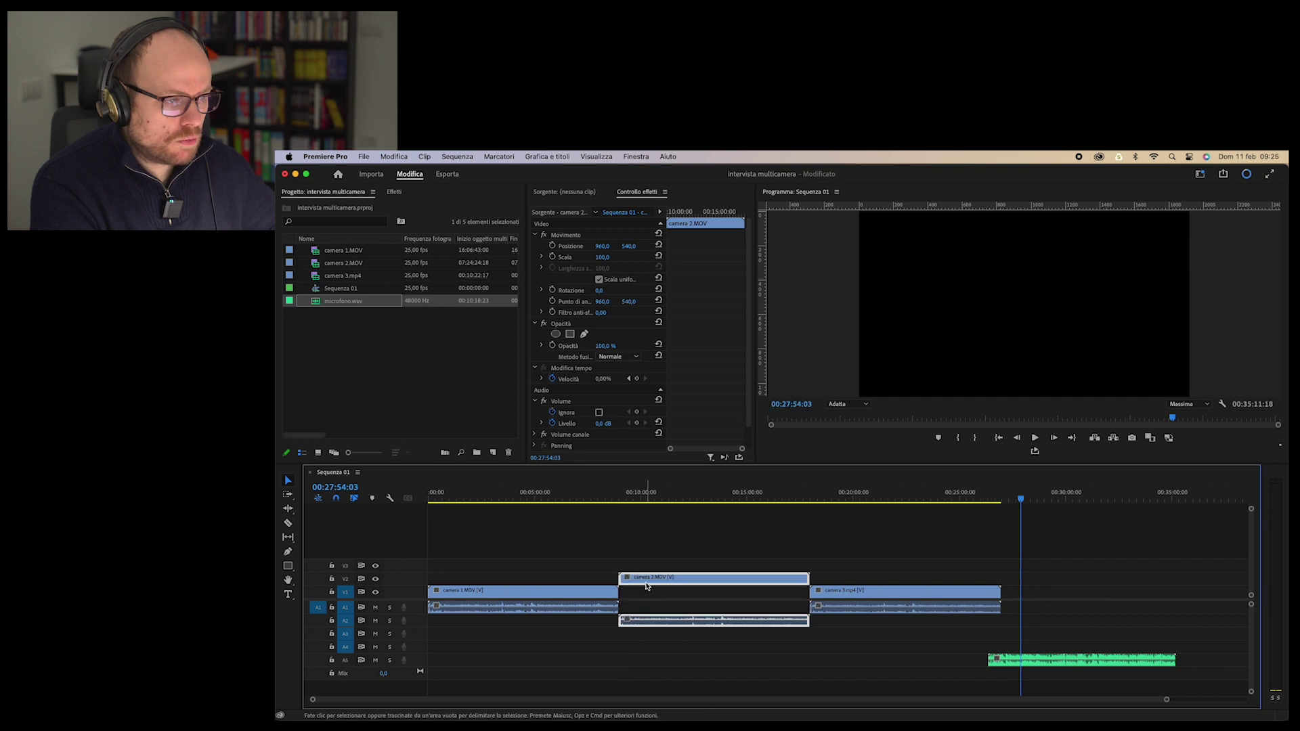
pyautogui.moveTo(646, 583); pyautogui.dragTo(434, 577)
pyautogui.moveTo(860, 606); pyautogui.dragTo(452, 640)
pyautogui.moveTo(1172, 661); pyautogui.dragTo(614, 672)
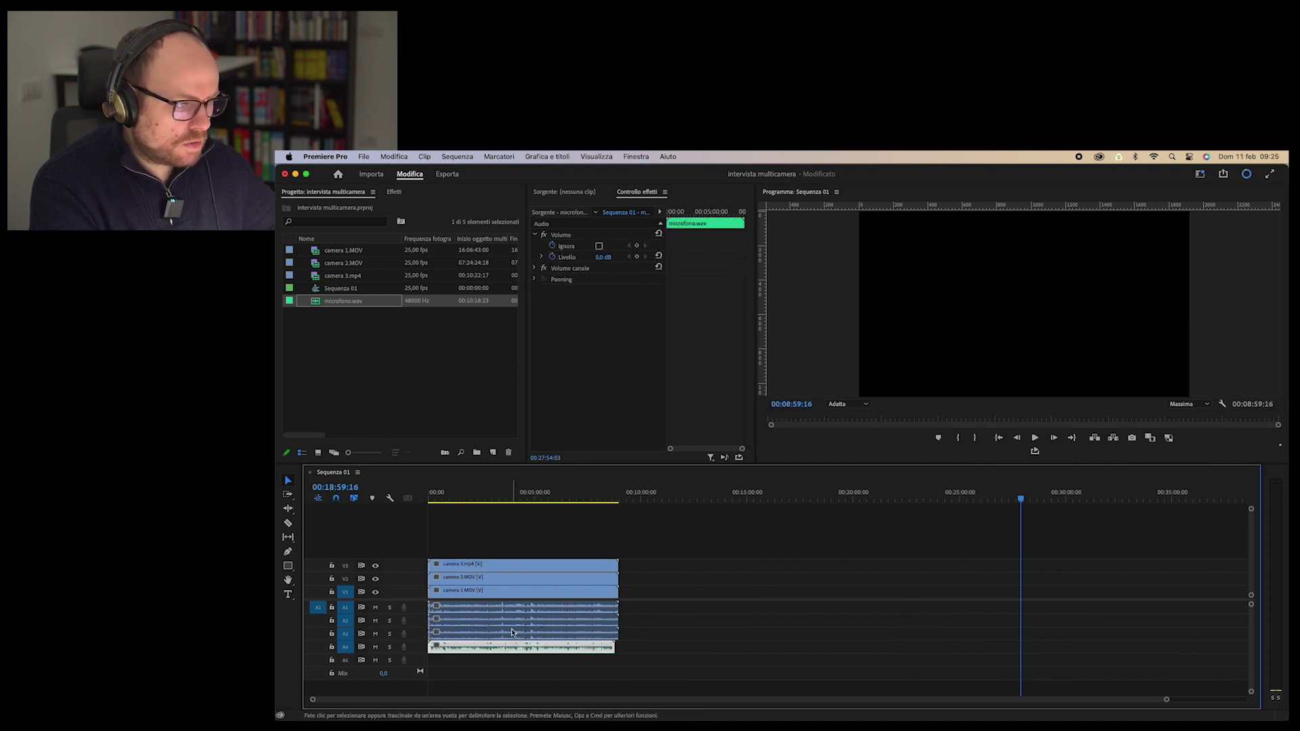
# Step: Examine the clapper peaks of the four stacked recordings near the sequence start, with the audio tracks enlarged
pyautogui.click(463, 498)
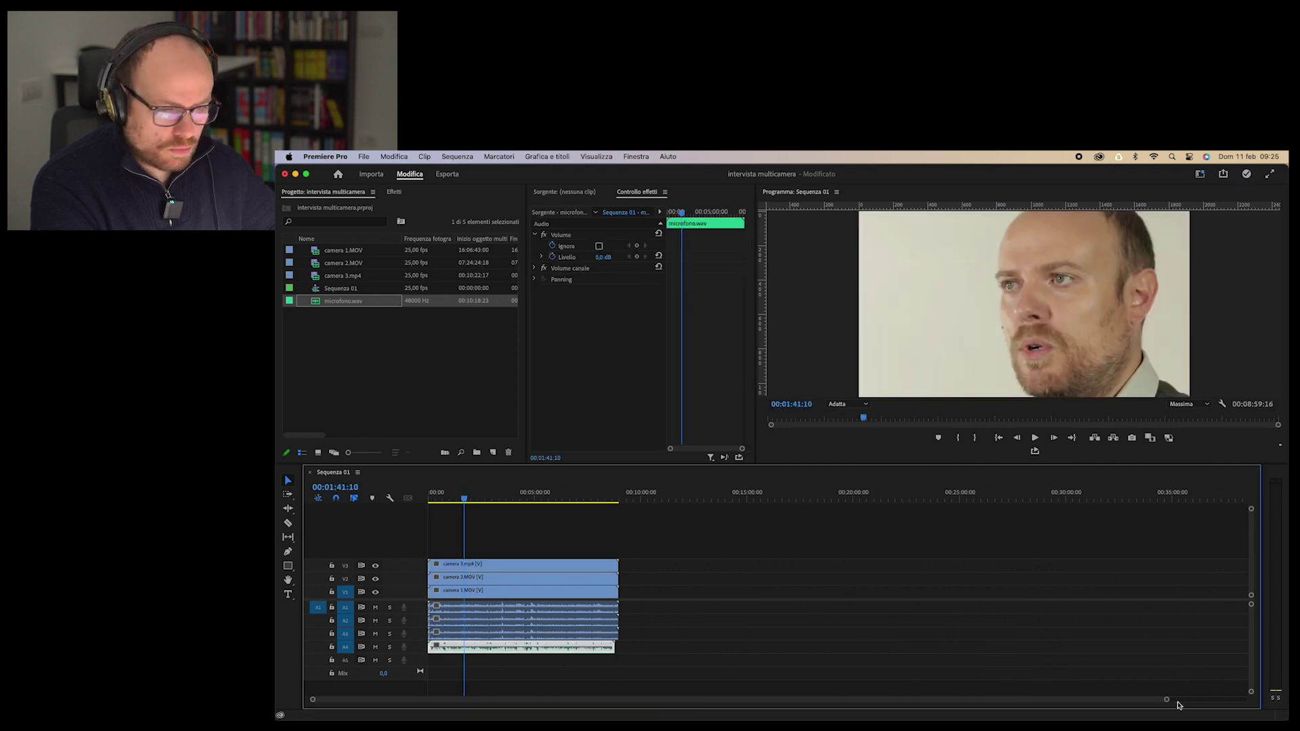
pyautogui.moveTo(1166, 700); pyautogui.dragTo(839, 699)
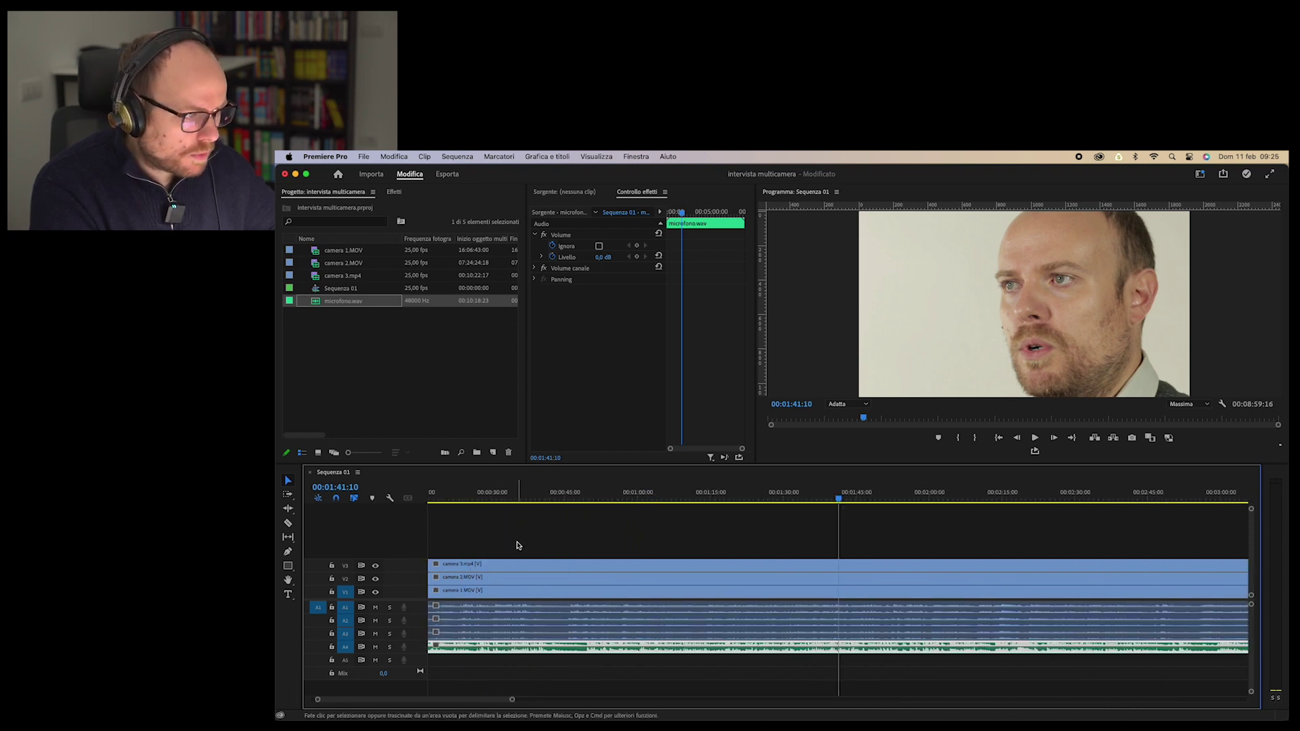
pyautogui.hscroll(-2, 522, 541)
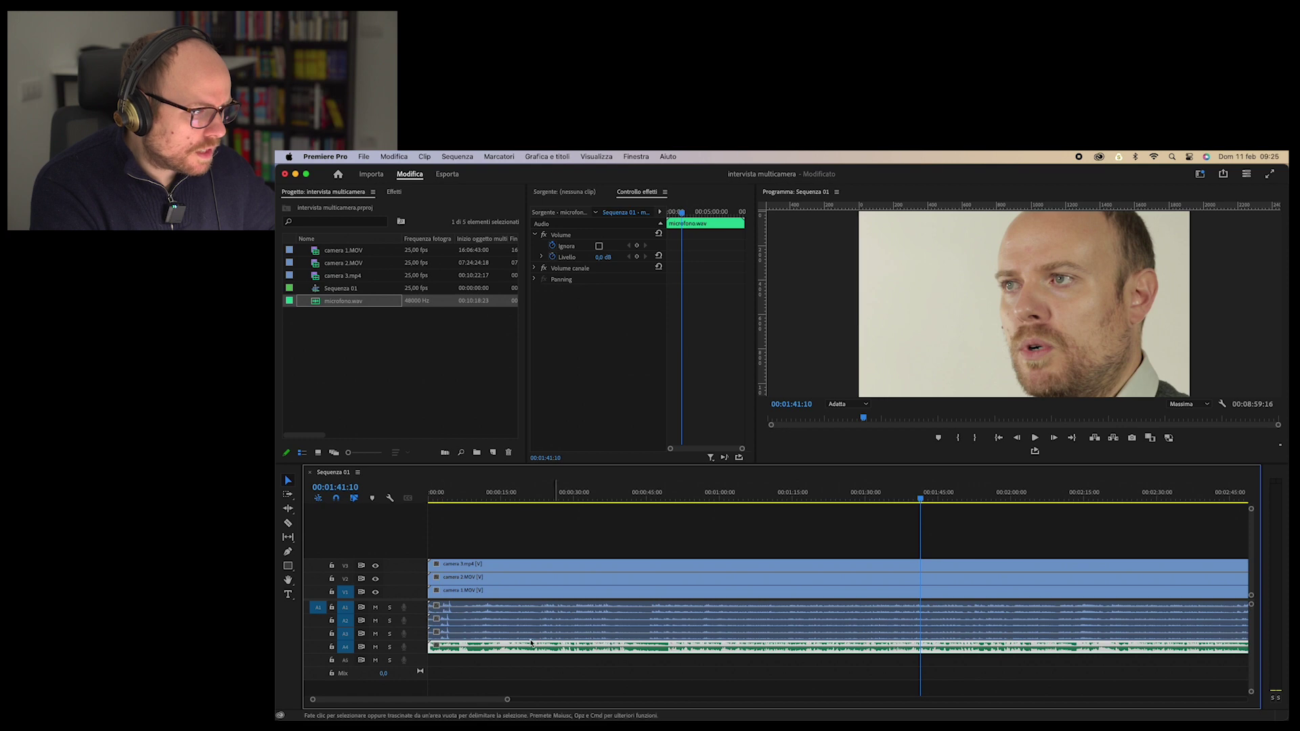
pyautogui.click(440, 498)
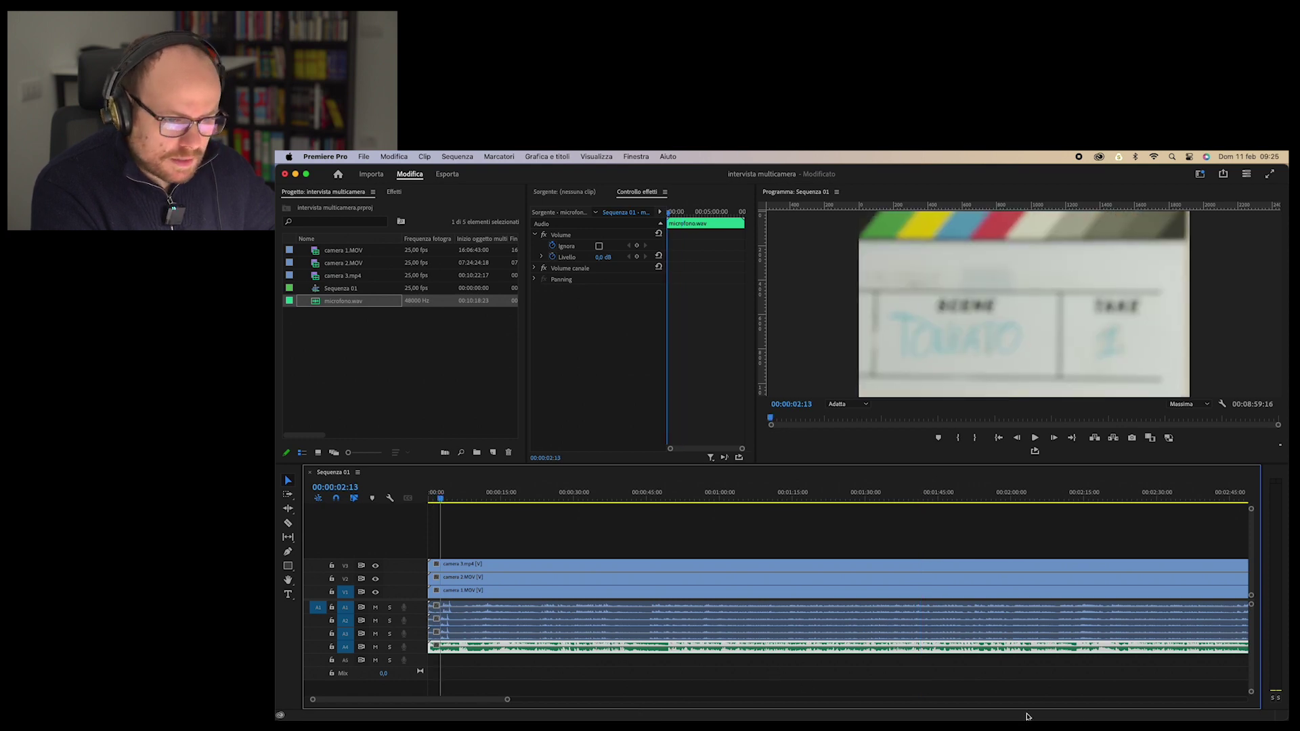
pyautogui.moveTo(506, 700); pyautogui.dragTo(444, 708)
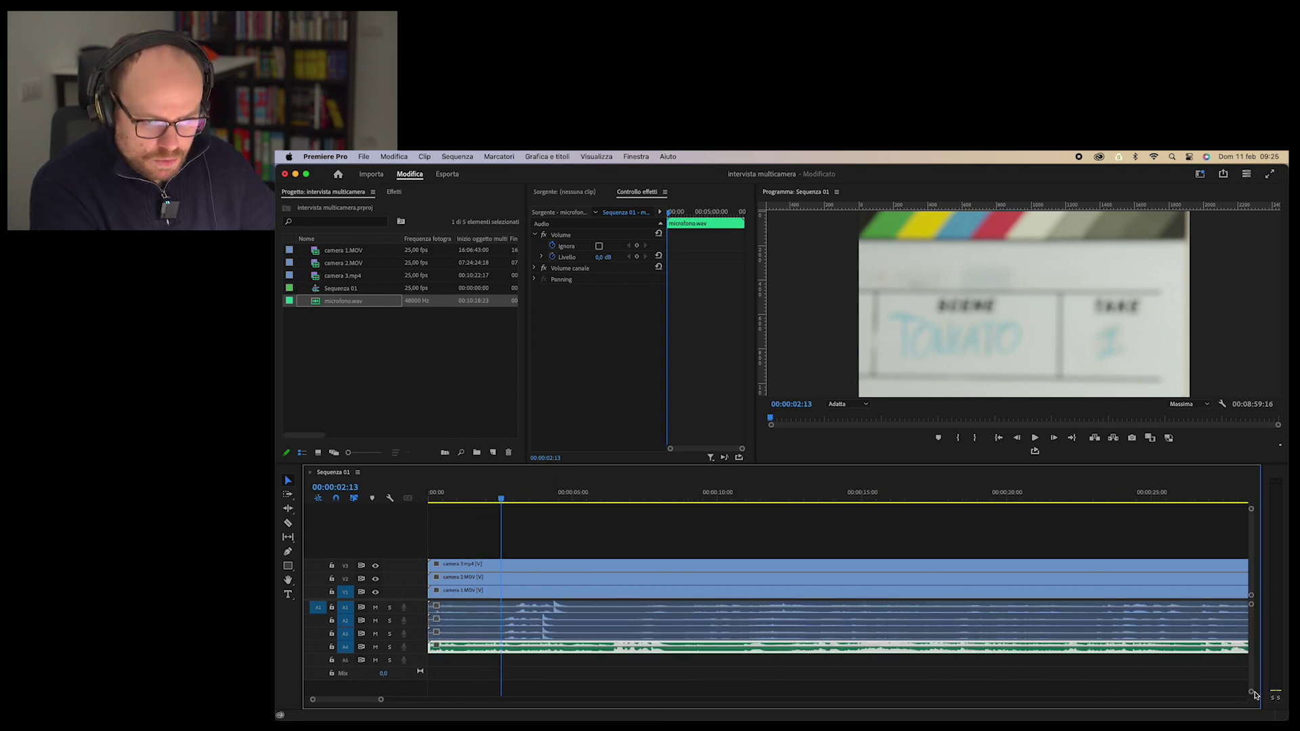
pyautogui.hotkey('alt', '=')
pyautogui.hotkey('alt', '=')
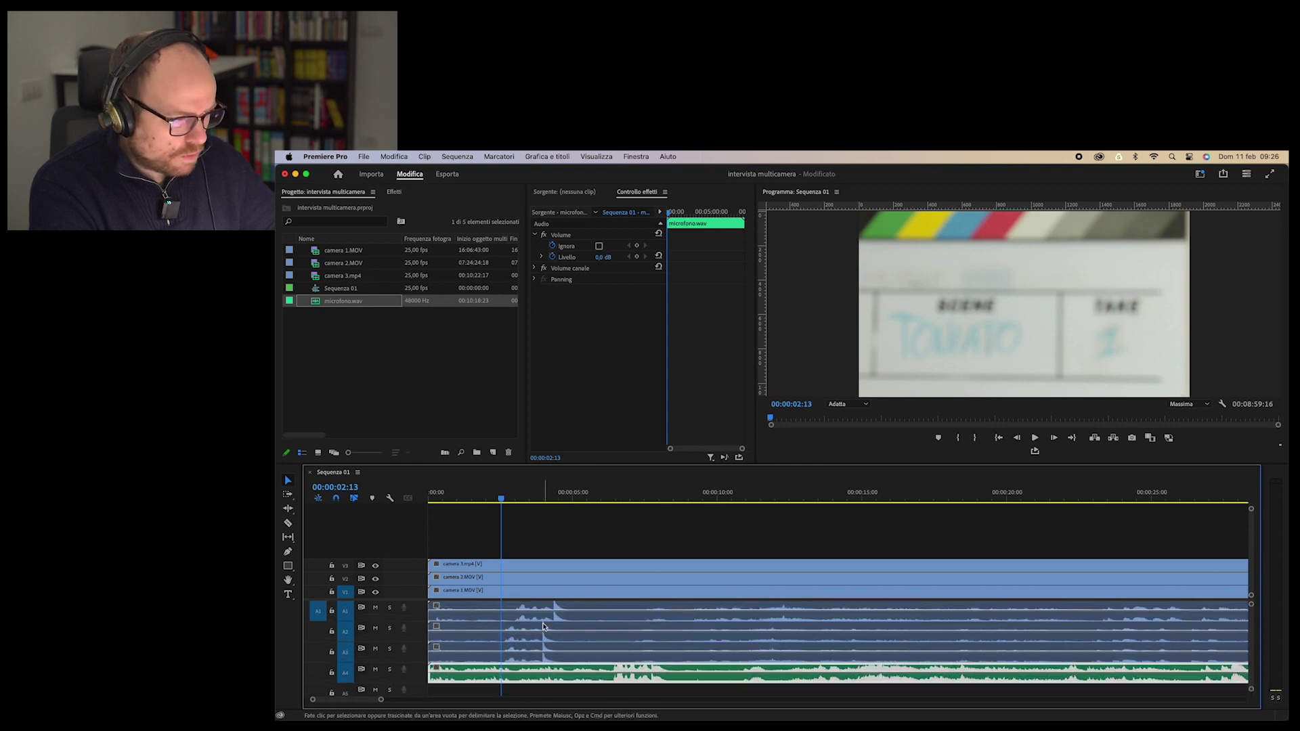
pyautogui.moveTo(381, 699); pyautogui.dragTo(751, 720)
pyautogui.moveTo(750, 721)
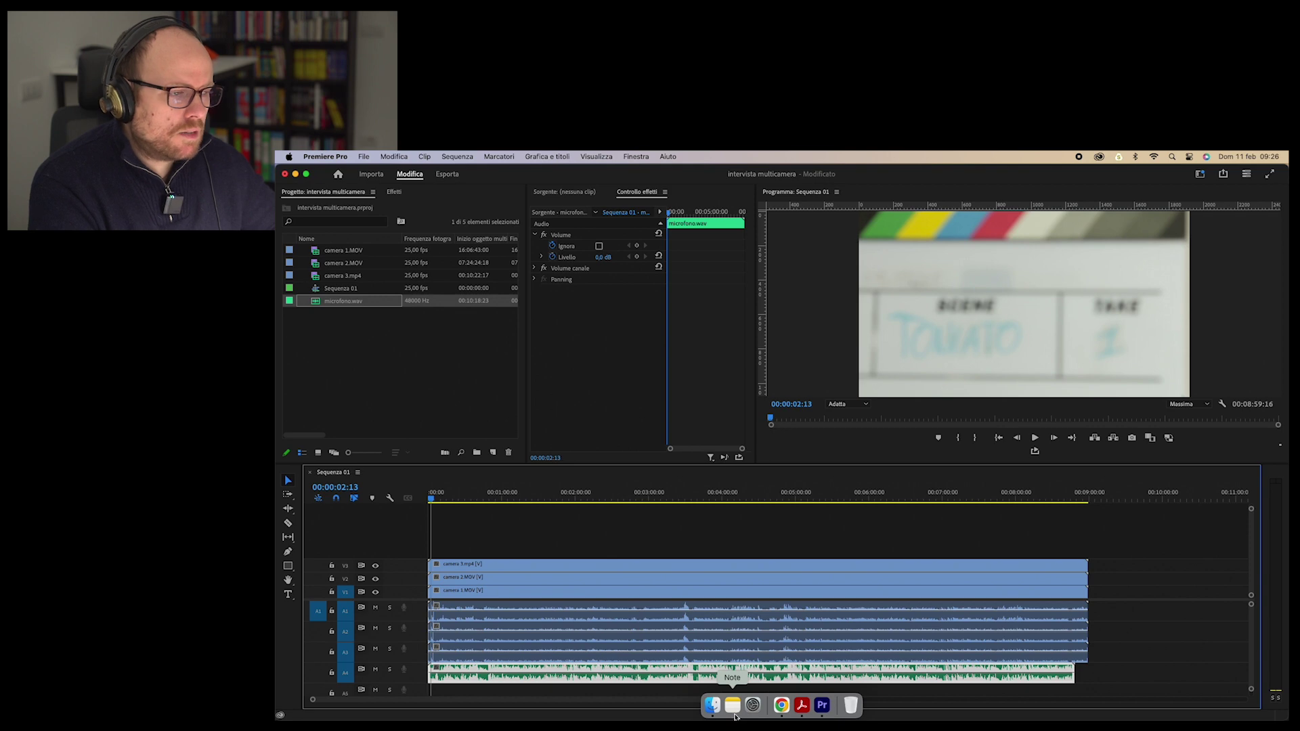
# Step: Synchronise the three camera clips and microfono.wav by audio, using track channel 1
pyautogui.moveTo(640, 534); pyautogui.dragTo(542, 683)
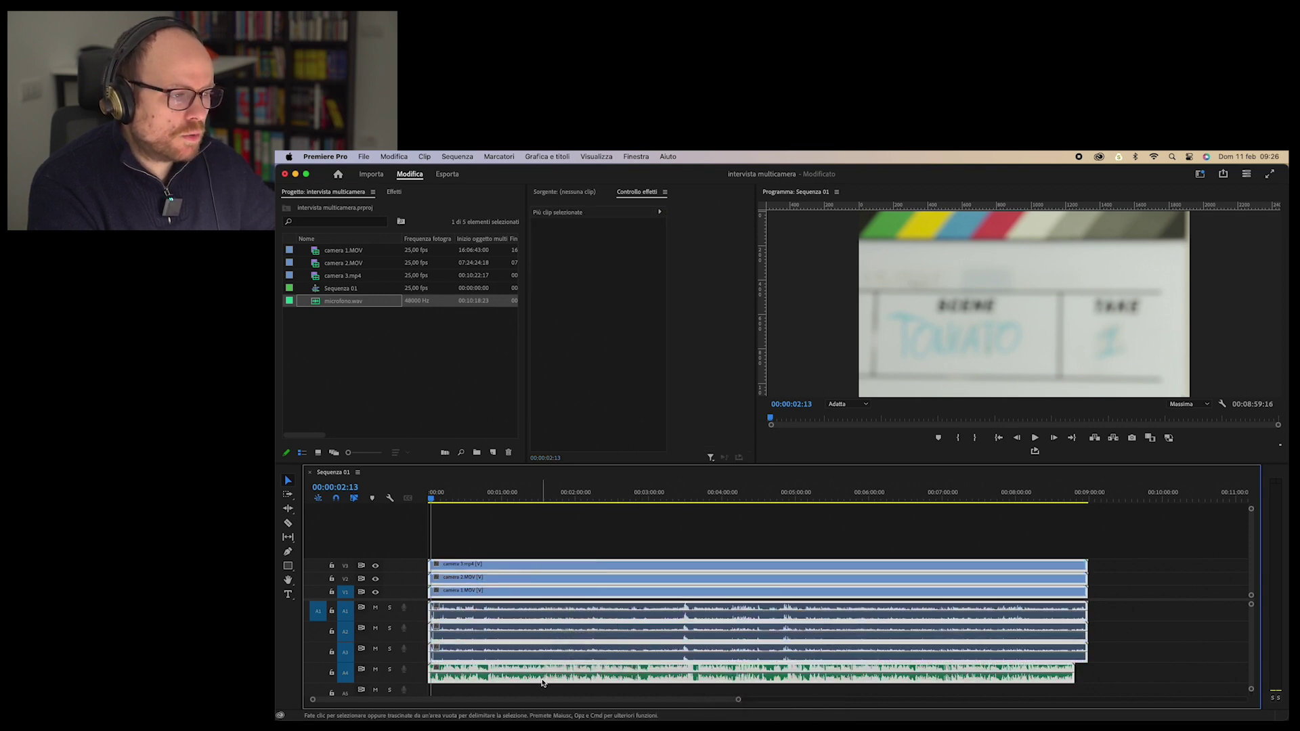
pyautogui.rightClick(551, 669)
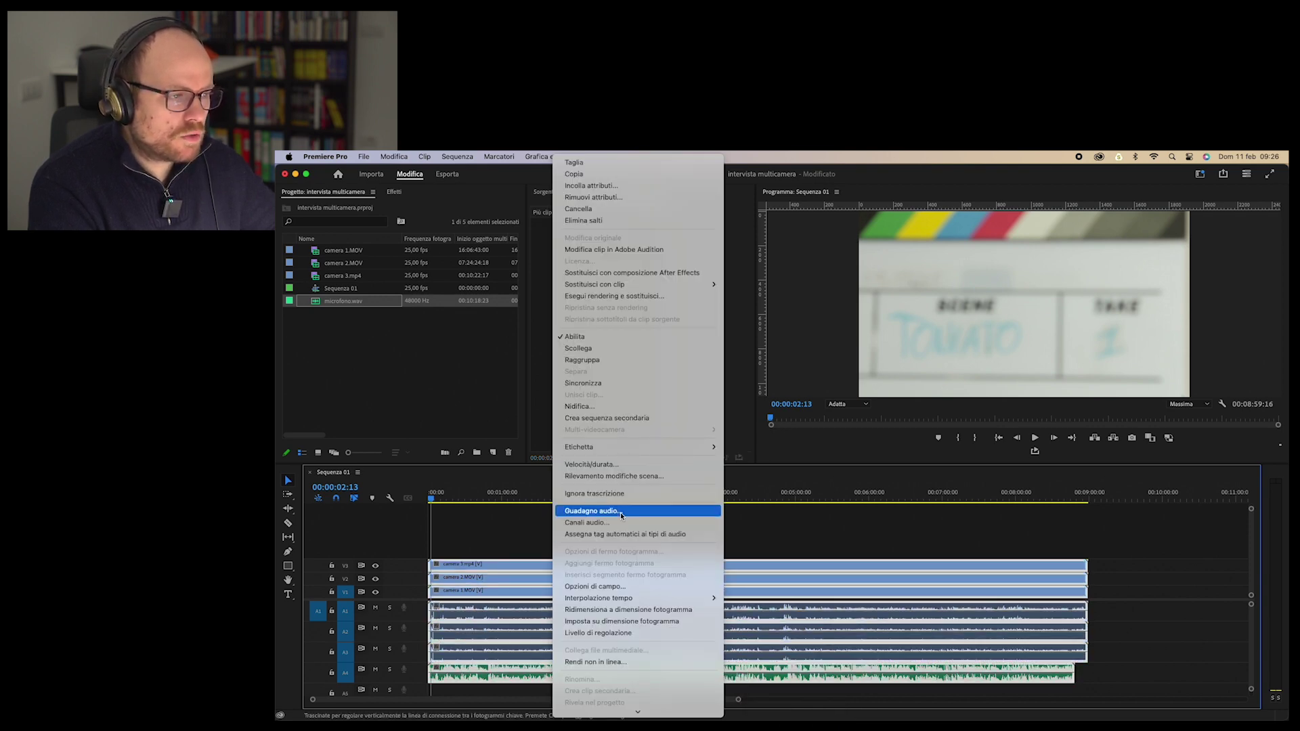
pyautogui.click(605, 388)
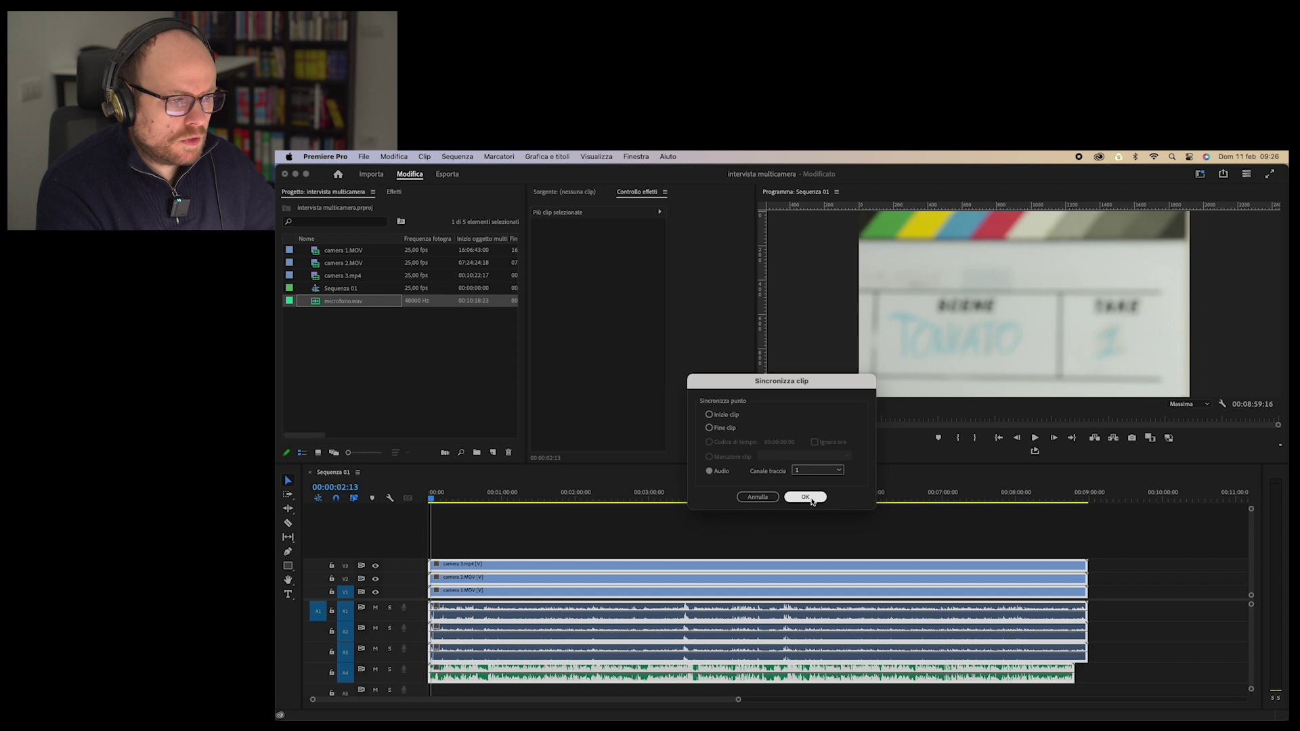
pyautogui.click(862, 510)
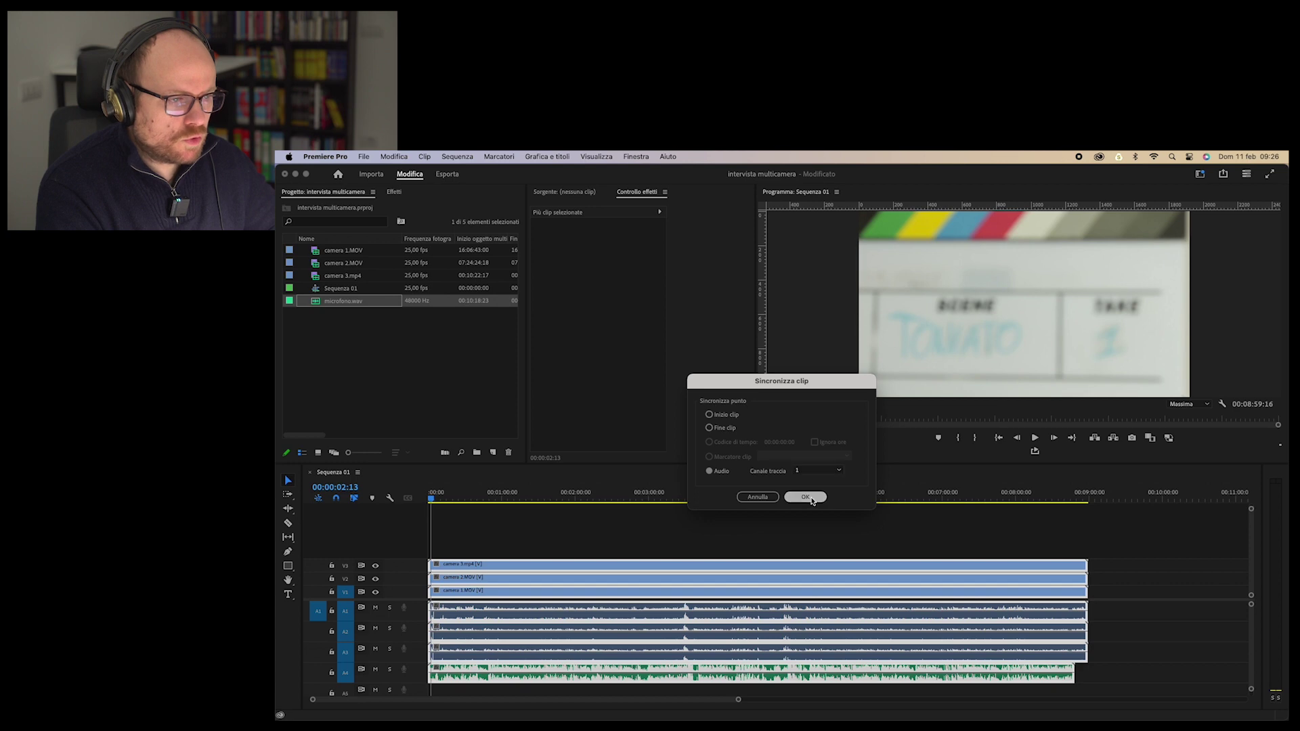
pyautogui.click(491, 537)
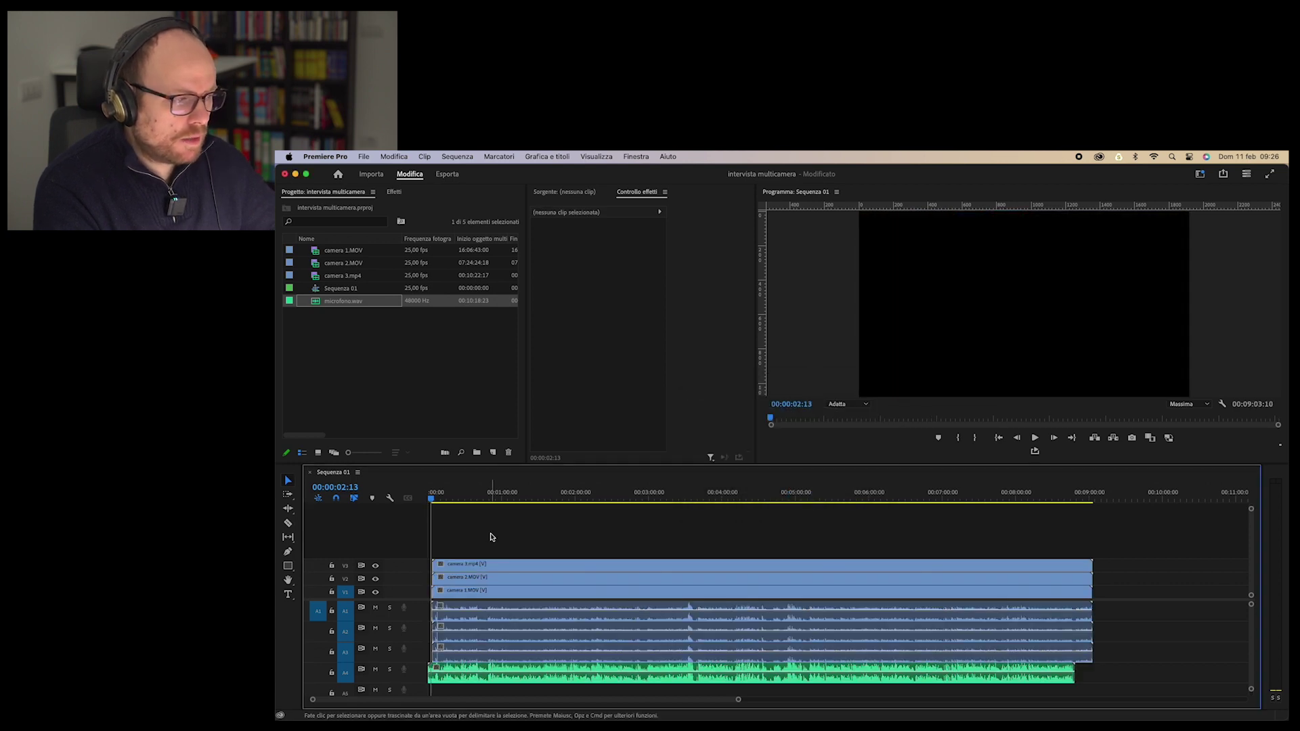
# Step: Examine the clap peaks of the synchronised clips closely around 00:00:07:17 to check their alignment
pyautogui.click(437, 497)
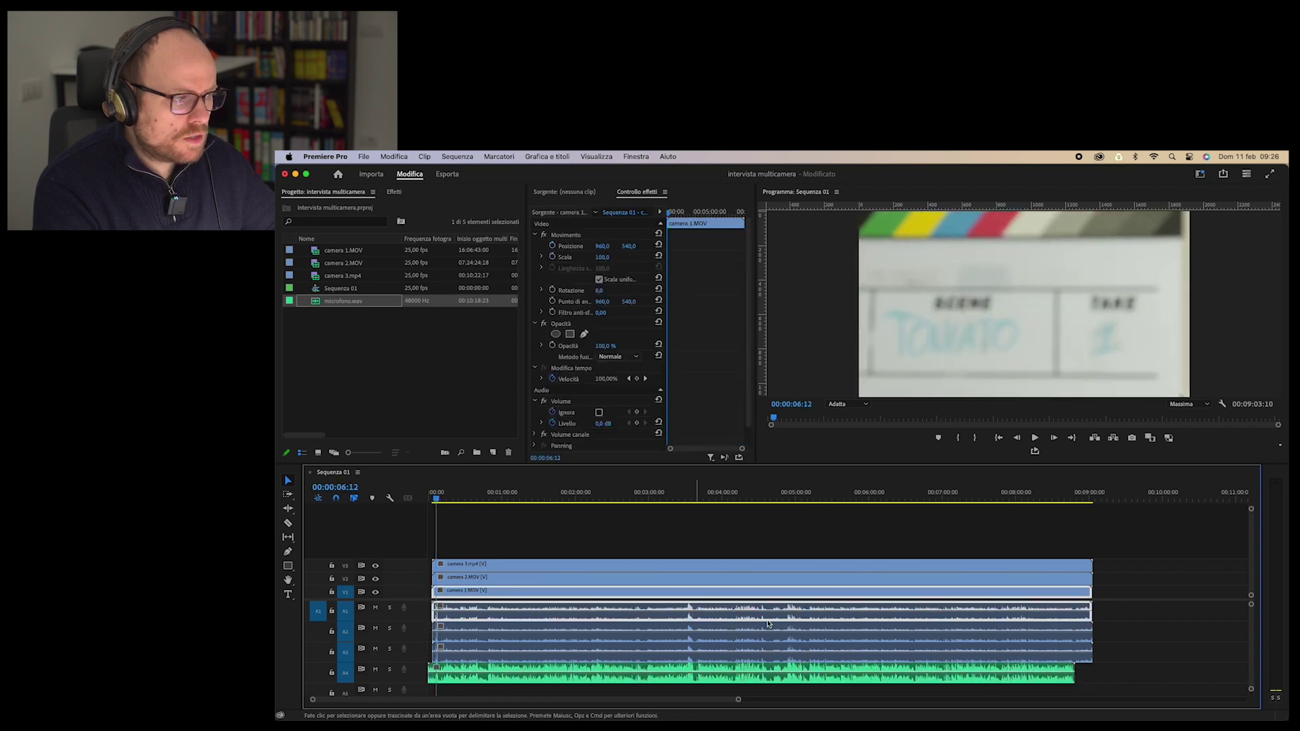
pyautogui.moveTo(738, 702); pyautogui.dragTo(554, 702)
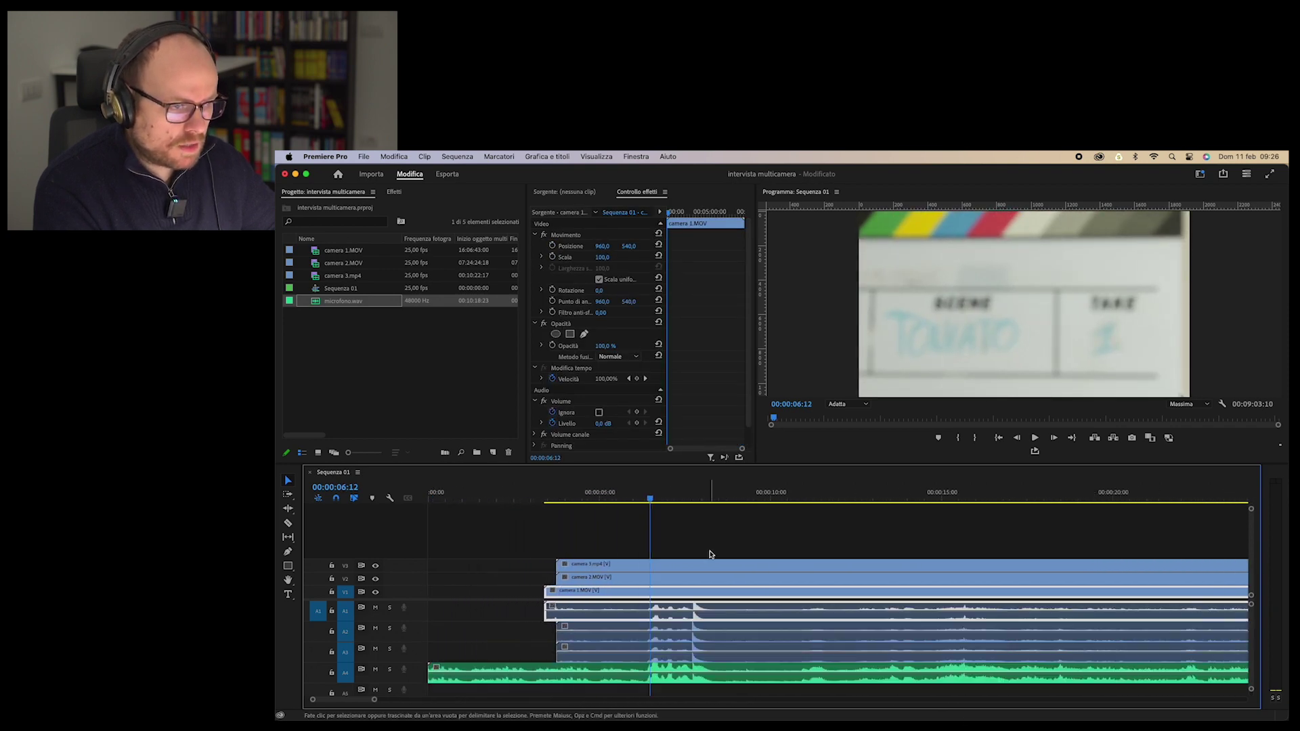
pyautogui.click(691, 498)
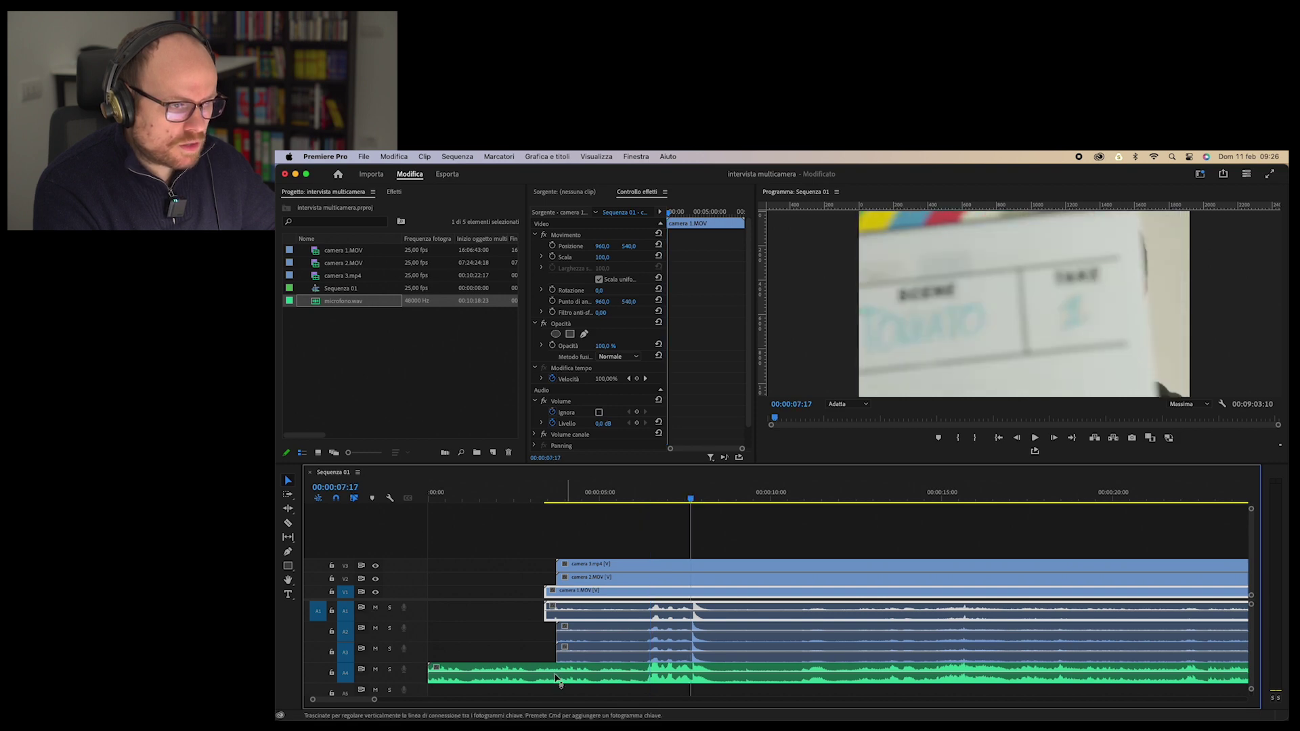
pyautogui.moveTo(375, 700); pyautogui.dragTo(359, 702)
pyautogui.moveTo(359, 704); pyautogui.dragTo(327, 702)
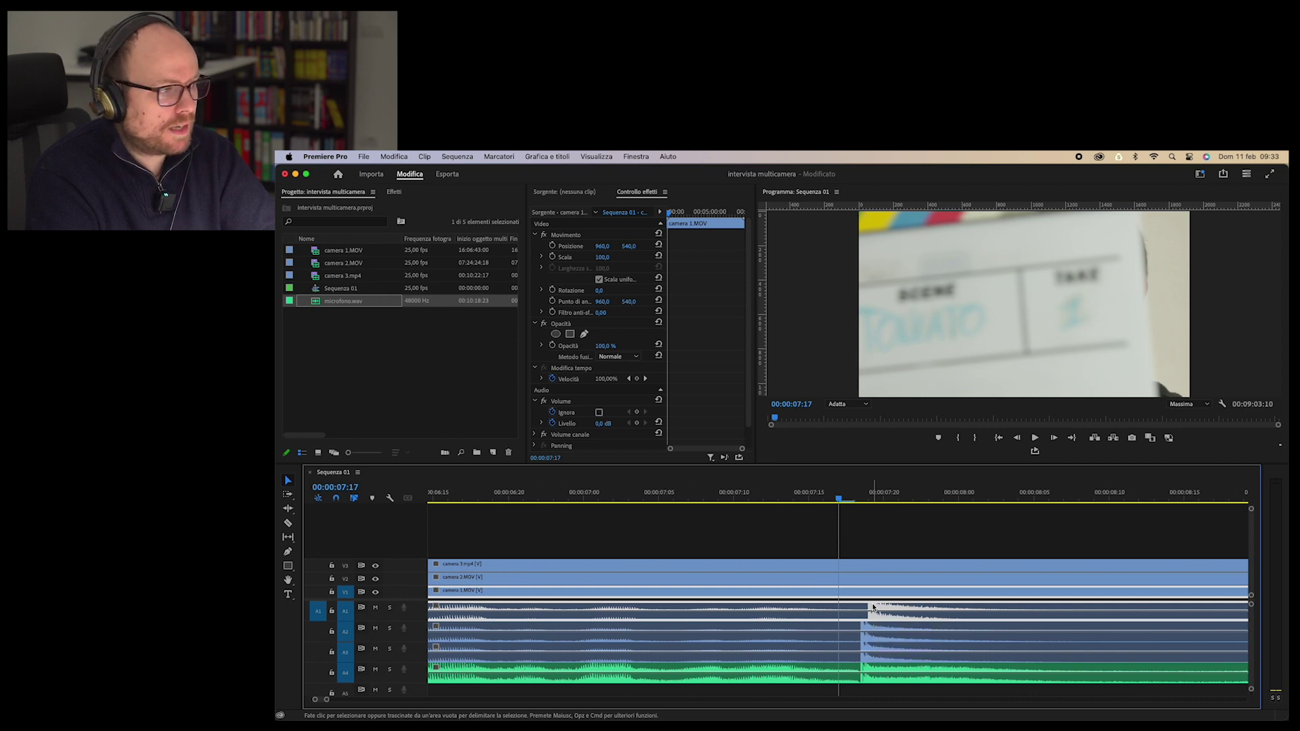
# Step: Try shifting camera 1.MOV one frame earlier against the other clap peaks, and return it to its position
pyautogui.moveTo(872, 608); pyautogui.dragTo(878, 607)
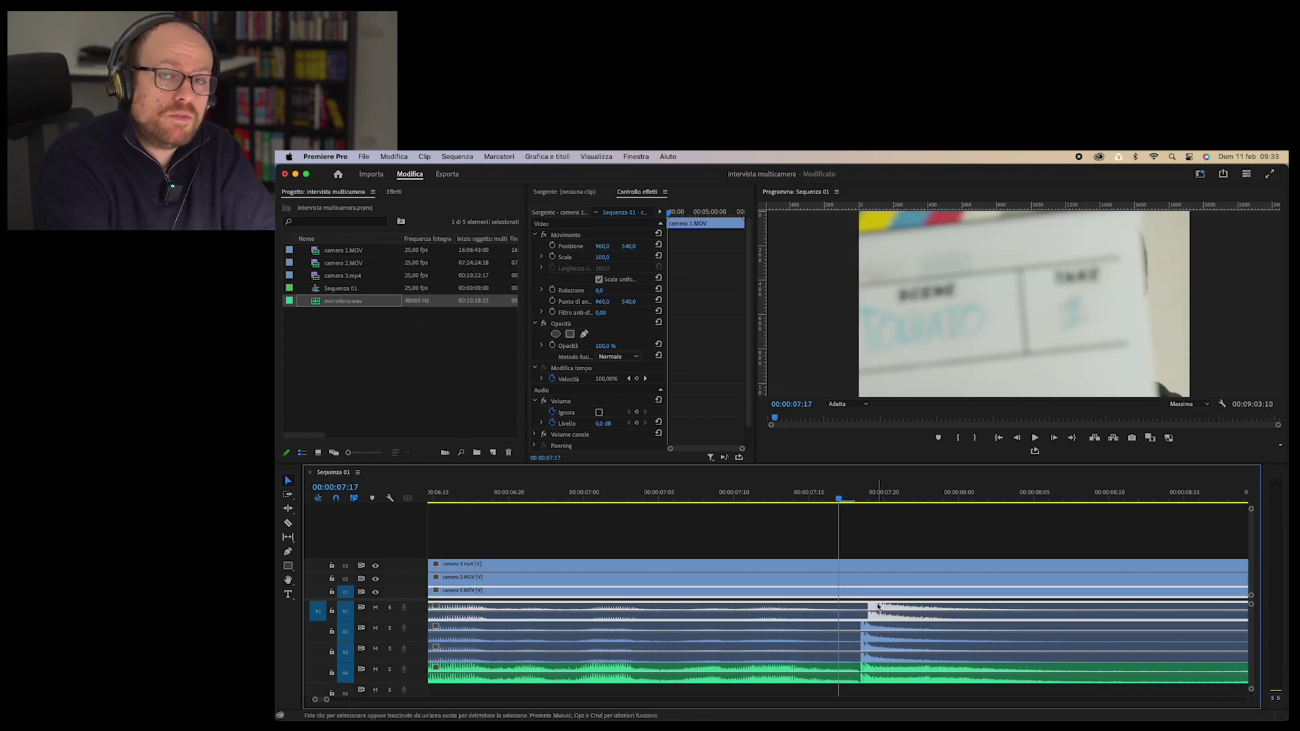
pyautogui.moveTo(876, 608)
pyautogui.mouseDown()
pyautogui.moveTo(865, 607)
pyautogui.moveTo(877, 608)
pyautogui.mouseUp()
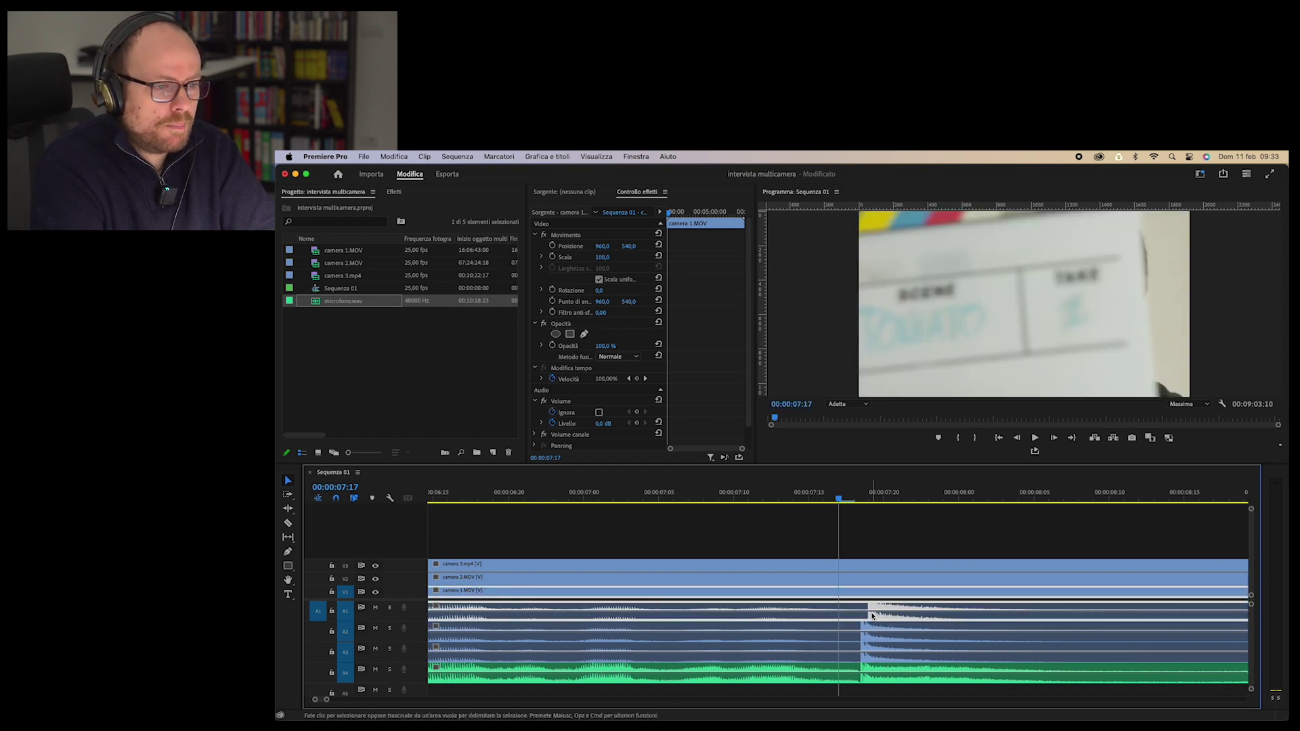
pyautogui.moveTo(874, 619); pyautogui.dragTo(865, 618)
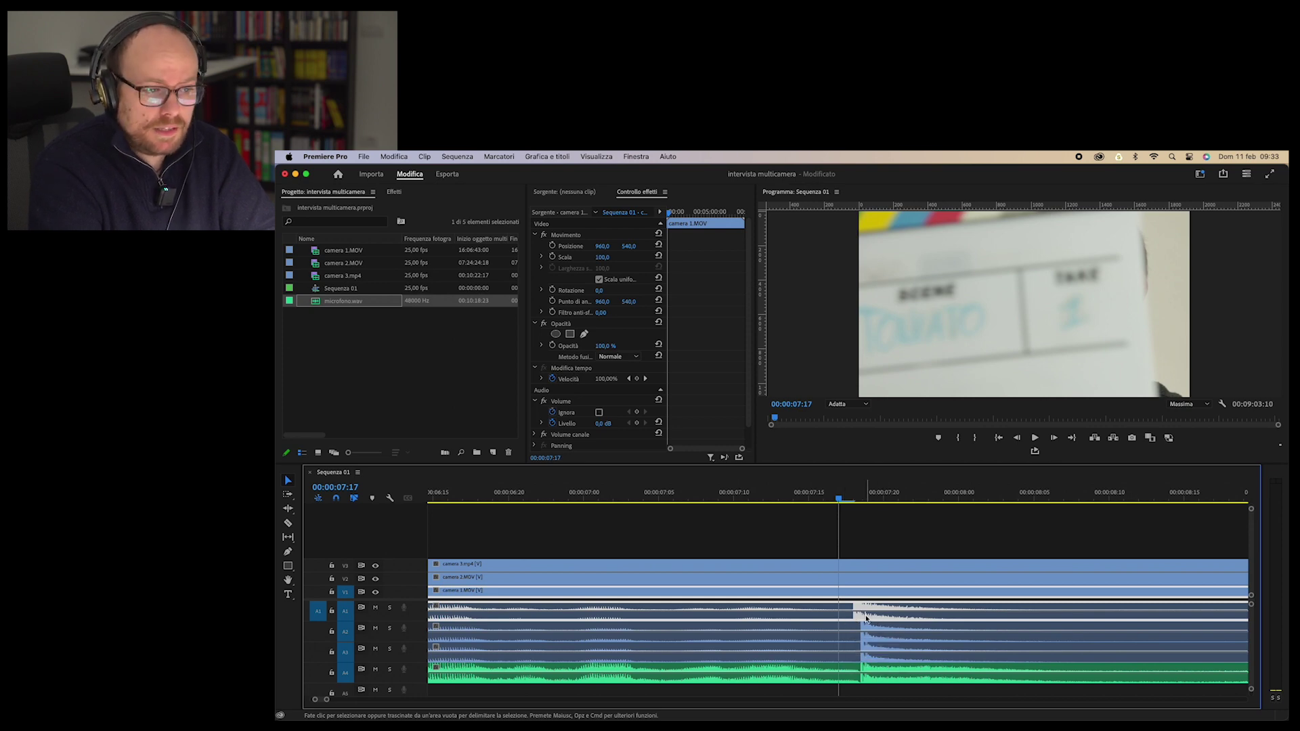
pyautogui.moveTo(866, 618); pyautogui.dragTo(875, 619)
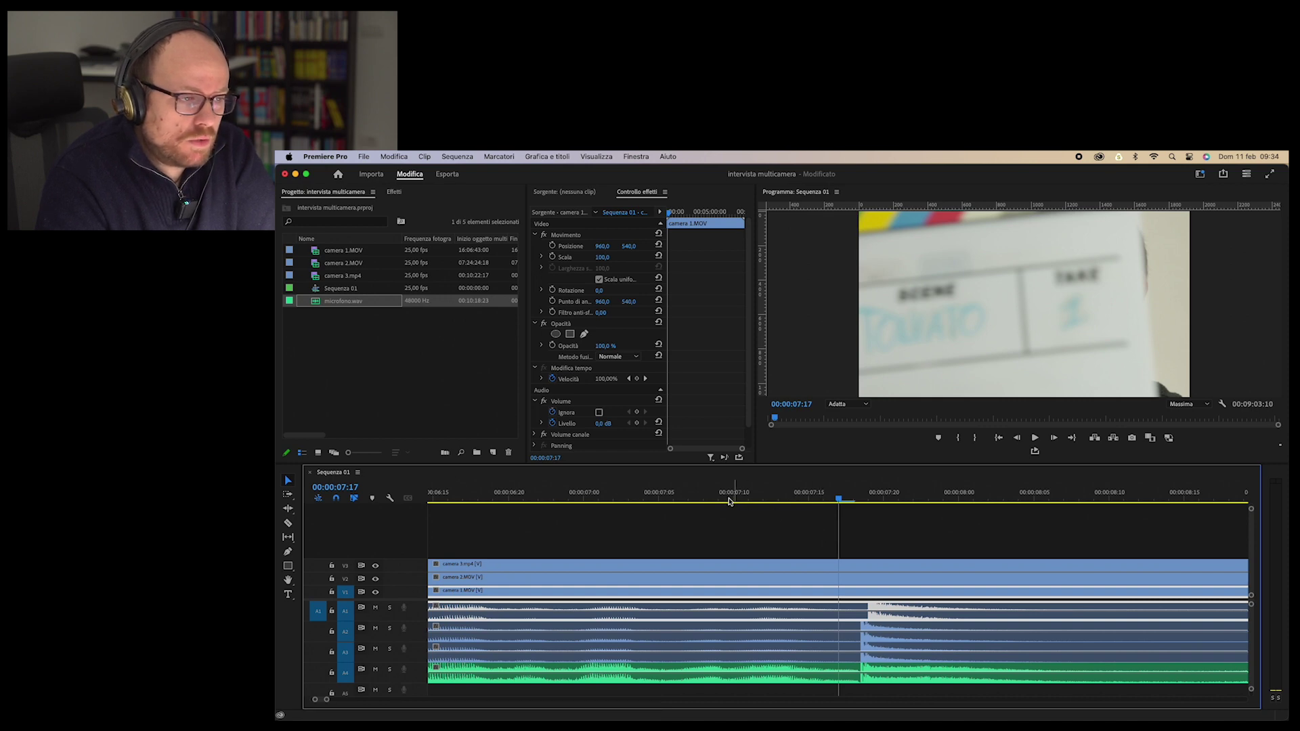
# Step: Show audio time units in the sequence instead of frames
pyautogui.rightClick(795, 497)
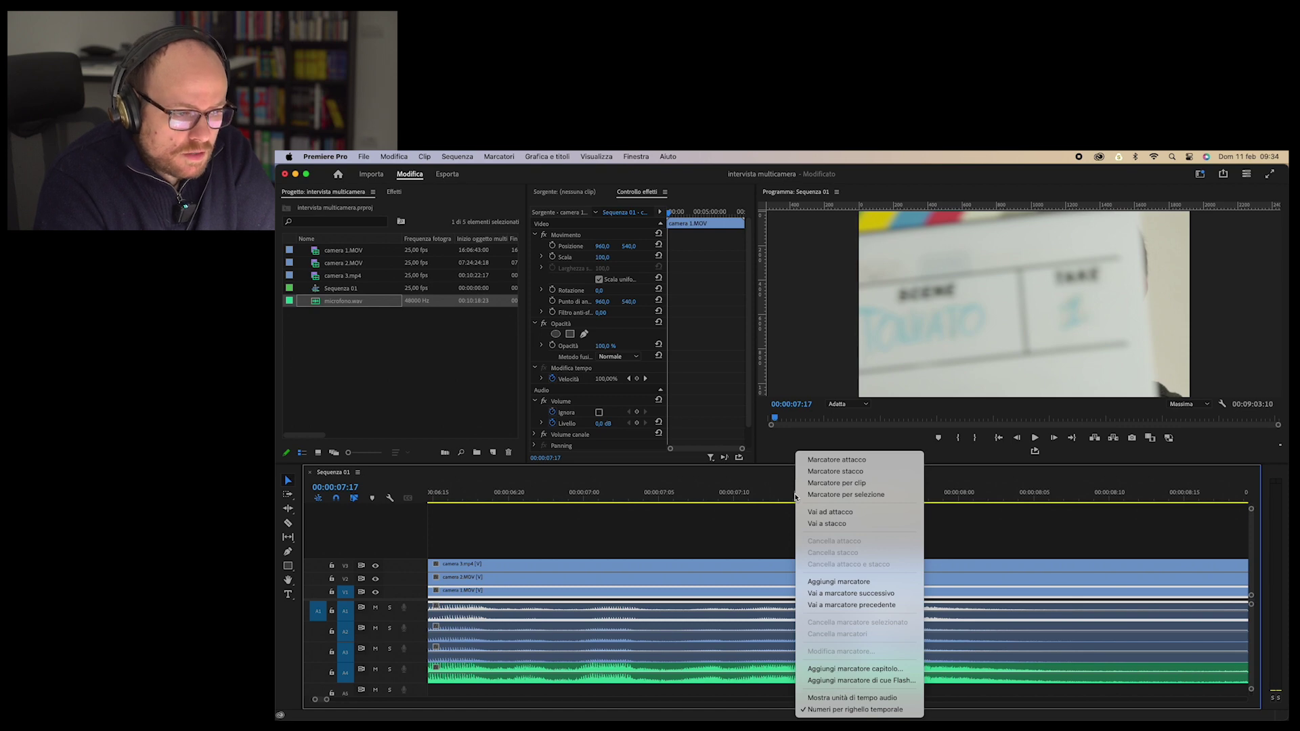
pyautogui.click(878, 700)
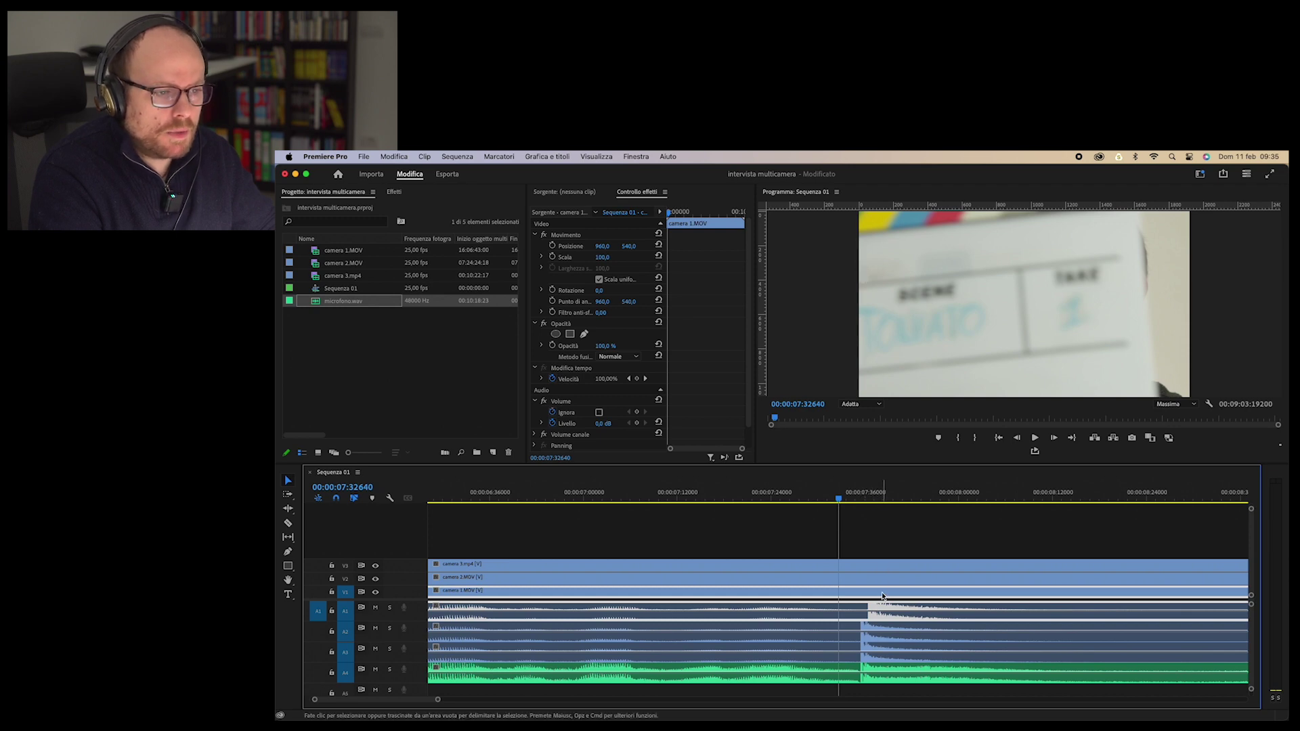
pyautogui.moveTo(889, 596)
pyautogui.mouseDown()
pyautogui.moveTo(876, 596)
pyautogui.moveTo(889, 596)
pyautogui.mouseUp()
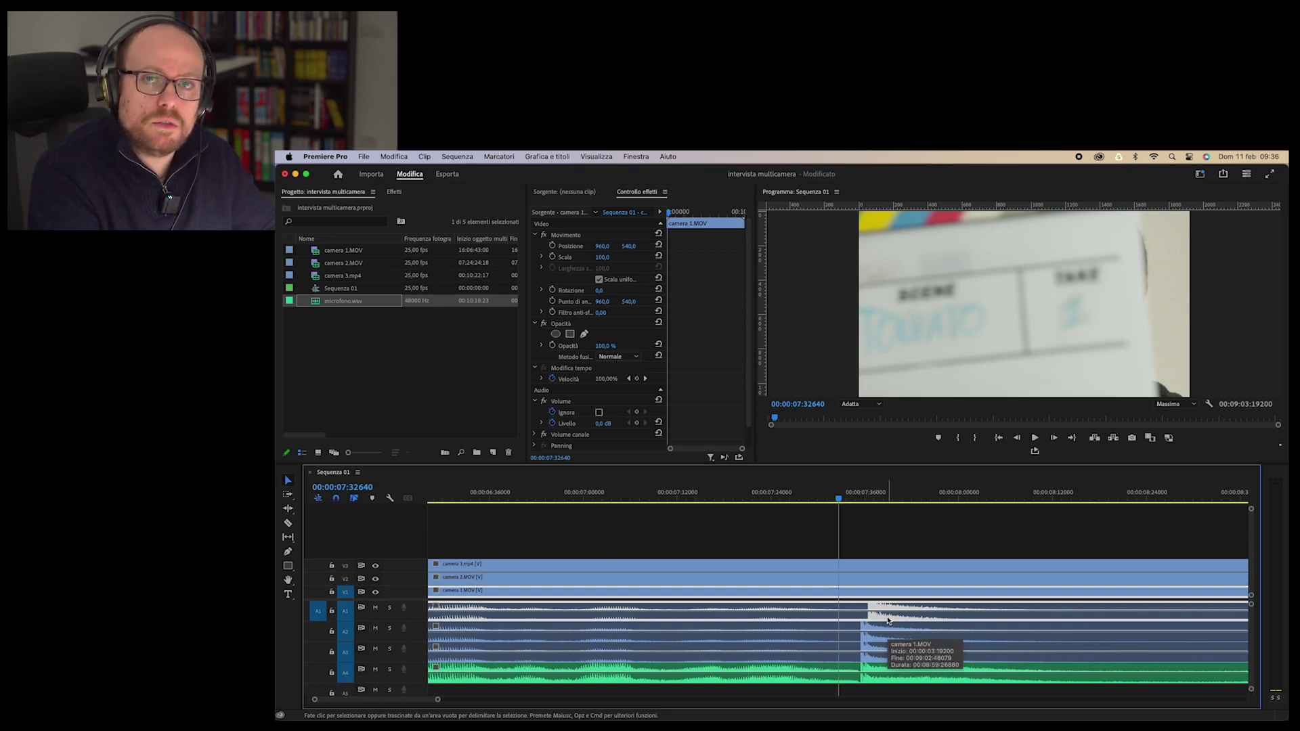
# Step: Try unlinking camera 1.MOV's audio and aligning its clap peak with the other tracks at 00:00:07:35510, and undo it
pyautogui.rightClick(887, 618)
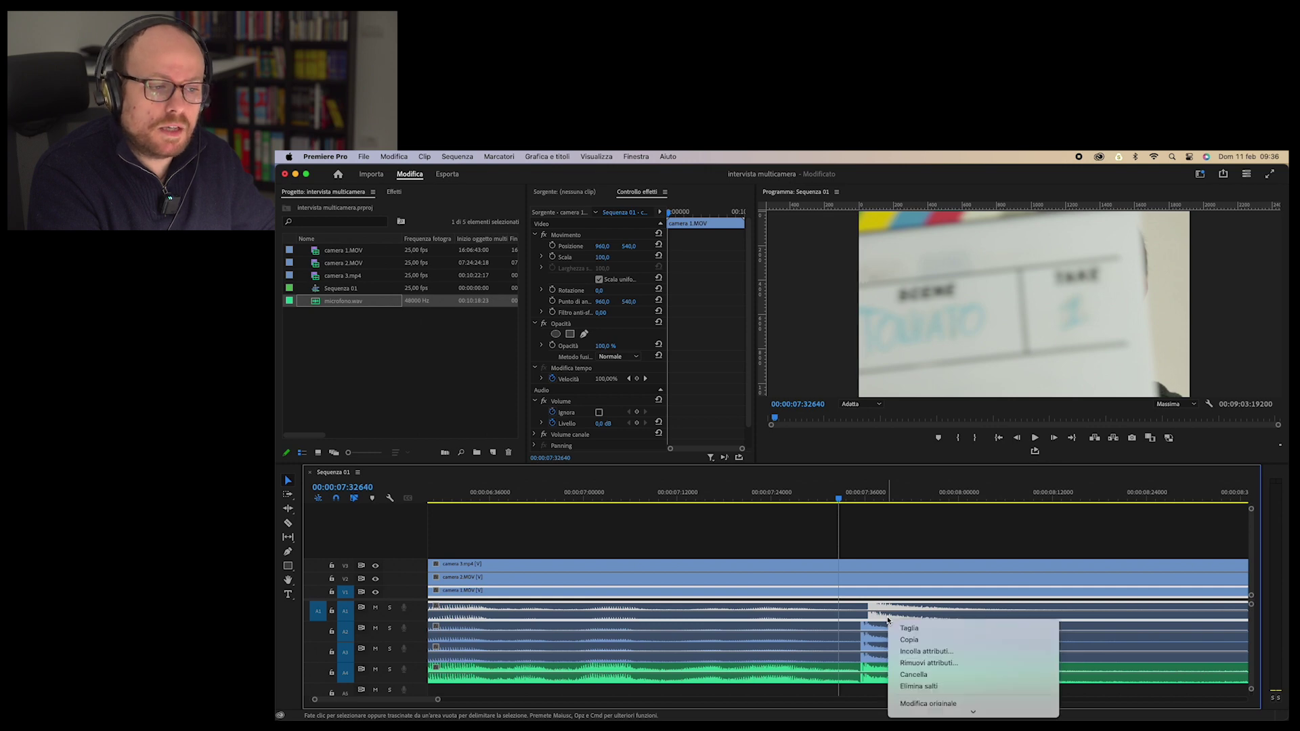
pyautogui.scroll(-3, 988, 705)
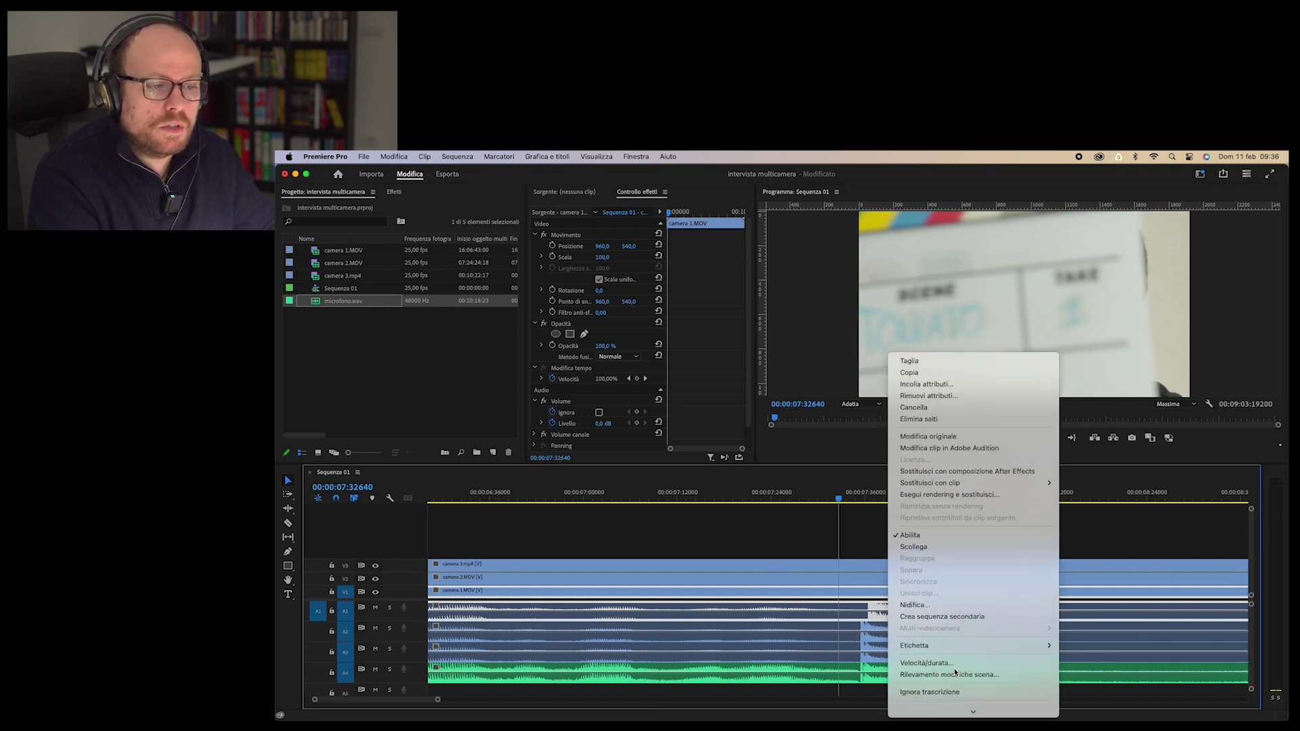
pyautogui.click(914, 546)
pyautogui.click(856, 499)
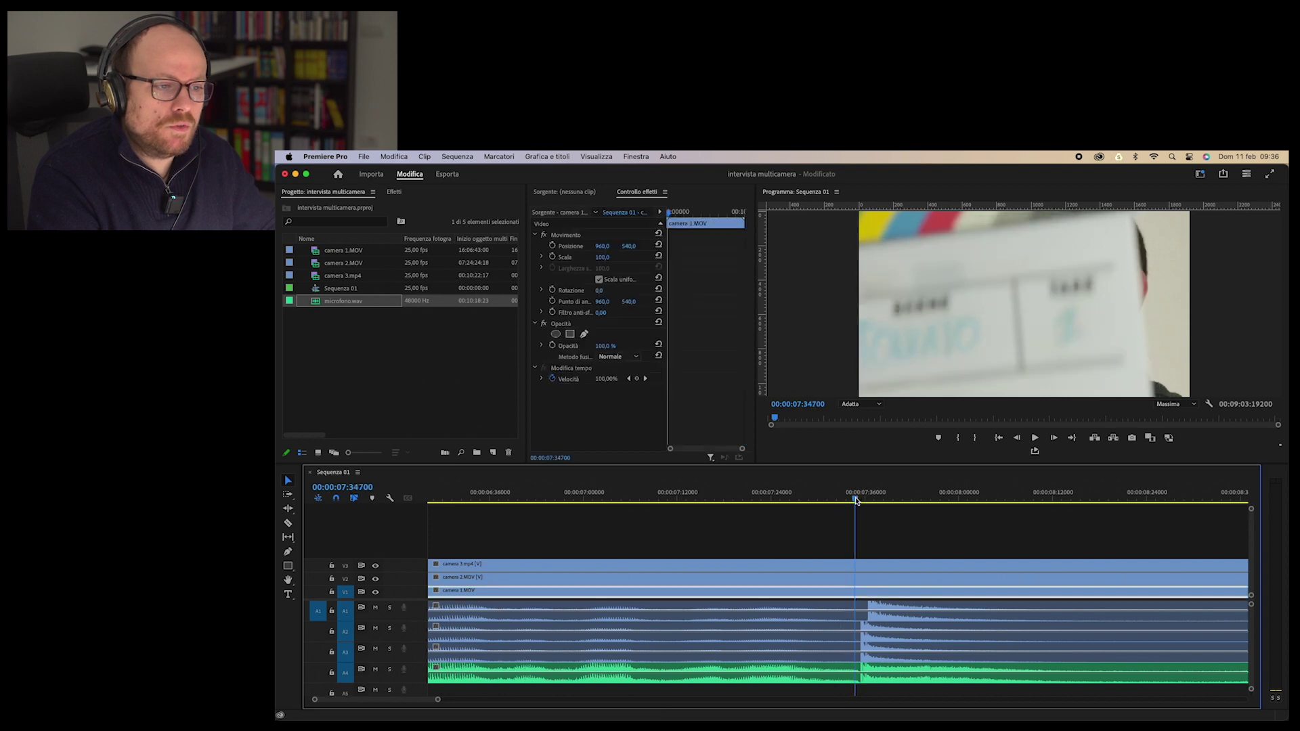
pyautogui.moveTo(856, 499); pyautogui.dragTo(861, 499)
pyautogui.moveTo(891, 601); pyautogui.dragTo(883, 603)
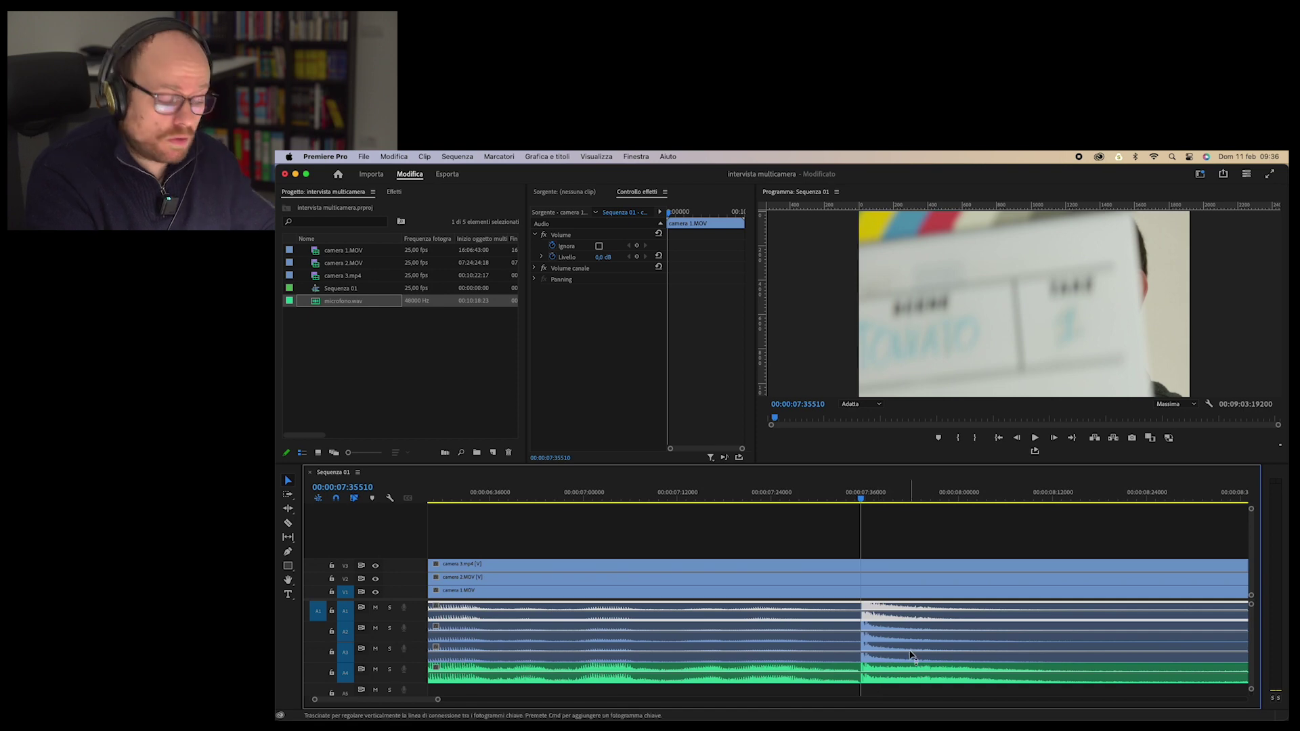
pyautogui.press('super+shift+a')
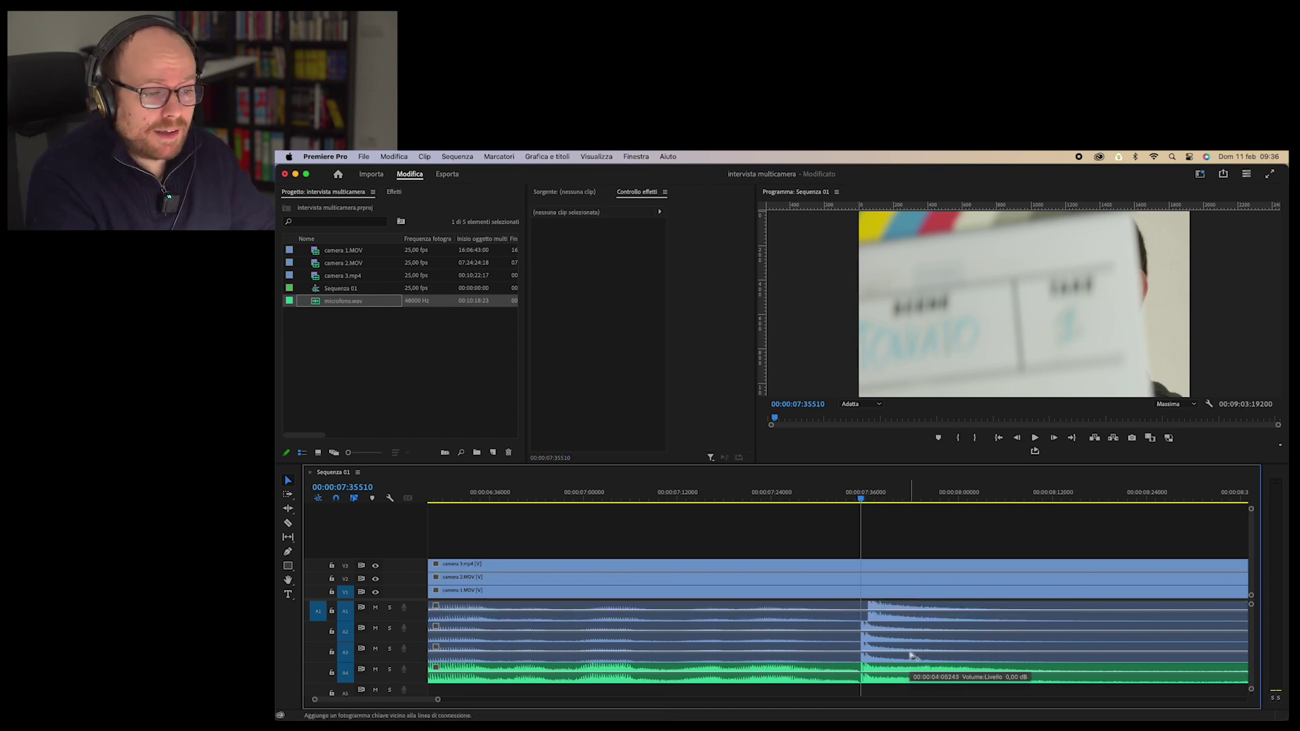
pyautogui.click(889, 594)
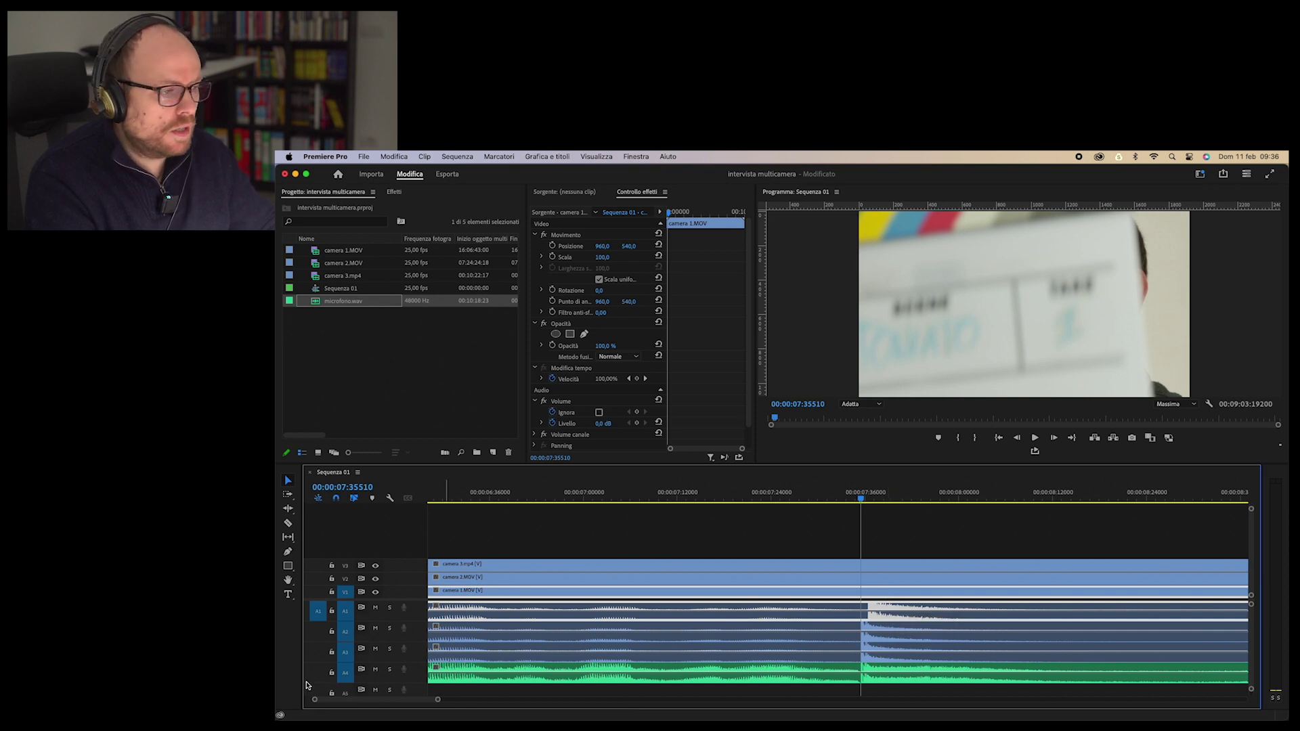
# Step: Split the clips on all tracks just after the clapper at 00:00:08:32077
pyautogui.moveTo(438, 700); pyautogui.dragTo(668, 711)
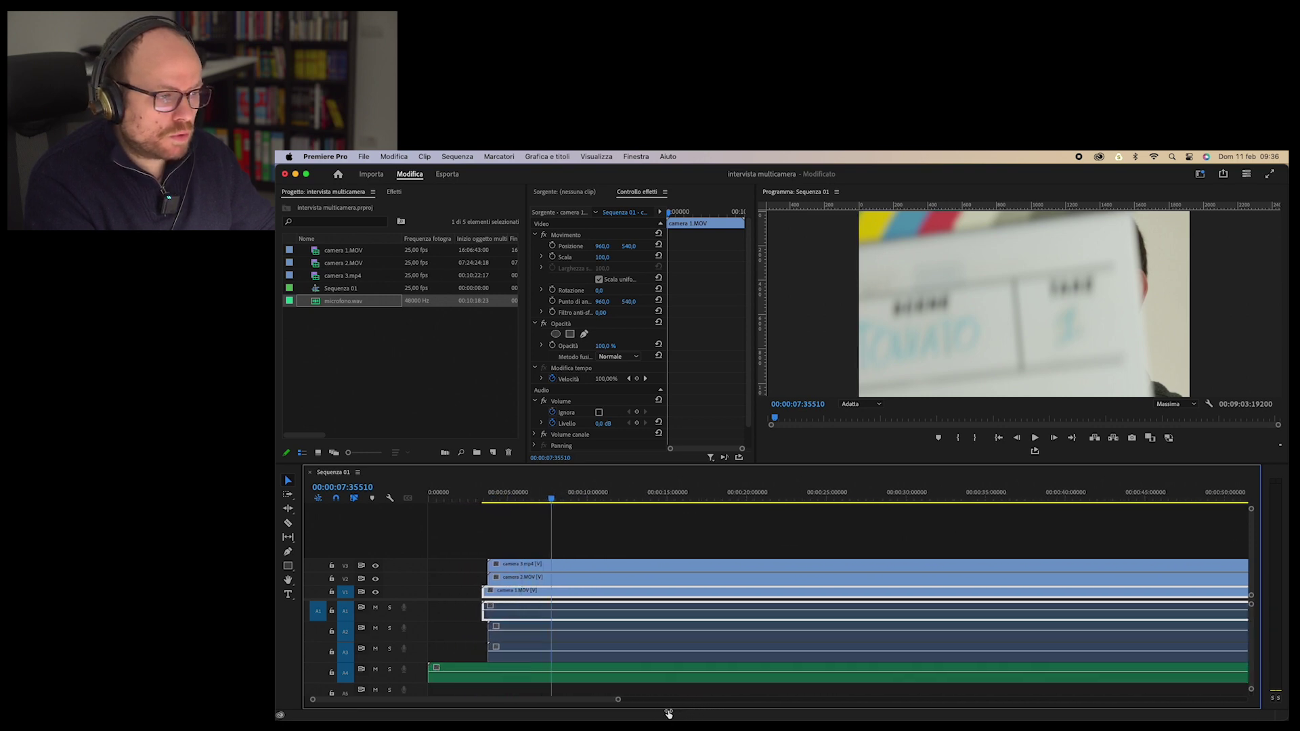
pyautogui.click(522, 500)
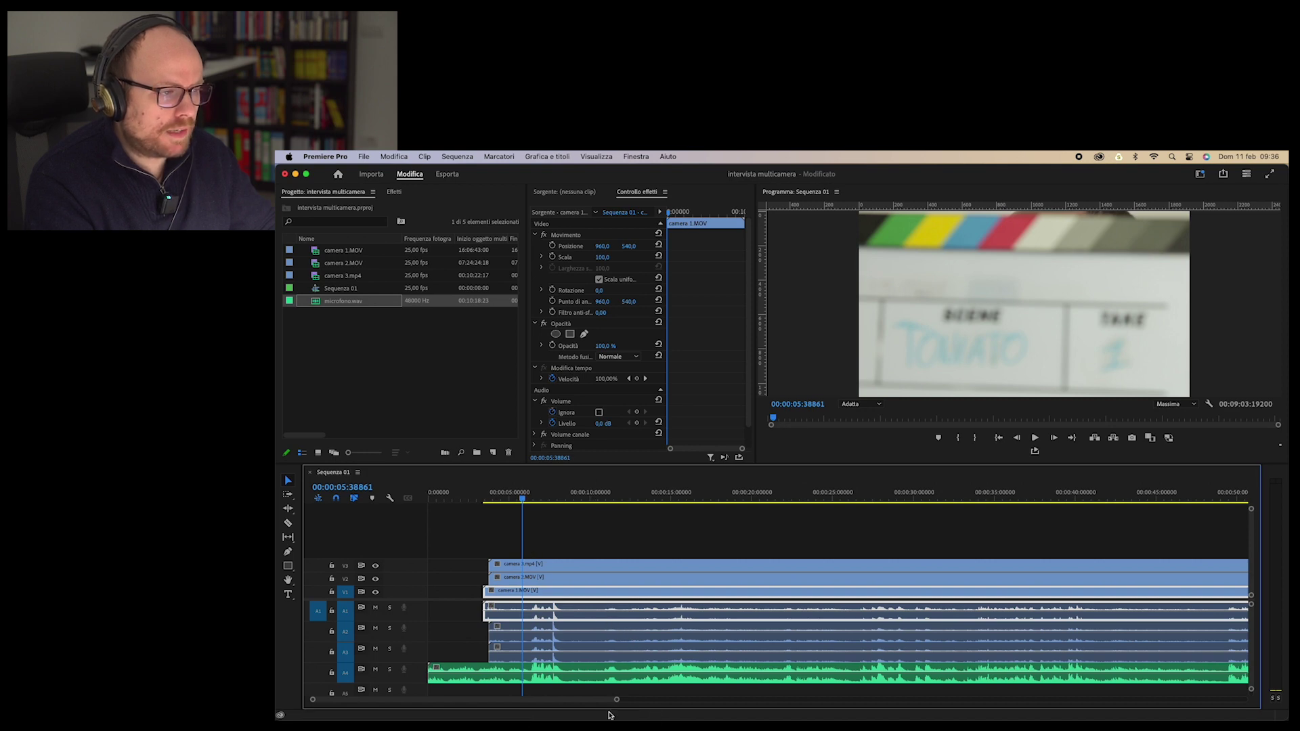
pyautogui.moveTo(619, 701)
pyautogui.mouseDown()
pyautogui.moveTo(1050, 702)
pyautogui.moveTo(827, 718)
pyautogui.mouseUp()
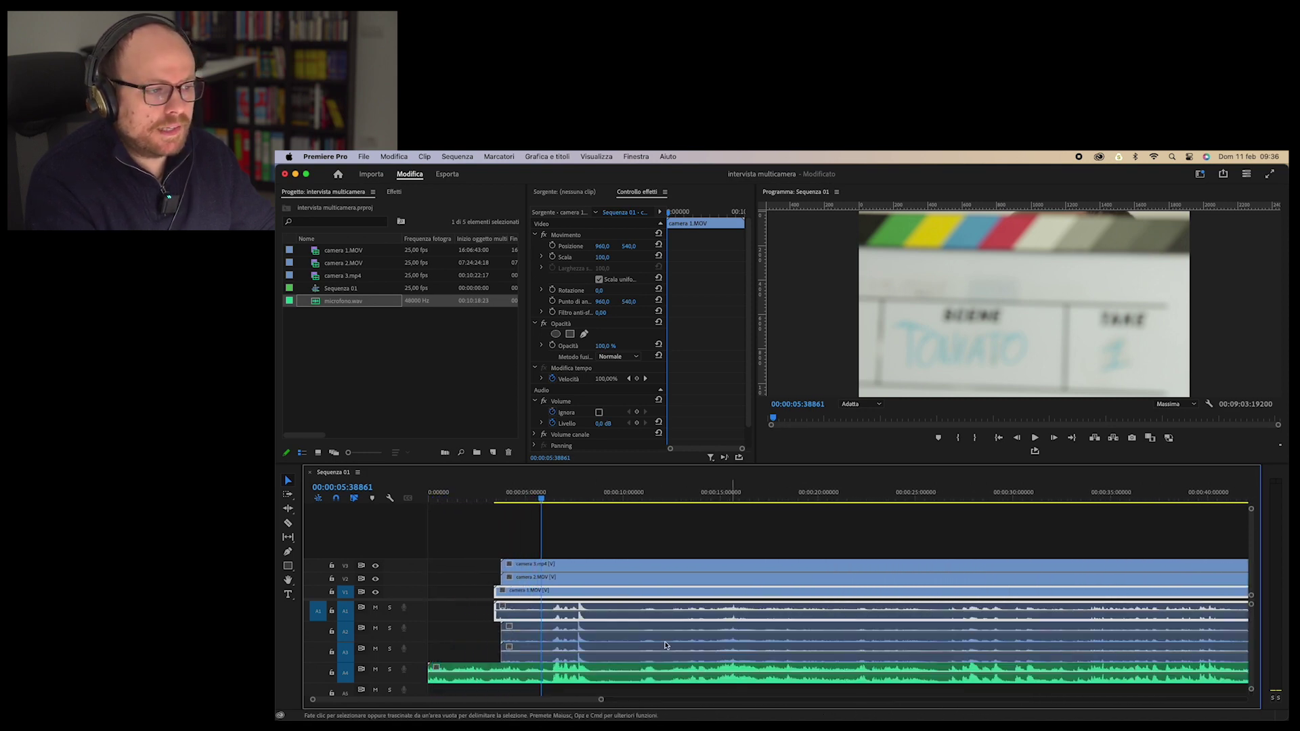
pyautogui.click(598, 498)
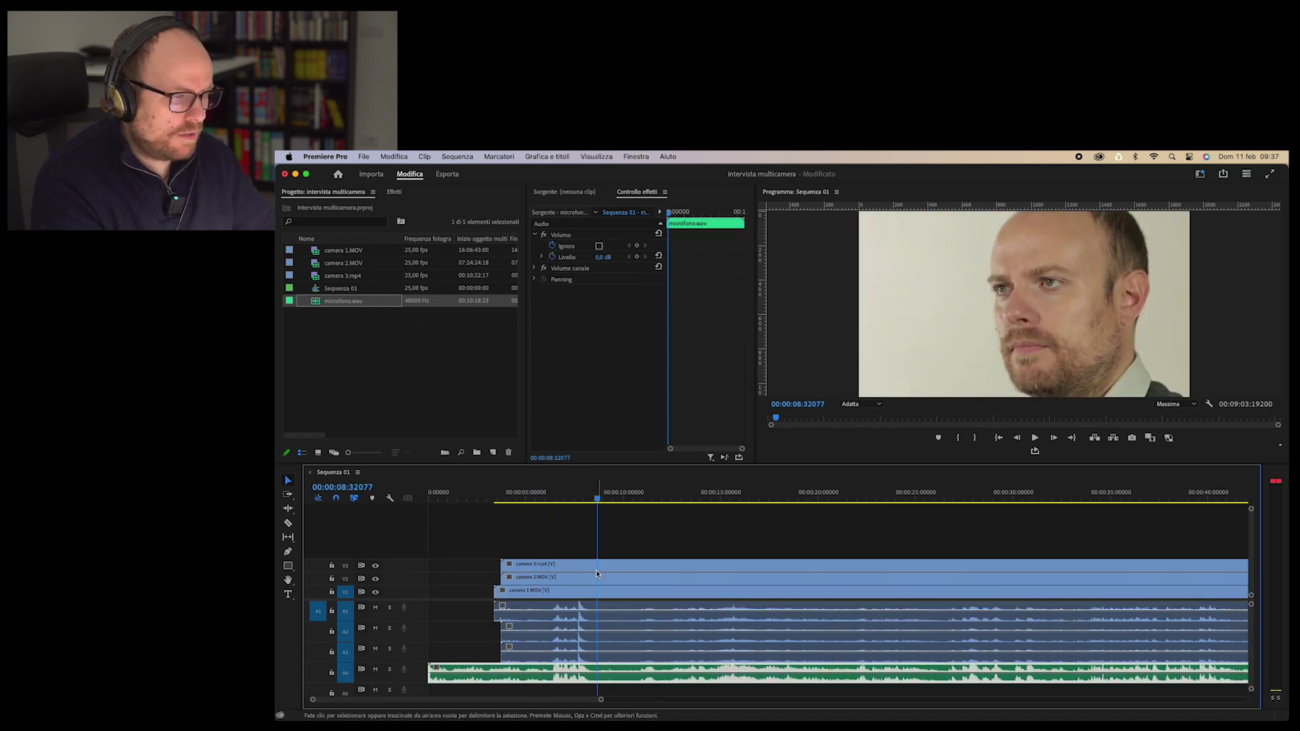
pyautogui.press('c')
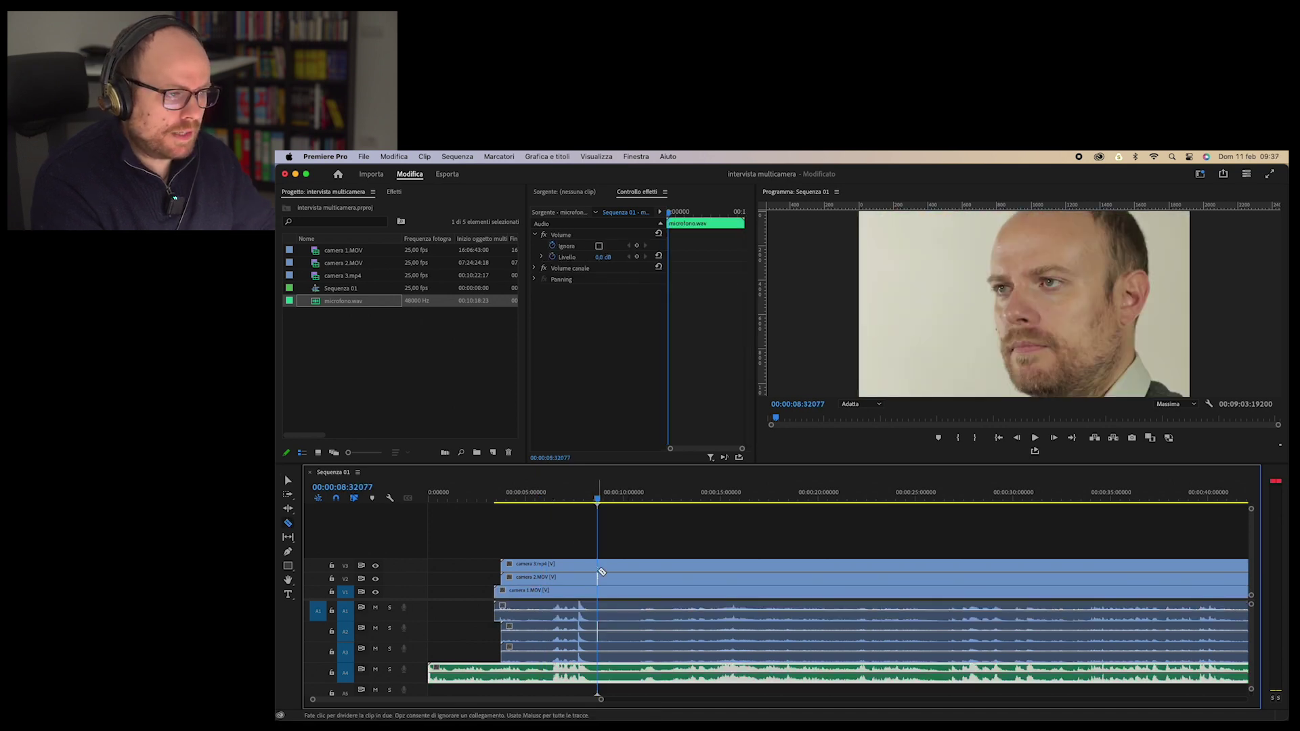
pyautogui.click(599, 572)
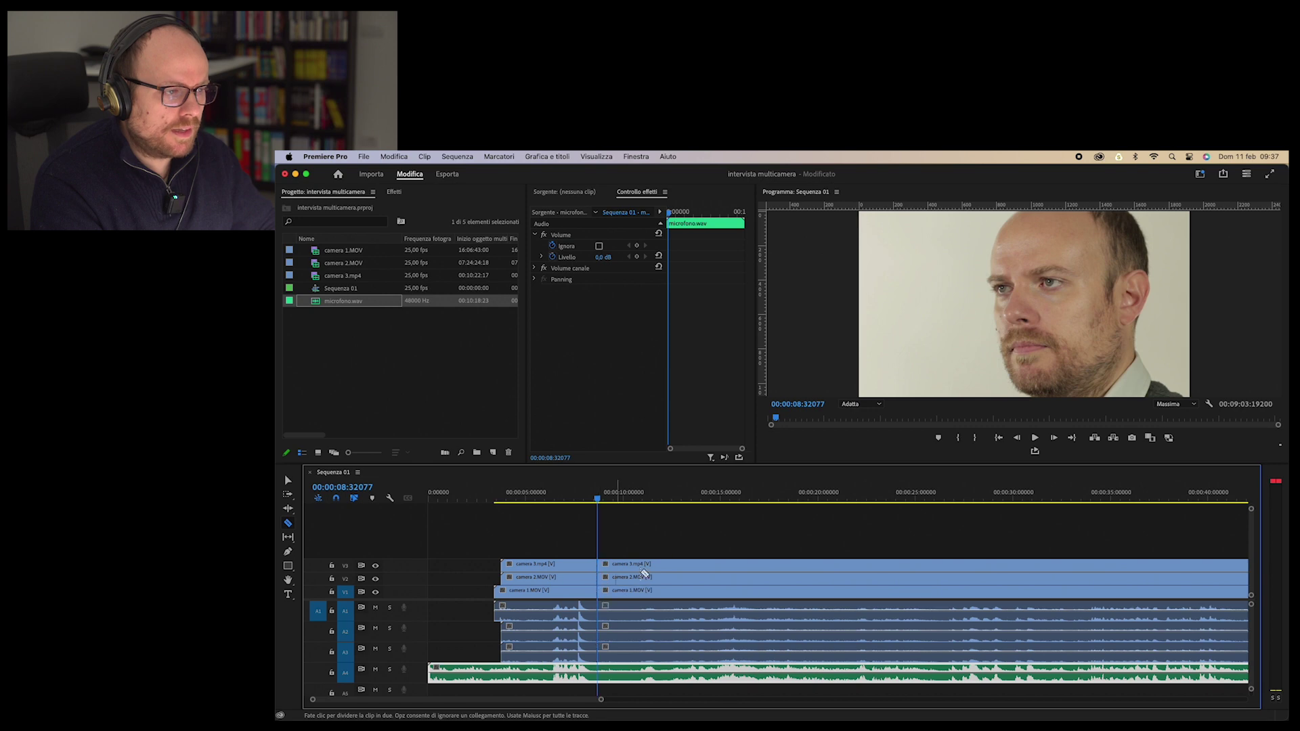
# Step: Undo the splits after the clapper and split the clips on all tracks slightly further on, at about 00:00:09
pyautogui.press('super+z')
pyautogui.press('super+z')
pyautogui.press('super+z')
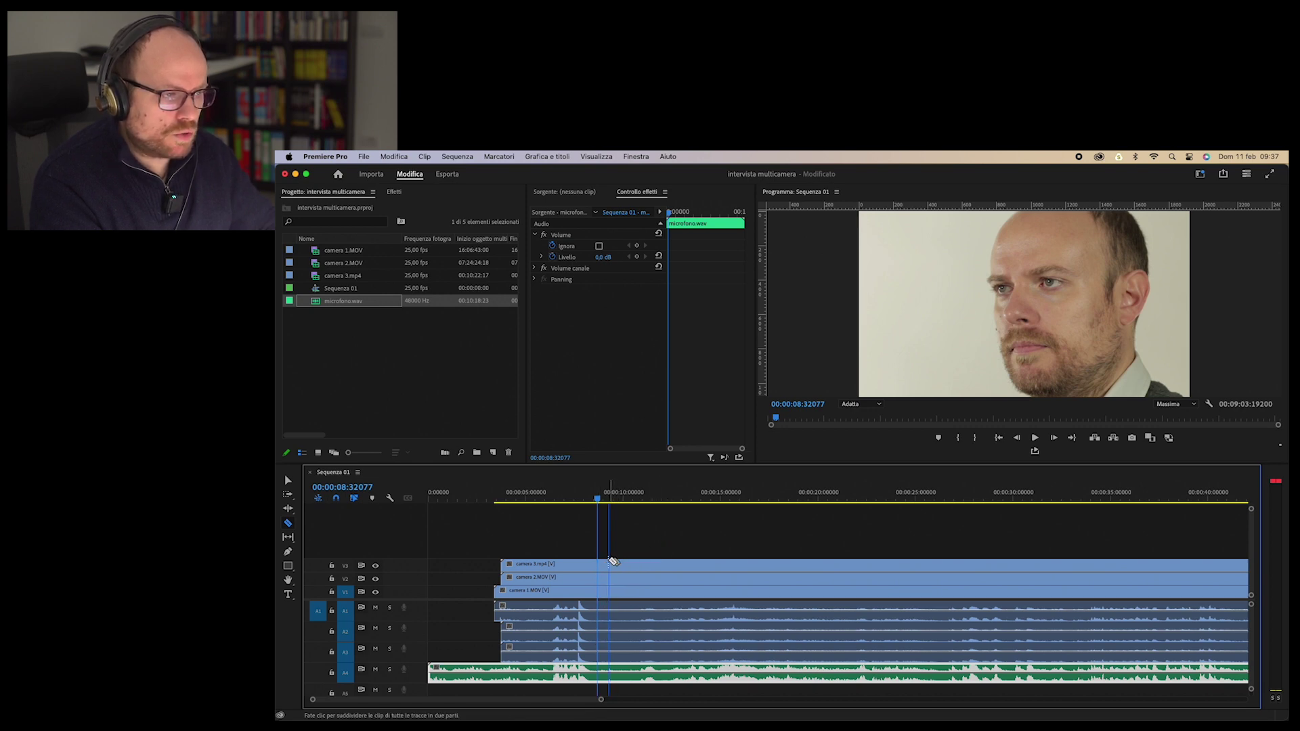
pyautogui.keyDown('shift'); pyautogui.click(609, 569); pyautogui.keyUp('shift')
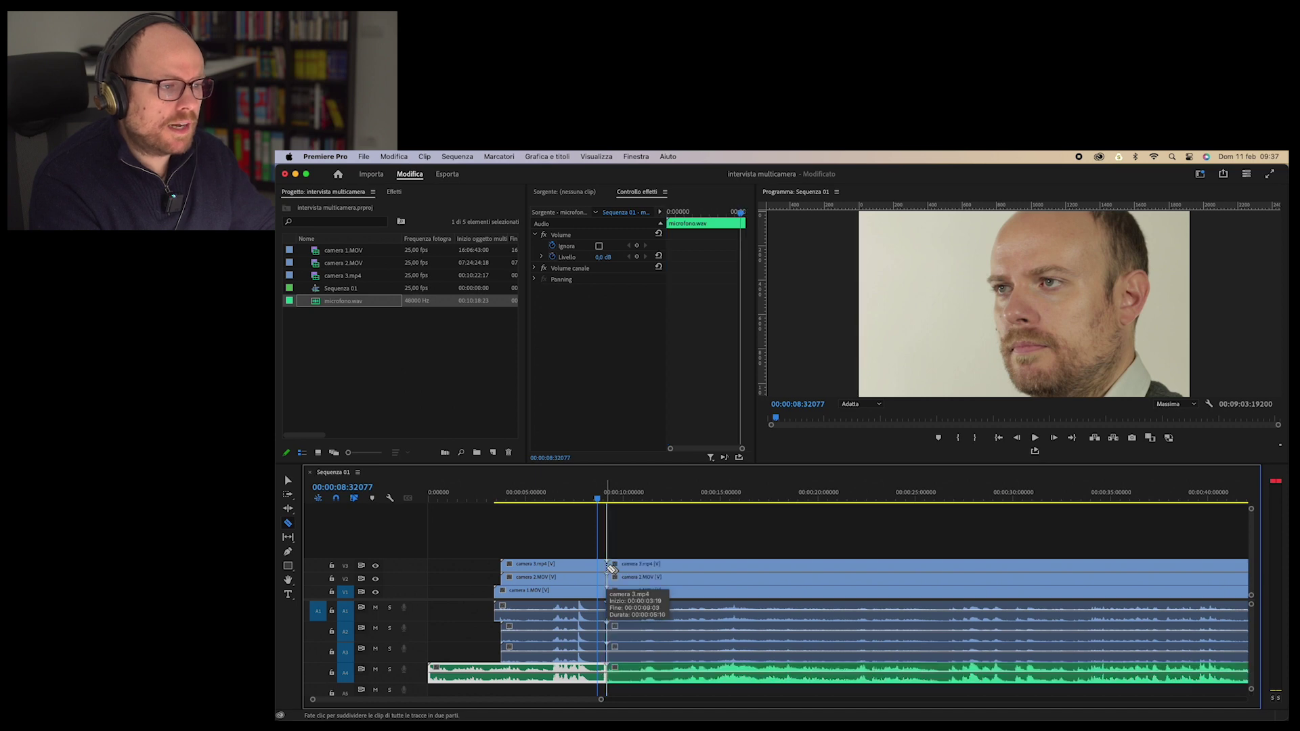
# Step: Delete the clapper section from all tracks and close the gap so the clips start at the beginning of the sequence
pyautogui.press('v')
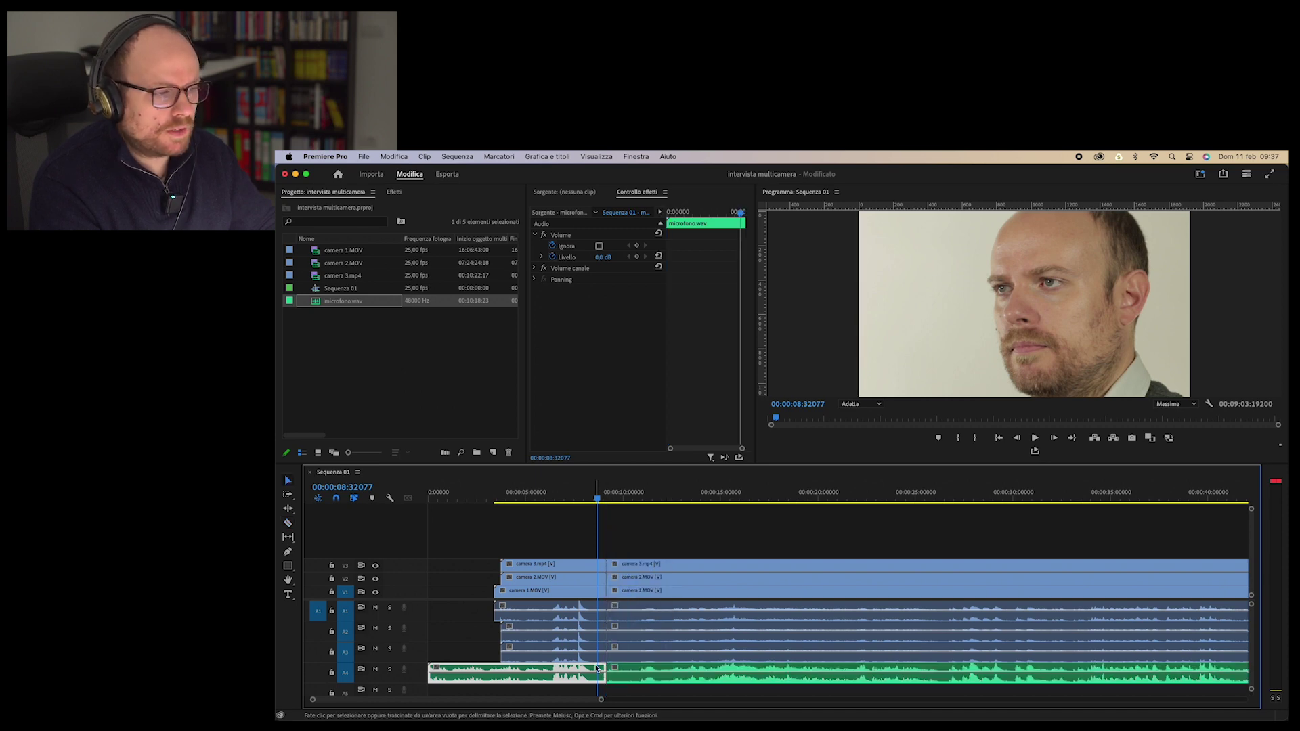
pyautogui.click(528, 550)
pyautogui.moveTo(528, 550); pyautogui.dragTo(535, 681)
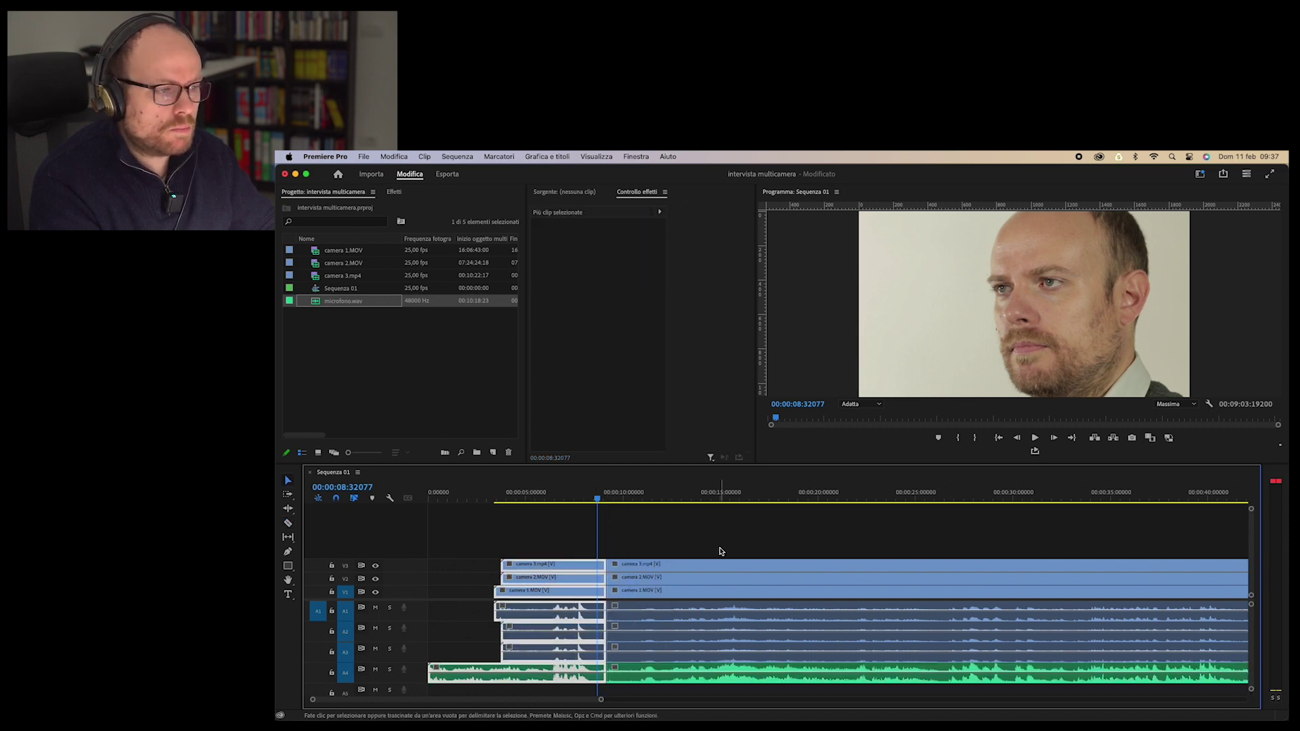
pyautogui.press('Delete')
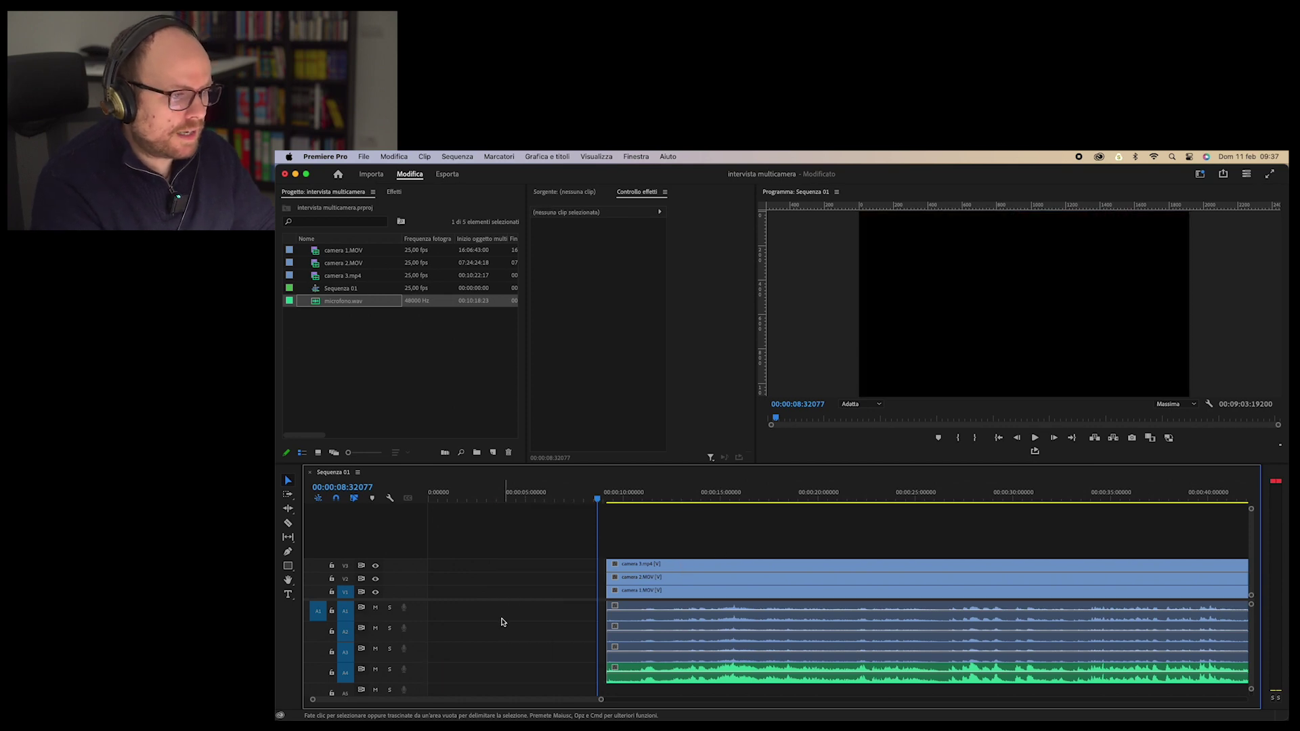
pyautogui.click(504, 595)
pyautogui.press('Delete')
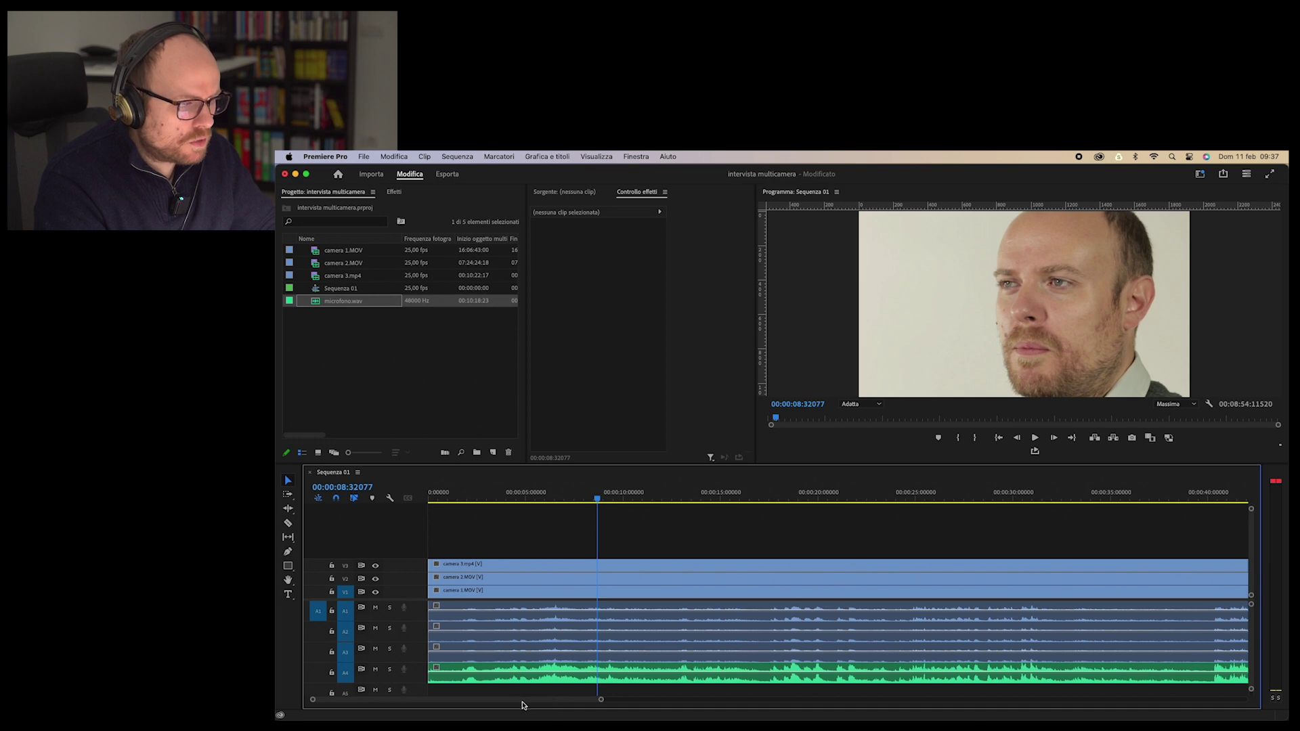
# Step: Split the clips on all tracks shortly before the microphone recording ends, at about 00:08:38
pyautogui.press('Home')
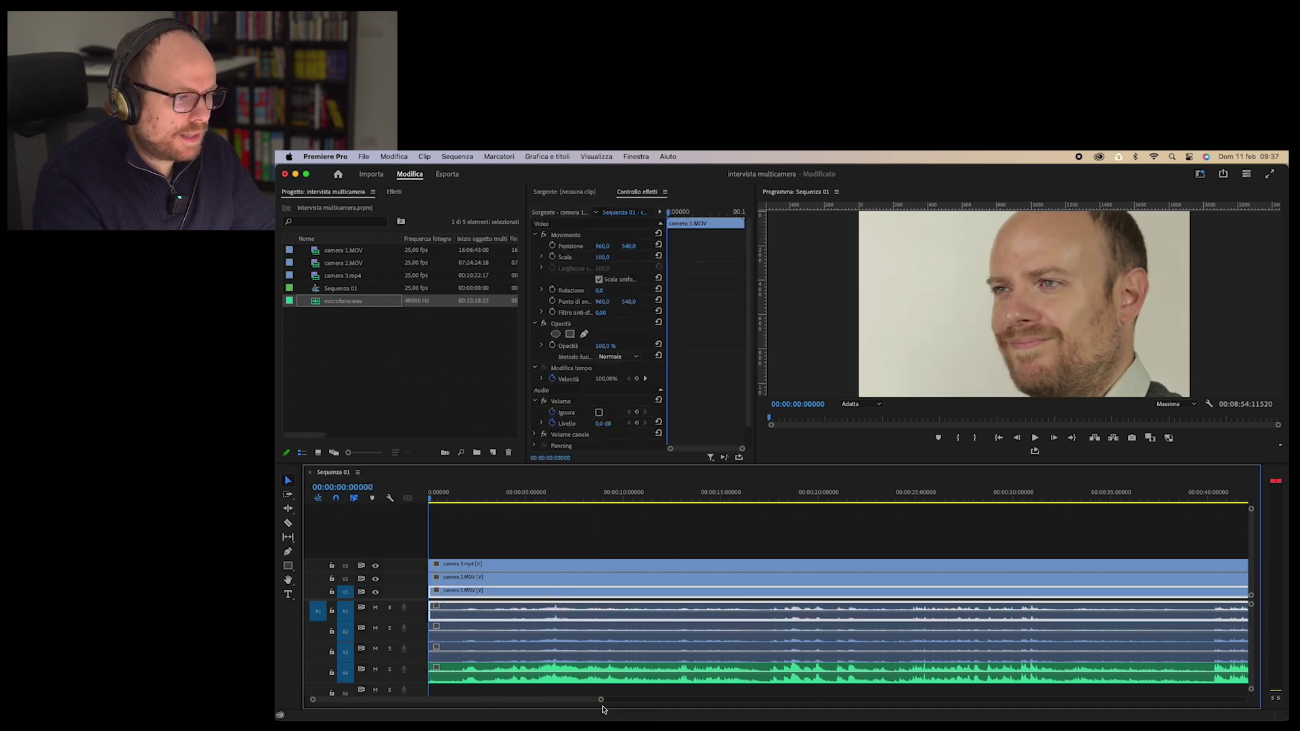
pyautogui.moveTo(600, 702); pyautogui.dragTo(831, 705)
pyautogui.click(871, 496)
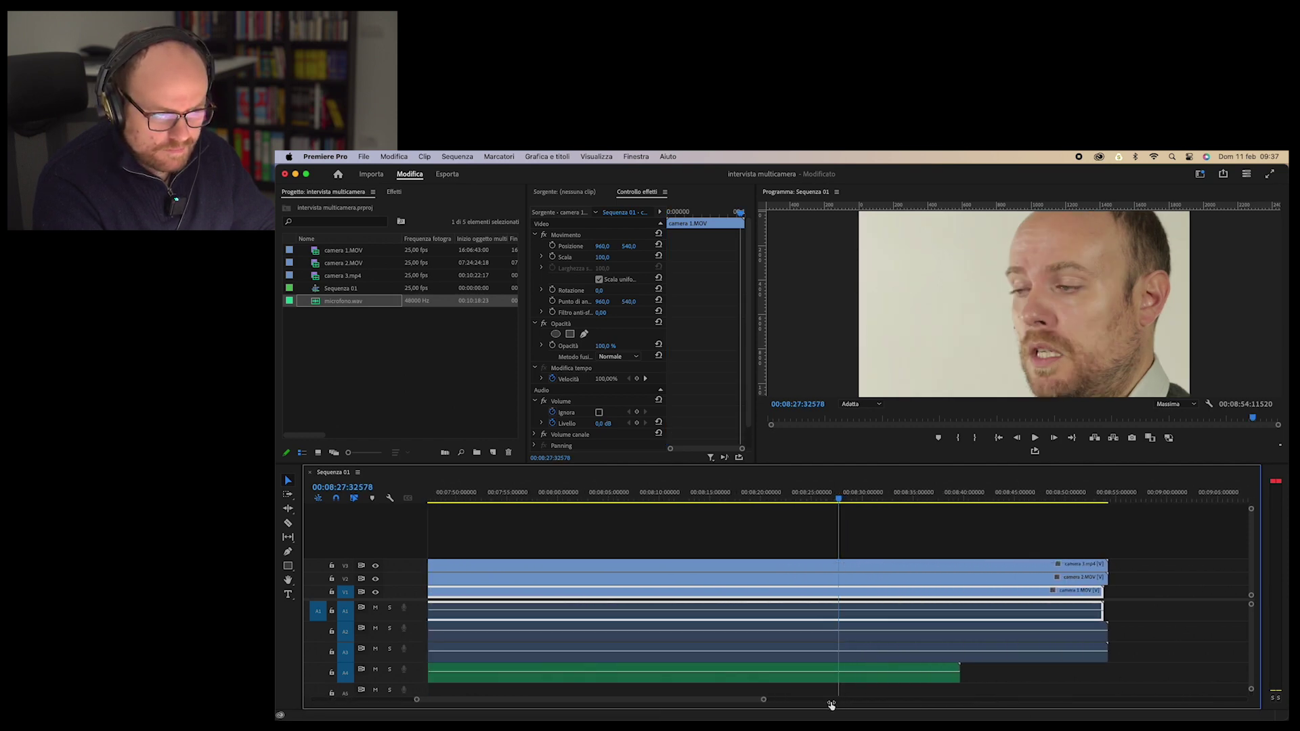
pyautogui.press('c')
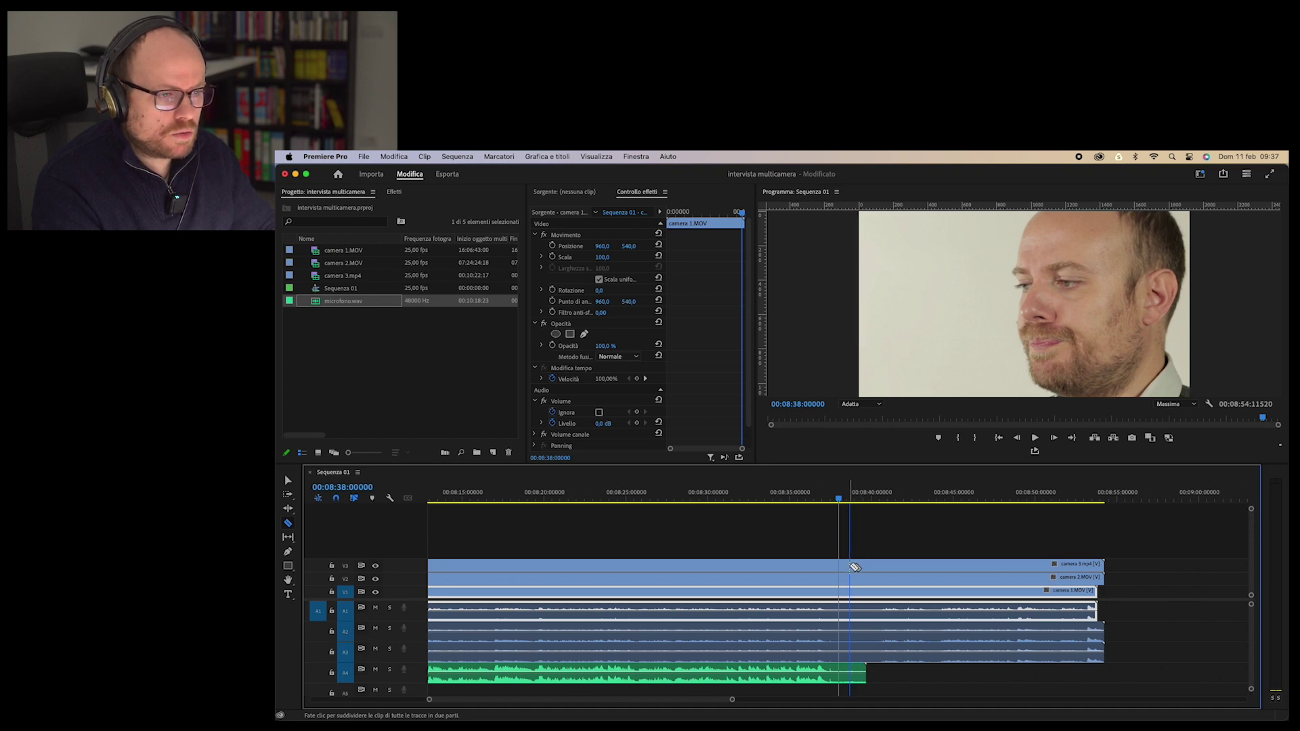
pyautogui.keyDown('shift'); pyautogui.click(855, 567); pyautogui.keyUp('shift')
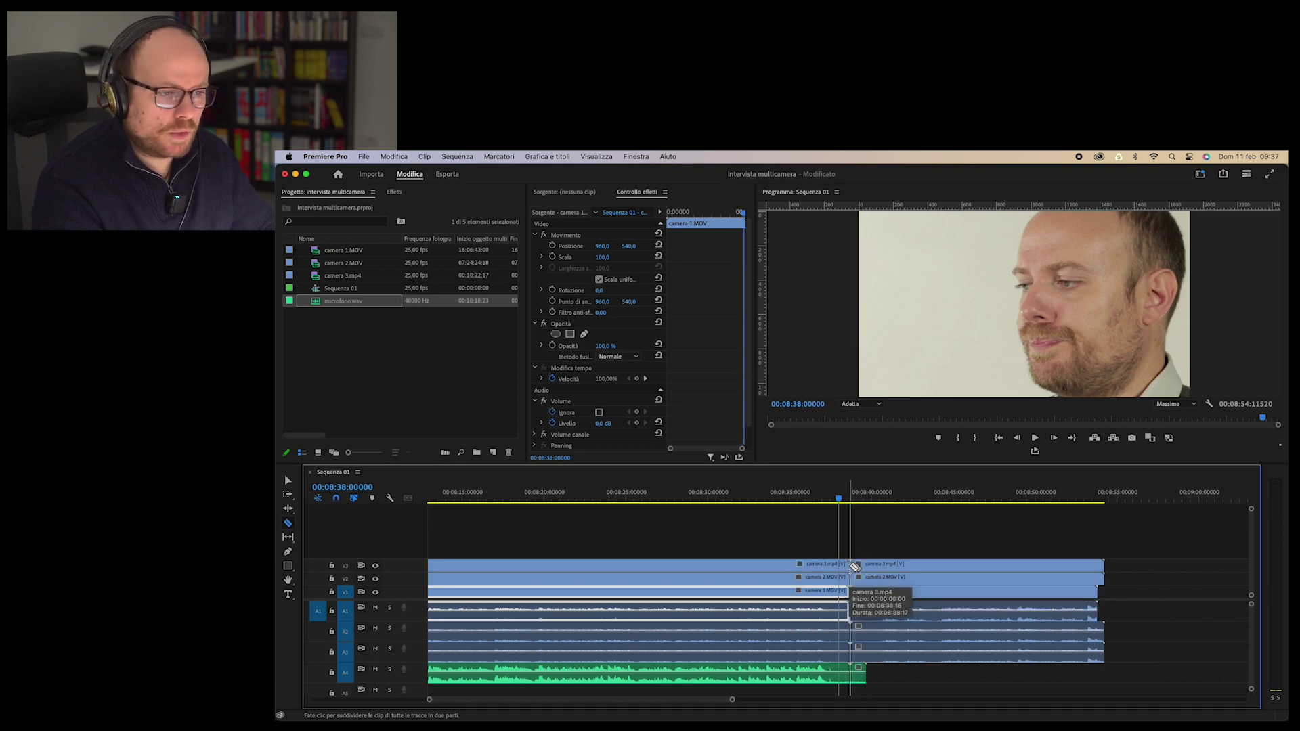
# Step: Delete the leftover clip ends on all tracks after the cut at about 00:08:38
pyautogui.press('v')
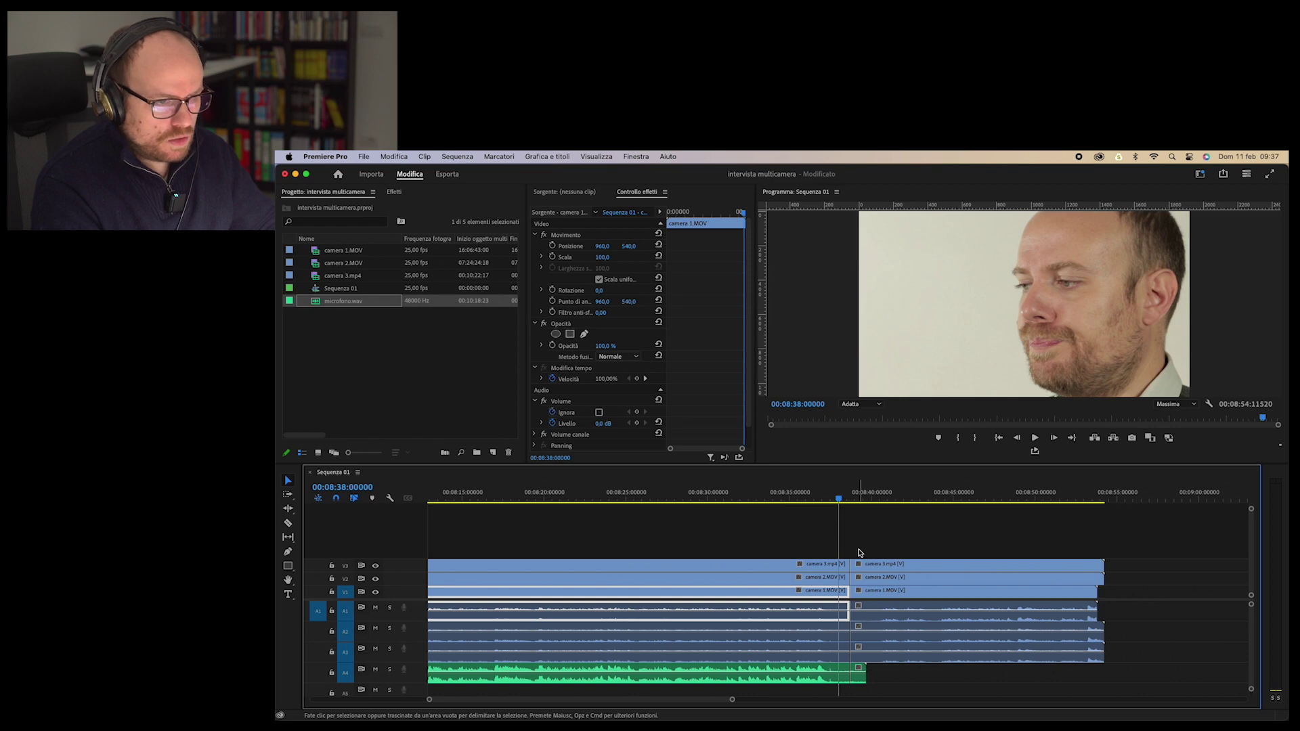
pyautogui.moveTo(858, 552); pyautogui.dragTo(958, 675)
pyautogui.press('Delete')
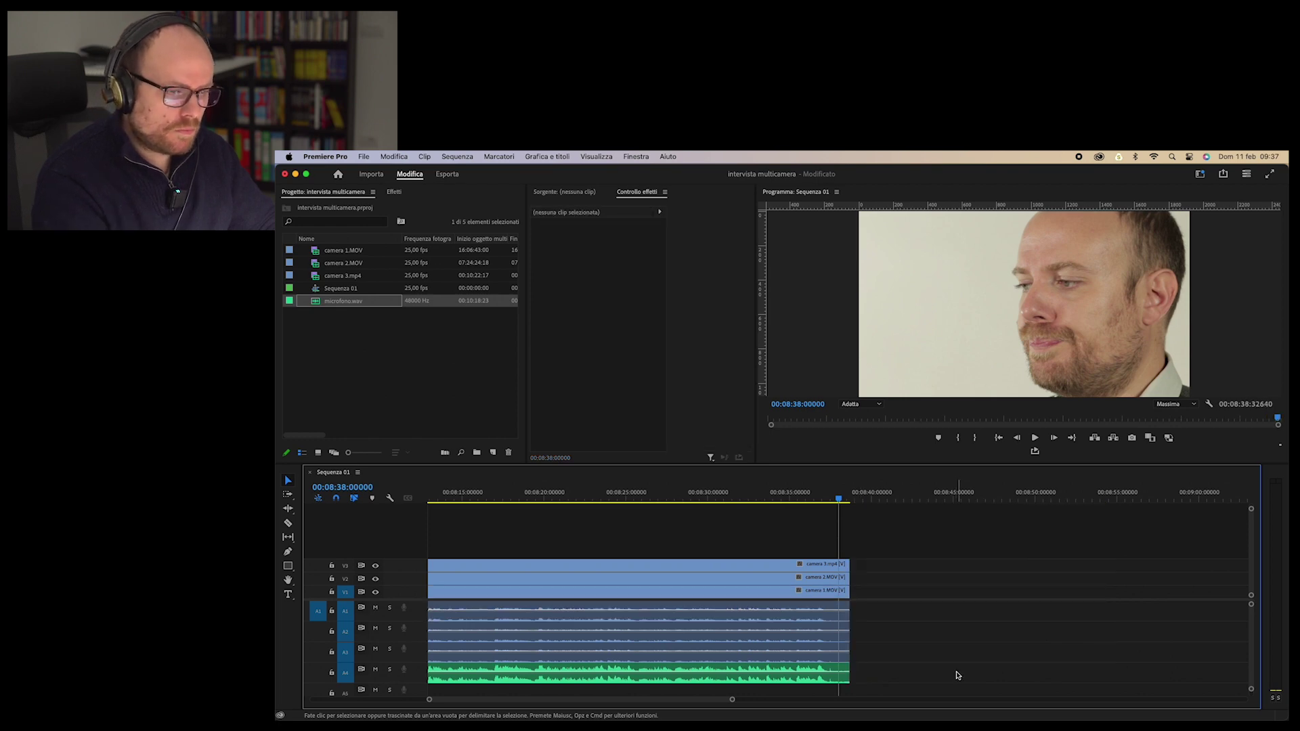
pyautogui.moveTo(732, 700); pyautogui.dragTo(601, 707)
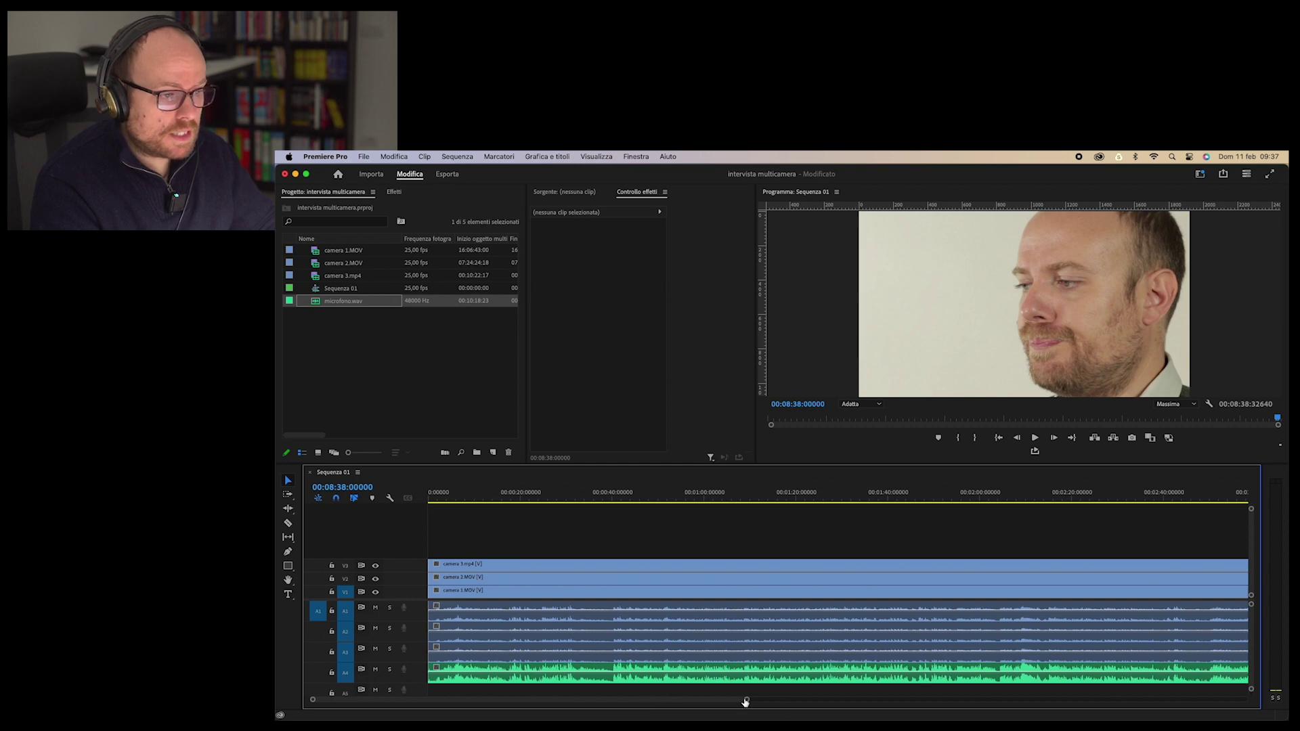
pyautogui.moveTo(746, 703); pyautogui.dragTo(952, 703)
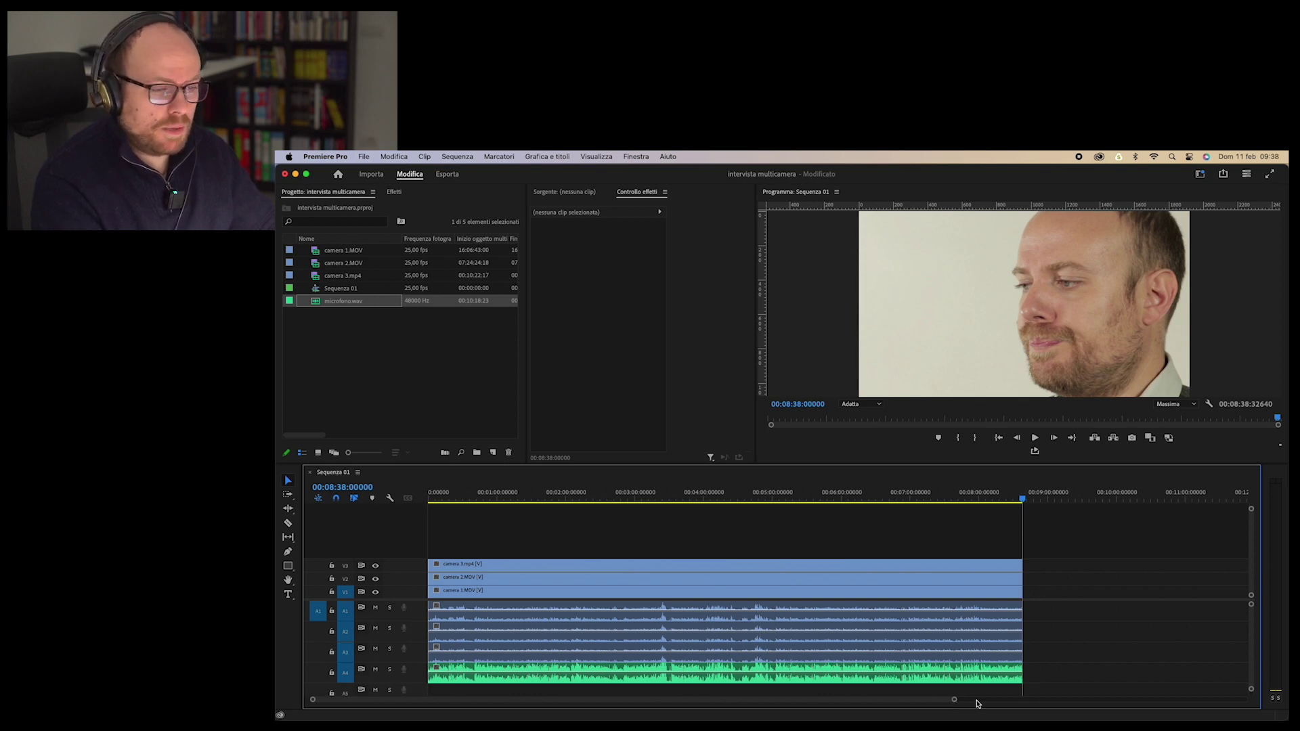
pyautogui.click(922, 617)
pyautogui.click(914, 630)
pyautogui.click(912, 647)
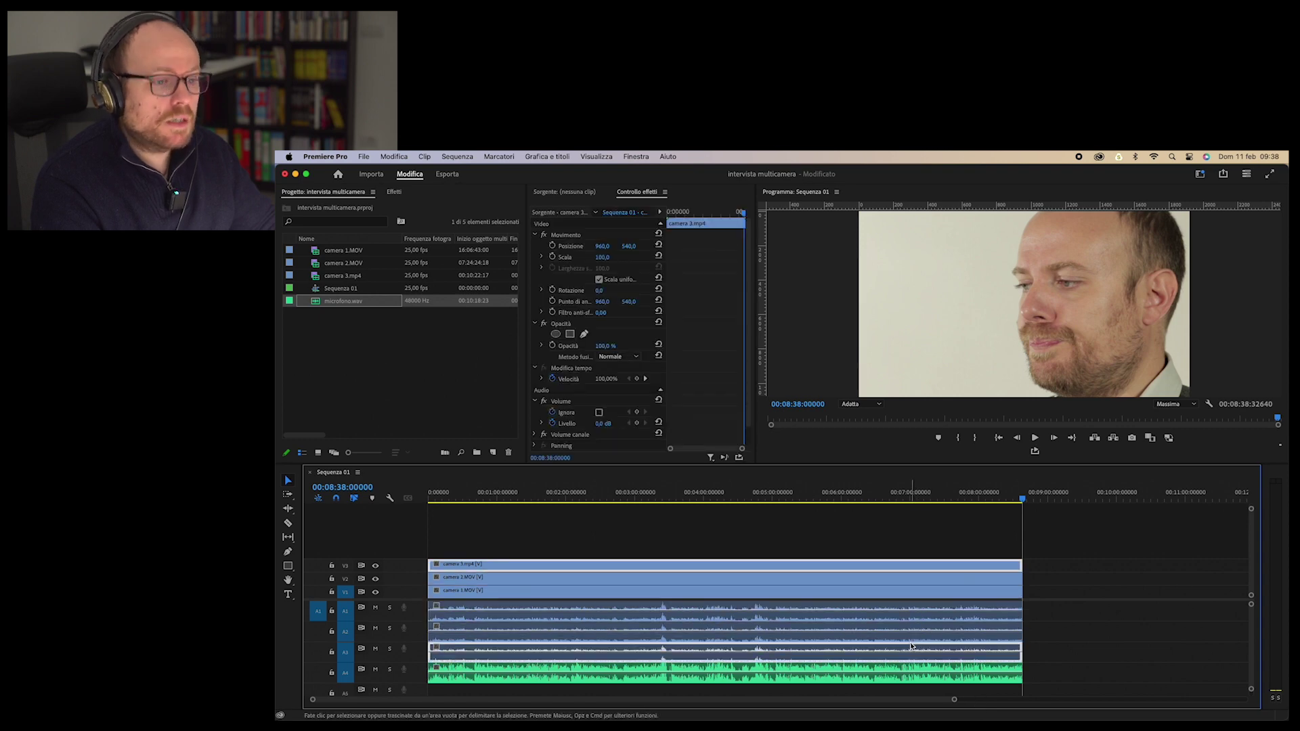
pyautogui.click(1052, 646)
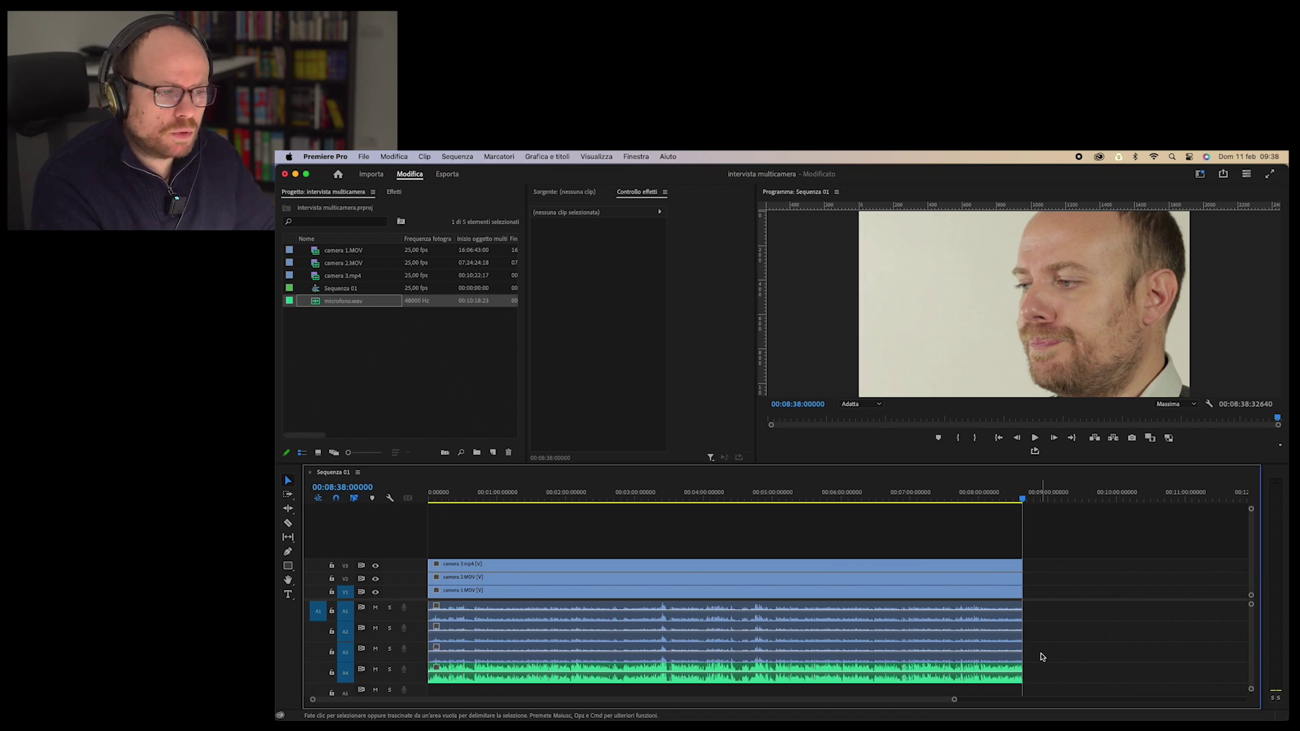
pyautogui.click(978, 668)
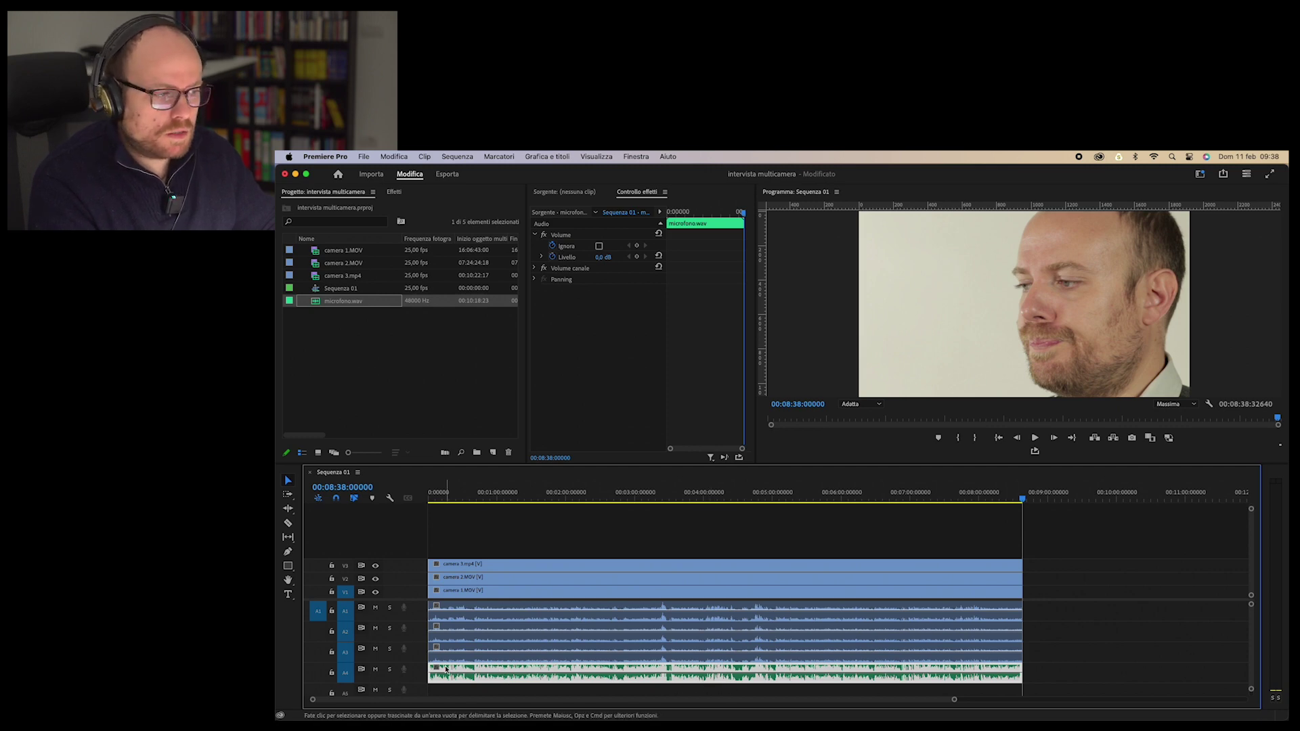
# Step: Unlink the audio from the video of the three camera clips
pyautogui.moveTo(1051, 652); pyautogui.dragTo(879, 596)
pyautogui.rightClick(879, 596)
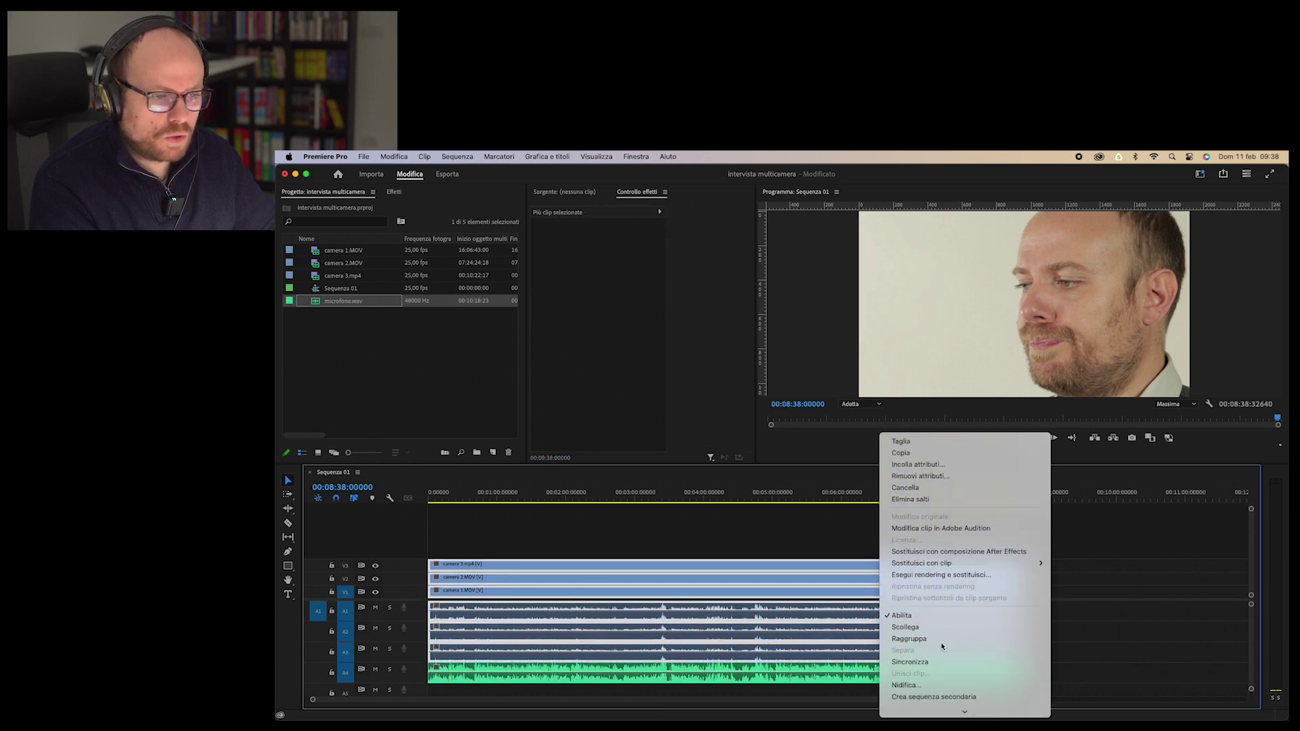
pyautogui.click(937, 627)
pyautogui.click(1051, 653)
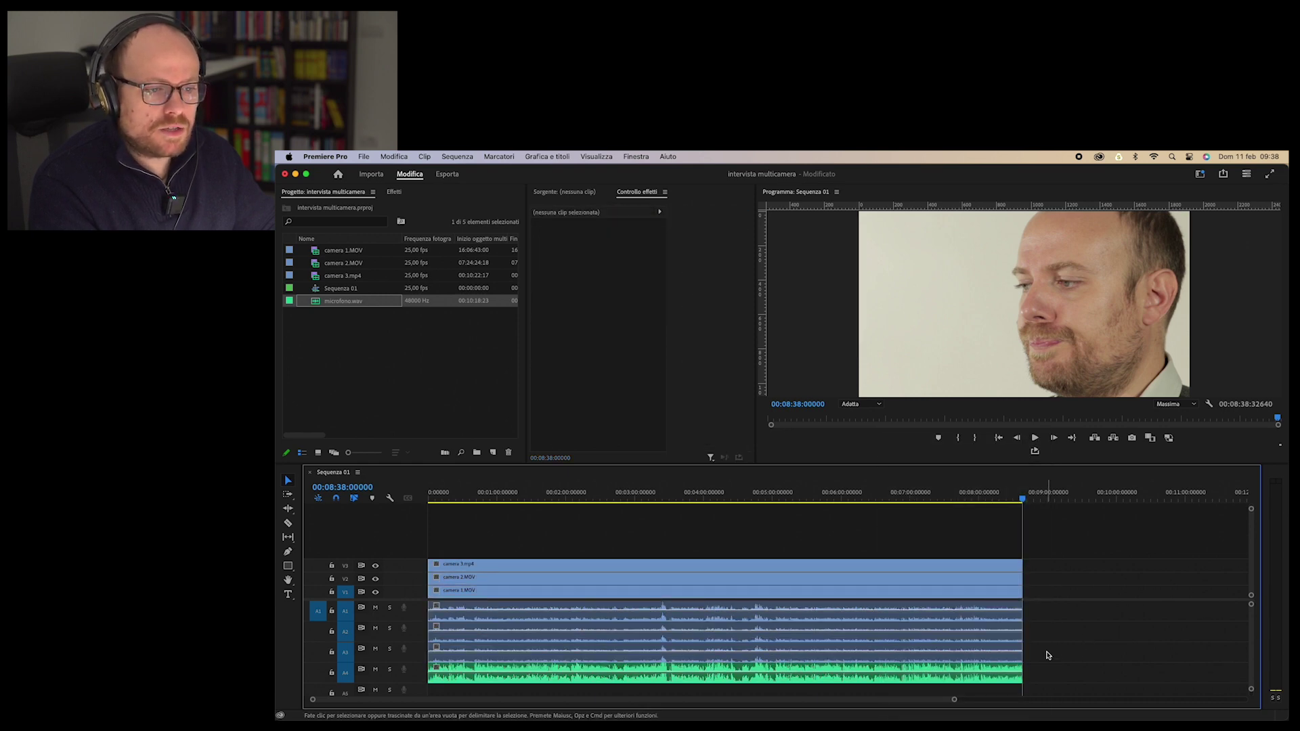
# Step: Try muting the three camera audio tracks A1, A2 and A3, and unmute them
pyautogui.click(375, 609)
pyautogui.click(375, 629)
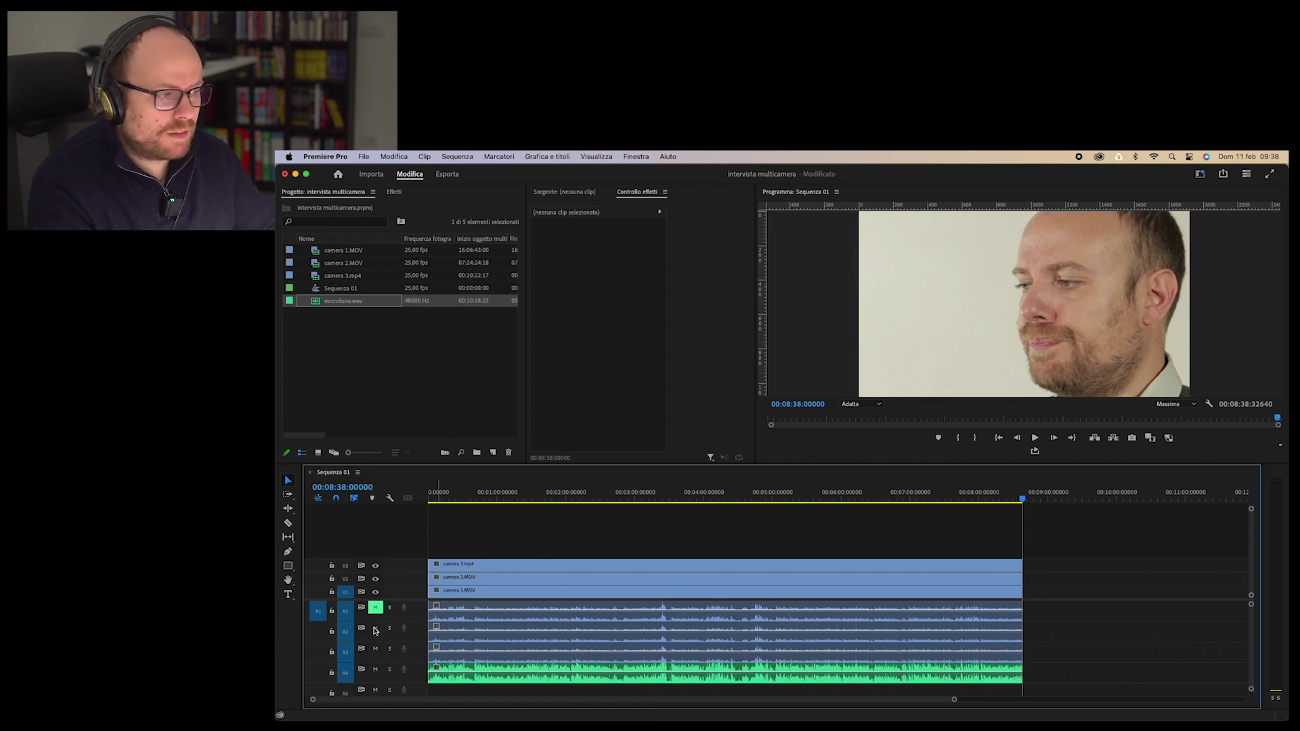
pyautogui.click(375, 648)
pyautogui.click(532, 545)
pyautogui.moveTo(1062, 608); pyautogui.dragTo(899, 650)
pyautogui.rightClick(850, 653)
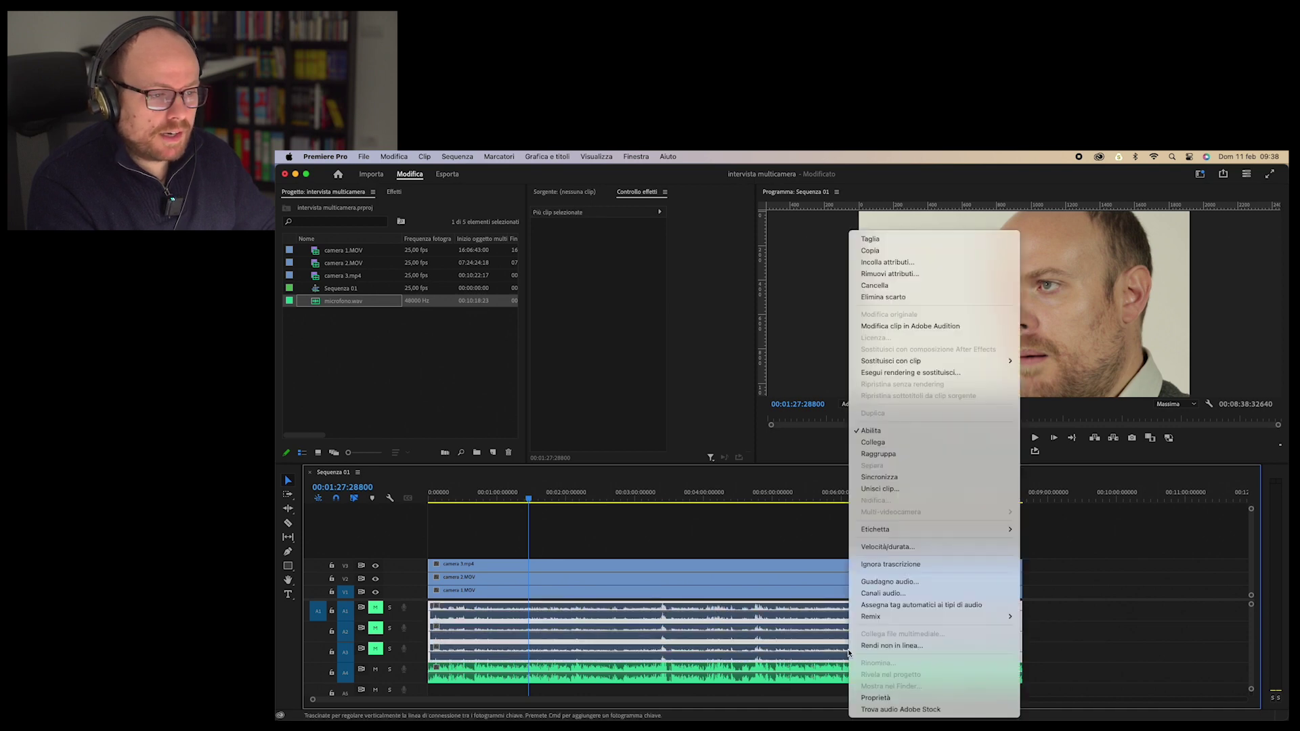
pyautogui.click(880, 432)
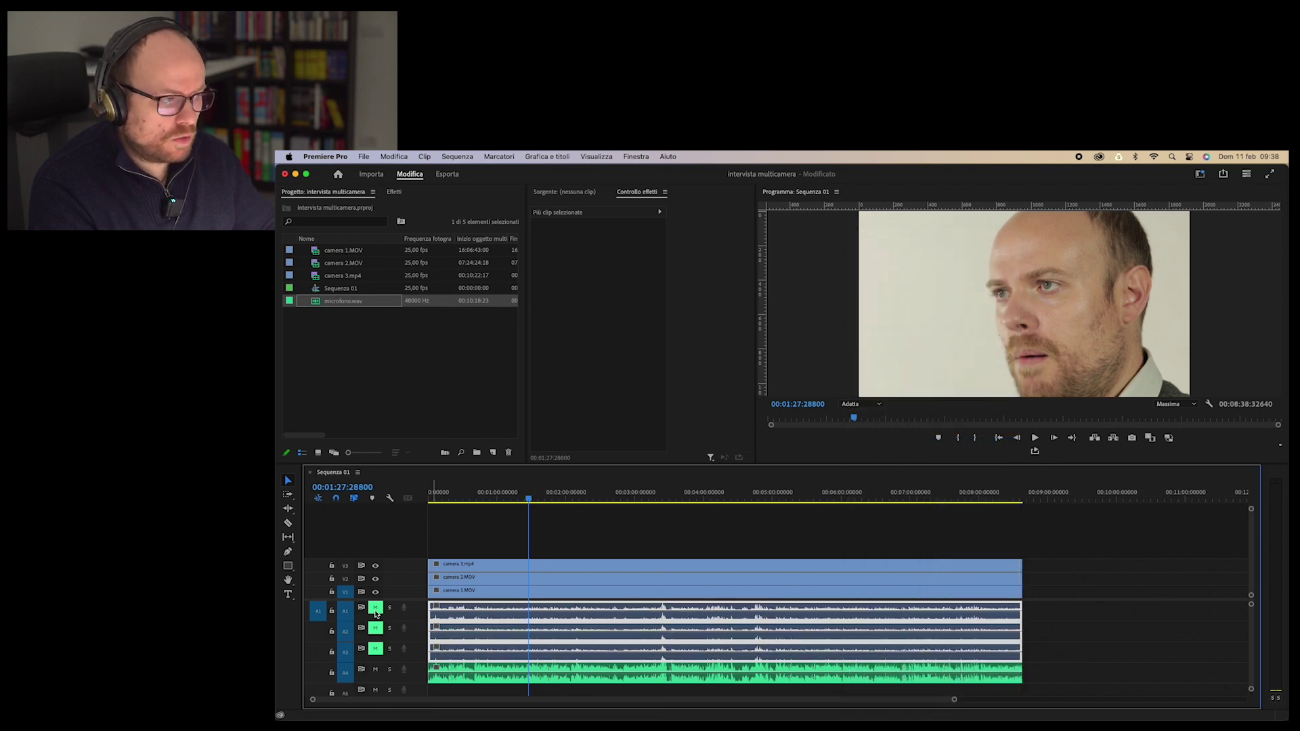
pyautogui.click(376, 649)
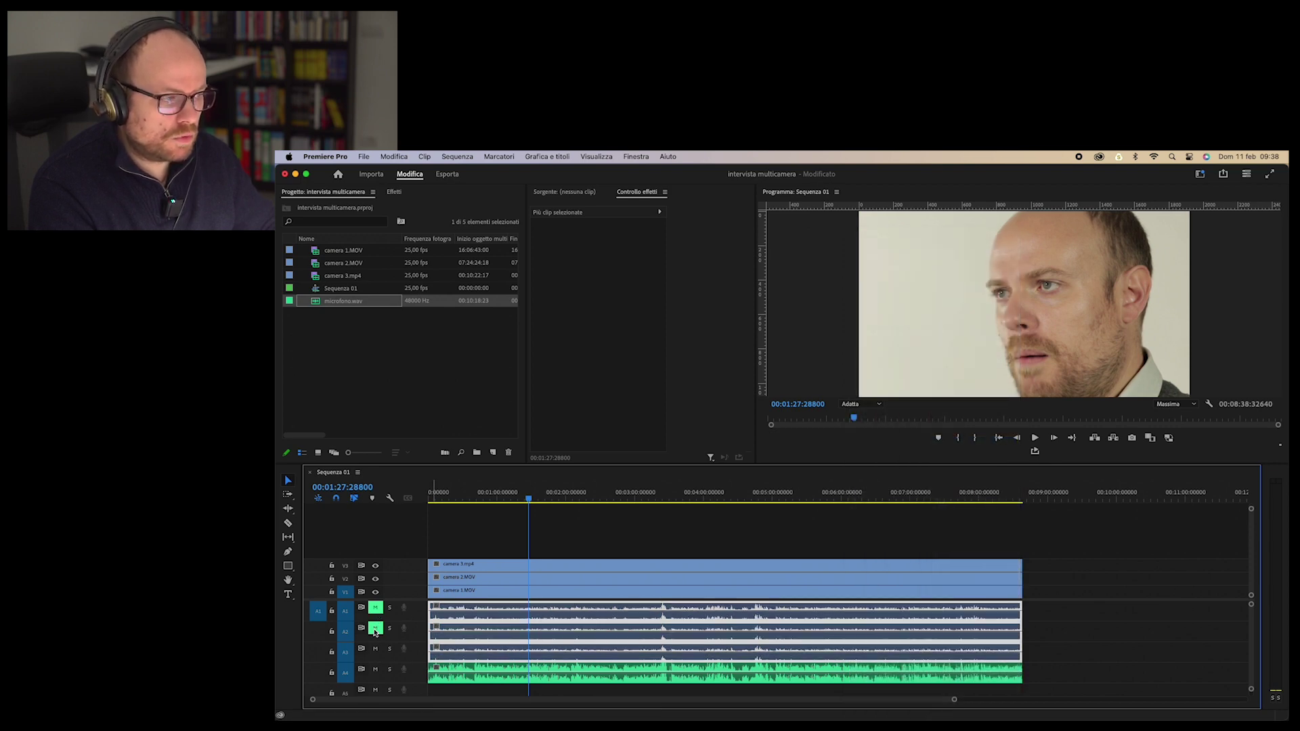
pyautogui.click(376, 629)
pyautogui.click(376, 607)
# Step: Disable the three camera audio clips on A1, A2 and A3, leaving only the microphone recording enabled
pyautogui.moveTo(1042, 615); pyautogui.dragTo(887, 658)
pyautogui.rightClick(887, 658)
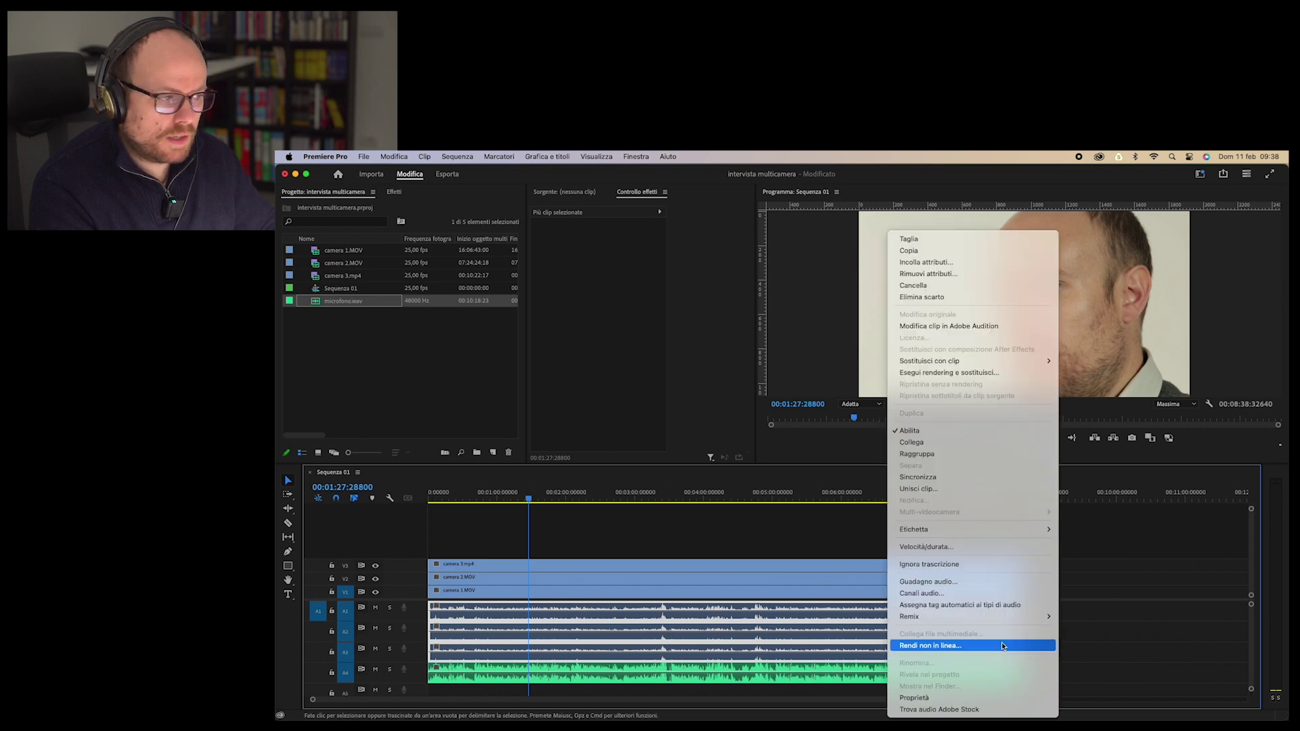
pyautogui.click(1034, 646)
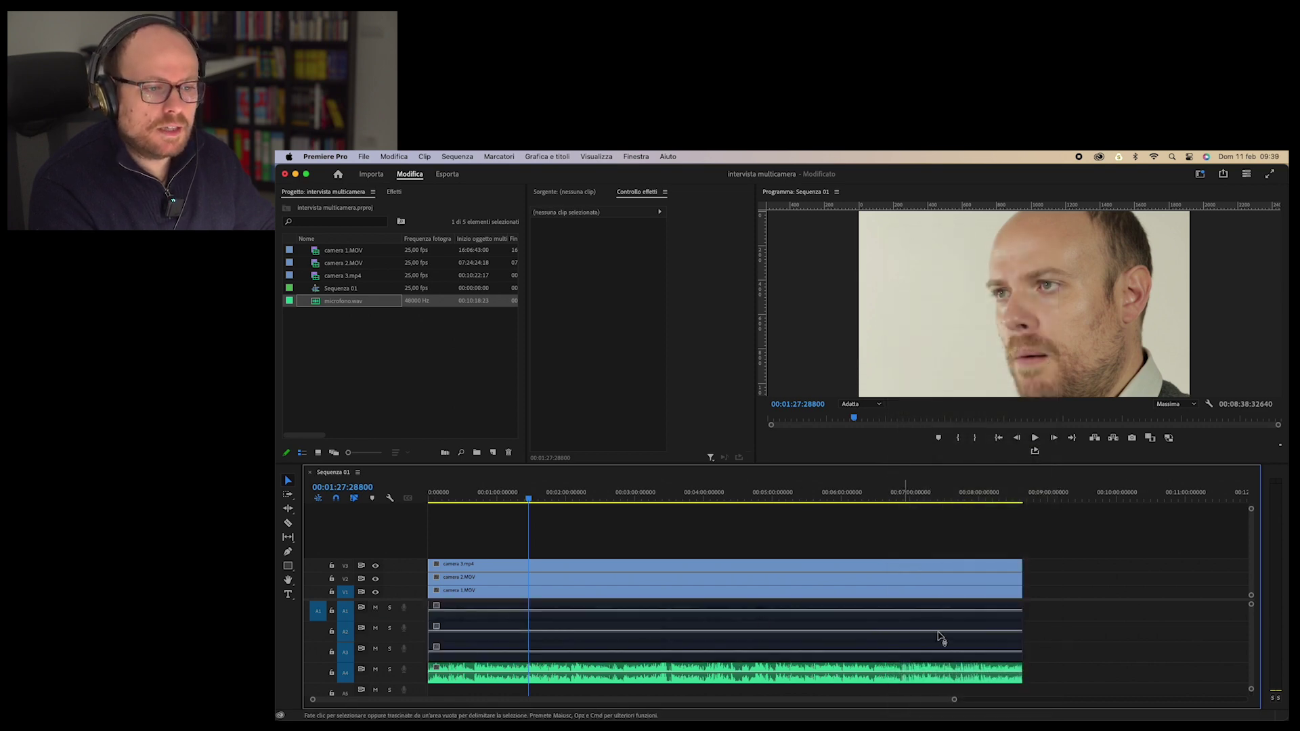
pyautogui.click(708, 631)
pyautogui.click(1190, 653)
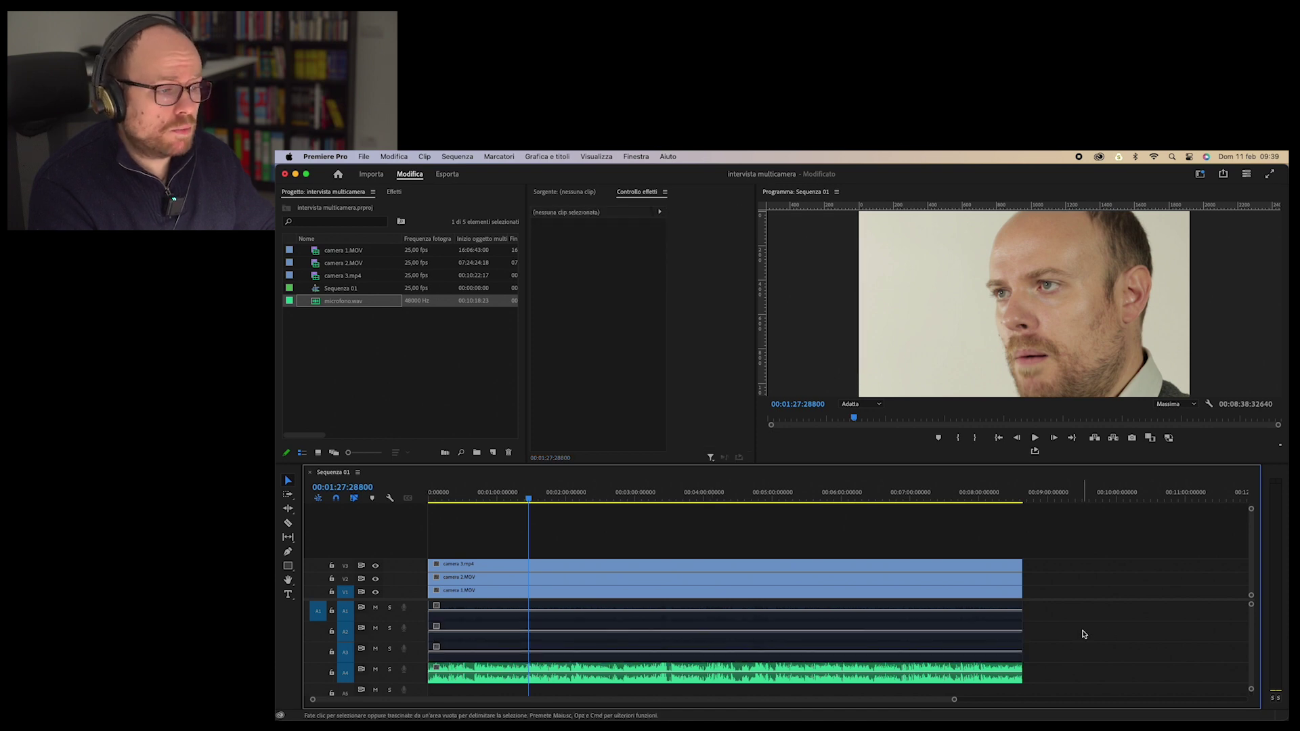
# Step: Nest all clips in the sequence under the default nested sequence name
pyautogui.press('super+a')
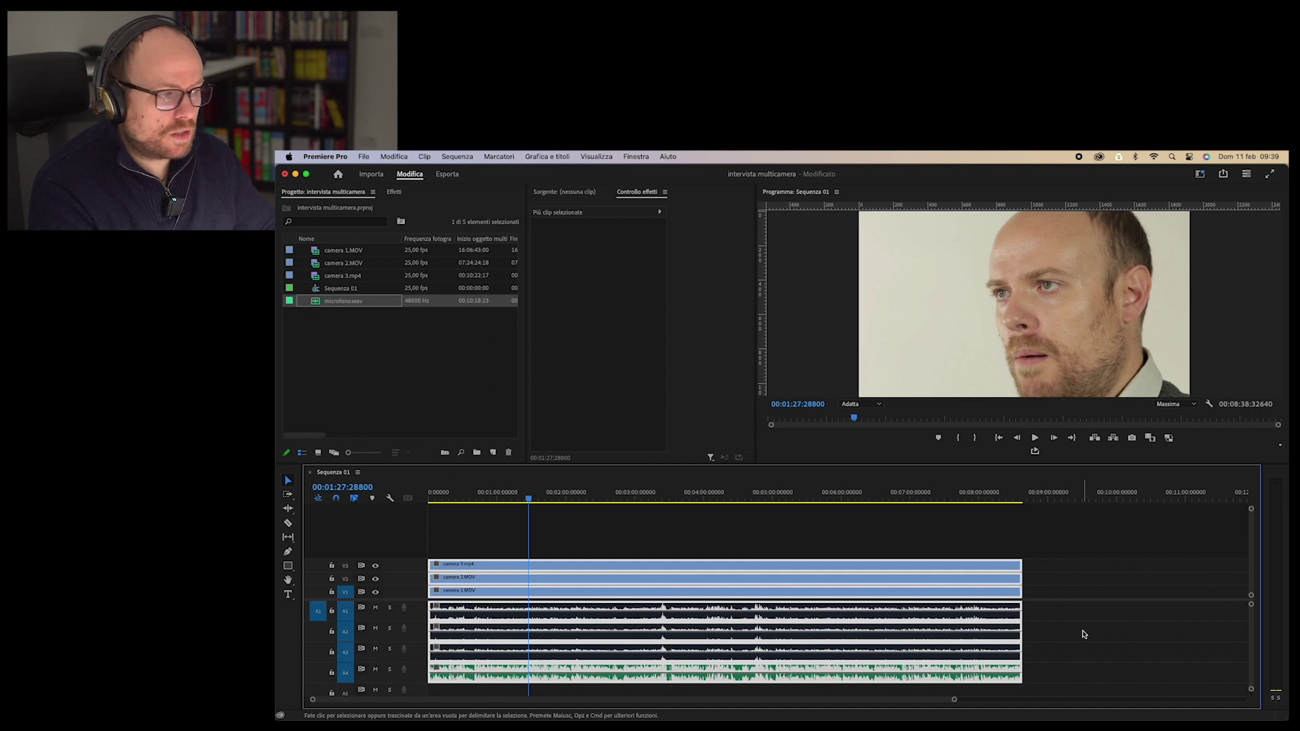
pyautogui.rightClick(788, 593)
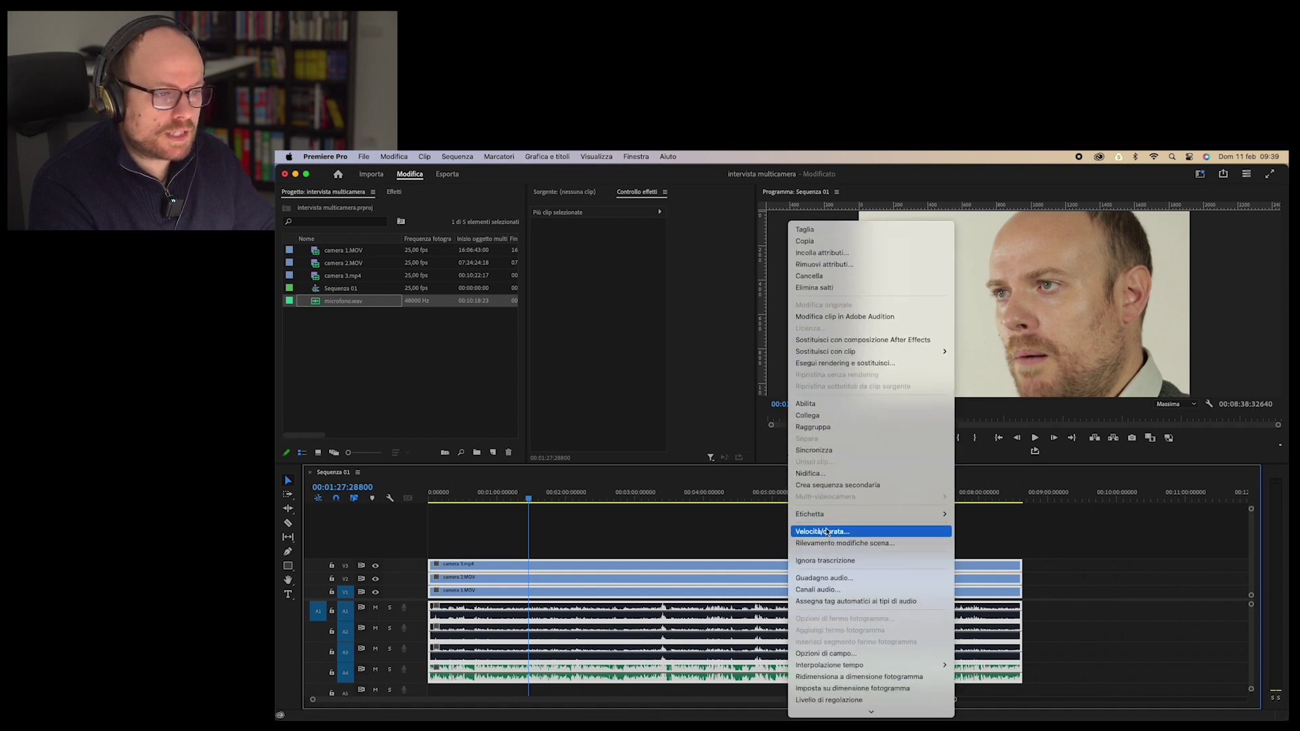
pyautogui.click(807, 474)
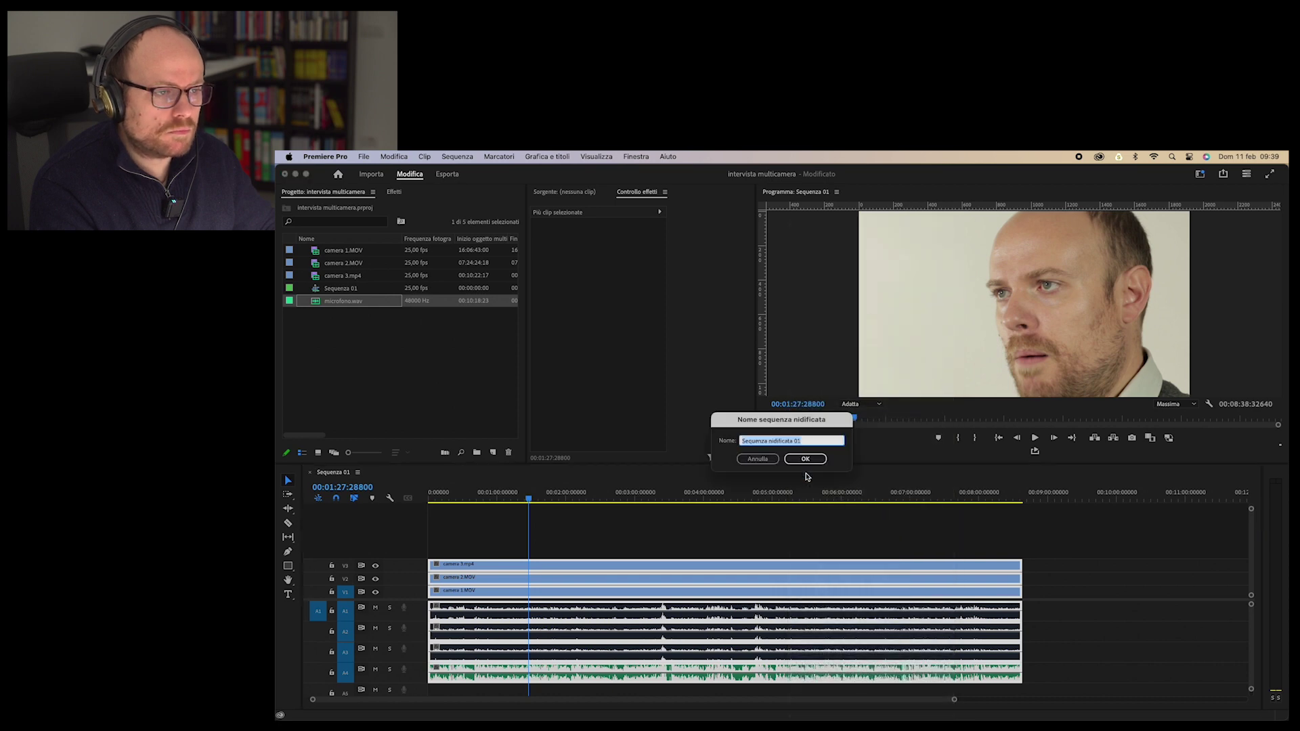
pyautogui.click(806, 459)
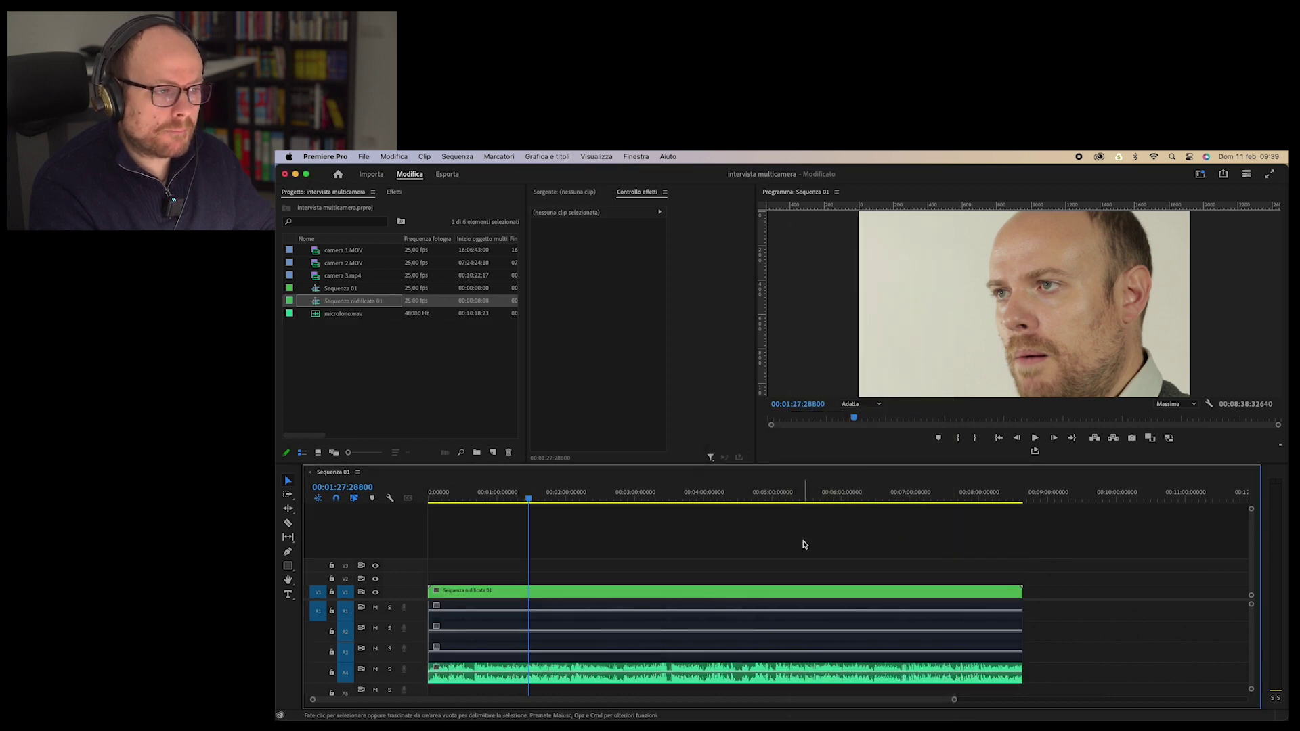
# Step: Enable multi-camera on the nested sequence clip on V1
pyautogui.click(635, 596)
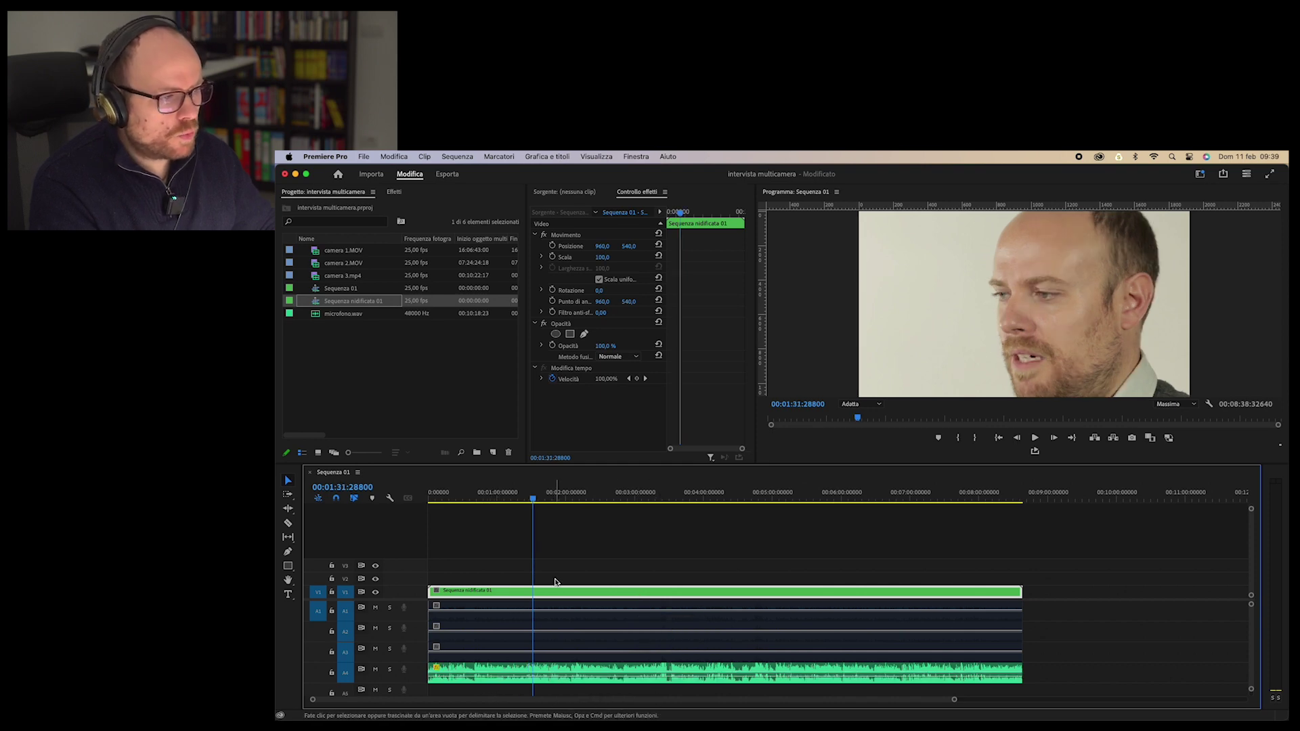
pyautogui.rightClick(550, 594)
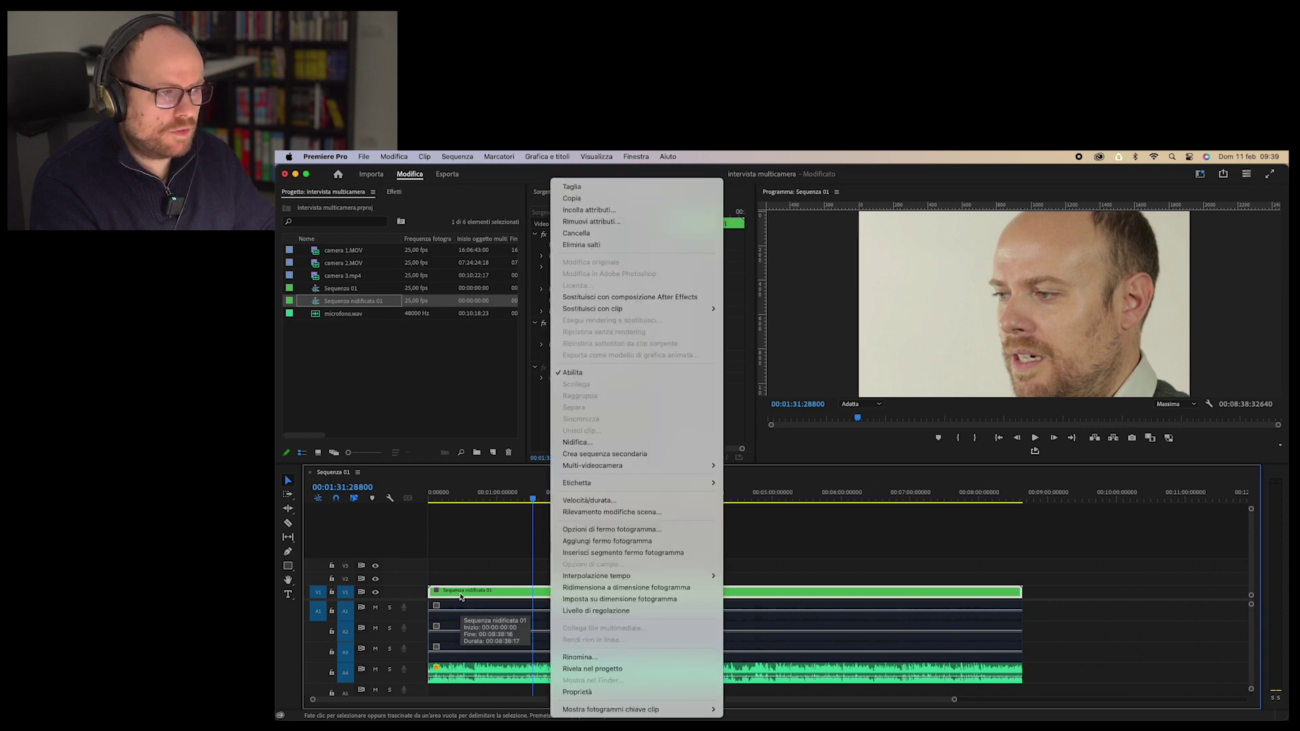
pyautogui.moveTo(611, 467)
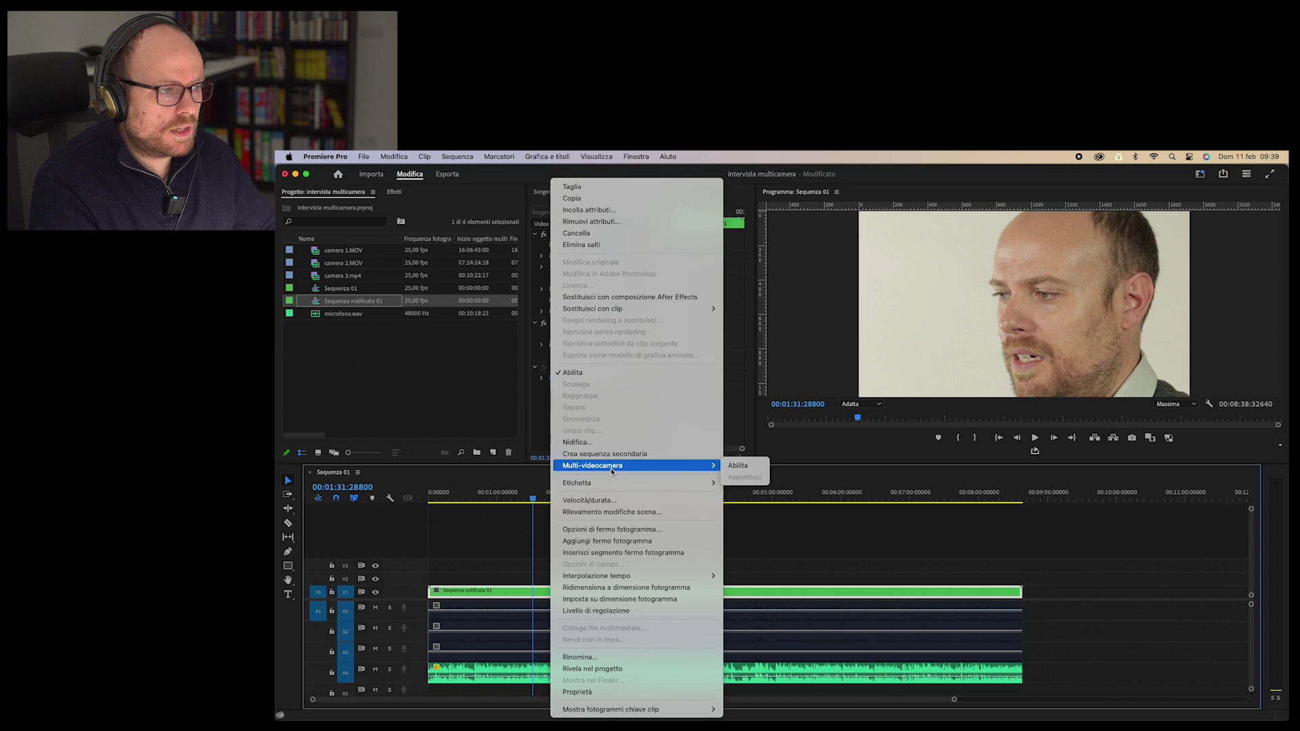
pyautogui.click(736, 467)
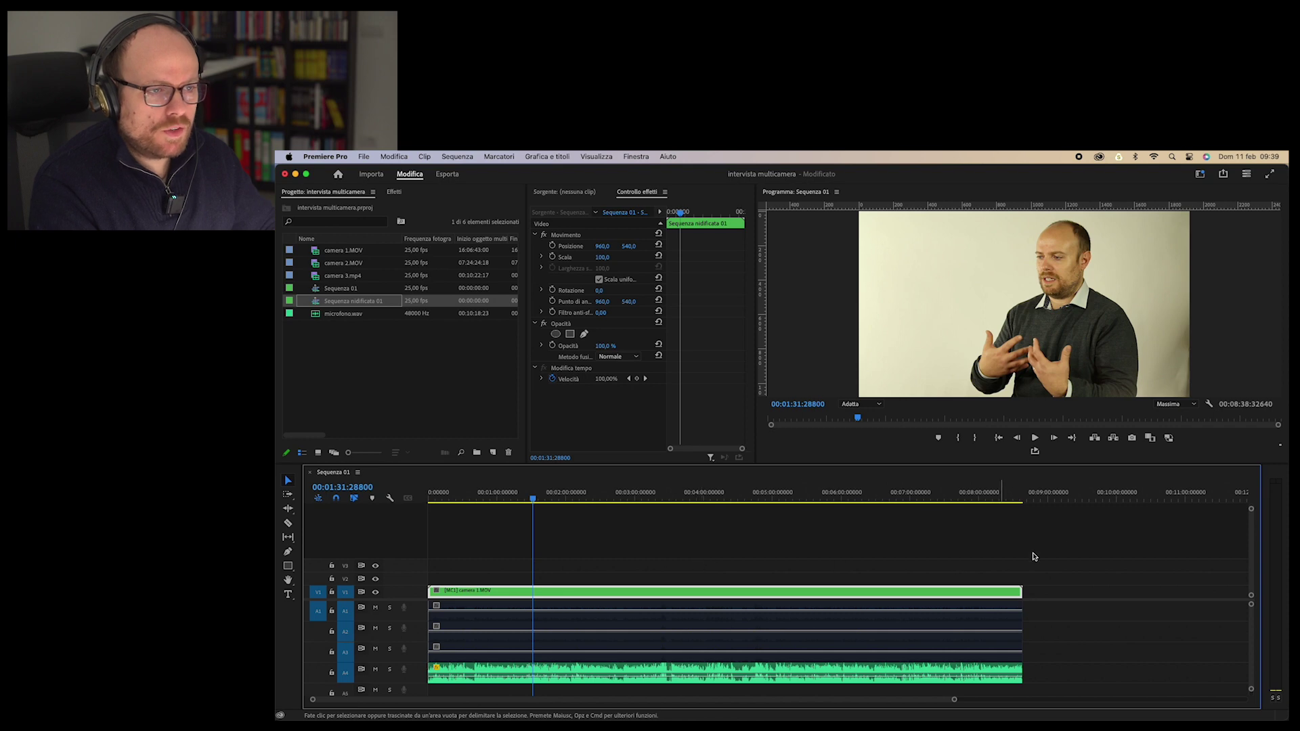
# Step: Switch the program monitor to the multi-camera view and widen it for a larger preview of the angles
pyautogui.click(1210, 404)
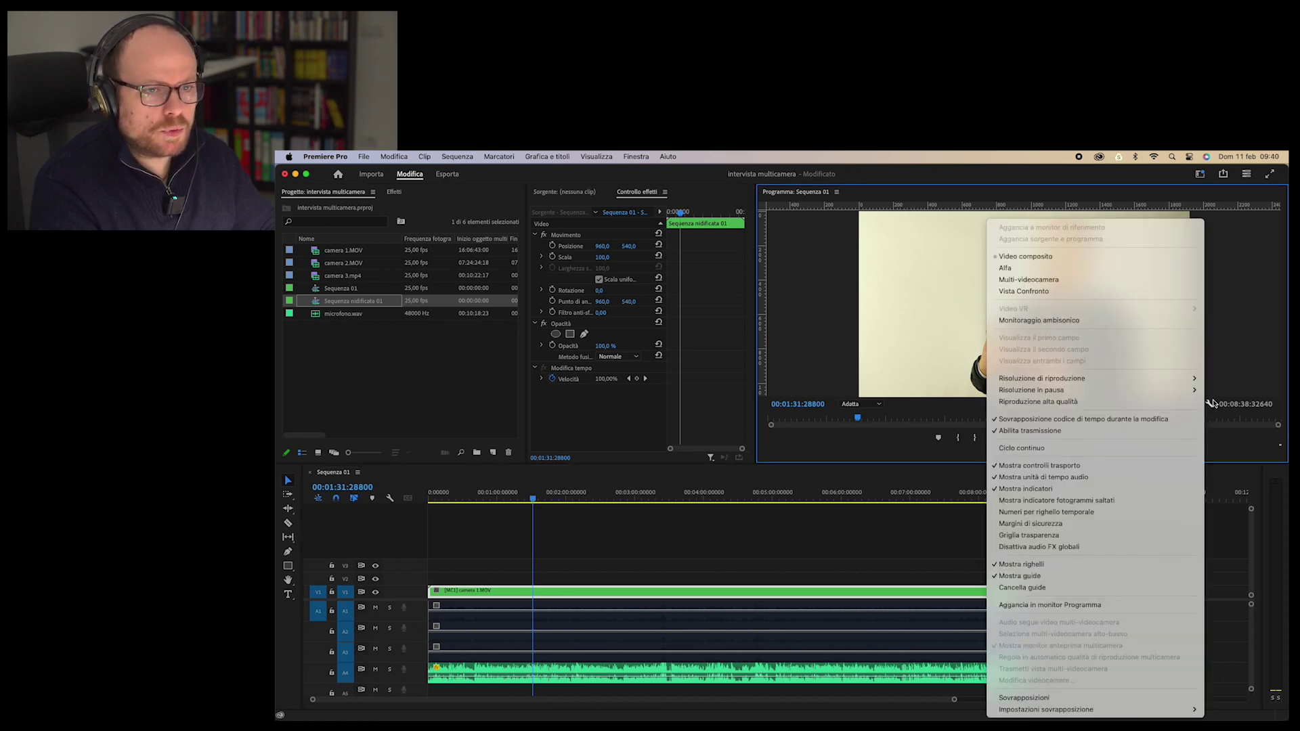
pyautogui.click(1211, 405)
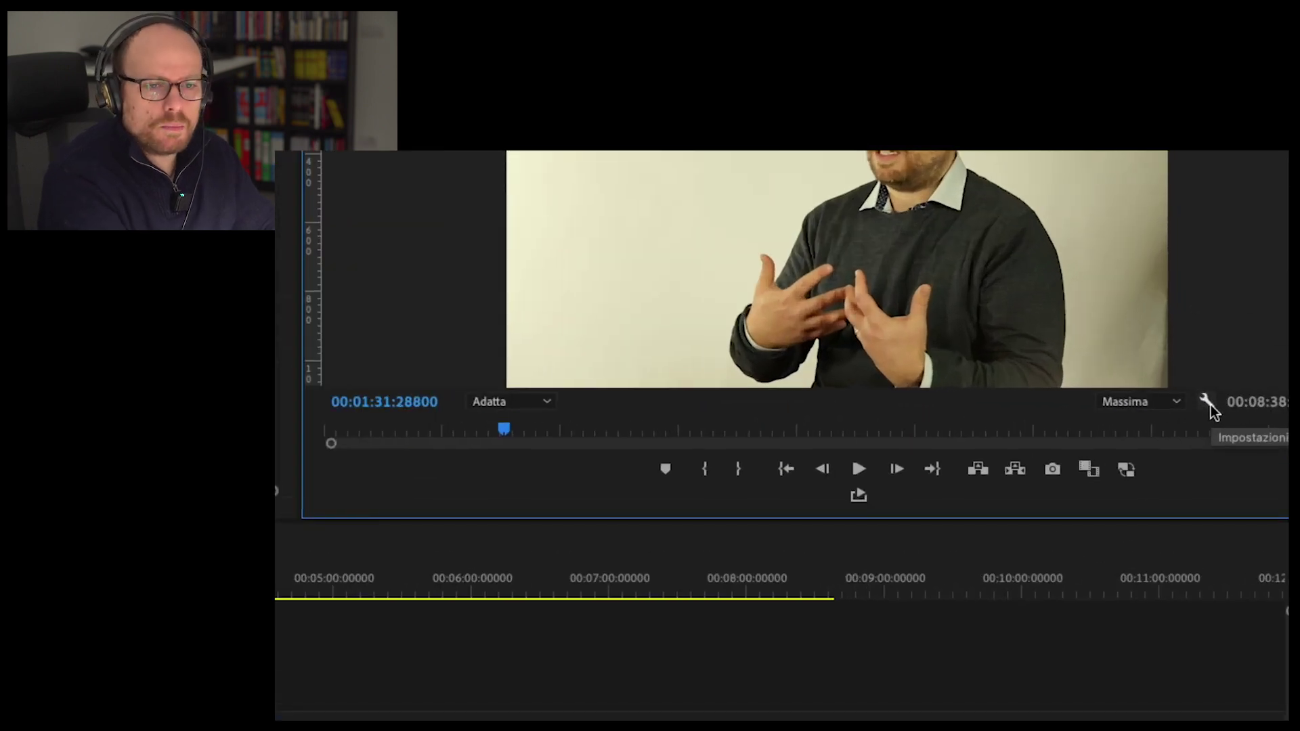
pyautogui.click(1210, 404)
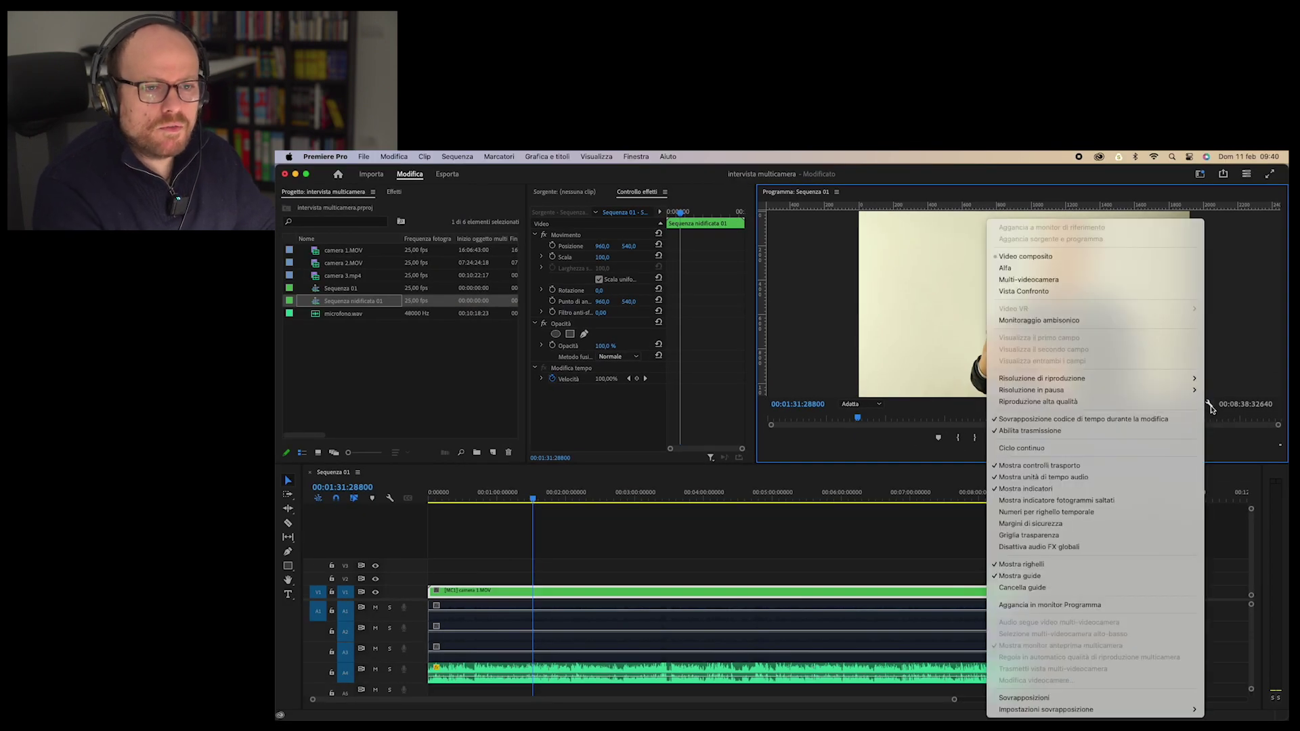
pyautogui.click(1071, 280)
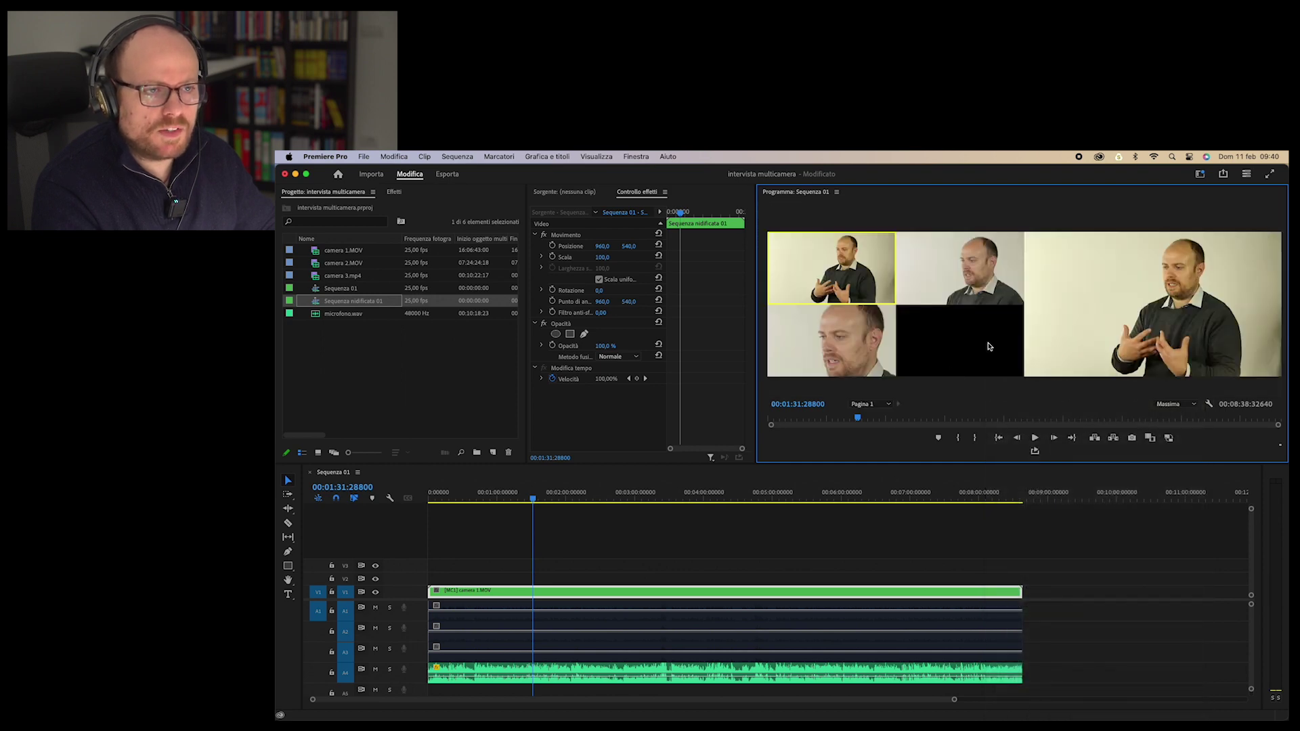
pyautogui.moveTo(752, 444); pyautogui.dragTo(687, 455)
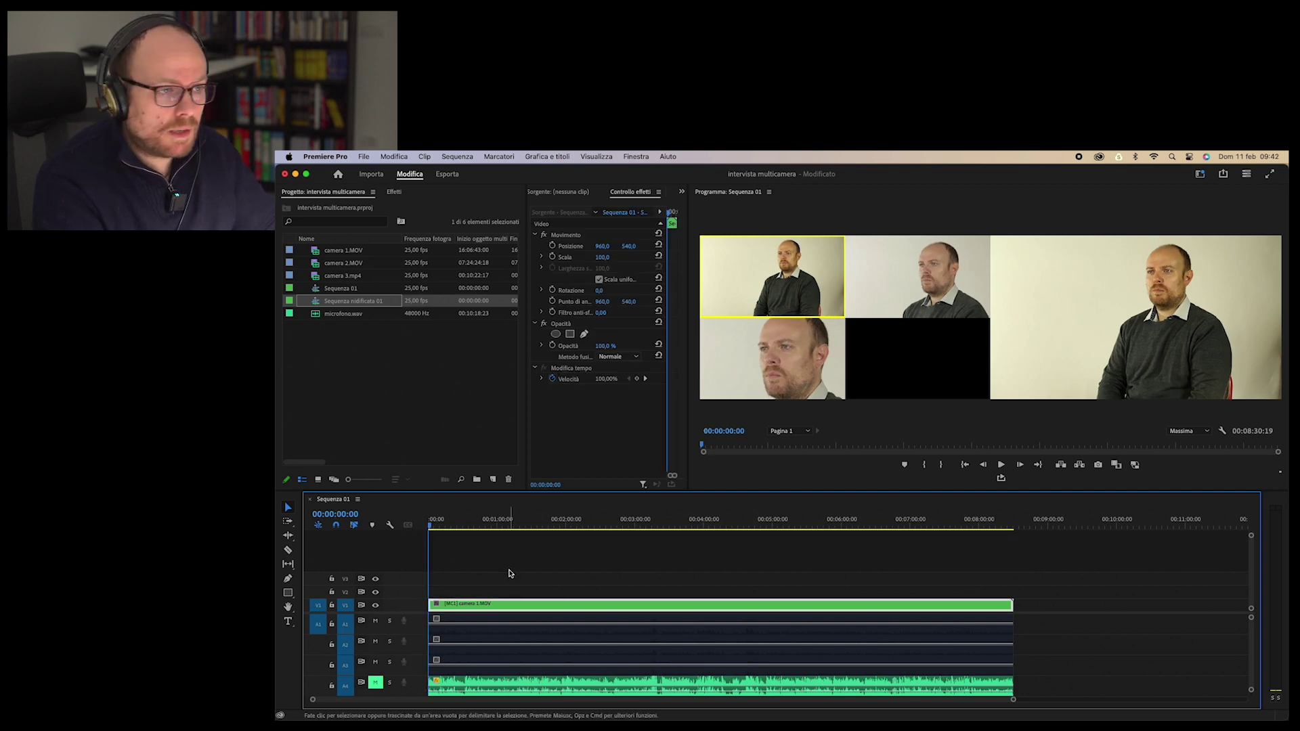
# Step: Play the sequence from its start to about 42 seconds, switching live between cameras 1, 2 and 3
pyautogui.press('space')
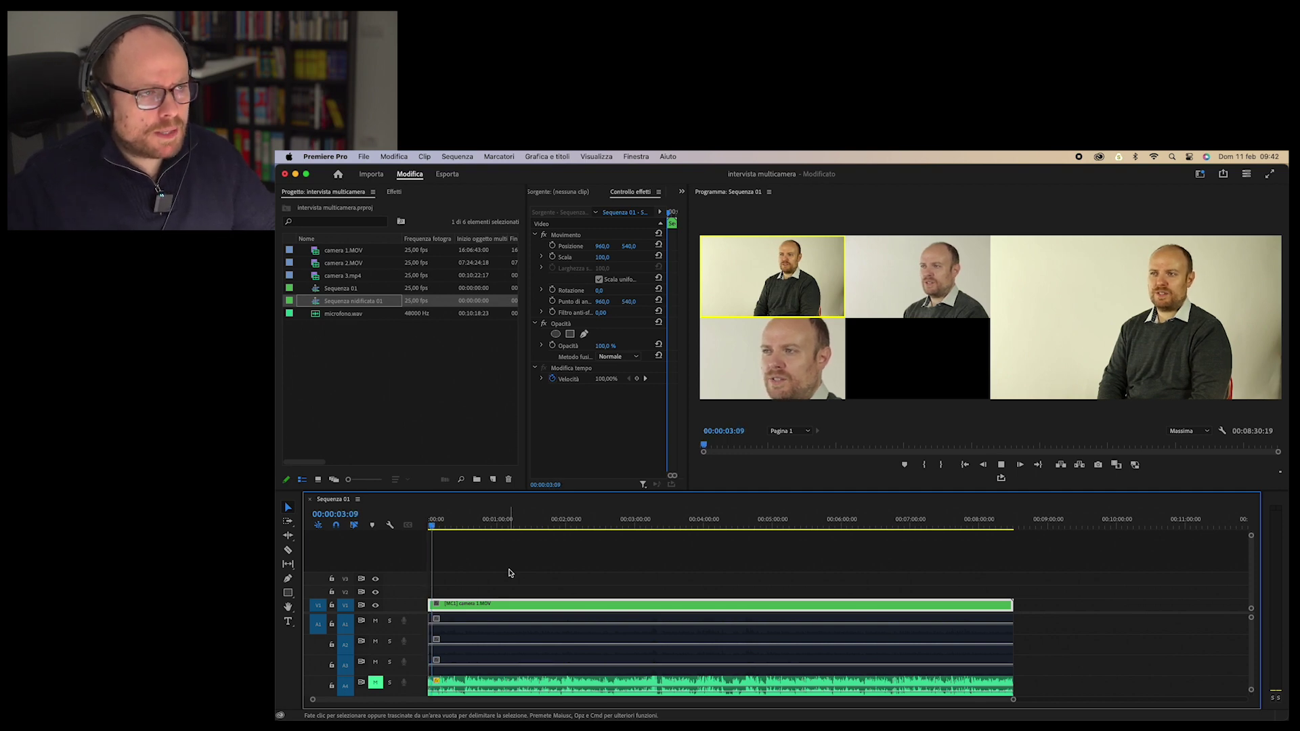
pyautogui.press('1')
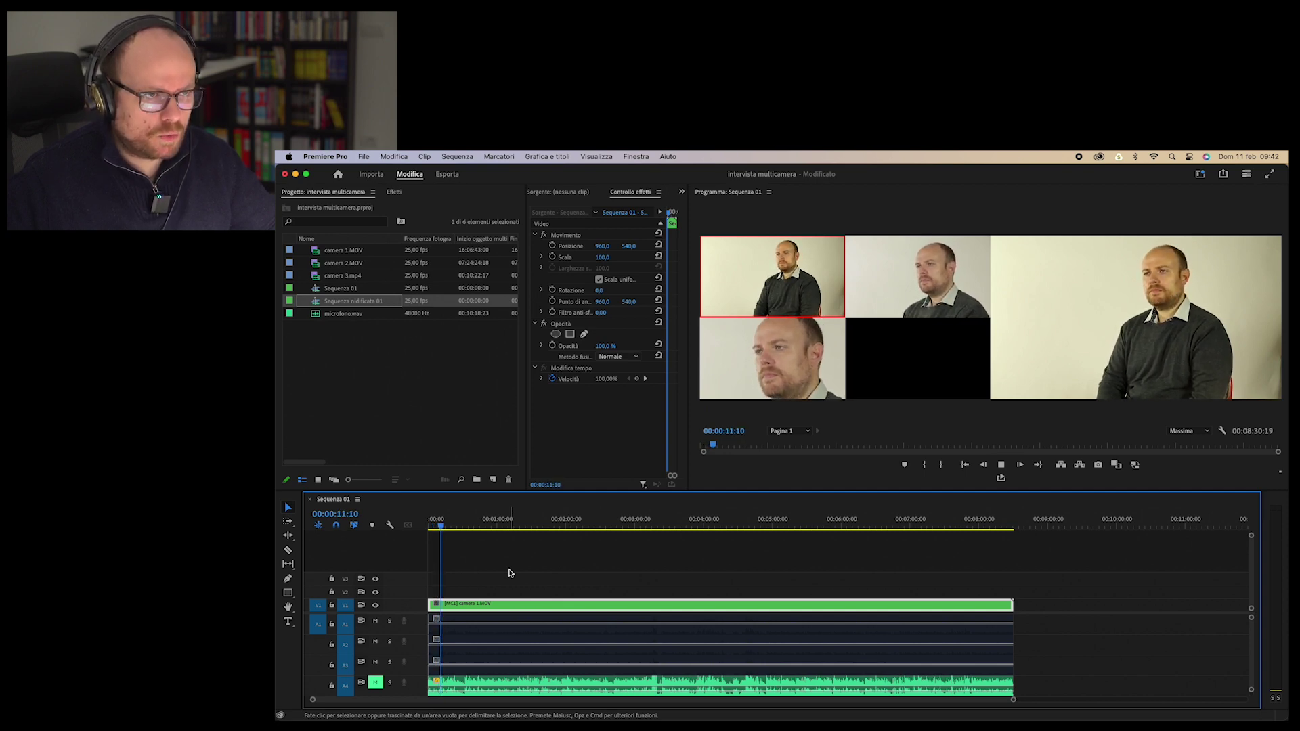
pyautogui.press('2')
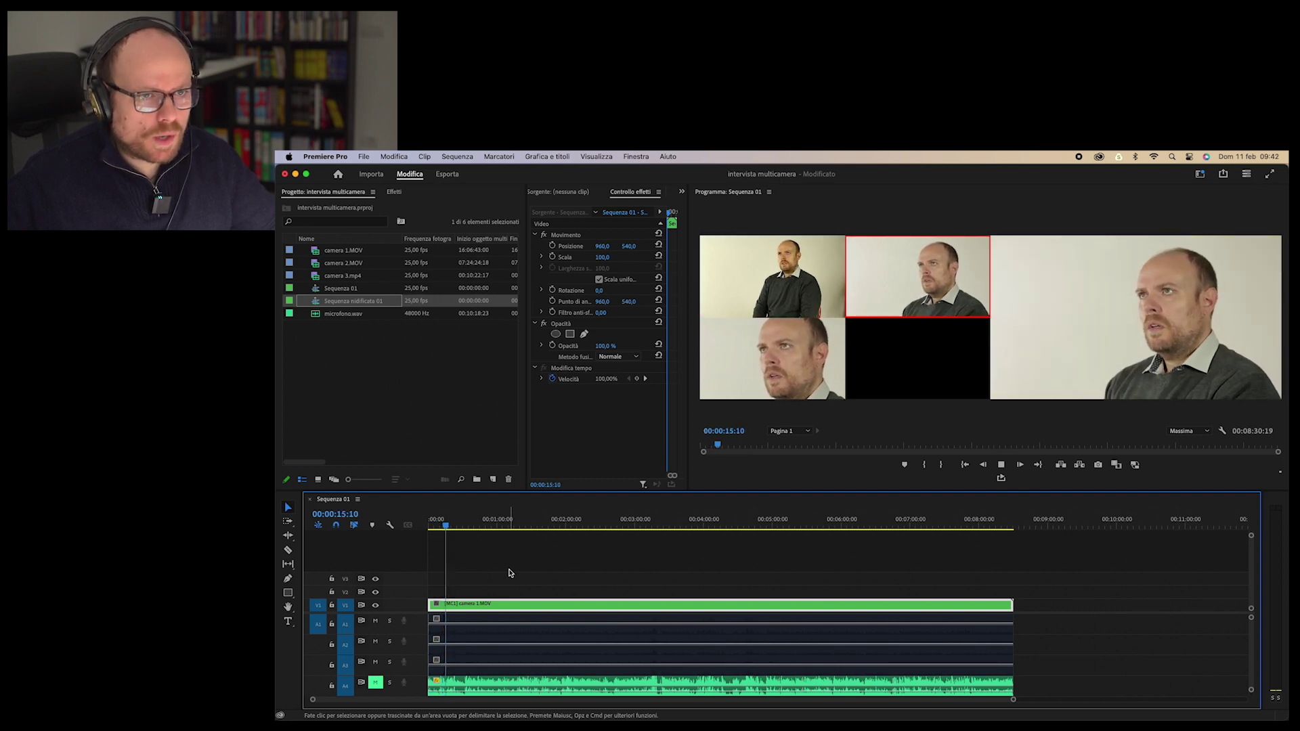
pyautogui.press('3')
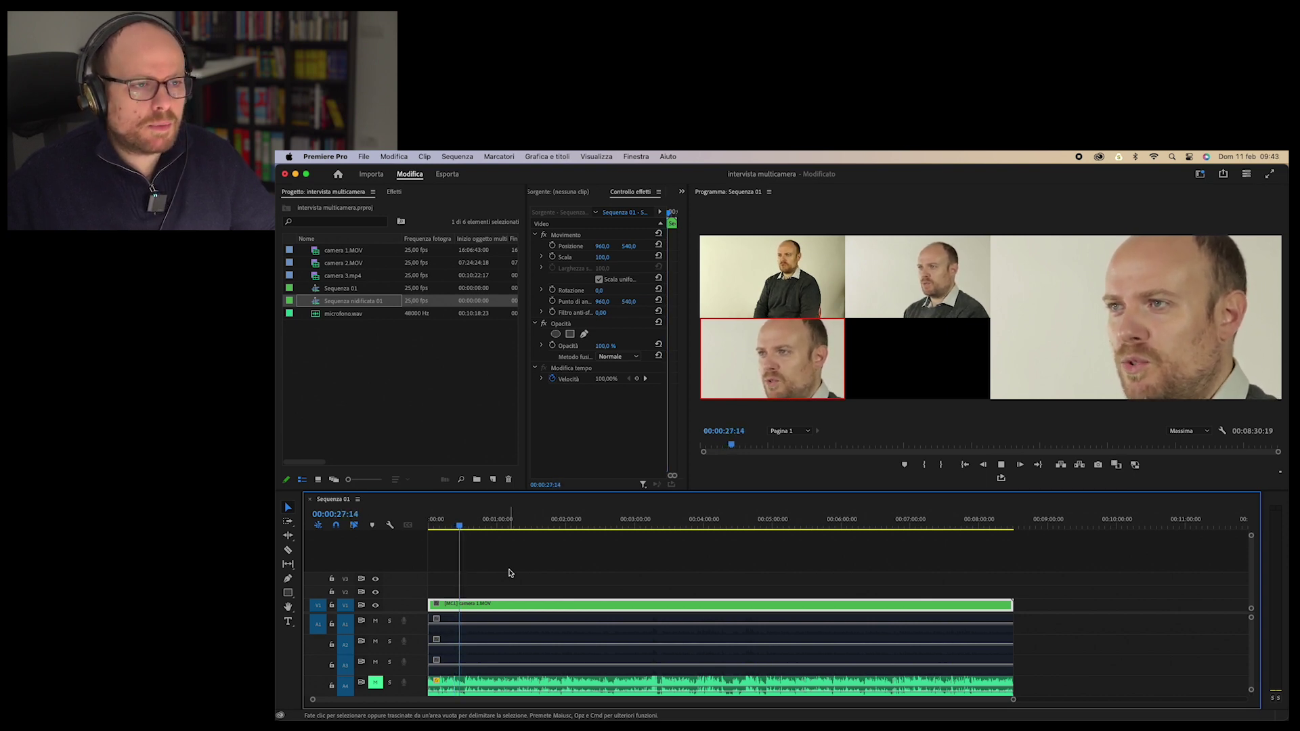
pyautogui.press('1')
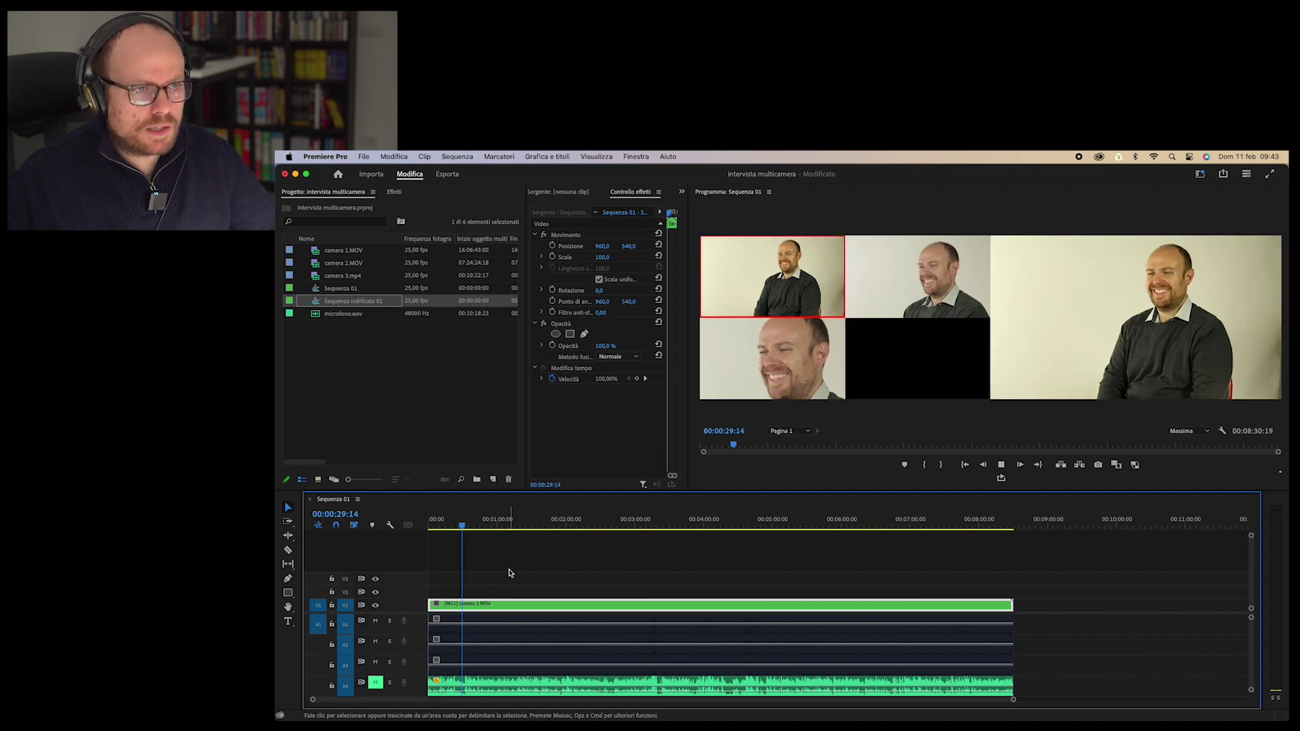
pyautogui.press('2')
pyautogui.press('3')
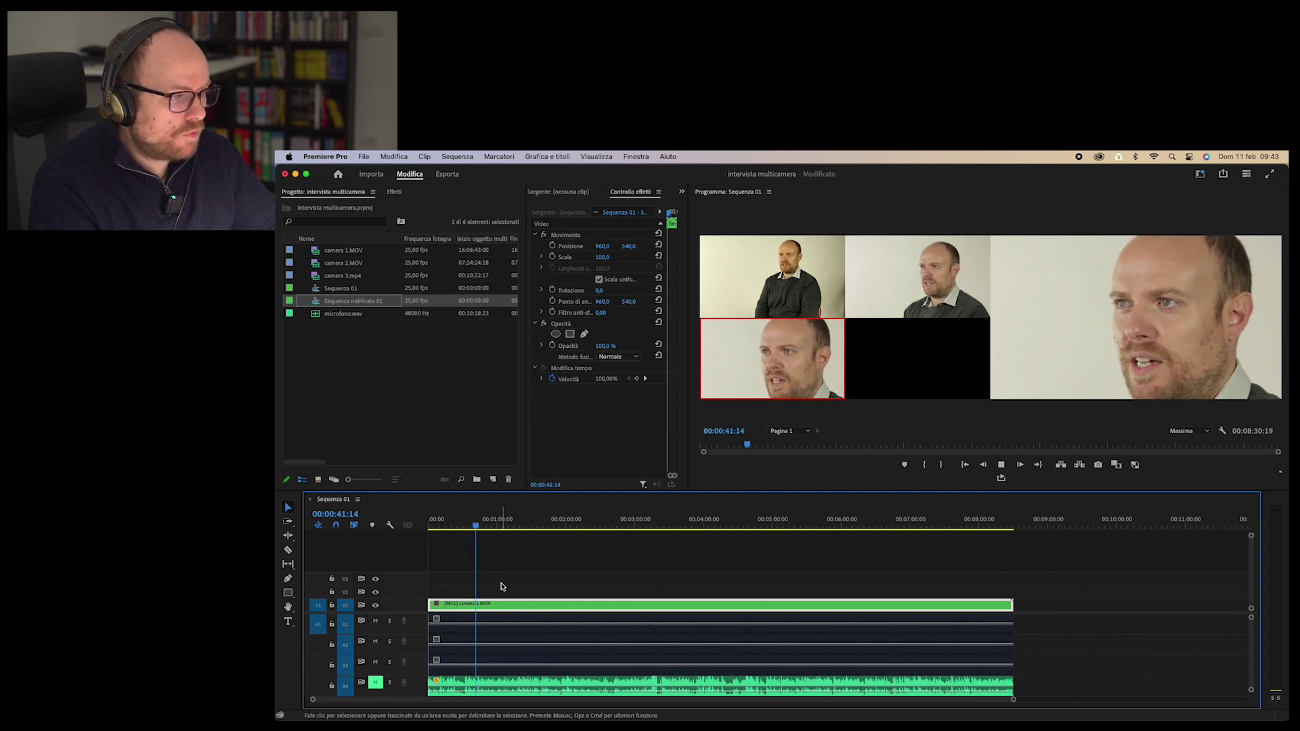
pyautogui.press('space')
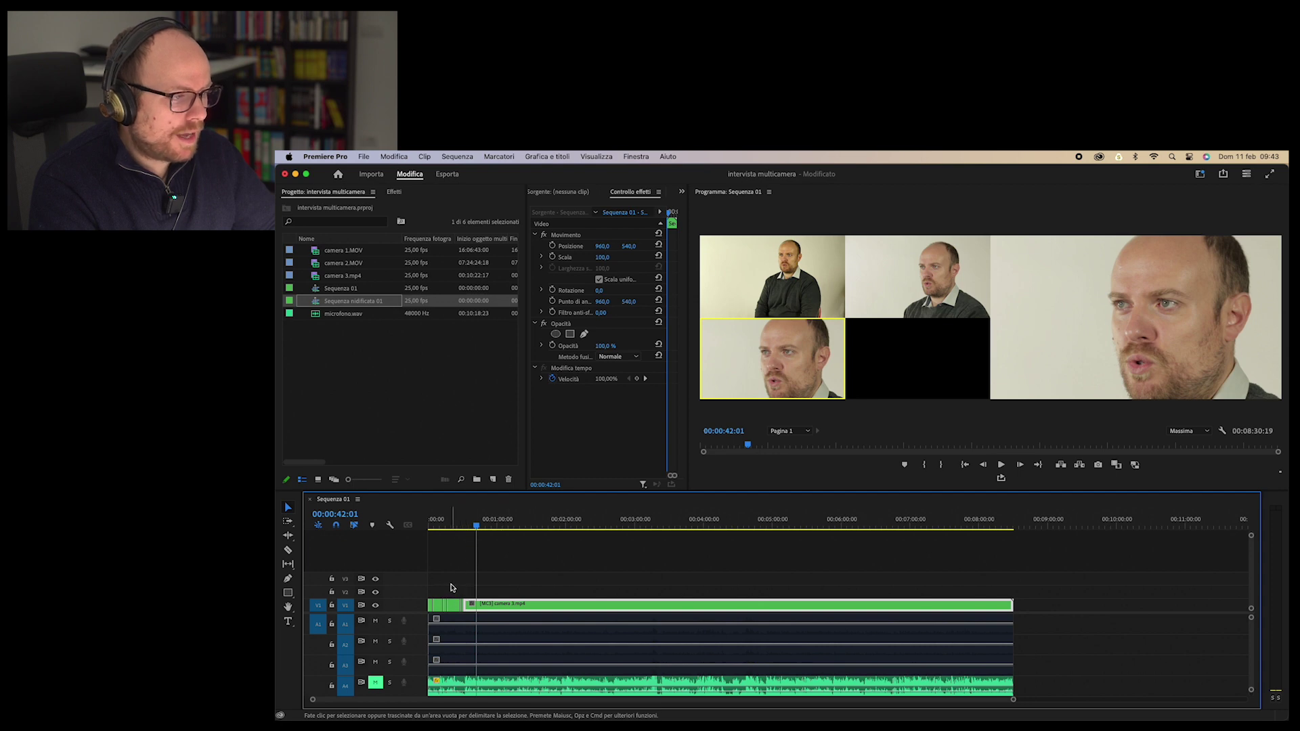
# Step: Shorten the camera 3 segment around 00:00:21:14 on V1 by moving the cuts at its two ends inward
pyautogui.moveTo(1013, 699); pyautogui.dragTo(752, 713)
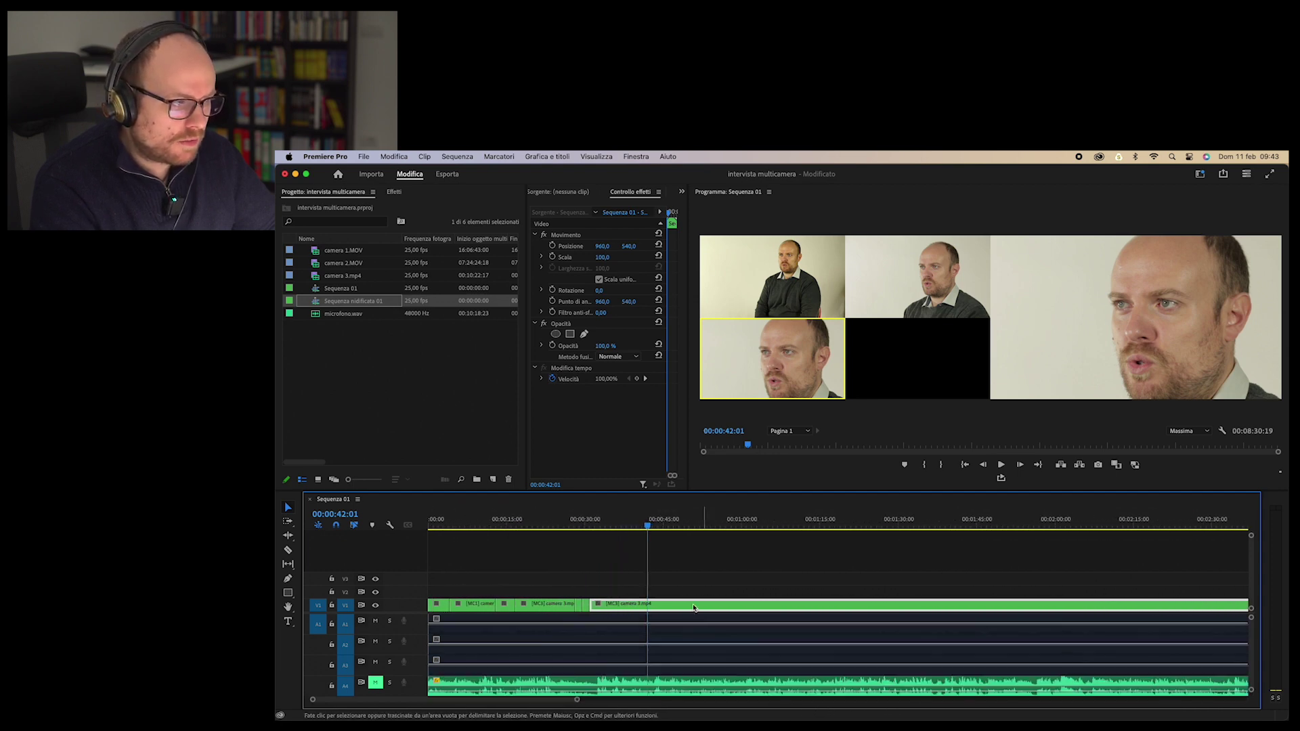
pyautogui.click(552, 604)
pyautogui.click(508, 608)
pyautogui.click(483, 603)
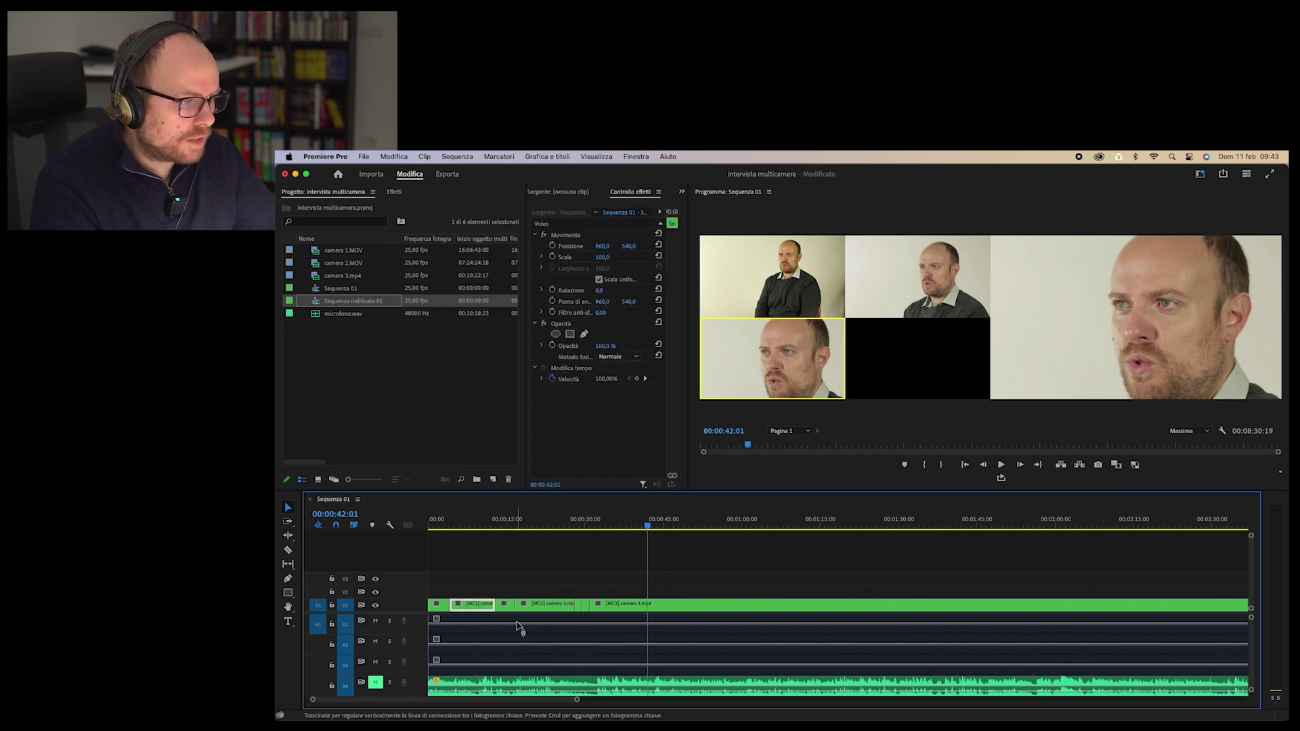
pyautogui.click(542, 604)
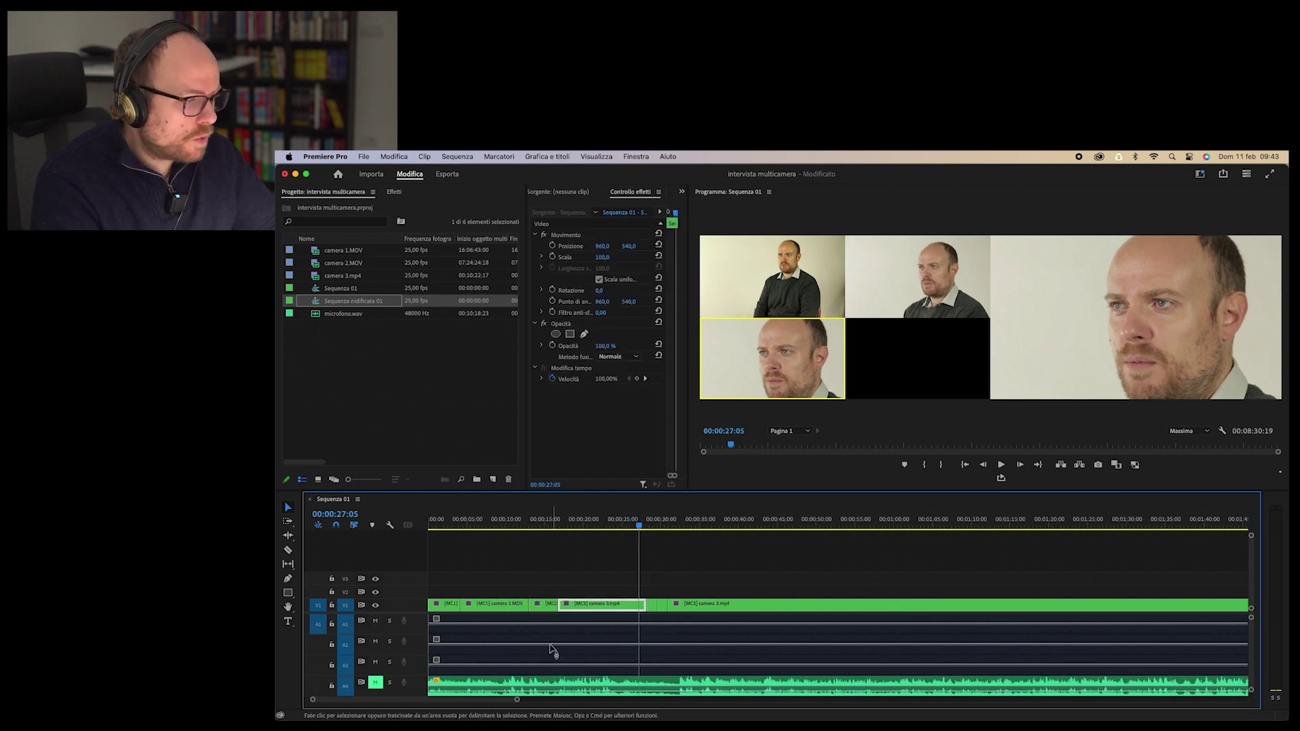
pyautogui.moveTo(577, 700); pyautogui.dragTo(533, 699)
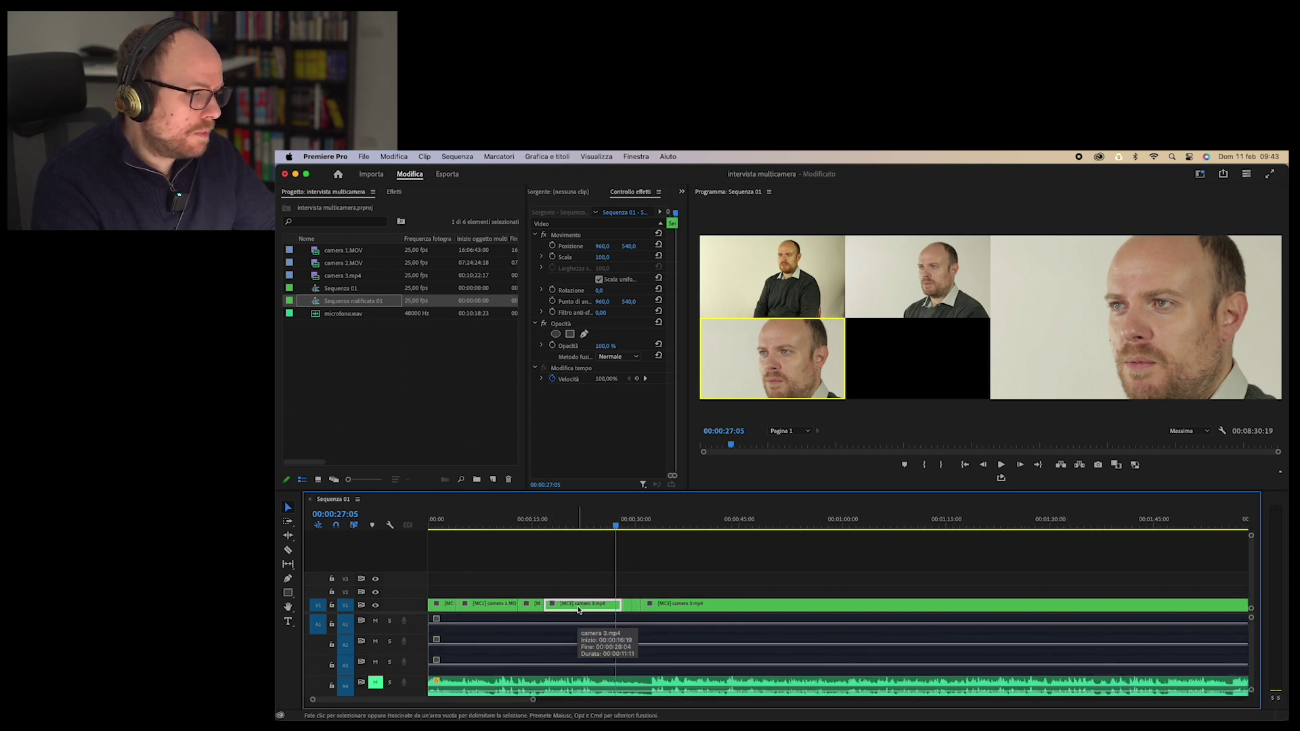
pyautogui.click(577, 527)
pyautogui.moveTo(547, 608)
pyautogui.mouseDown()
pyautogui.moveTo(611, 605)
pyautogui.moveTo(554, 604)
pyautogui.mouseUp()
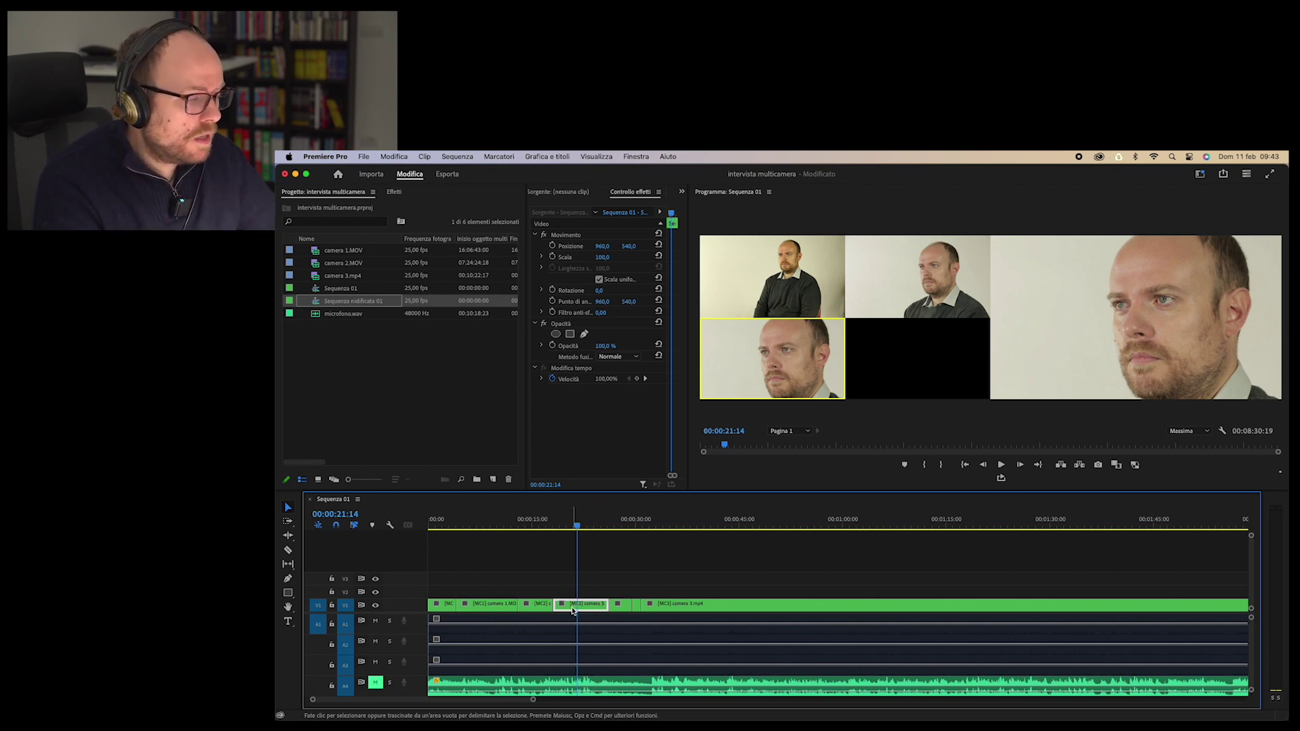
# Step: Re-record the camera switching from 00:00:07:08 to 00:00:23:21, alternating between cameras 1 and 2 during playback
pyautogui.click(479, 521)
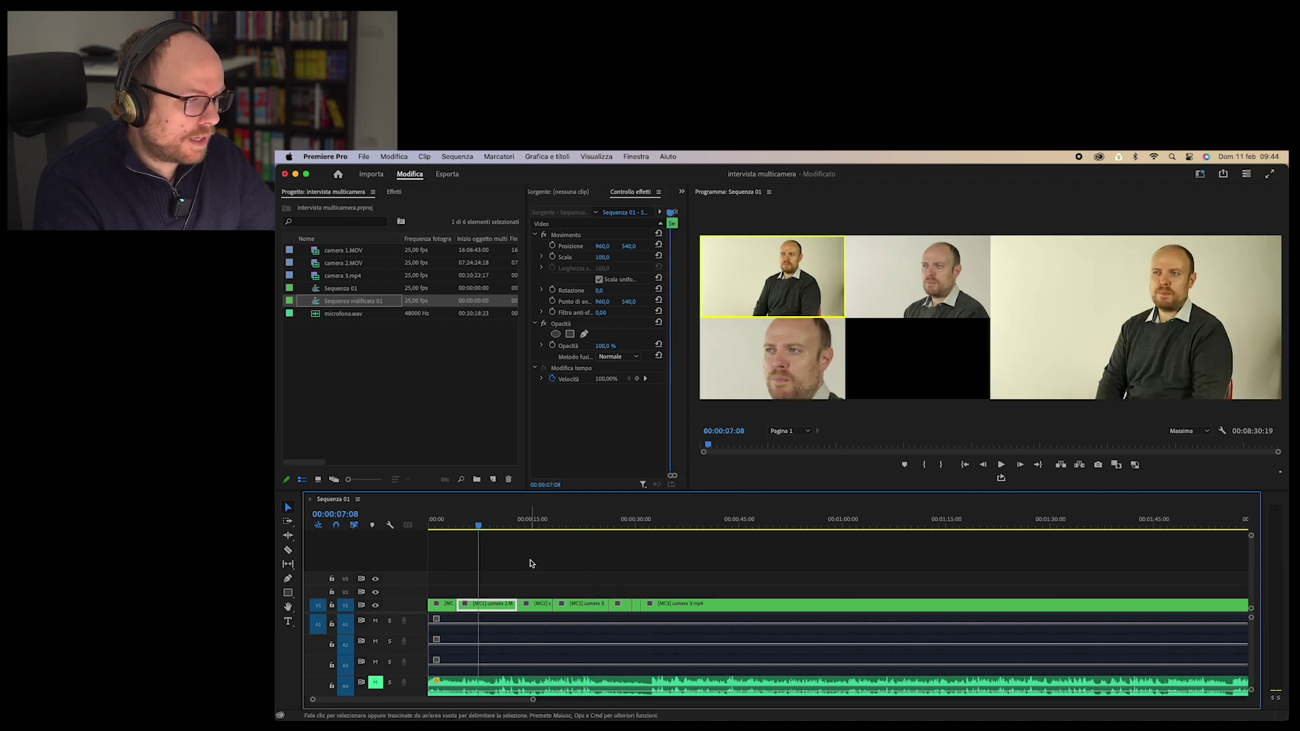
pyautogui.press('space')
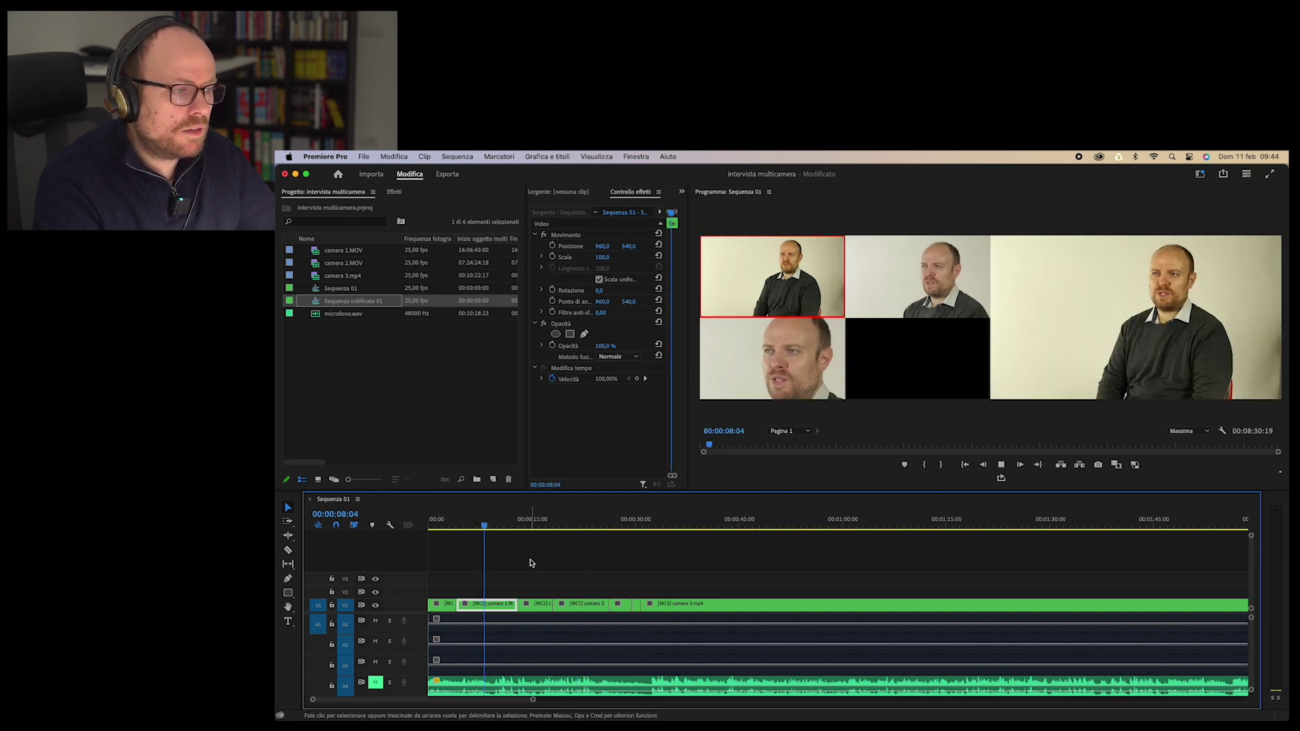
pyautogui.press('2')
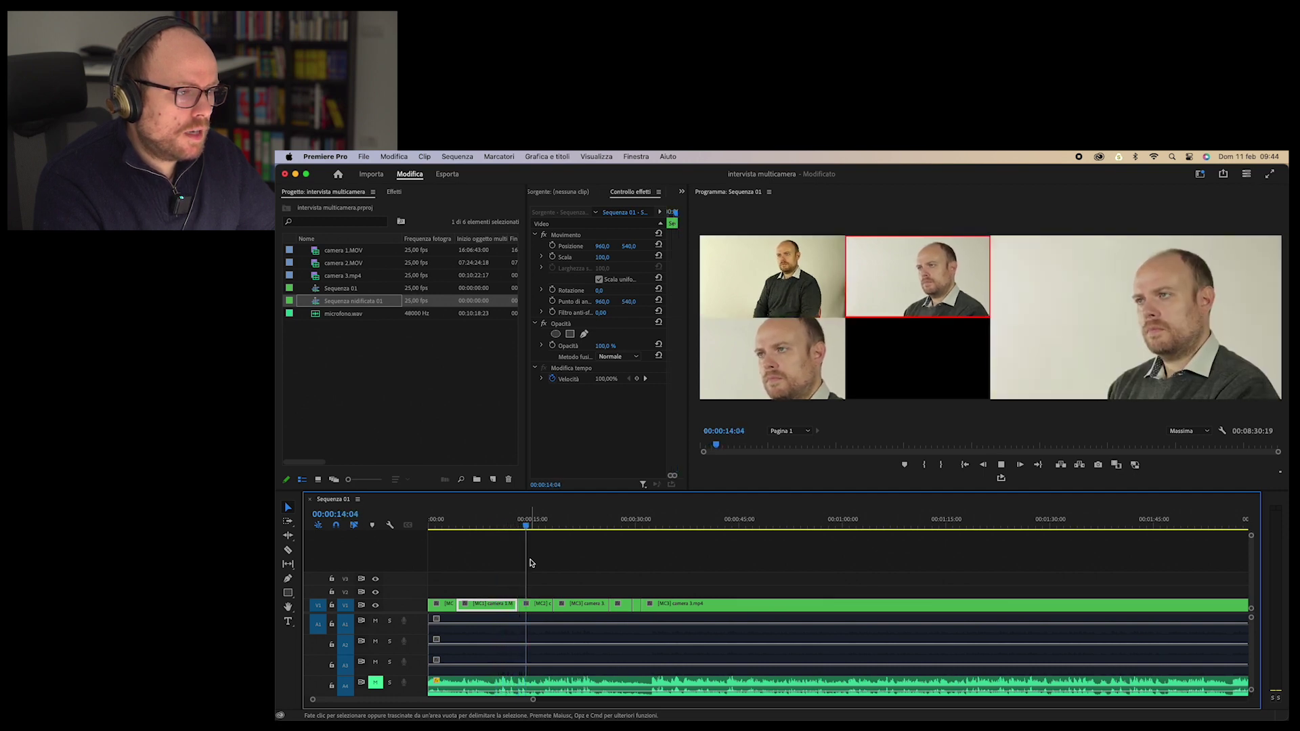
pyautogui.press('1')
pyautogui.press('2')
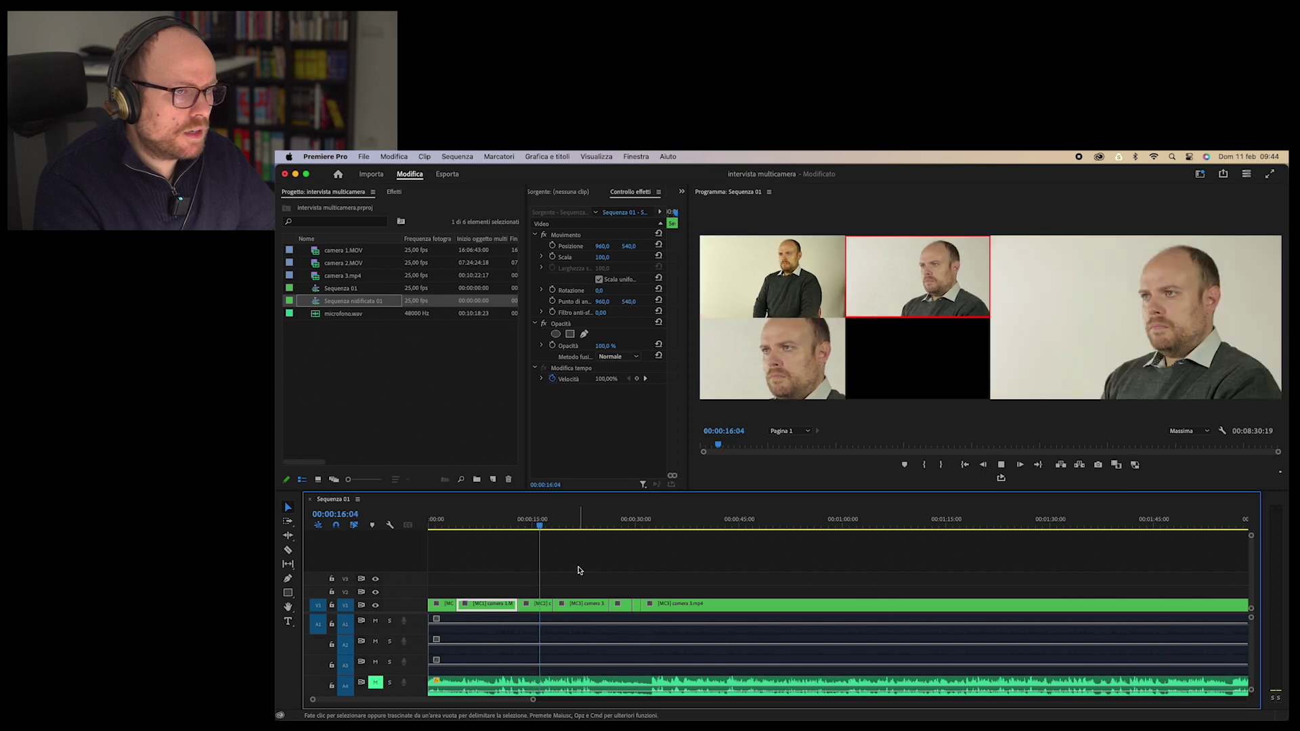
pyautogui.press('1')
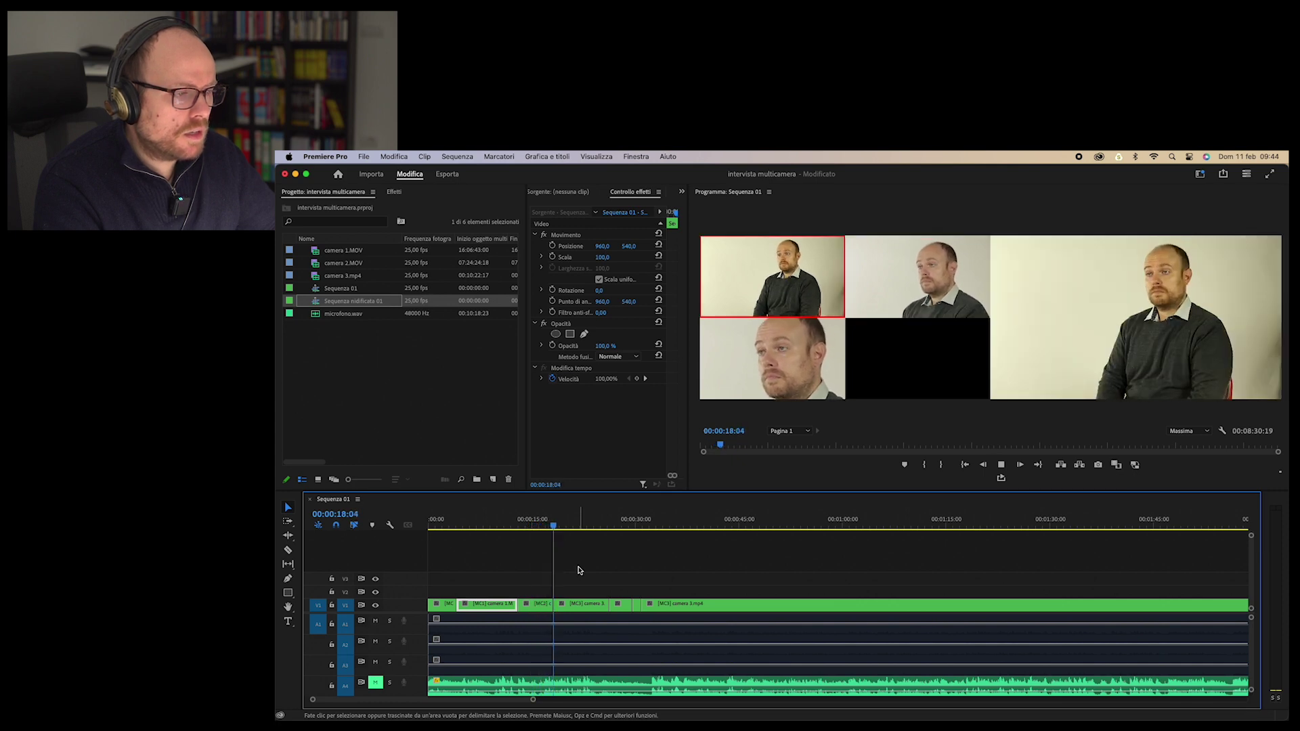
pyautogui.press('2')
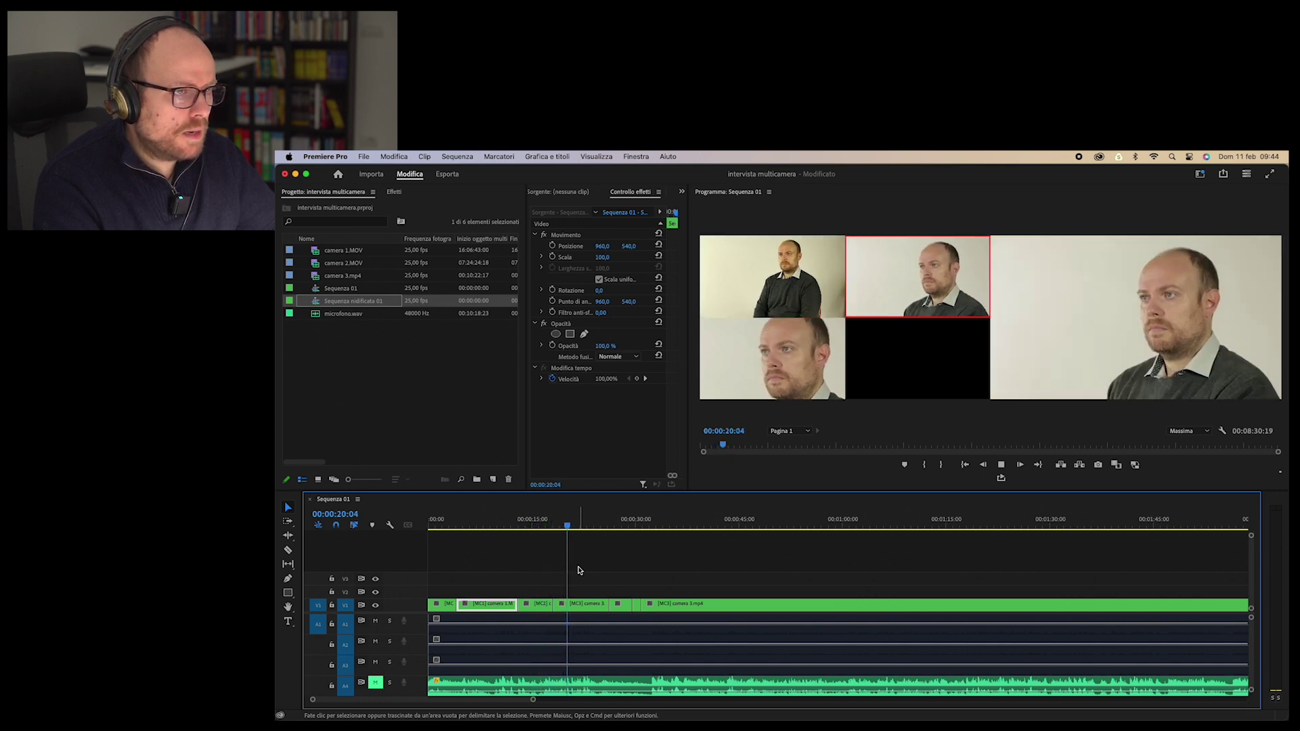
pyautogui.press('1')
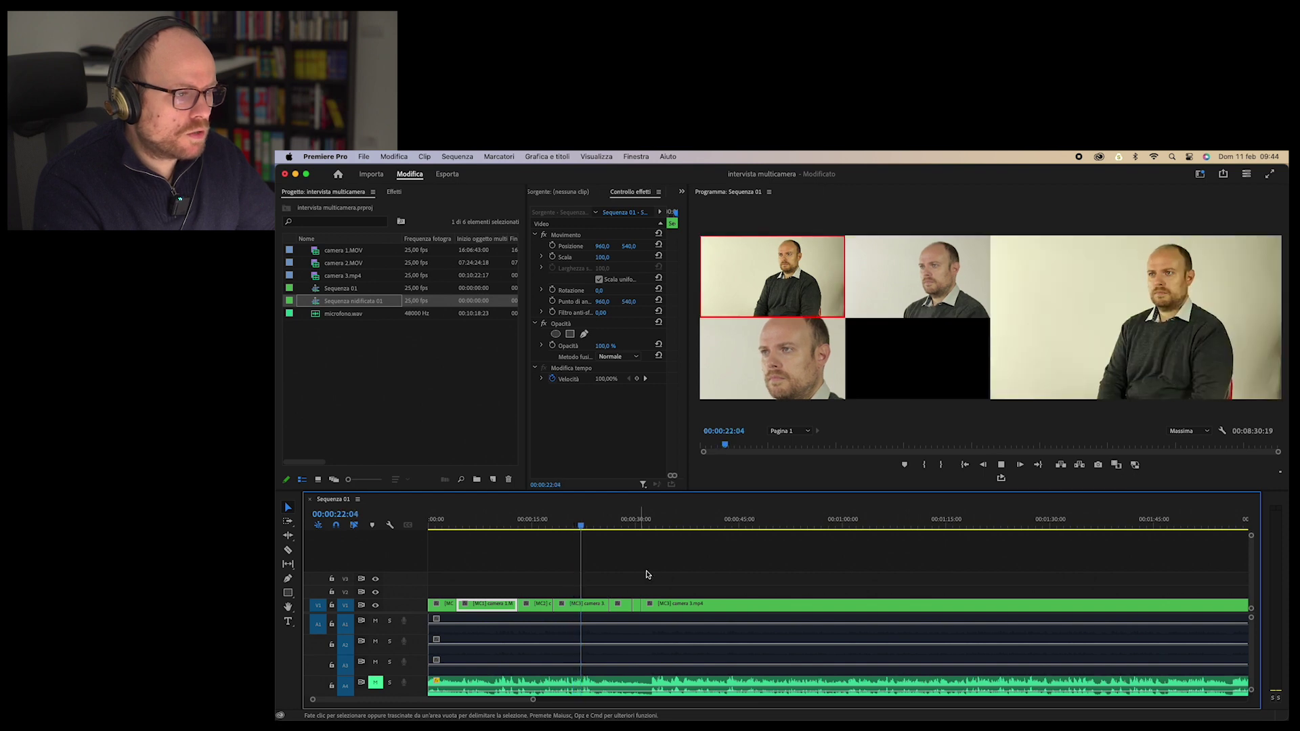
pyautogui.press('2')
pyautogui.press('space')
pyautogui.click(591, 604)
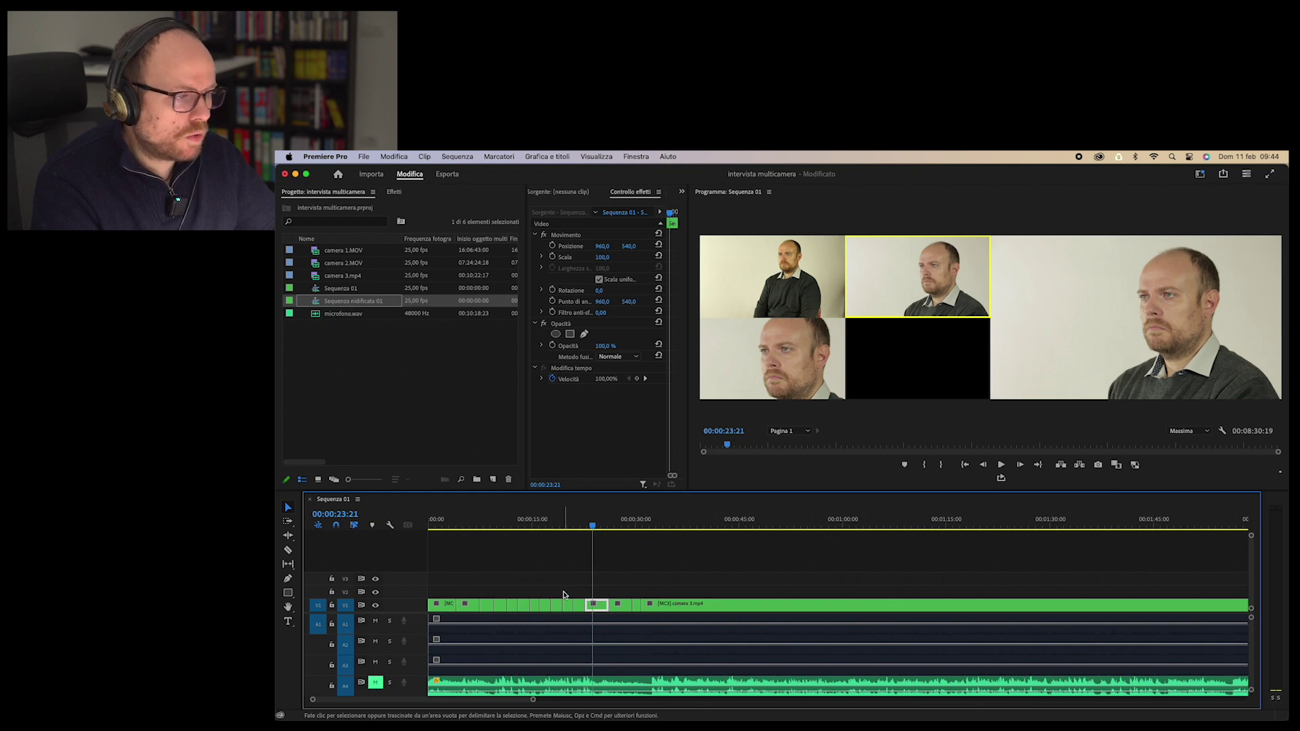
# Step: Set the V1 segment at 00:00:27:15 to camera 2, trying camera 3 for comparison while playback is stopped
pyautogui.click(619, 523)
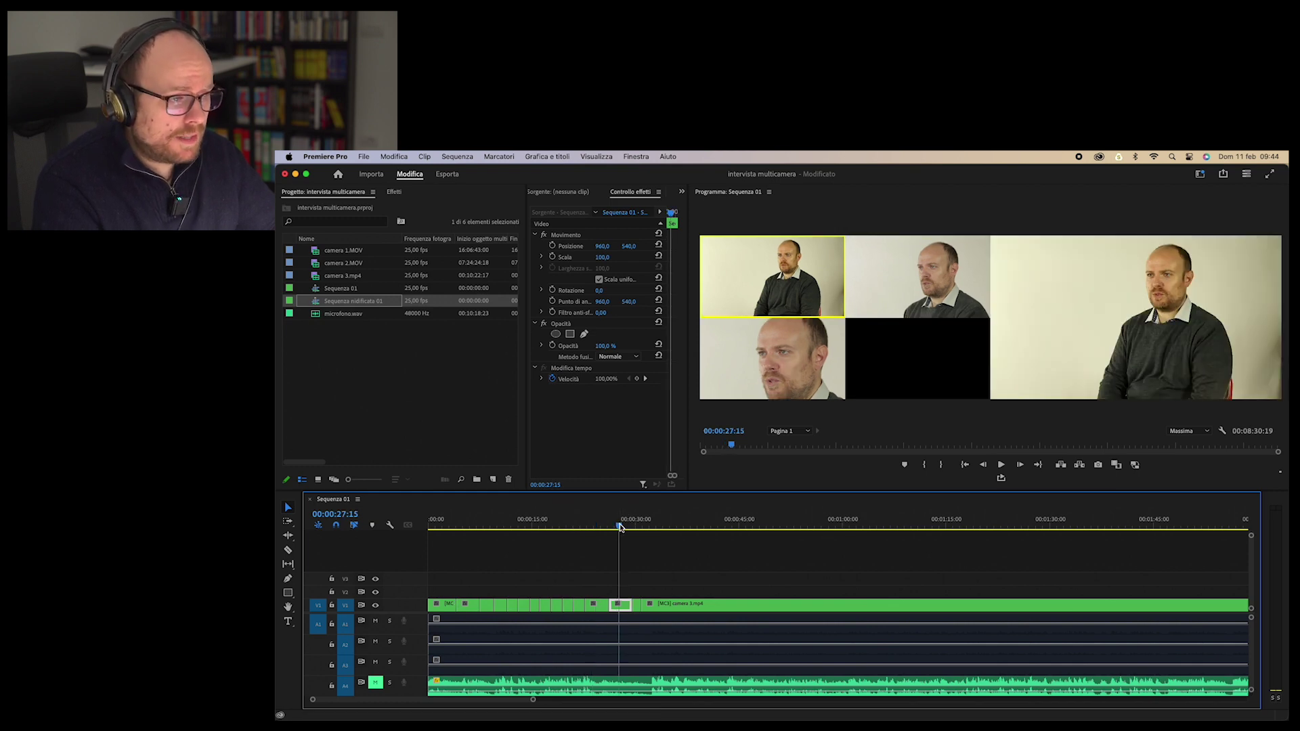
pyautogui.click(626, 610)
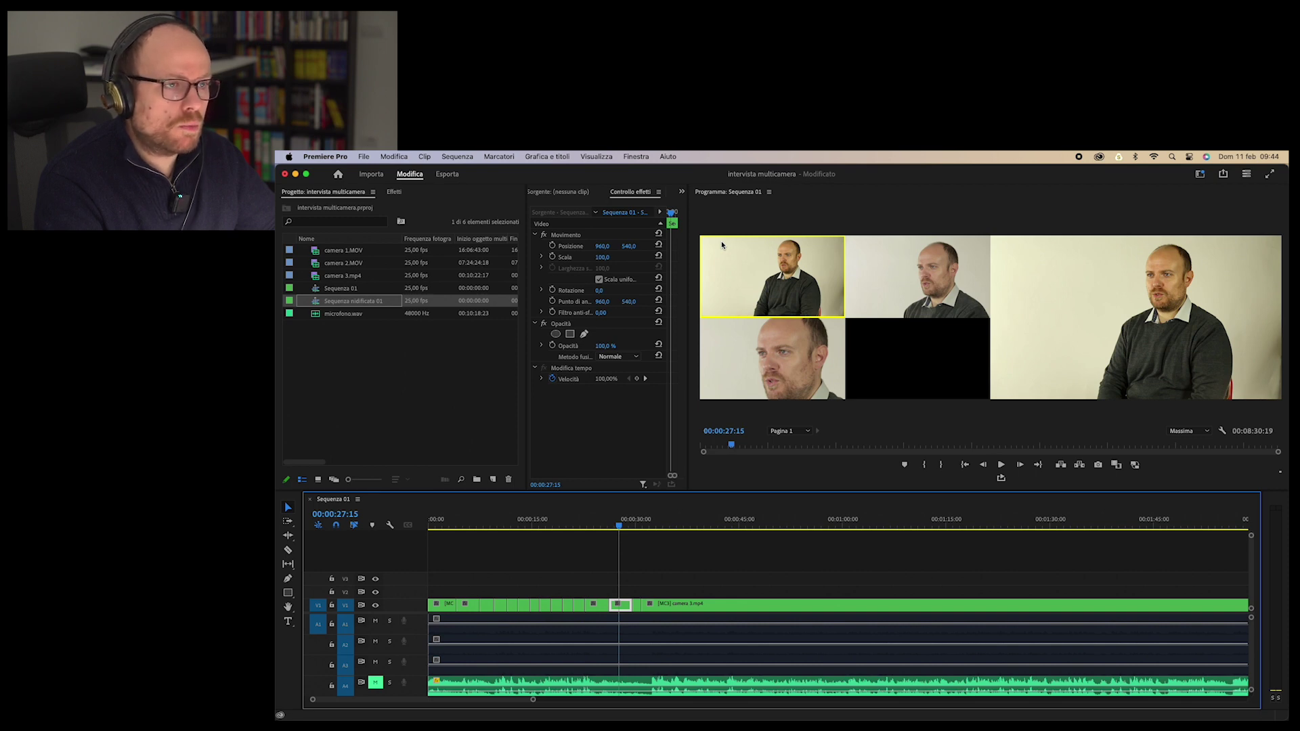
pyautogui.press('2')
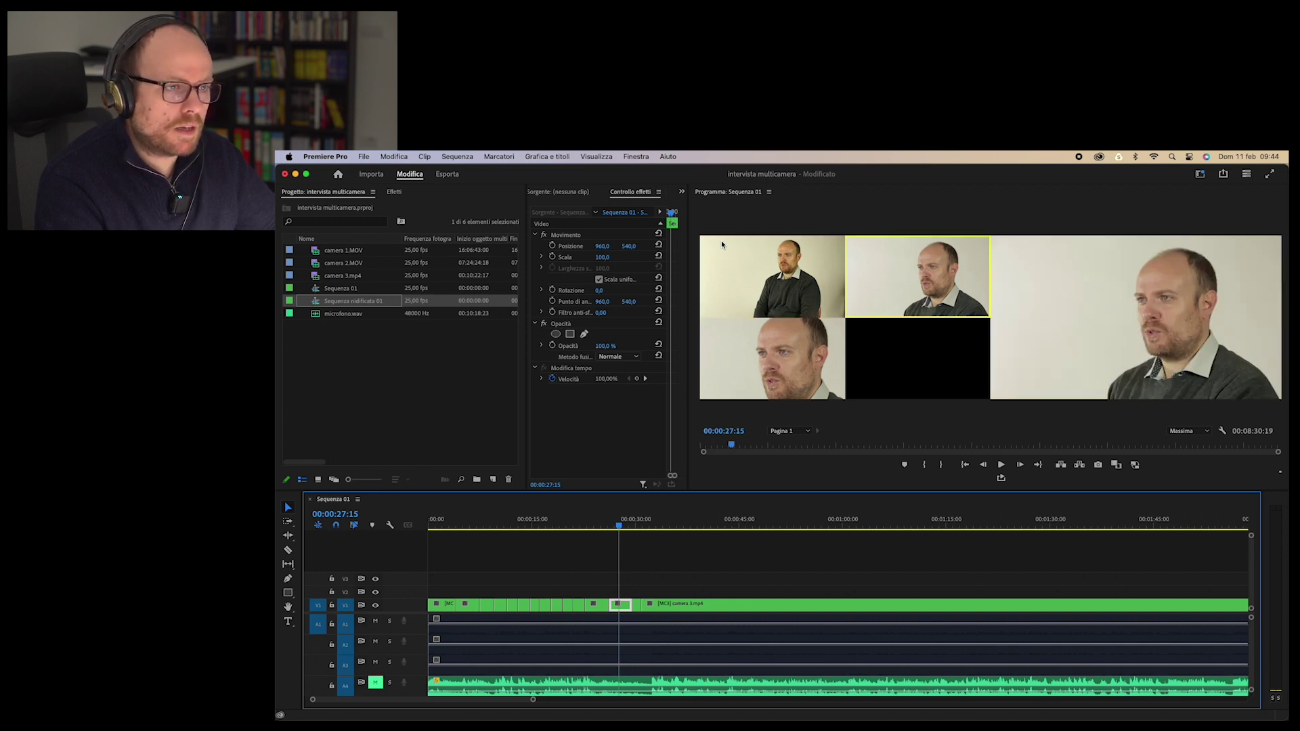
pyautogui.press('3')
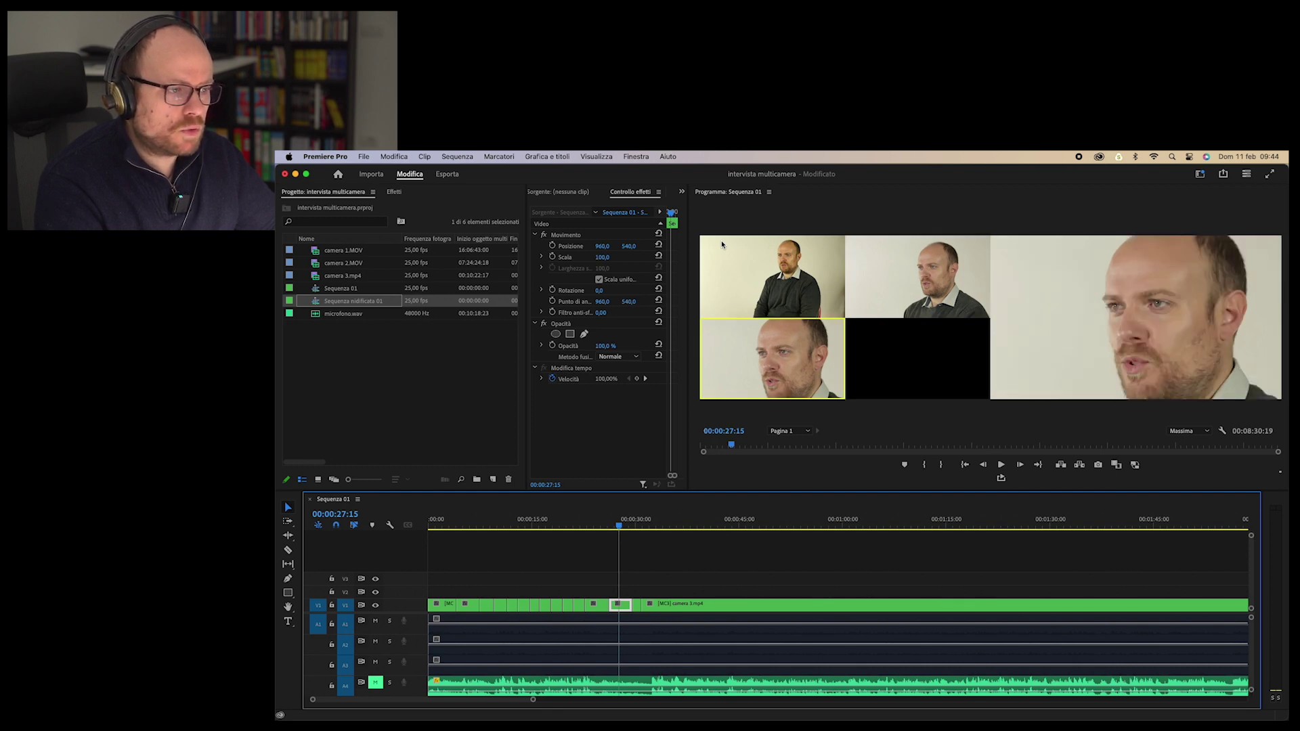
pyautogui.press('2')
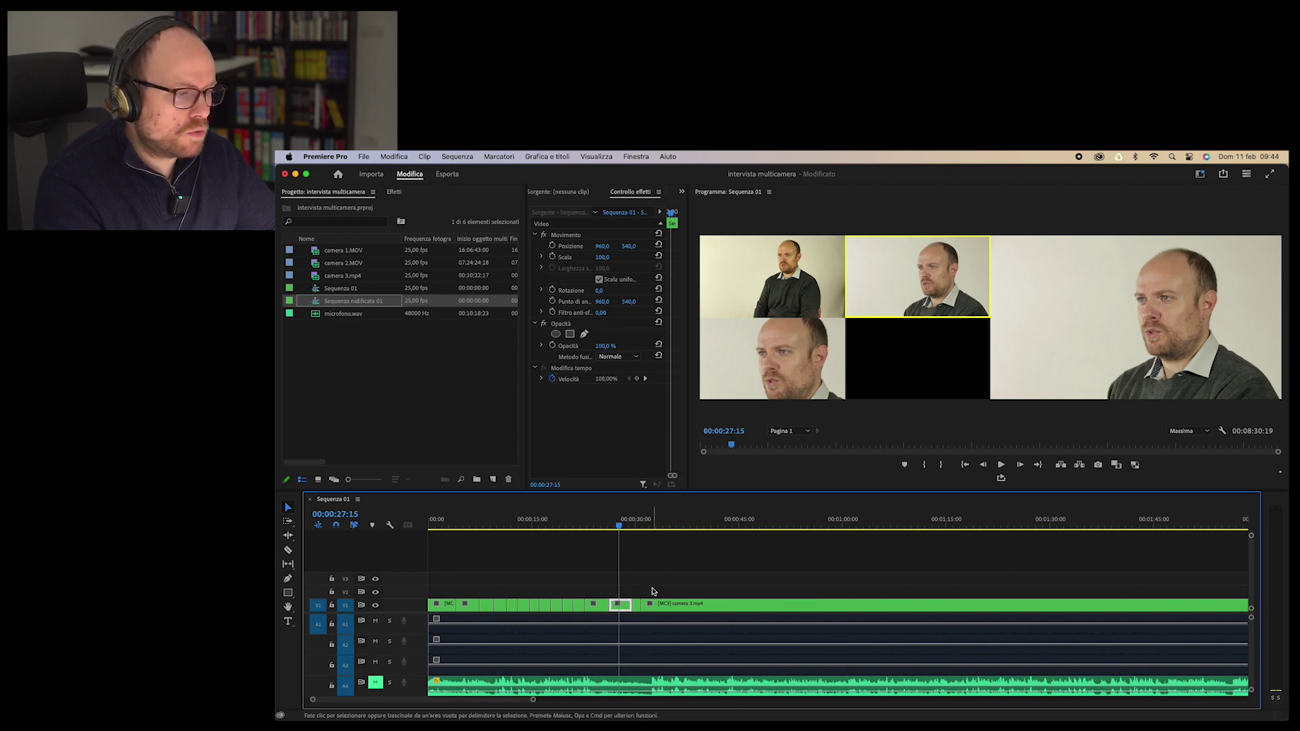
# Step: Record live camera switching from 00:00:31:07 to 00:00:43:17 during playback, alternating between cameras 1, 2 and 3
pyautogui.click(645, 524)
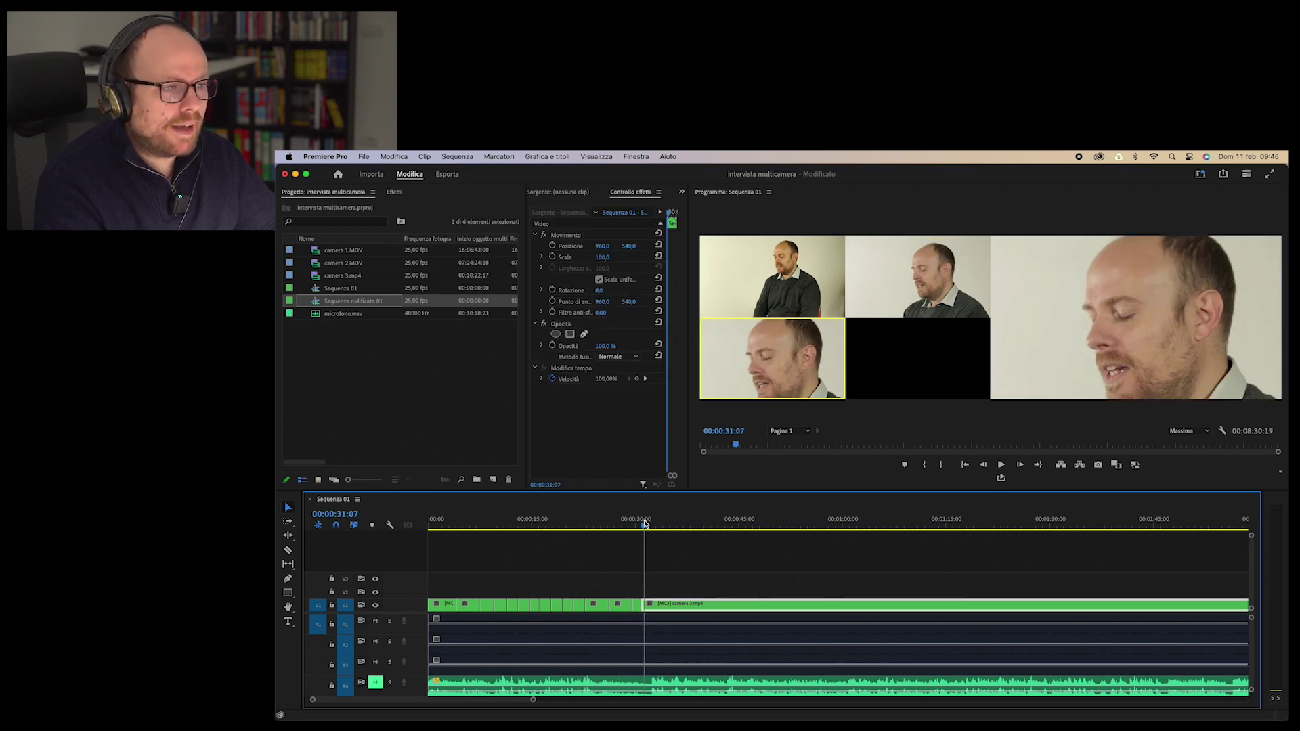
pyautogui.press('space')
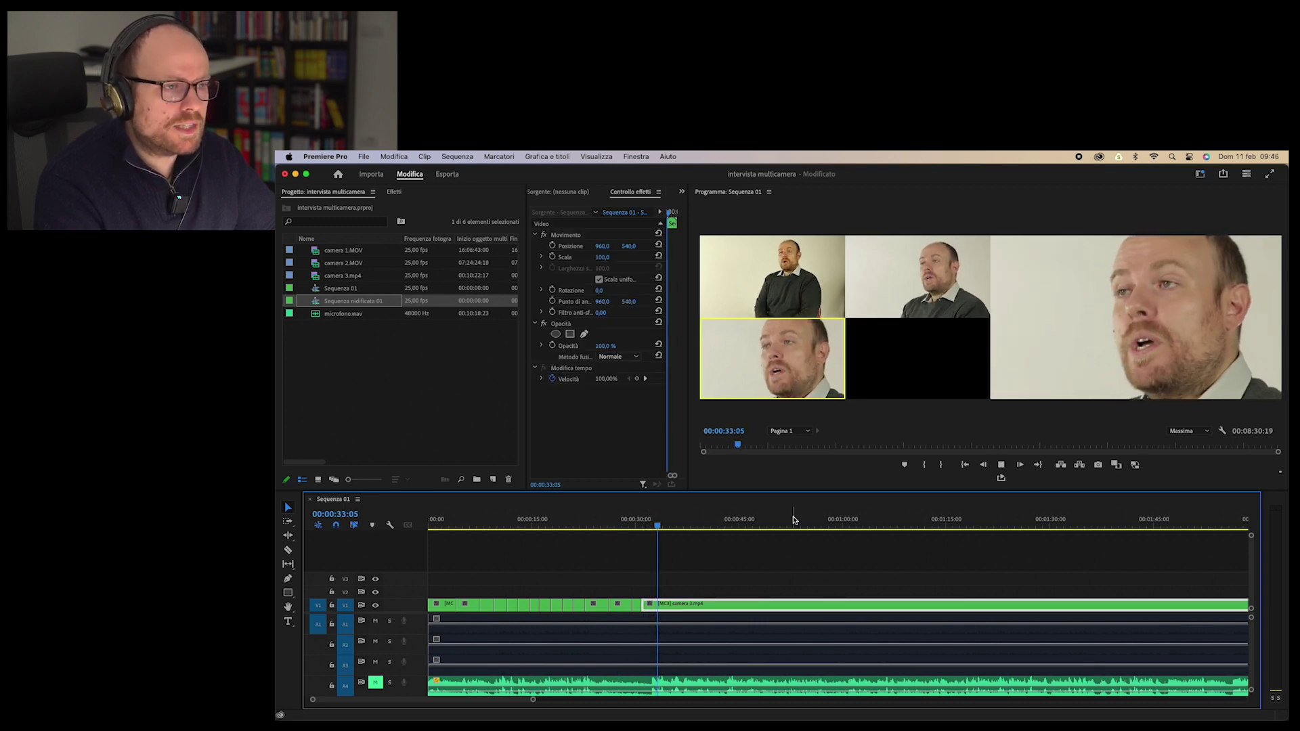
pyautogui.click(747, 285)
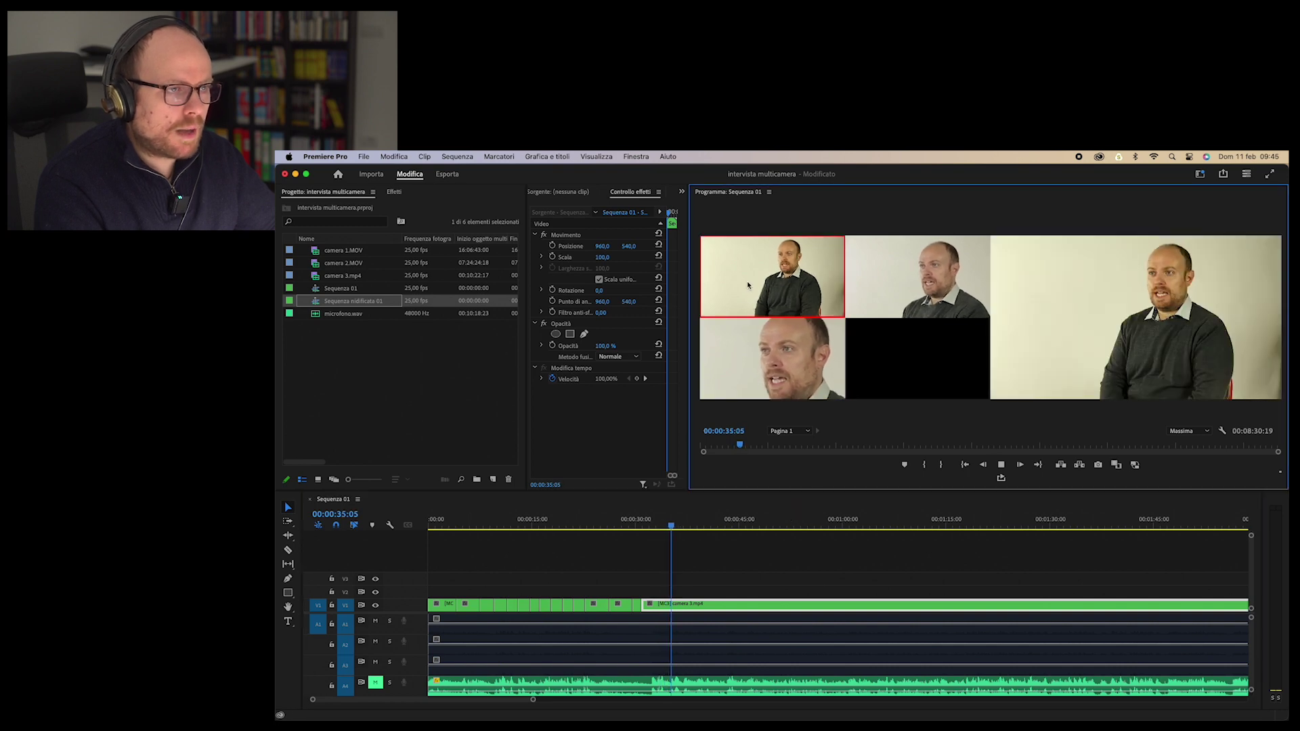
pyautogui.click(901, 298)
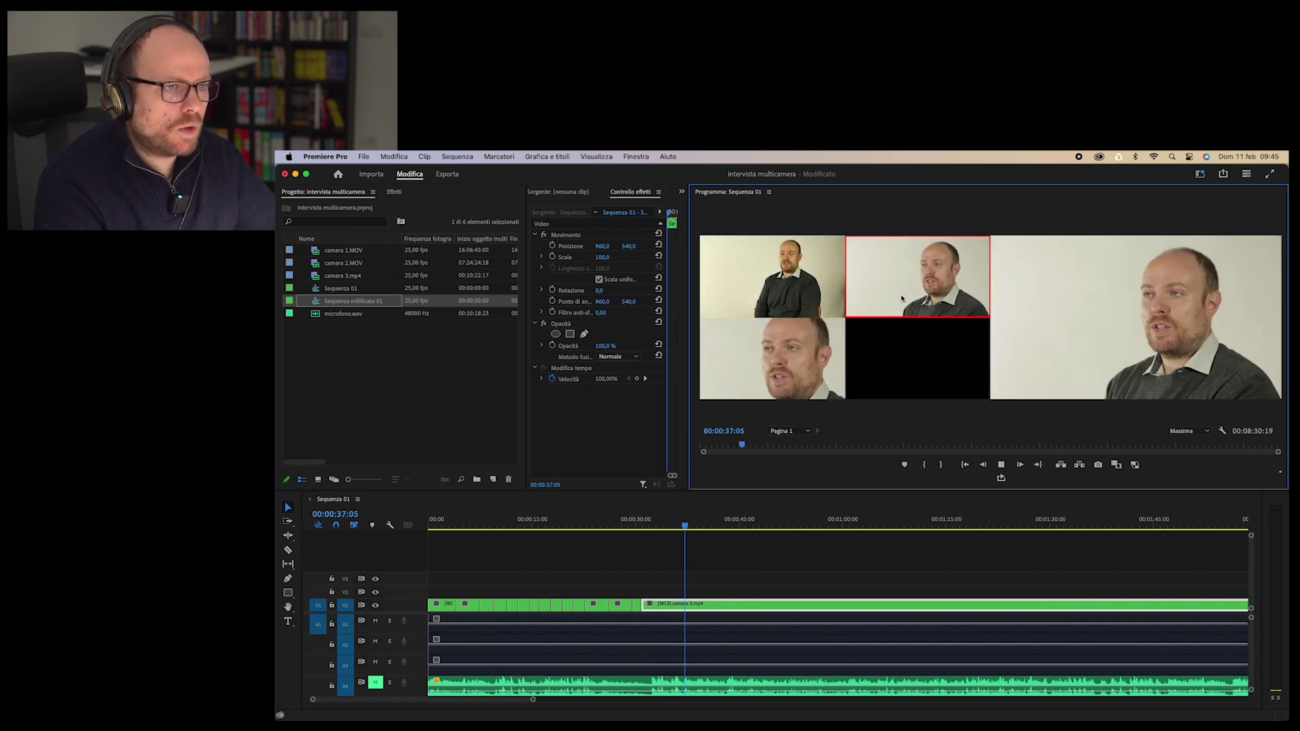
pyautogui.click(814, 356)
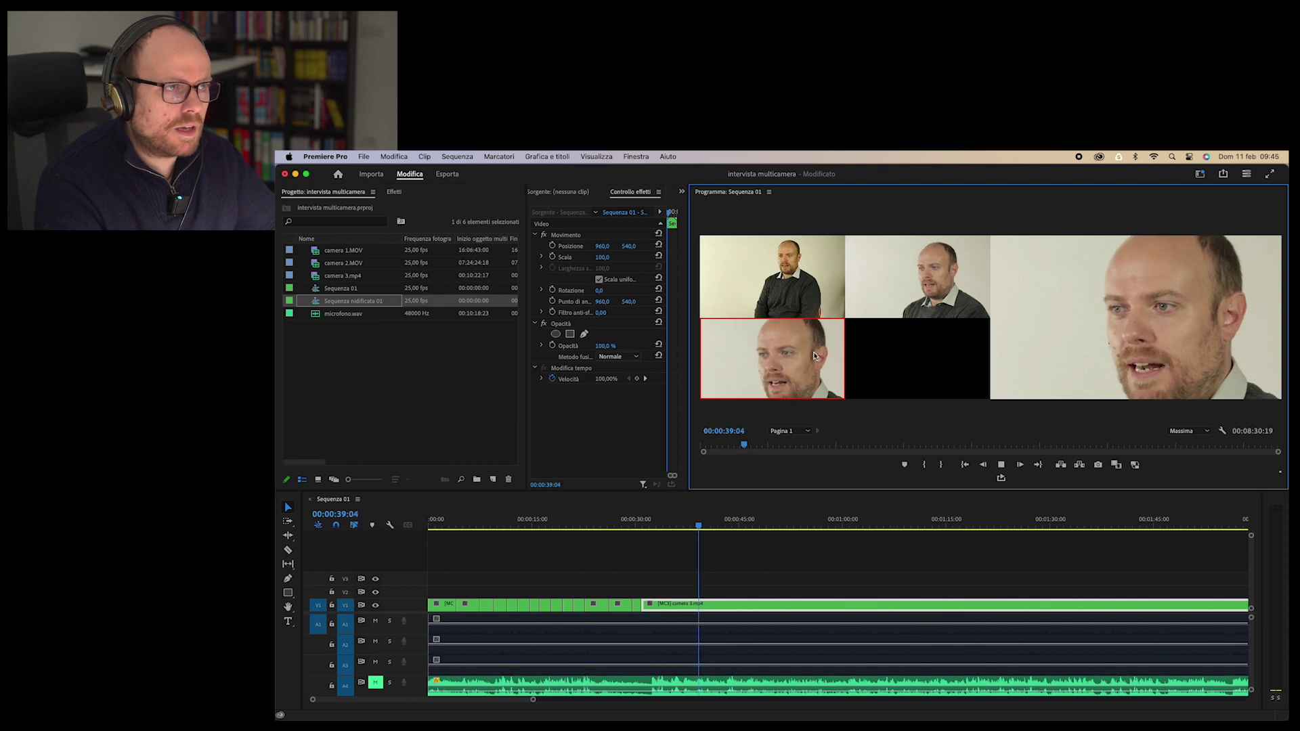
pyautogui.press('1')
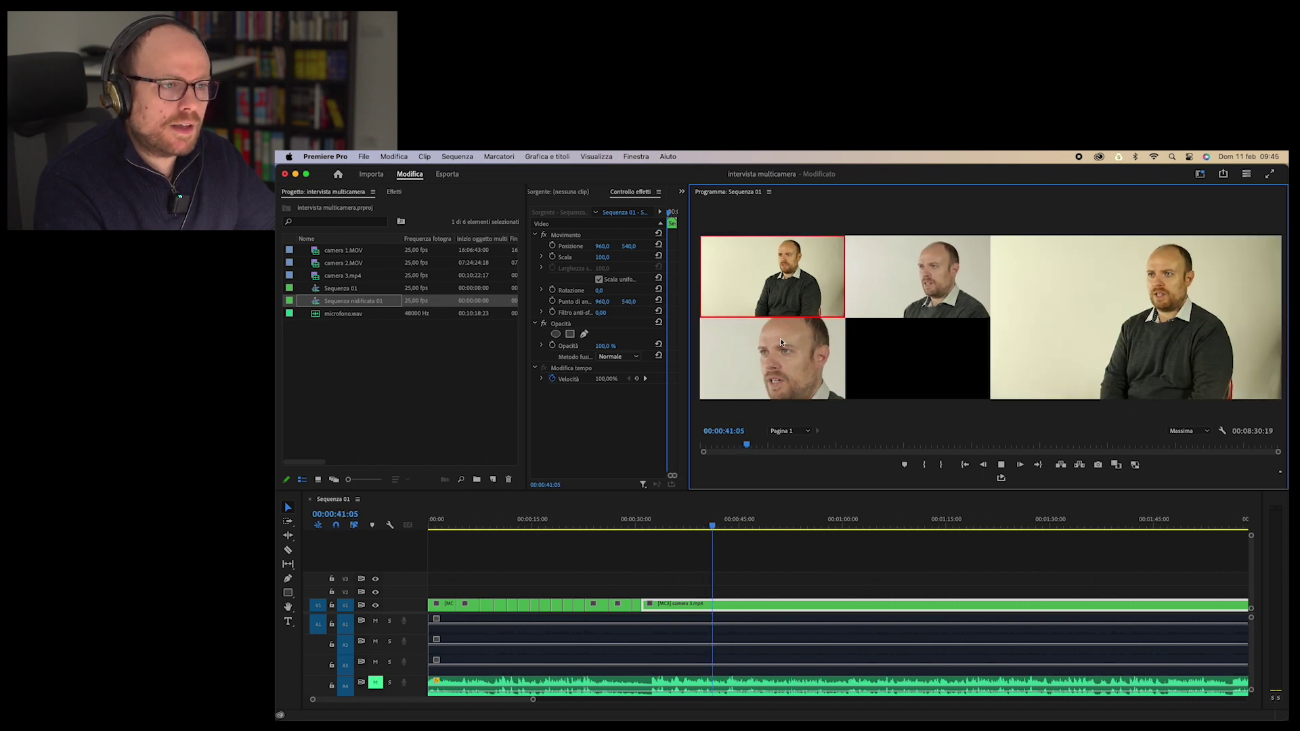
pyautogui.click(782, 339)
pyautogui.press('1')
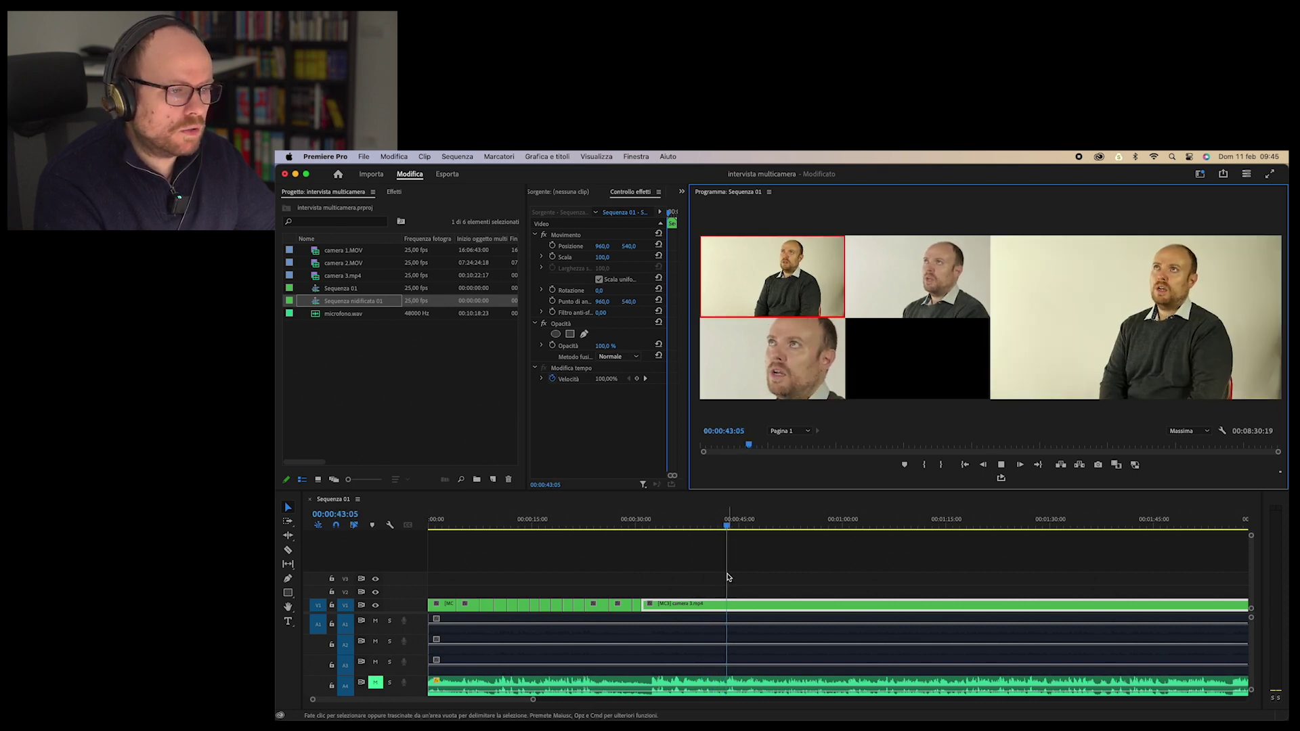
pyautogui.press('space')
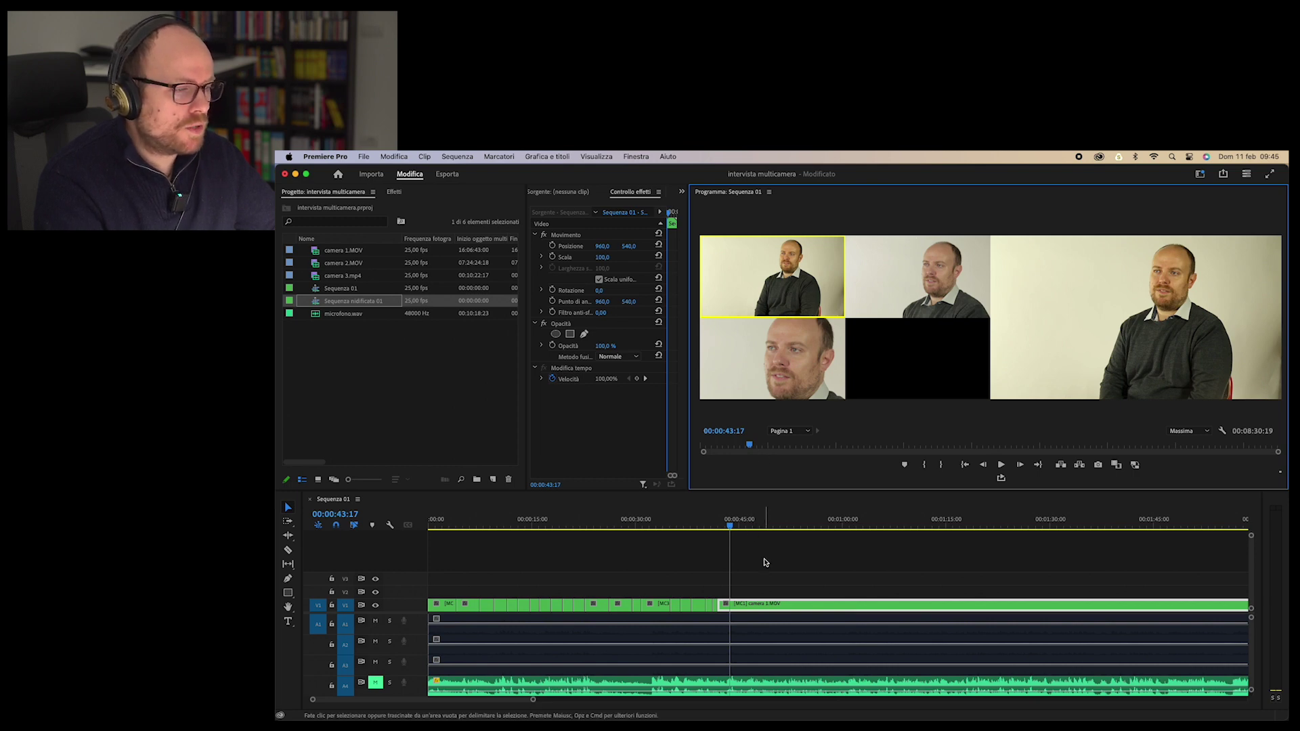
# Step: Set the last V1 segment, at 00:00:43:17, to camera 2, trying cameras 3 and 1 for comparison while playback is stopped
pyautogui.click(789, 374)
pyautogui.click(770, 286)
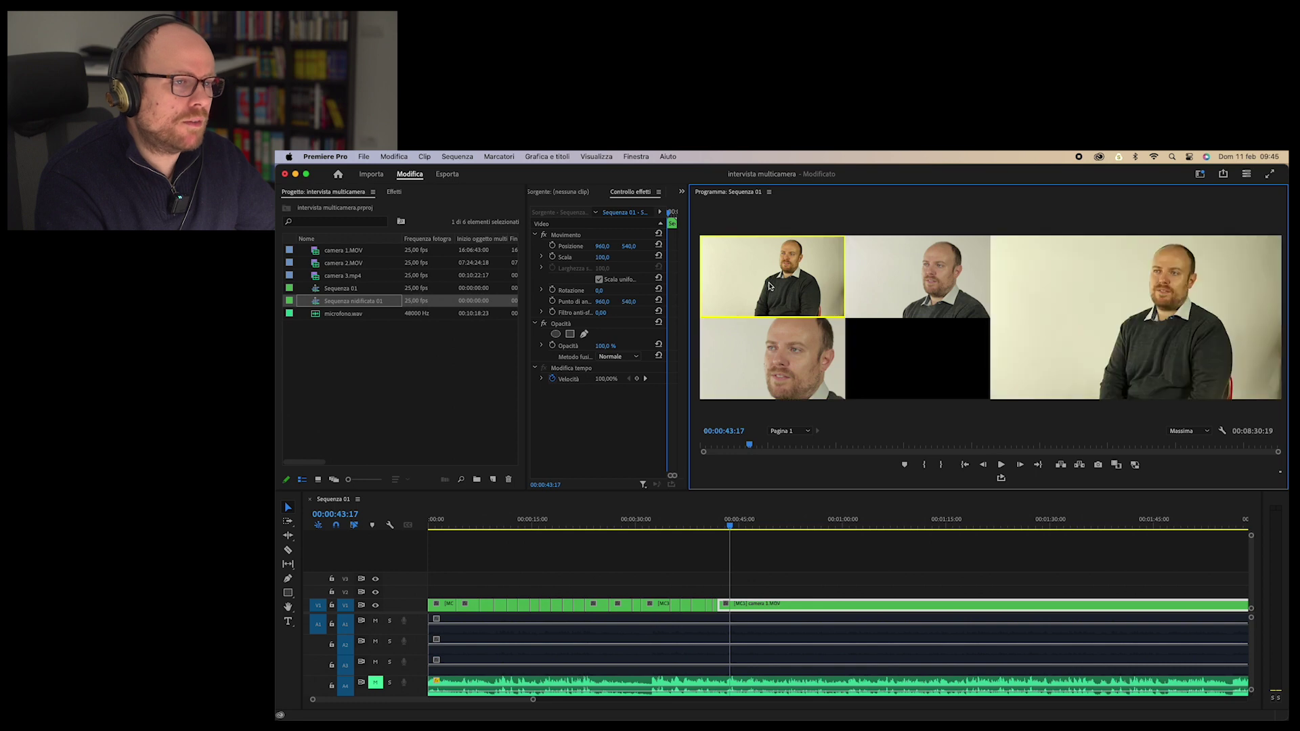
pyautogui.press('2')
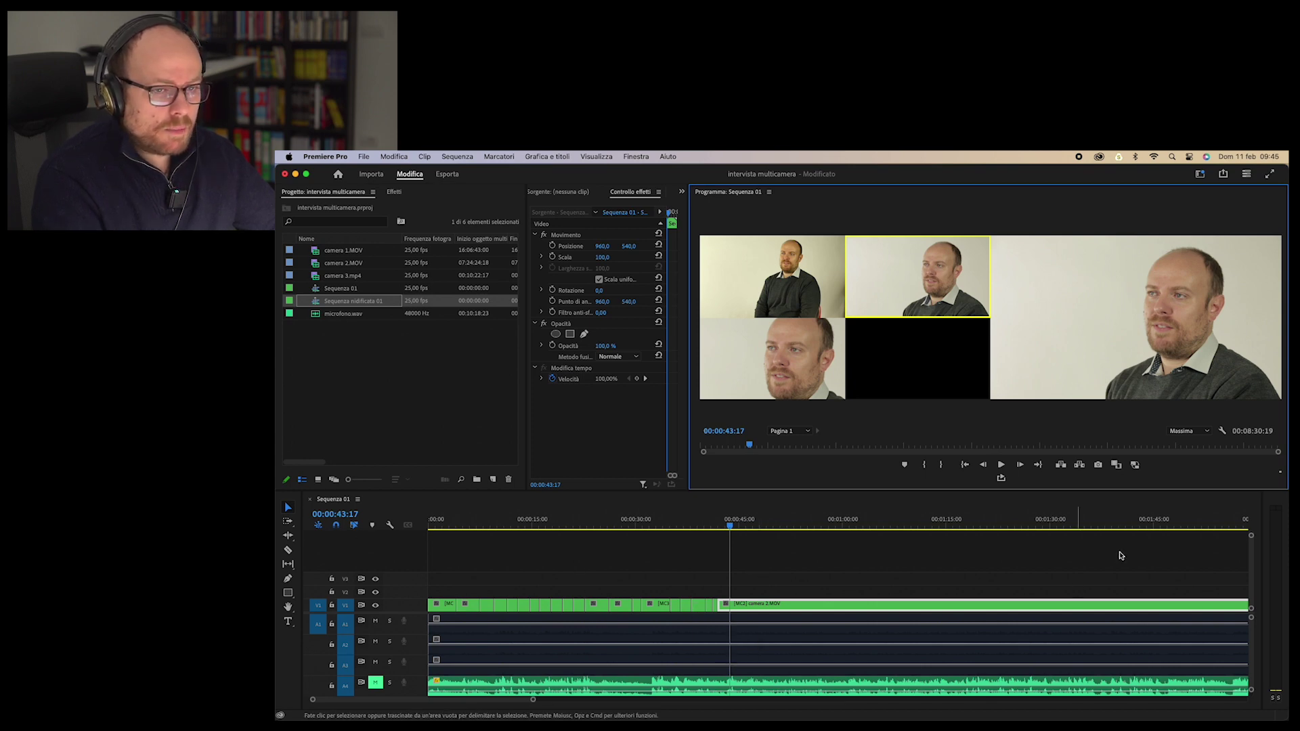
# Step: Change the program monitor's display from multicamera to composite video and narrow the monitor to give the effect controls more width
pyautogui.click(1223, 433)
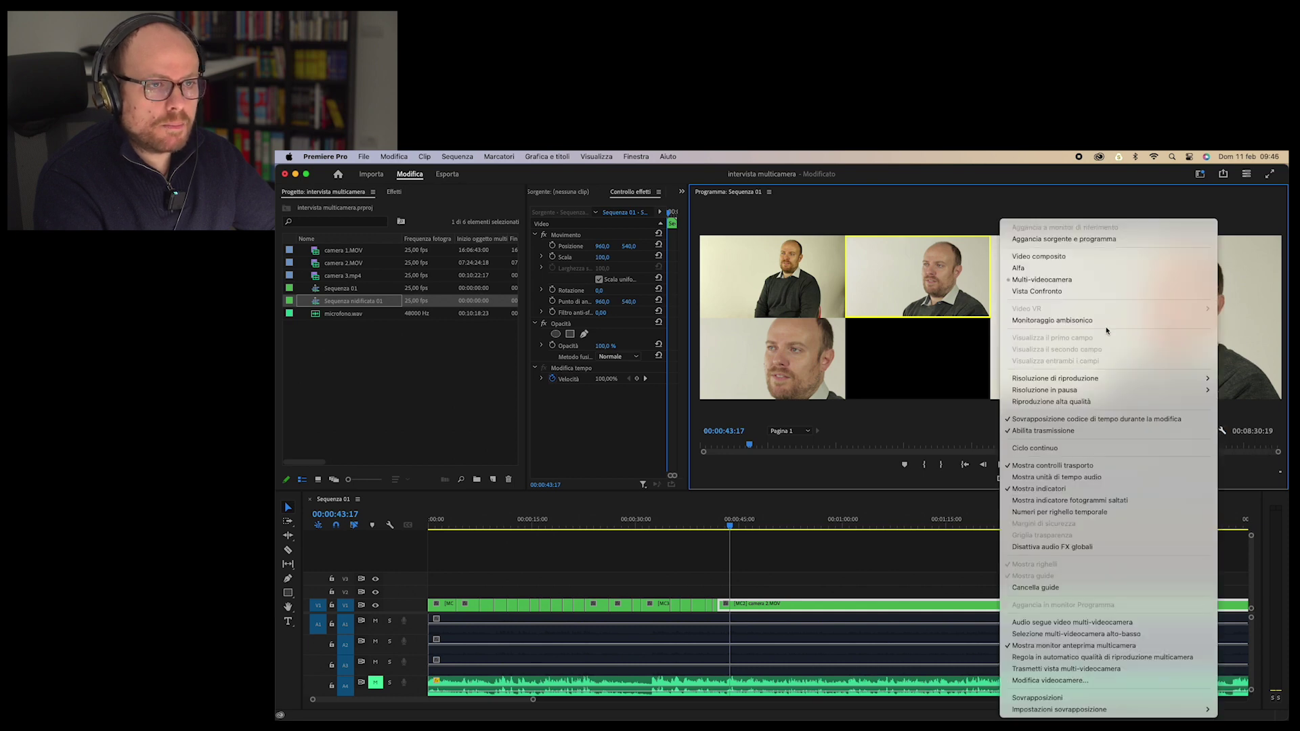
pyautogui.click(1065, 258)
pyautogui.moveTo(688, 447); pyautogui.dragTo(741, 449)
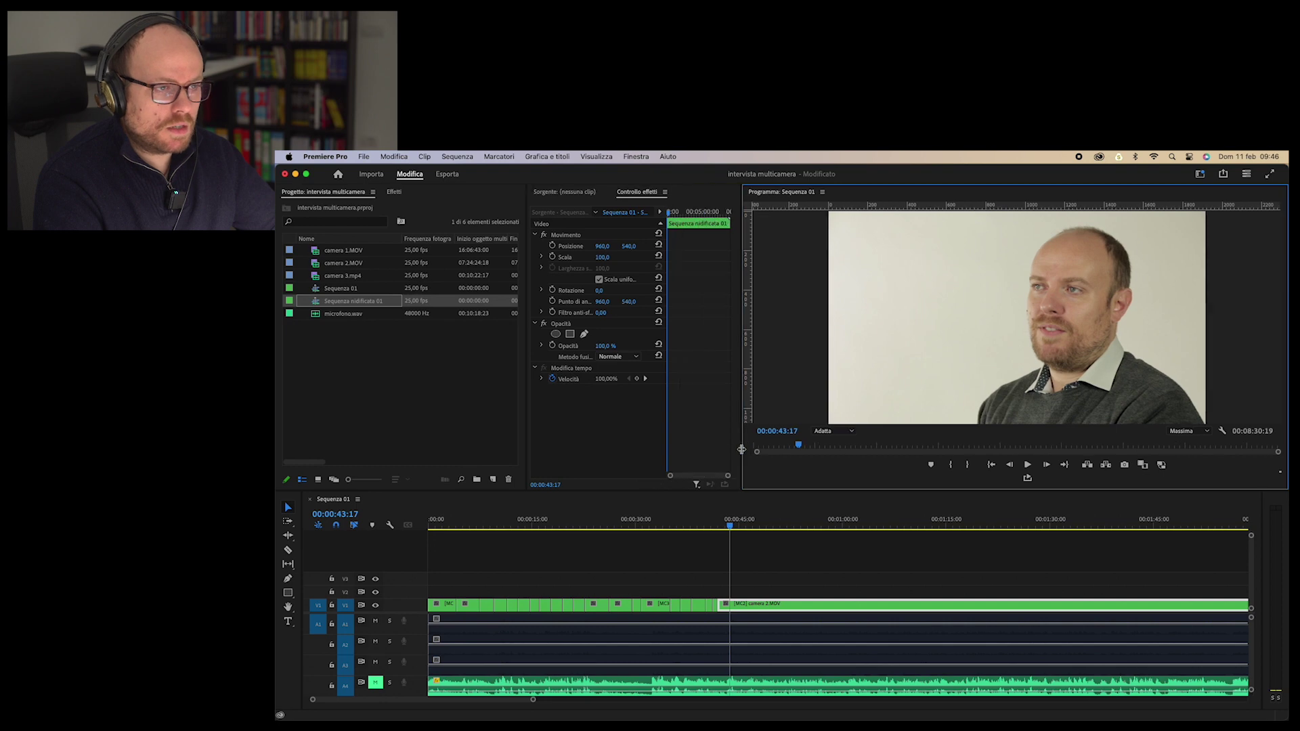
# Step: Play back the switched edit from about 00:00:32 to 00:00:40:23
pyautogui.click(652, 525)
pyautogui.press('space')
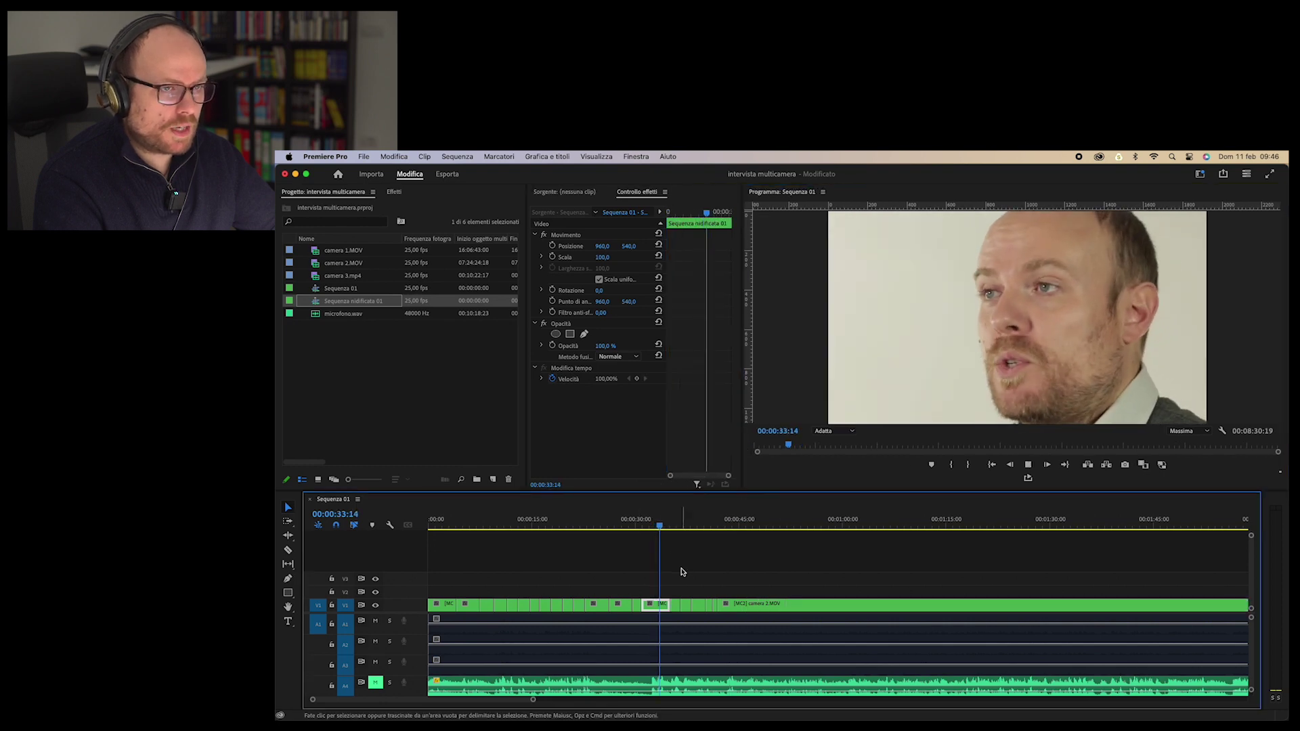
pyautogui.press('space')
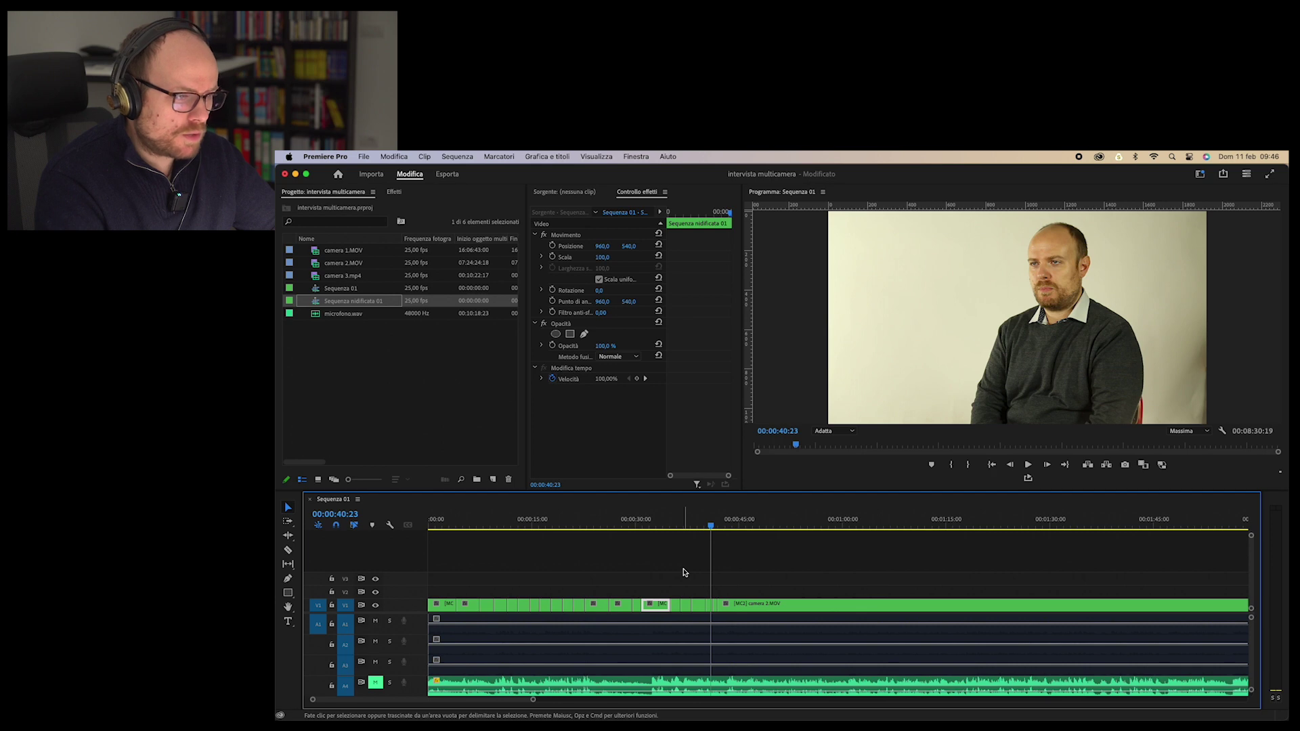
# Step: Examine the frames around the camera cuts between 00:00:35:16 and 00:00:38:13, stepping and scrubbing back and forth
pyautogui.click(689, 526)
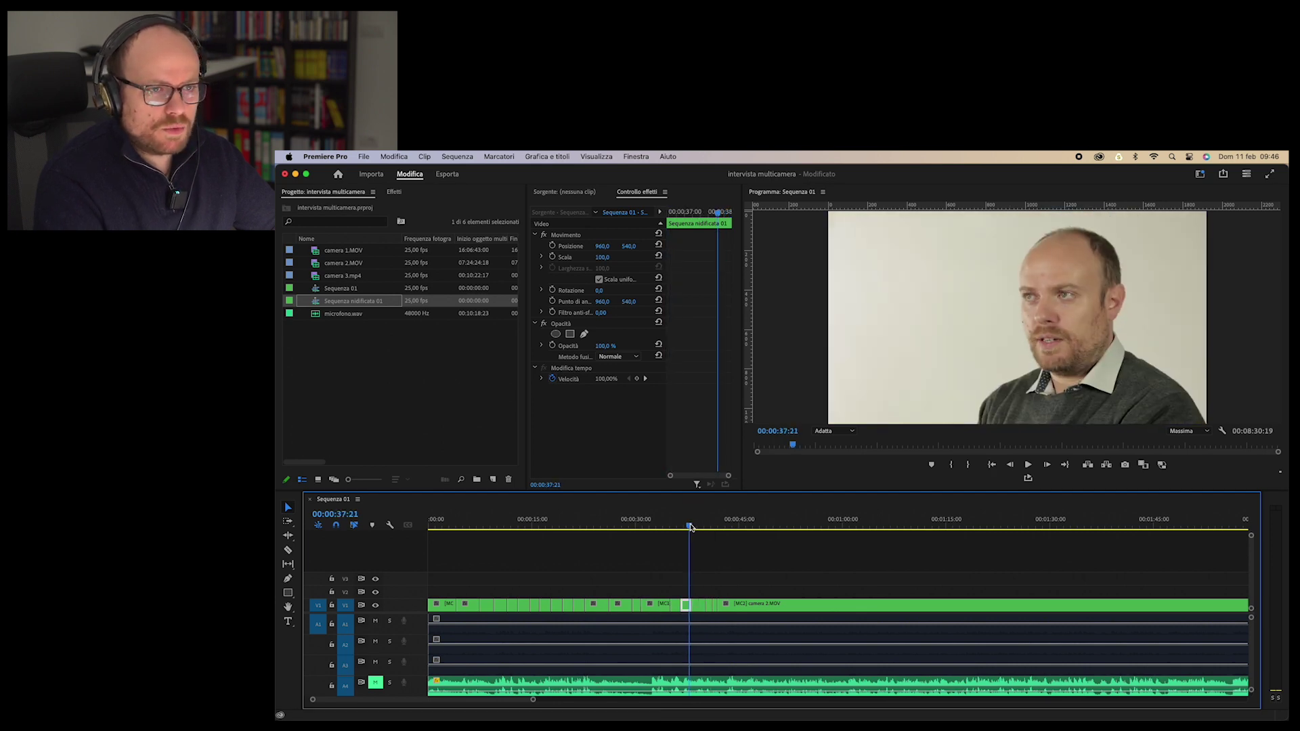
pyautogui.click(679, 527)
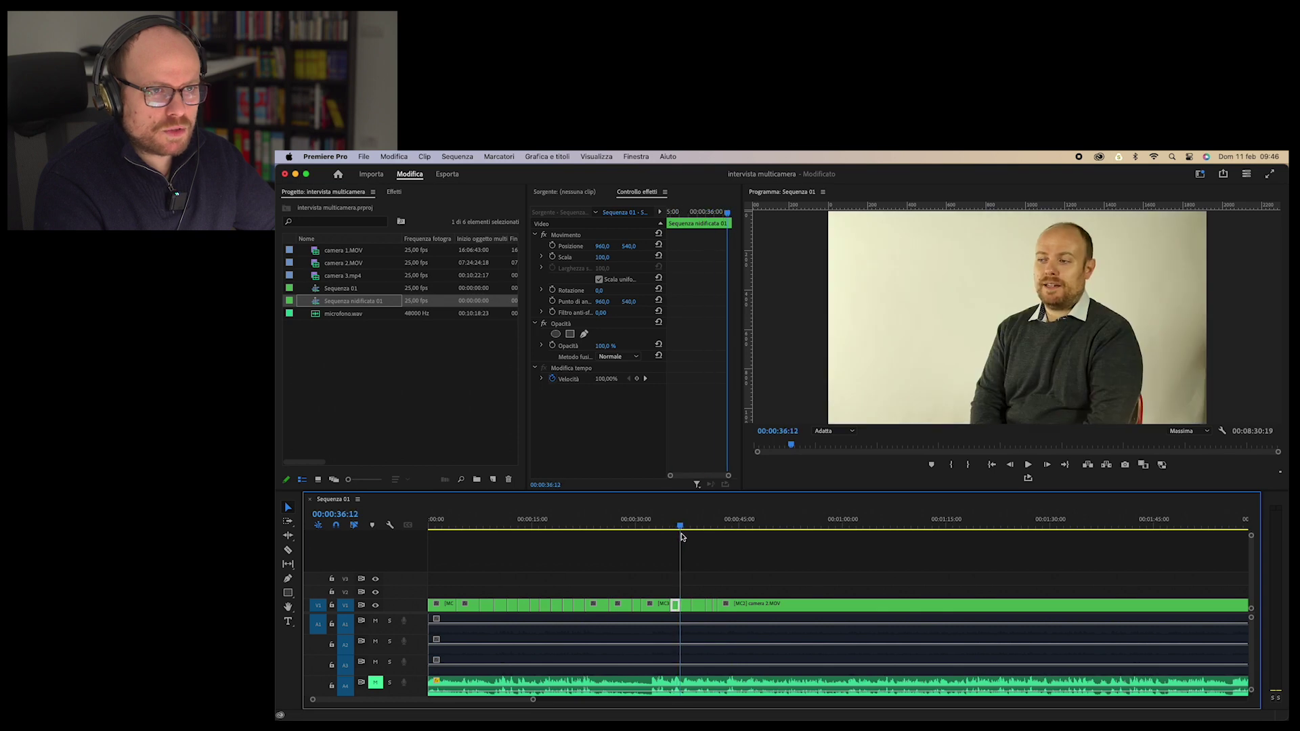
pyautogui.press('Right')
pyautogui.press('Right')
pyautogui.press('Left')
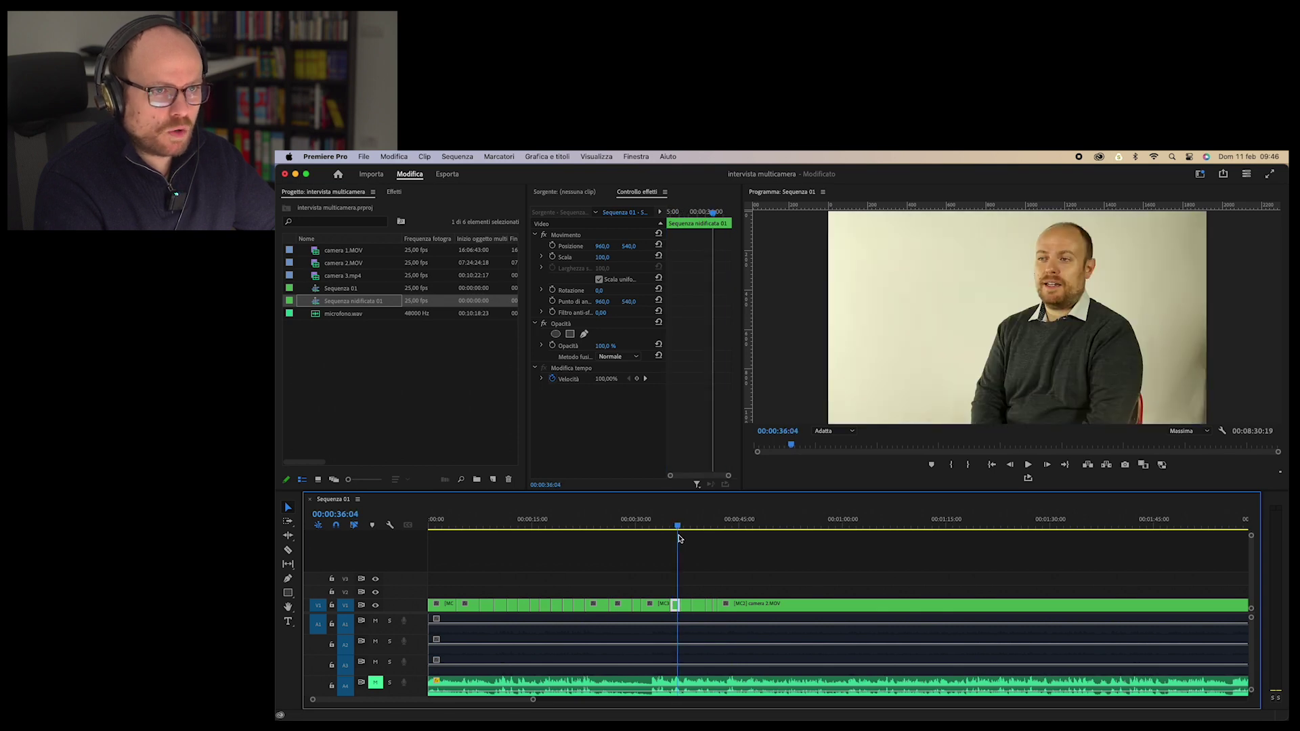
pyautogui.press('Right')
pyautogui.press('Right')
pyautogui.press('Right')
pyautogui.press('Right')
pyautogui.press('Right')
pyautogui.press('Right')
pyautogui.press('Right')
pyautogui.press('Right')
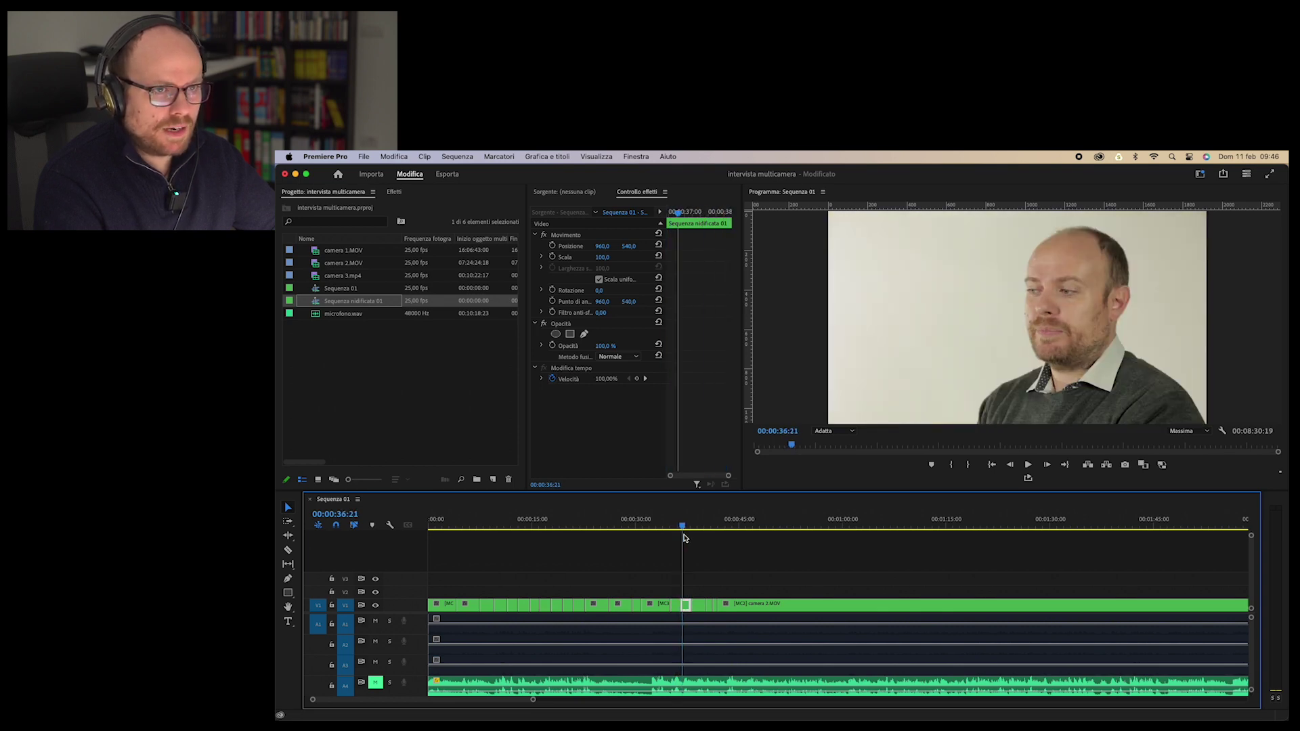
pyautogui.hotkey('shift', 'Left')
pyautogui.hotkey('shift', 'Left')
pyautogui.hotkey('shift', 'Left')
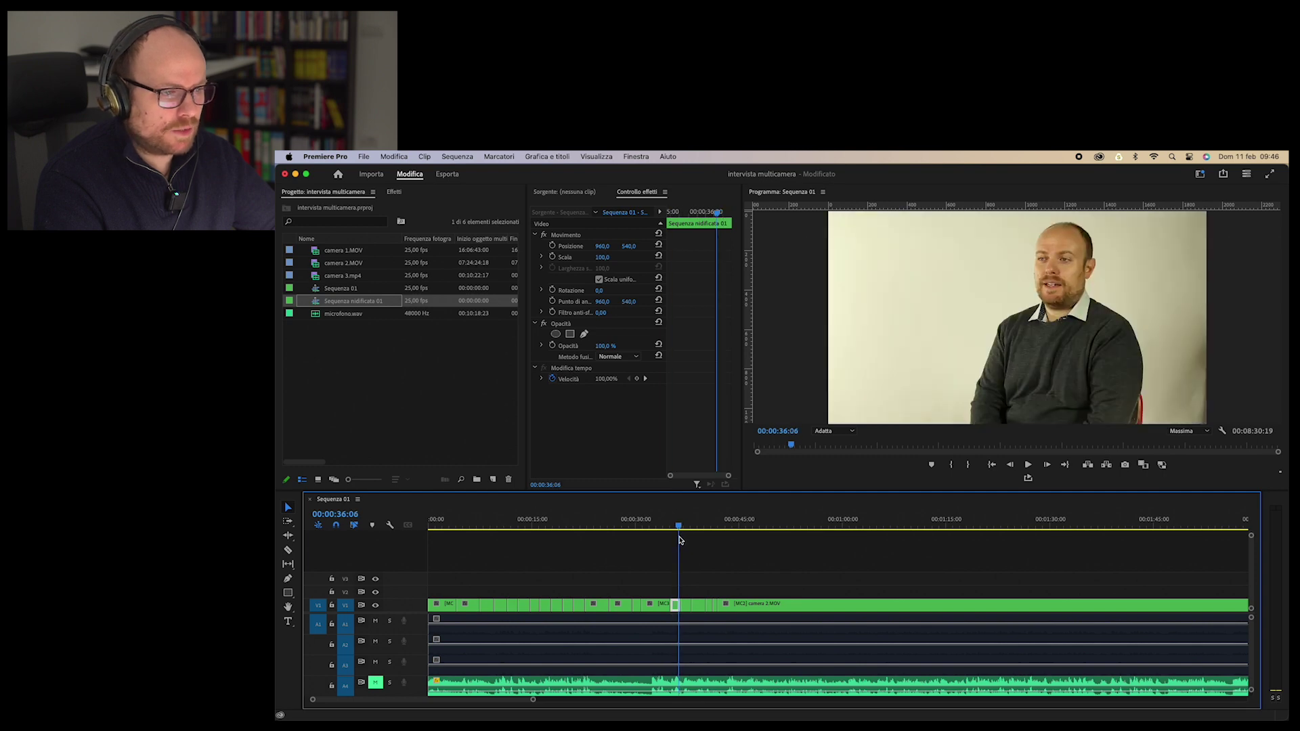
pyautogui.hotkey('shift', 'Left')
pyautogui.hotkey('shift', 'Left')
pyautogui.hotkey('shift', 'Left')
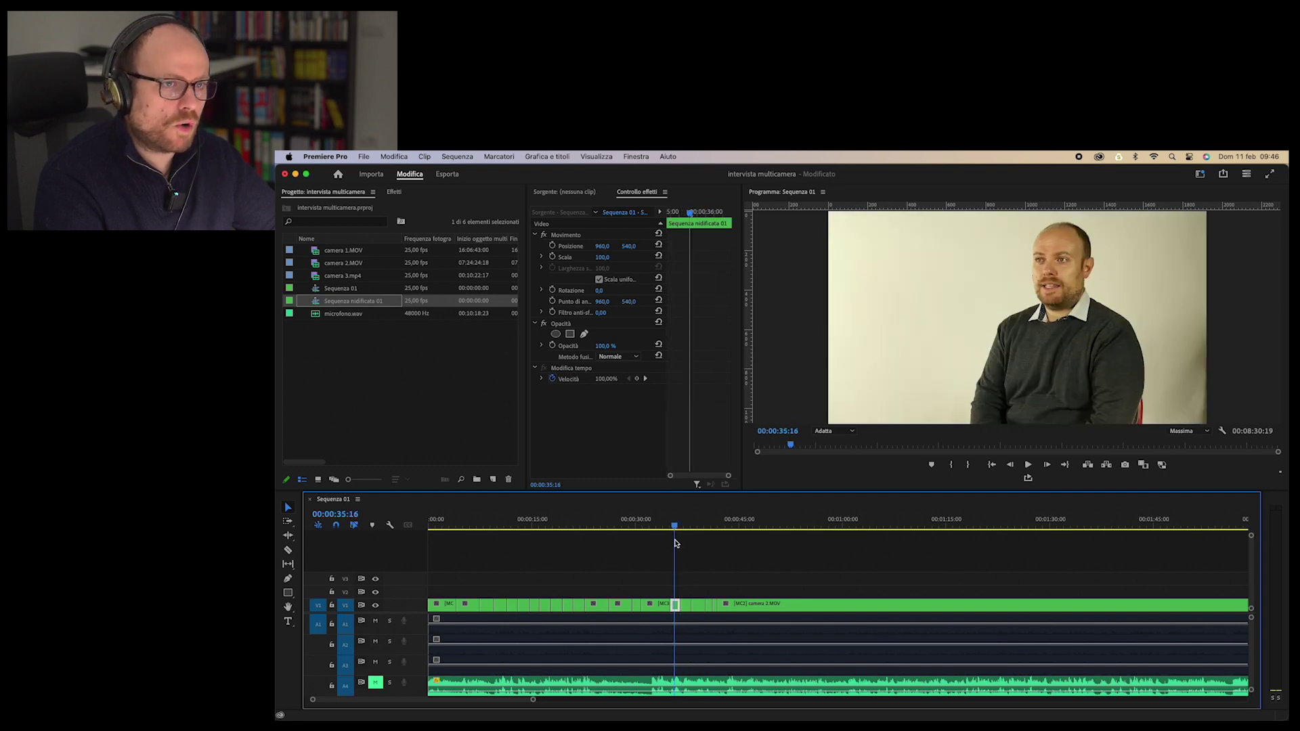
pyautogui.moveTo(675, 542); pyautogui.dragTo(696, 546)
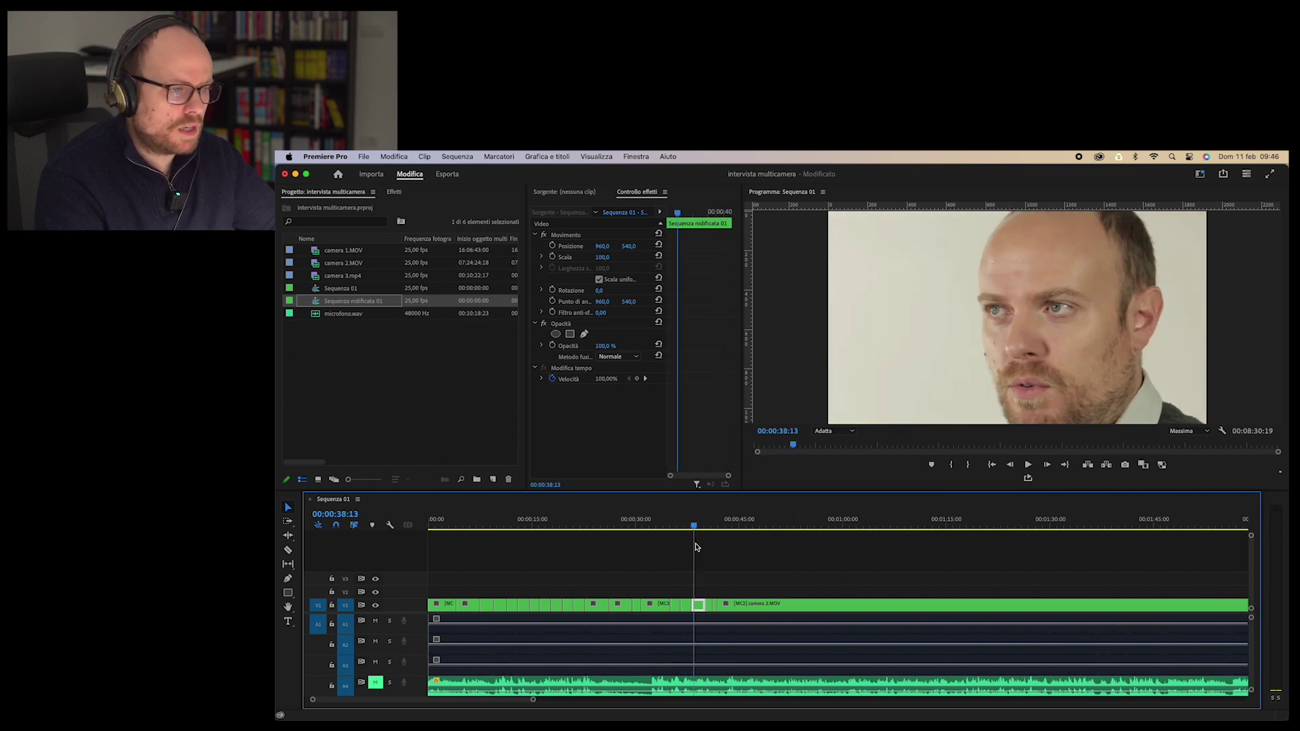
pyautogui.moveTo(697, 547); pyautogui.dragTo(677, 552)
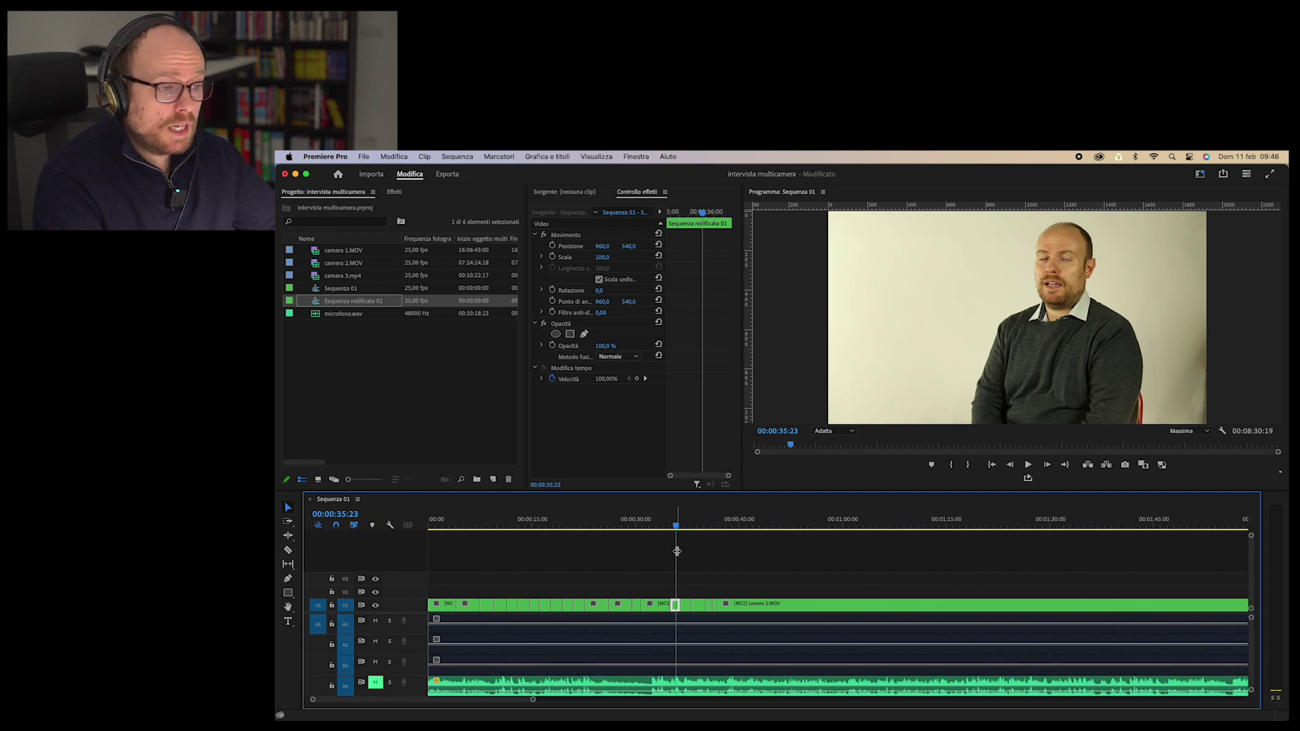
# Step: View the V1 multicamera segment just before 00:00:35:23 in the source monitor and return to the effect controls
pyautogui.click(697, 565)
pyautogui.click(674, 608)
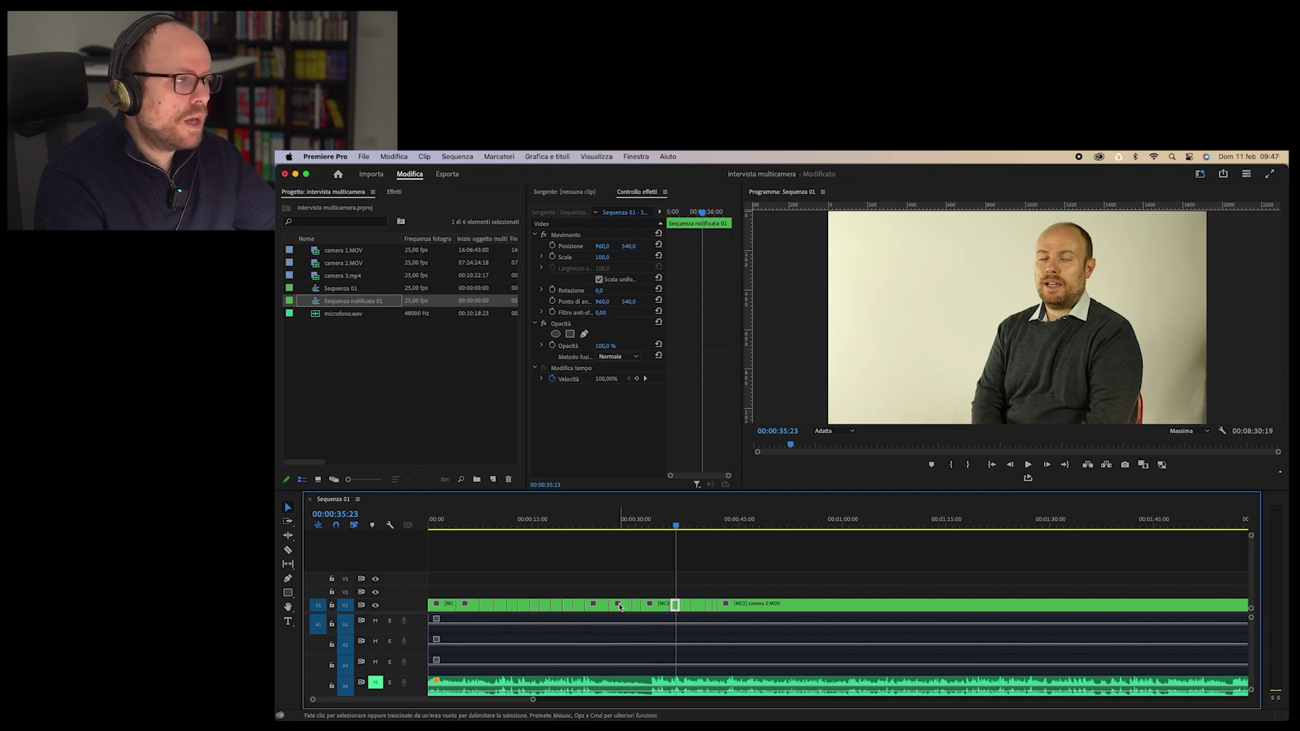
pyautogui.doubleClick(655, 610)
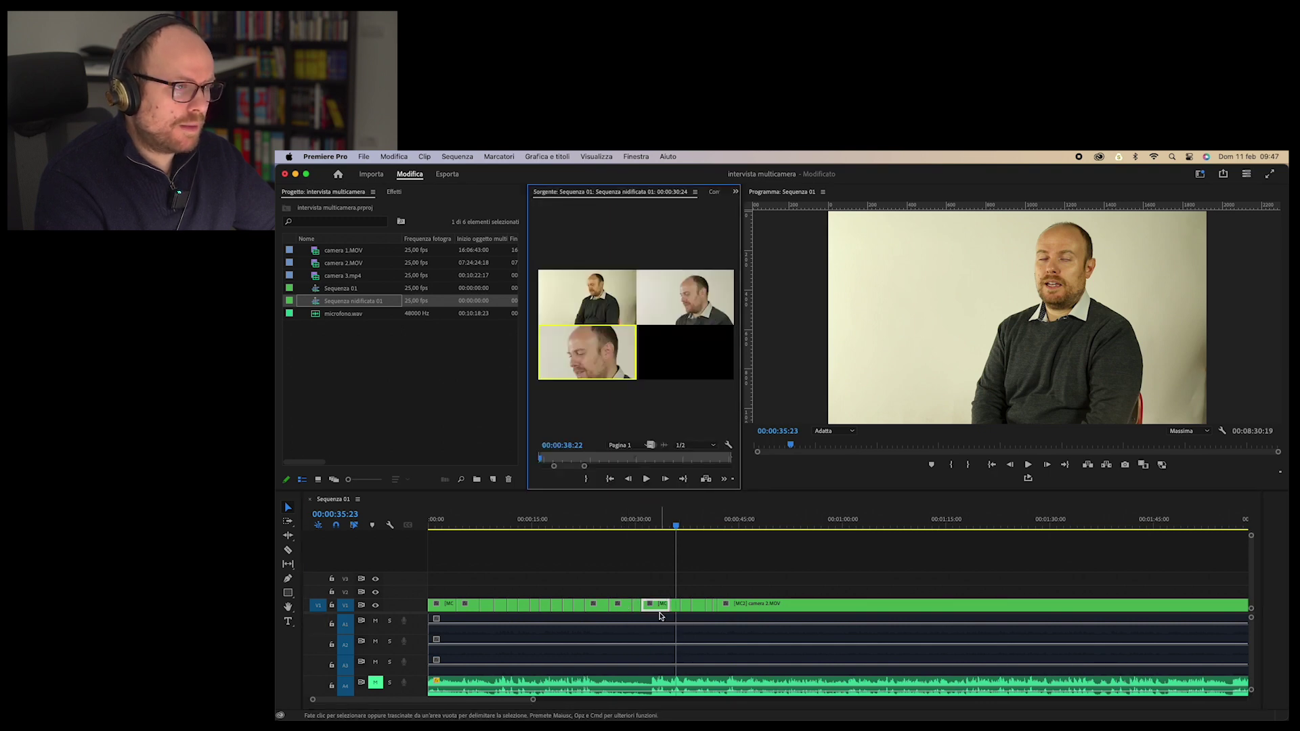
pyautogui.click(711, 194)
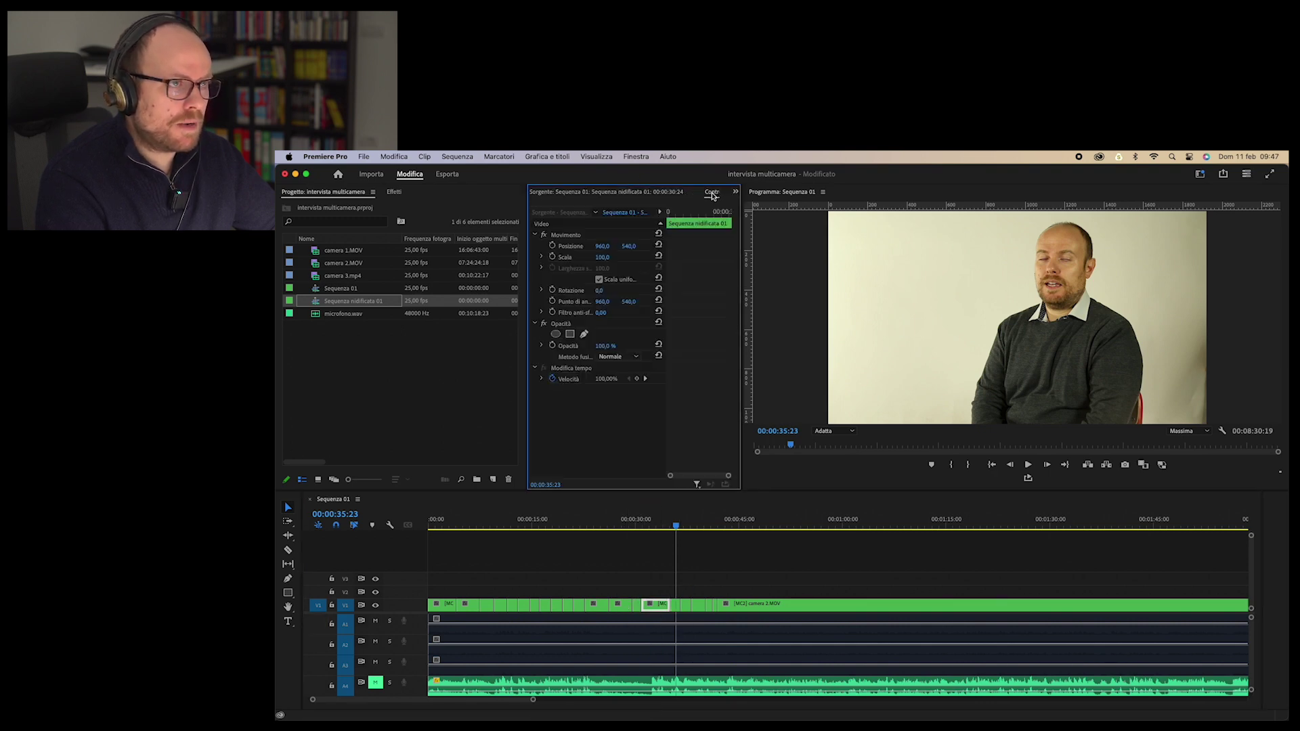
# Step: Open the nested sequence Sequenza nidificata 01 from the project in the timeline
pyautogui.click(333, 302)
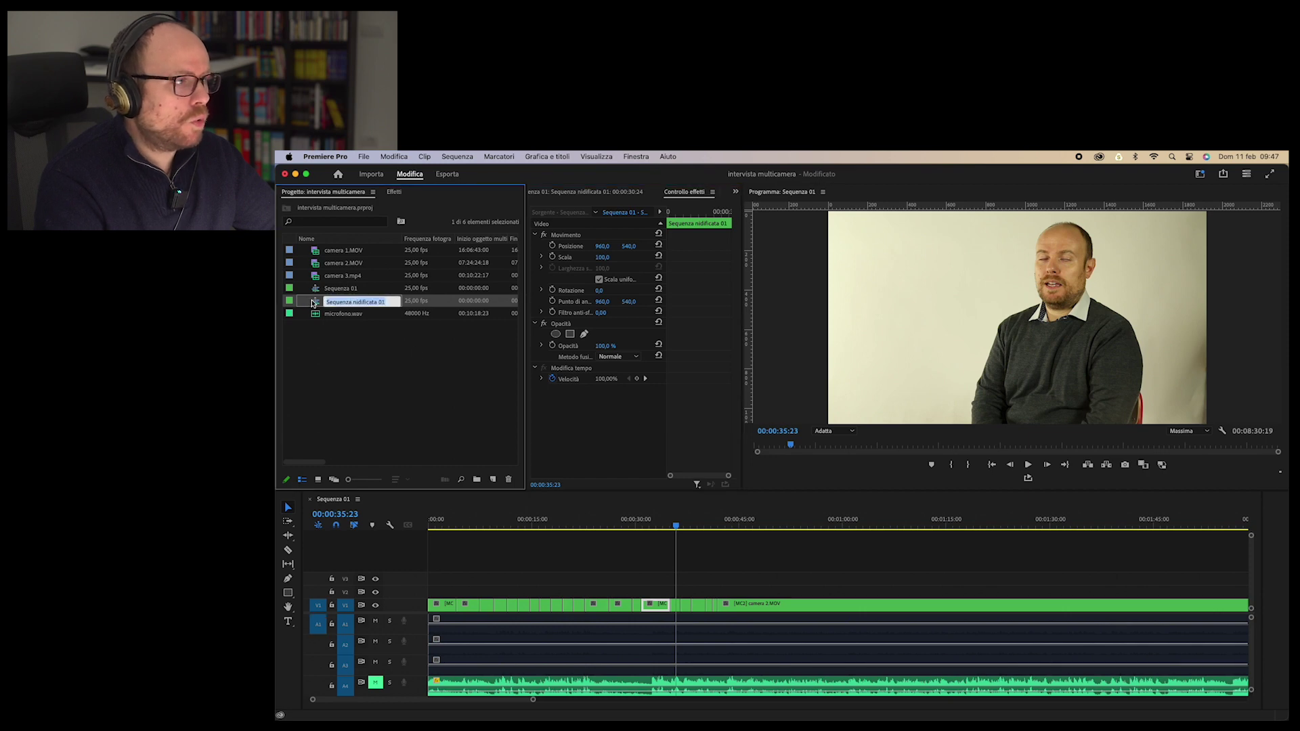
pyautogui.click(314, 305)
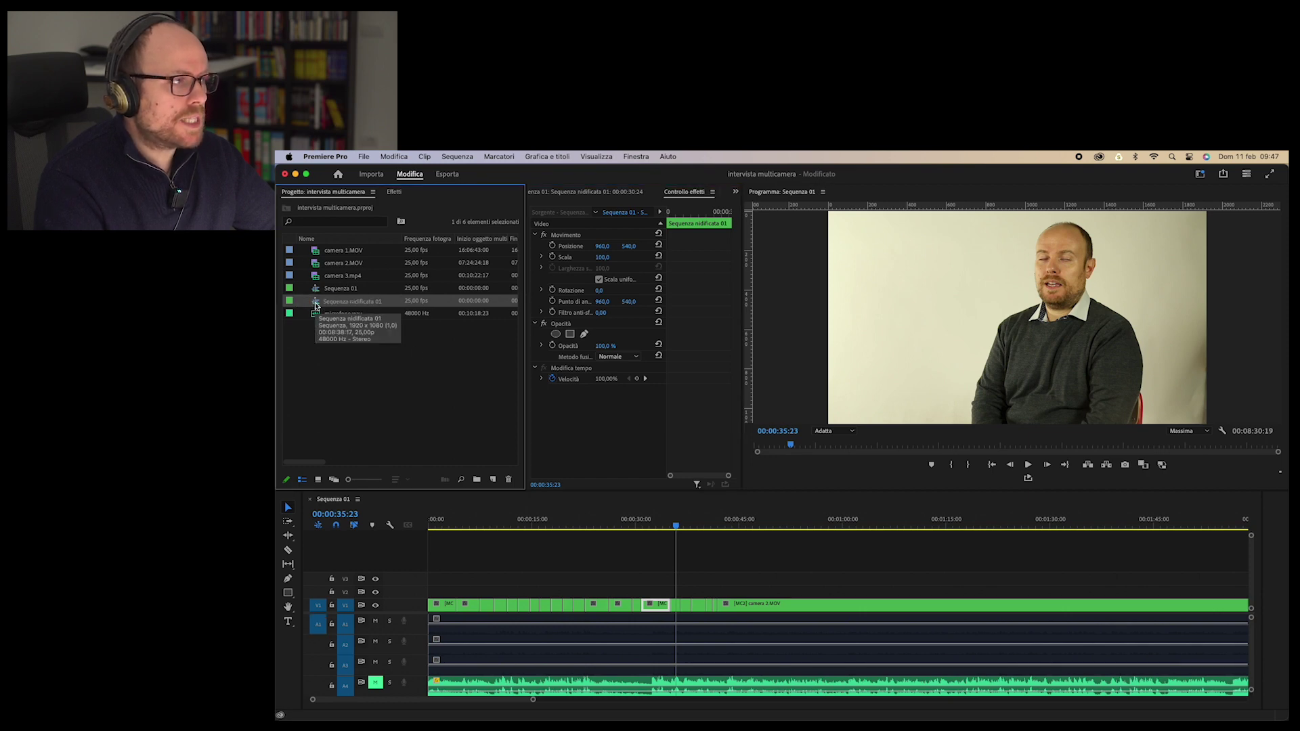
pyautogui.doubleClick(314, 305)
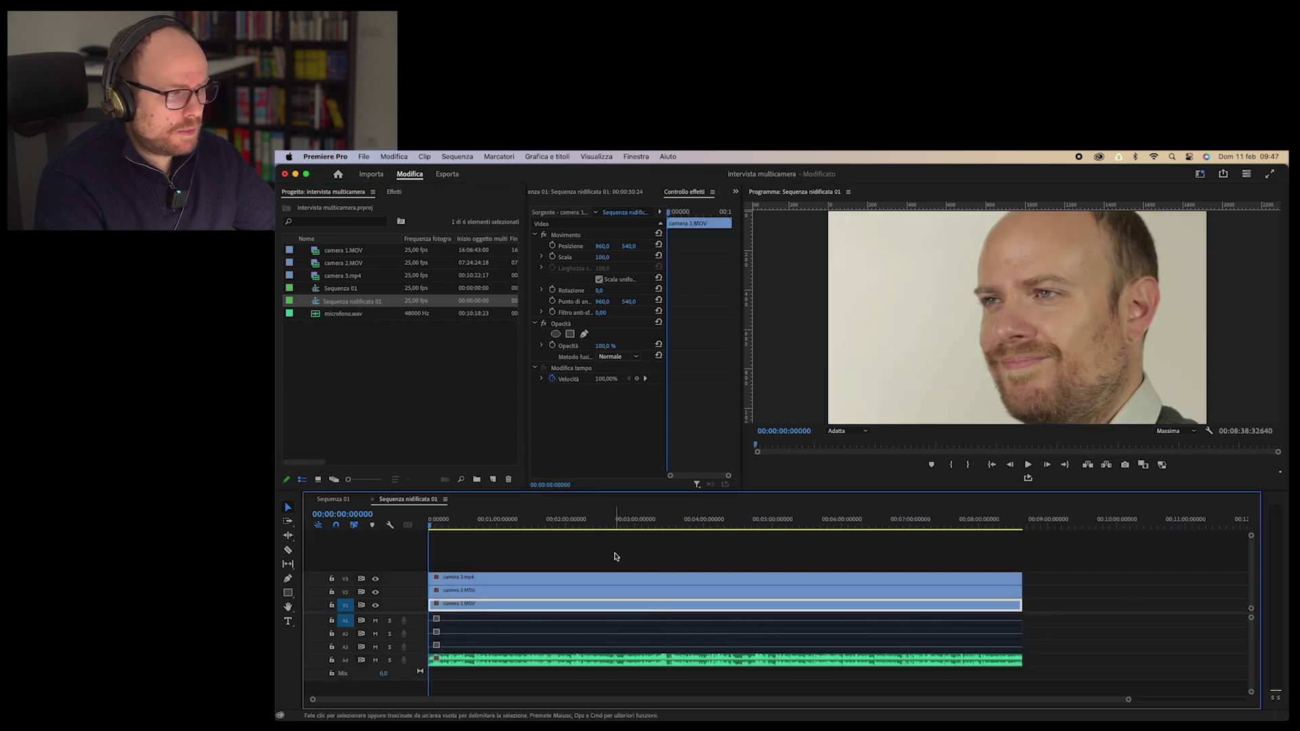
# Step: Inspect the three camera clips on V1, V2 and V3 of the nested sequence by selecting each in turn
pyautogui.click(518, 591)
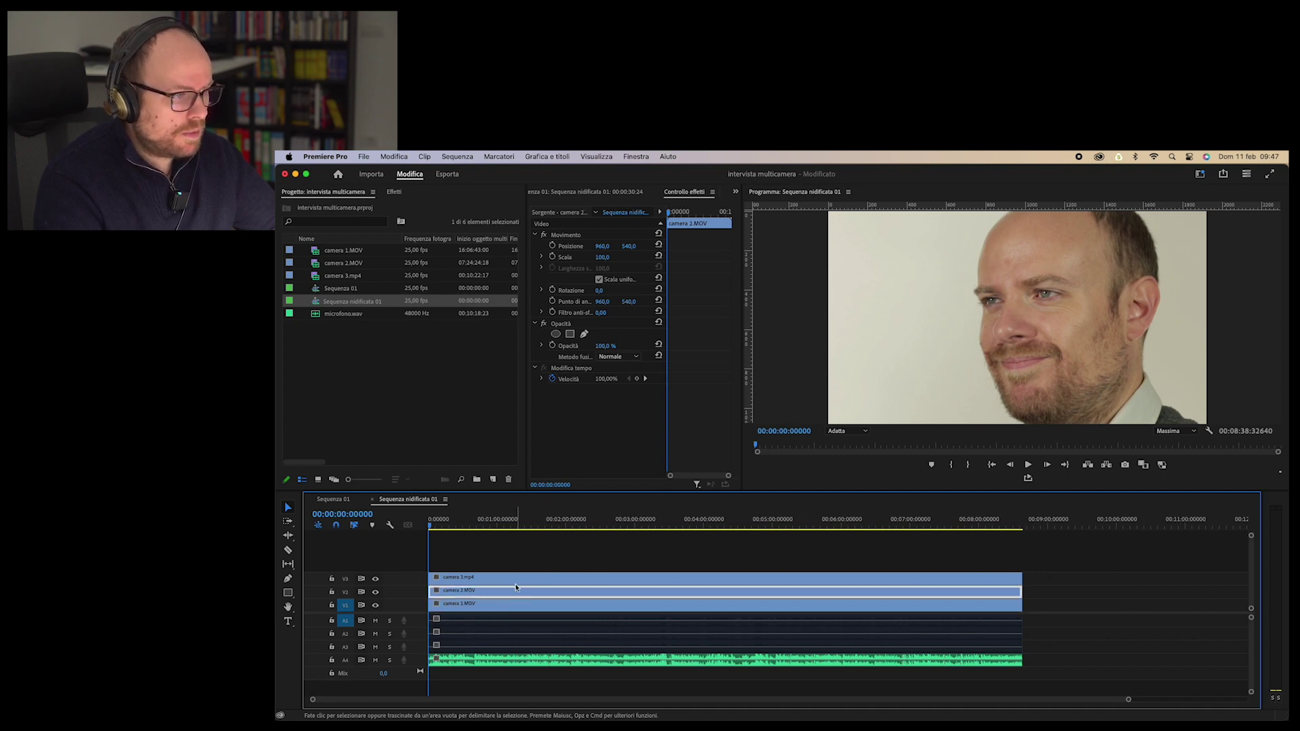
pyautogui.click(514, 579)
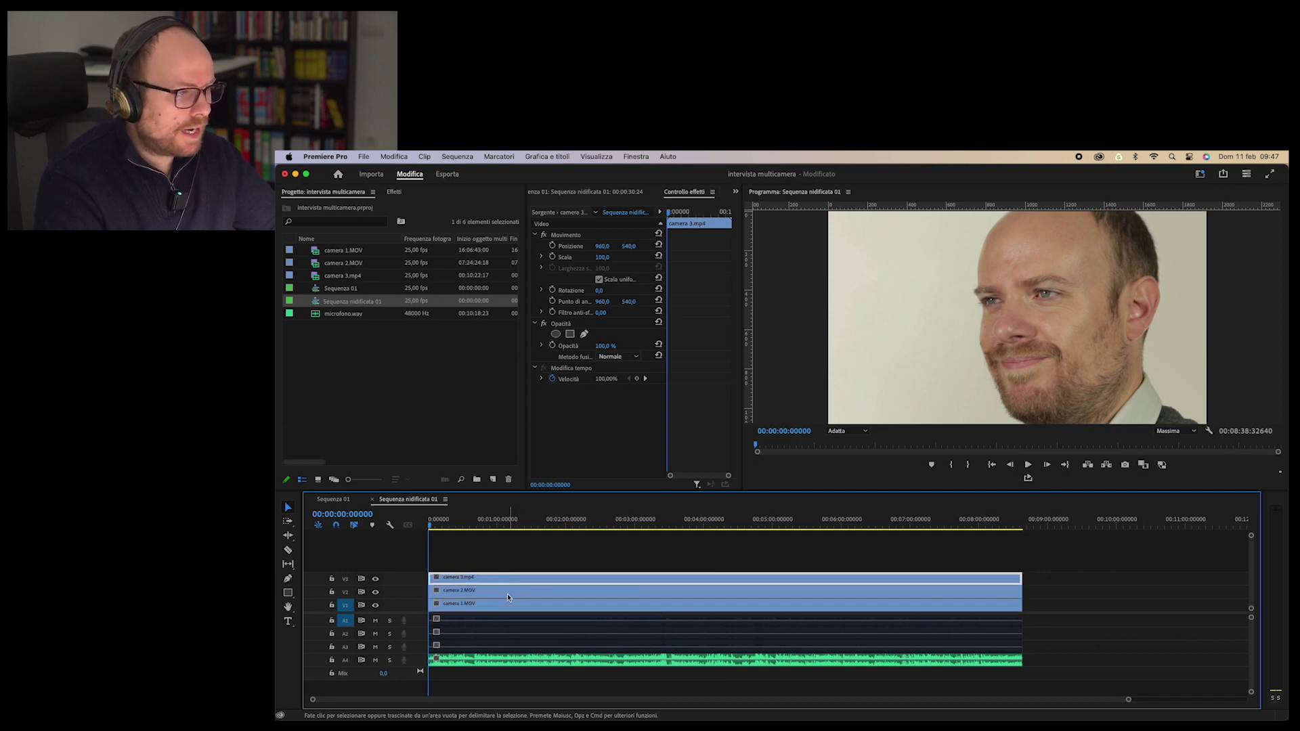
pyautogui.click(501, 608)
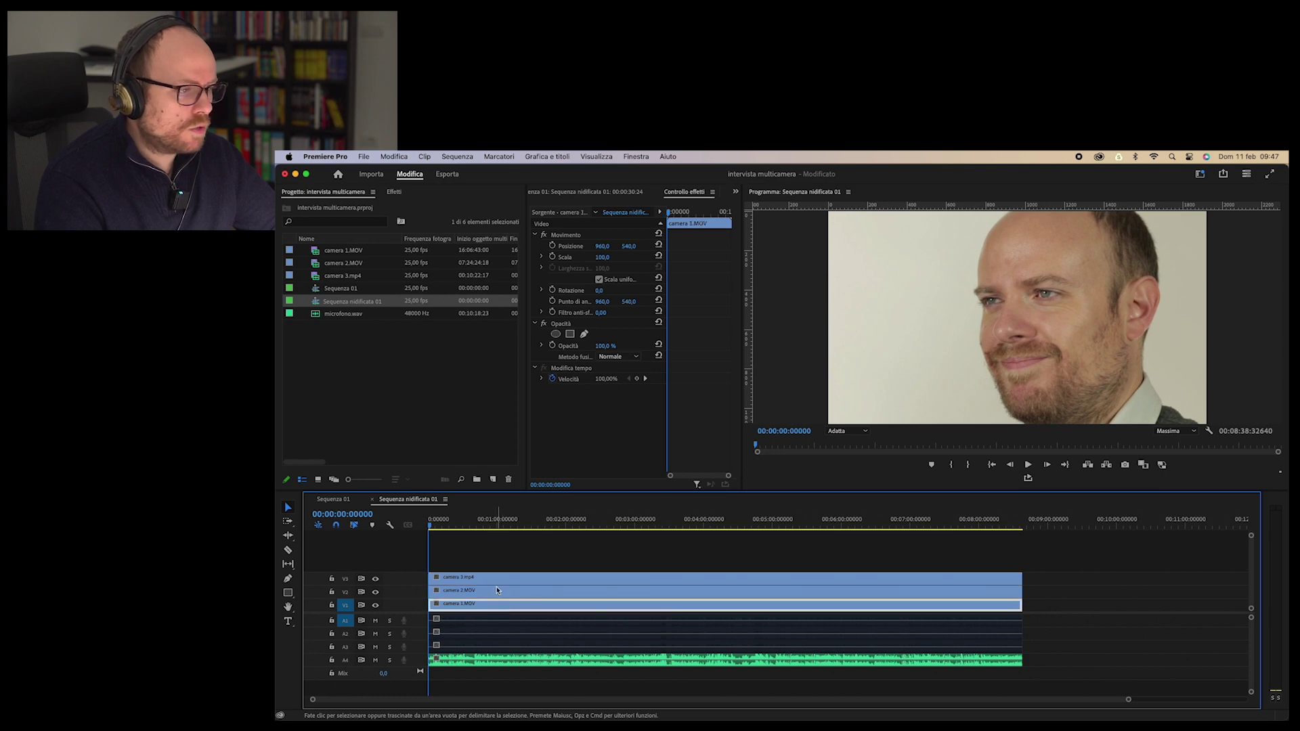
pyautogui.click(499, 594)
pyautogui.click(494, 580)
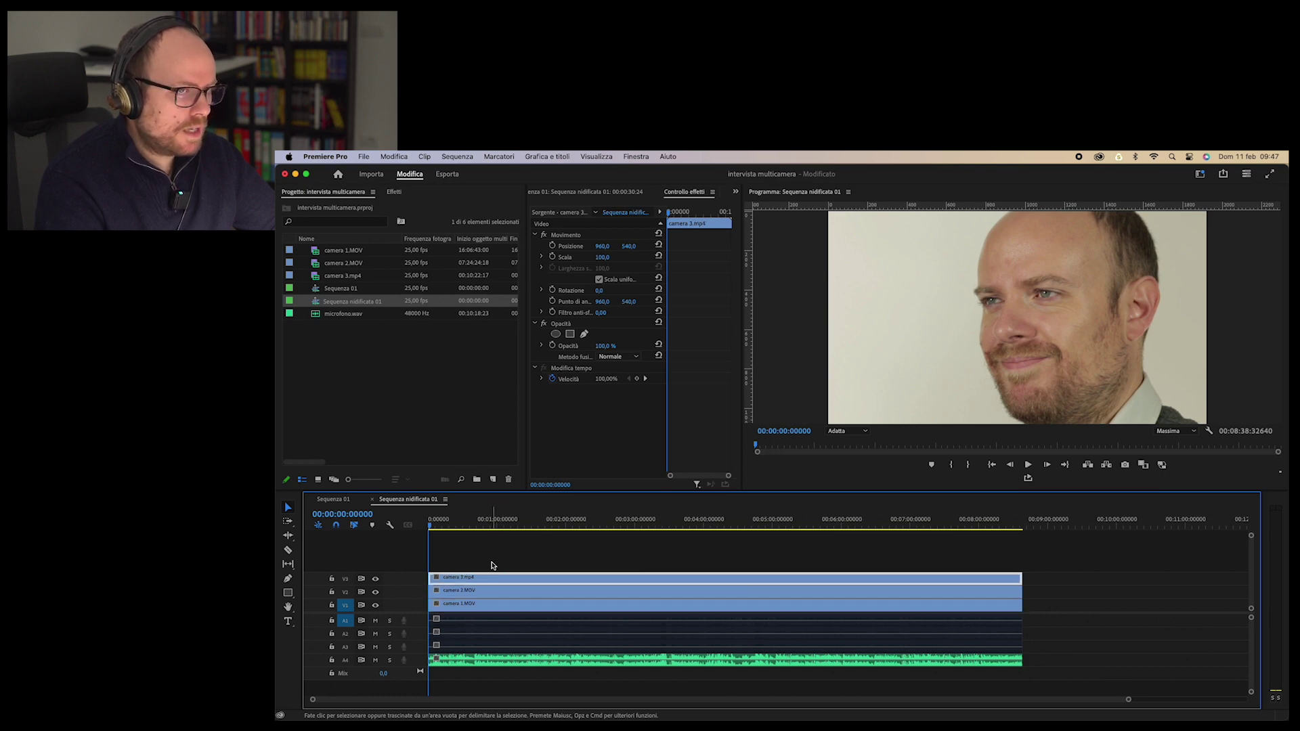
pyautogui.click(492, 566)
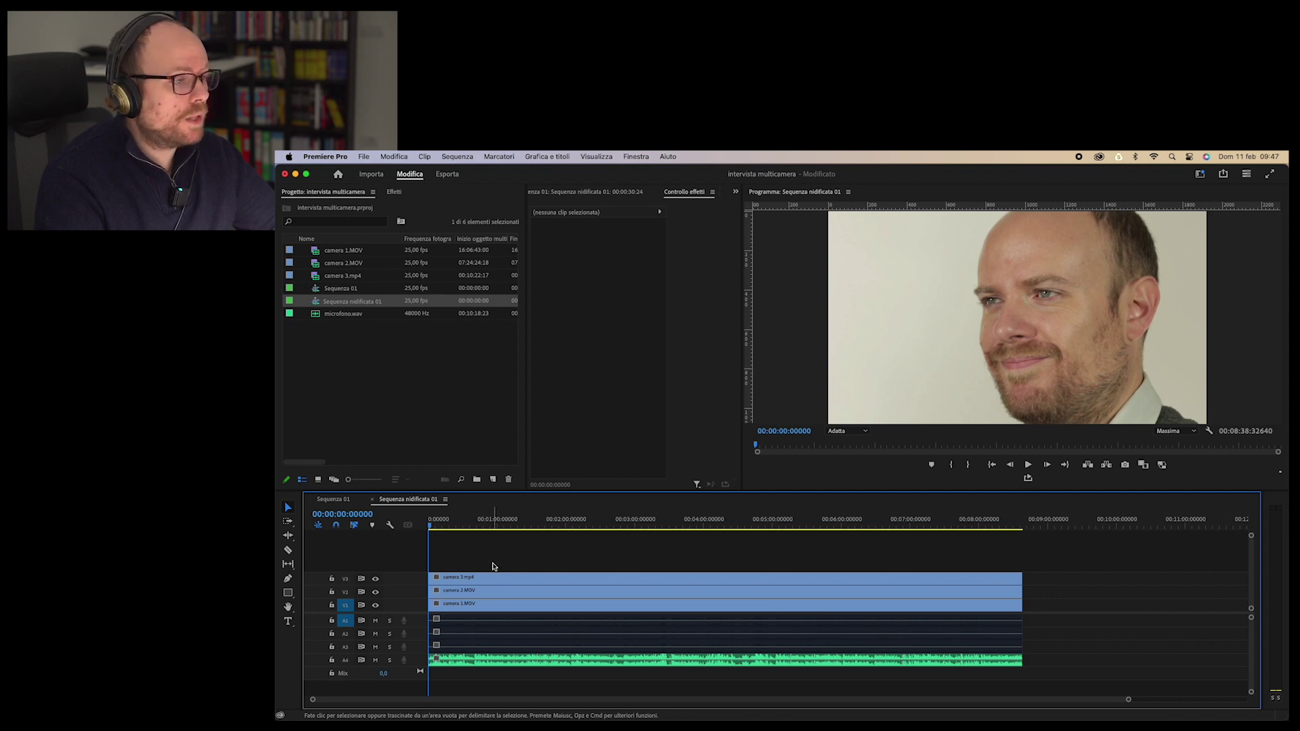
pyautogui.click(500, 580)
pyautogui.click(502, 595)
pyautogui.click(504, 602)
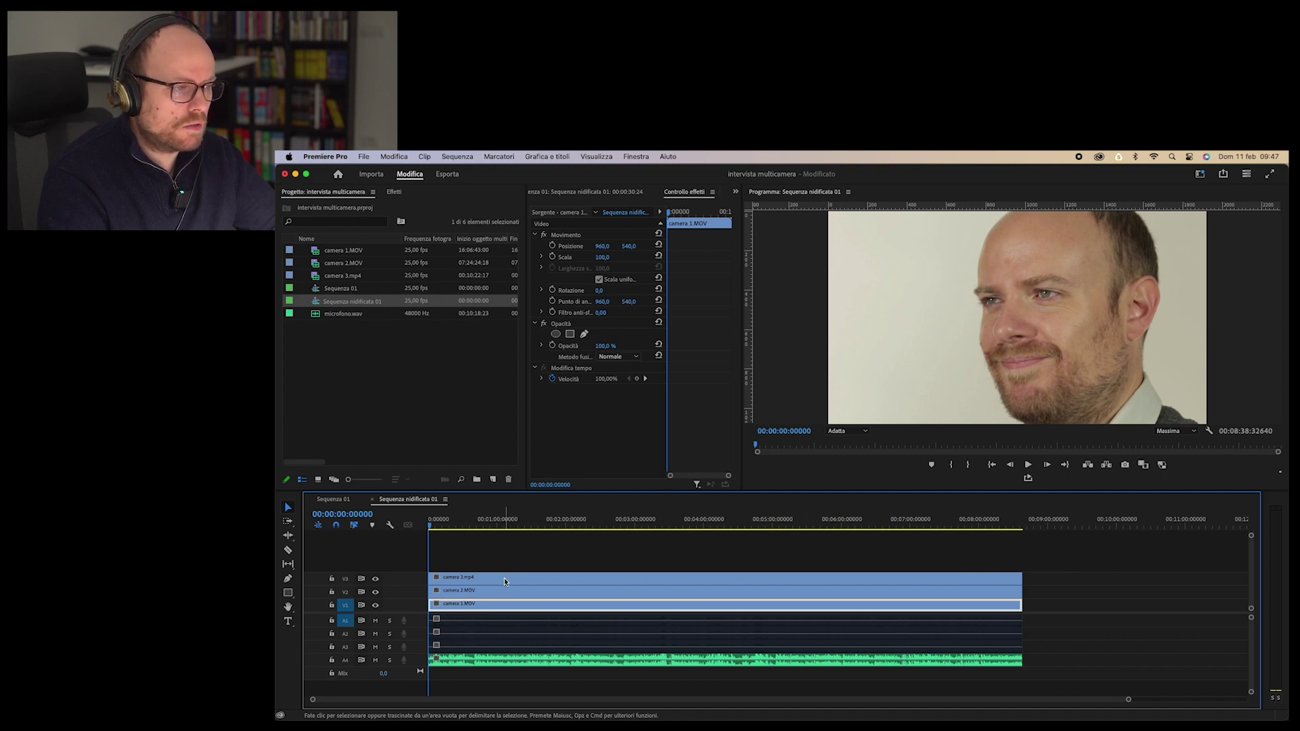
pyautogui.click(503, 579)
pyautogui.click(501, 589)
pyautogui.click(497, 602)
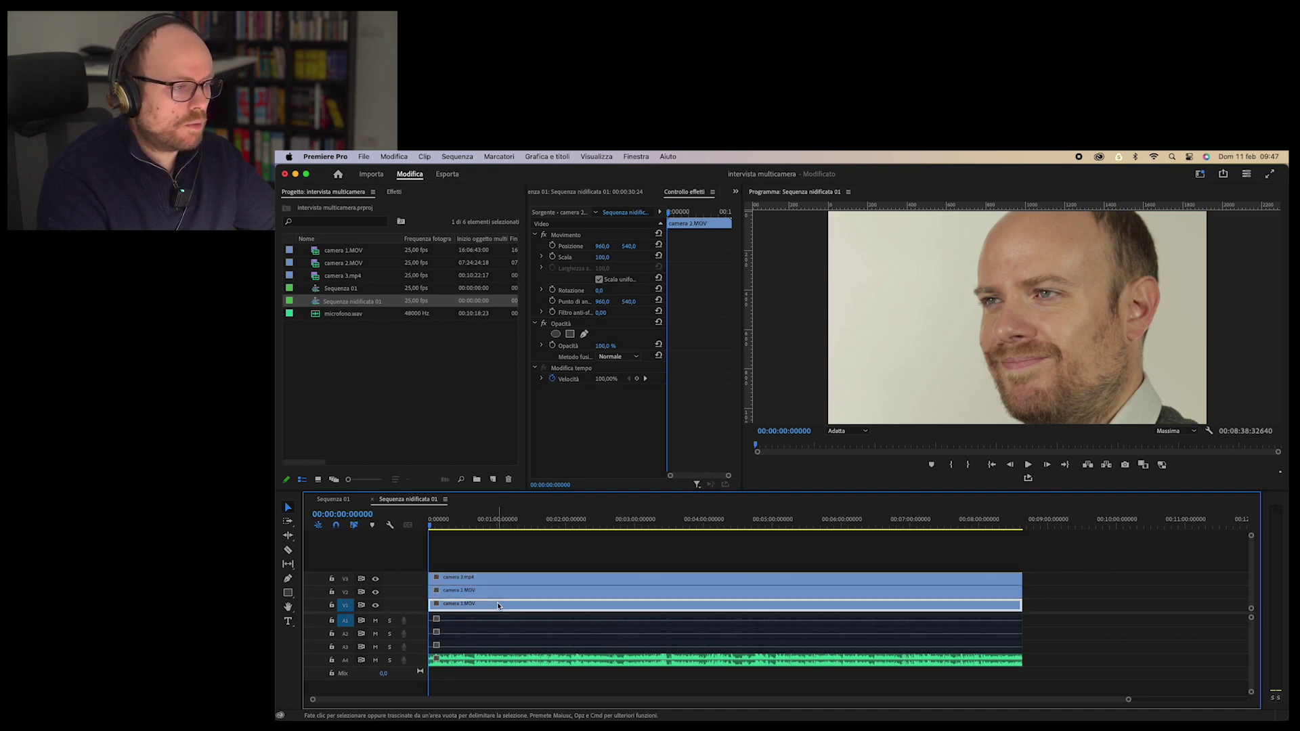
# Step: Review earlier cuts in Sequenza 01 back to 00:00:23:00 and return to the nested sequence Sequenza nidificata 01
pyautogui.click(333, 501)
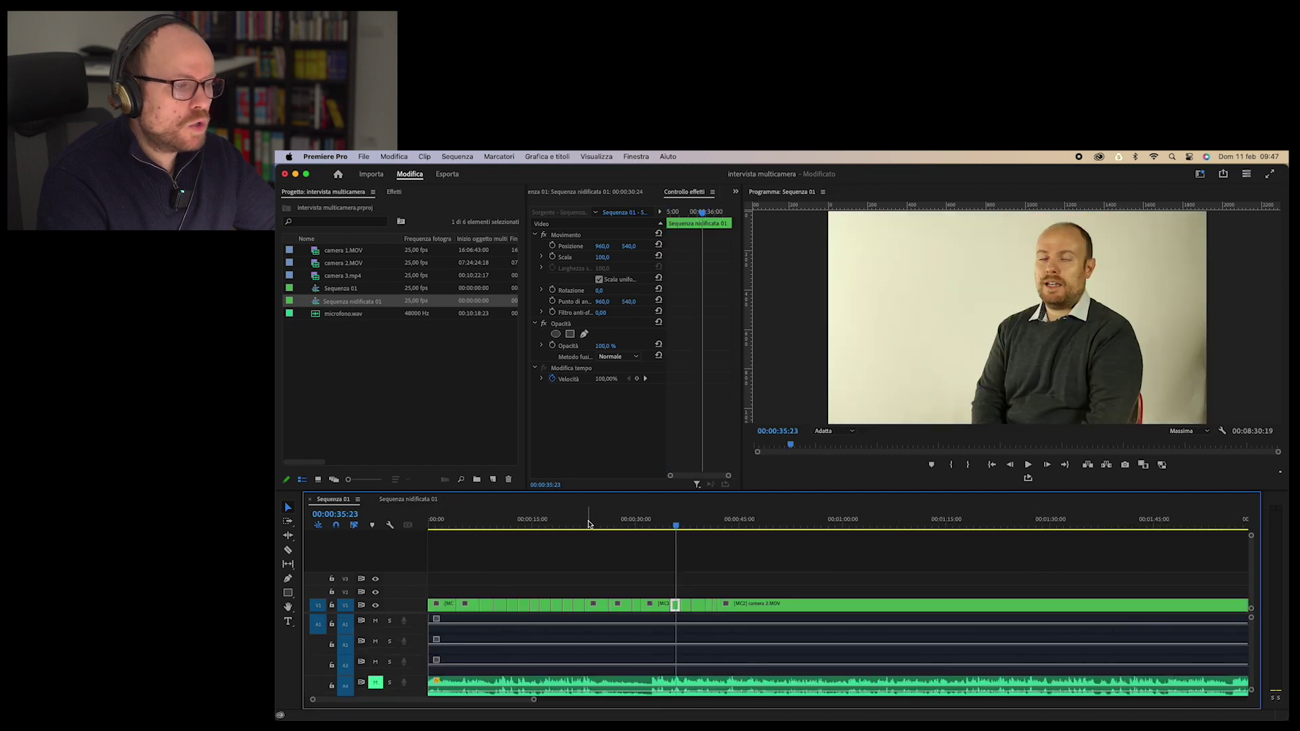
pyautogui.press('Up')
pyautogui.press('Up')
pyautogui.press('Up')
pyautogui.press('Up')
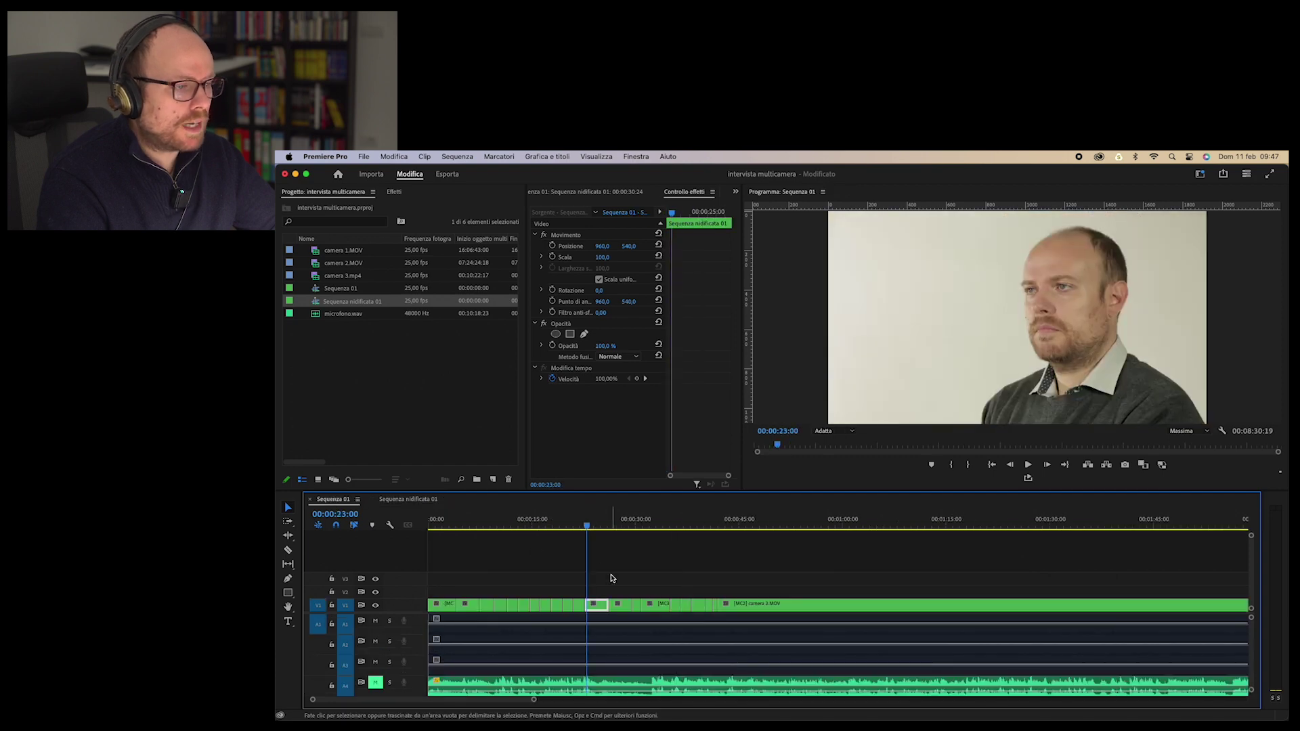
pyautogui.click(408, 500)
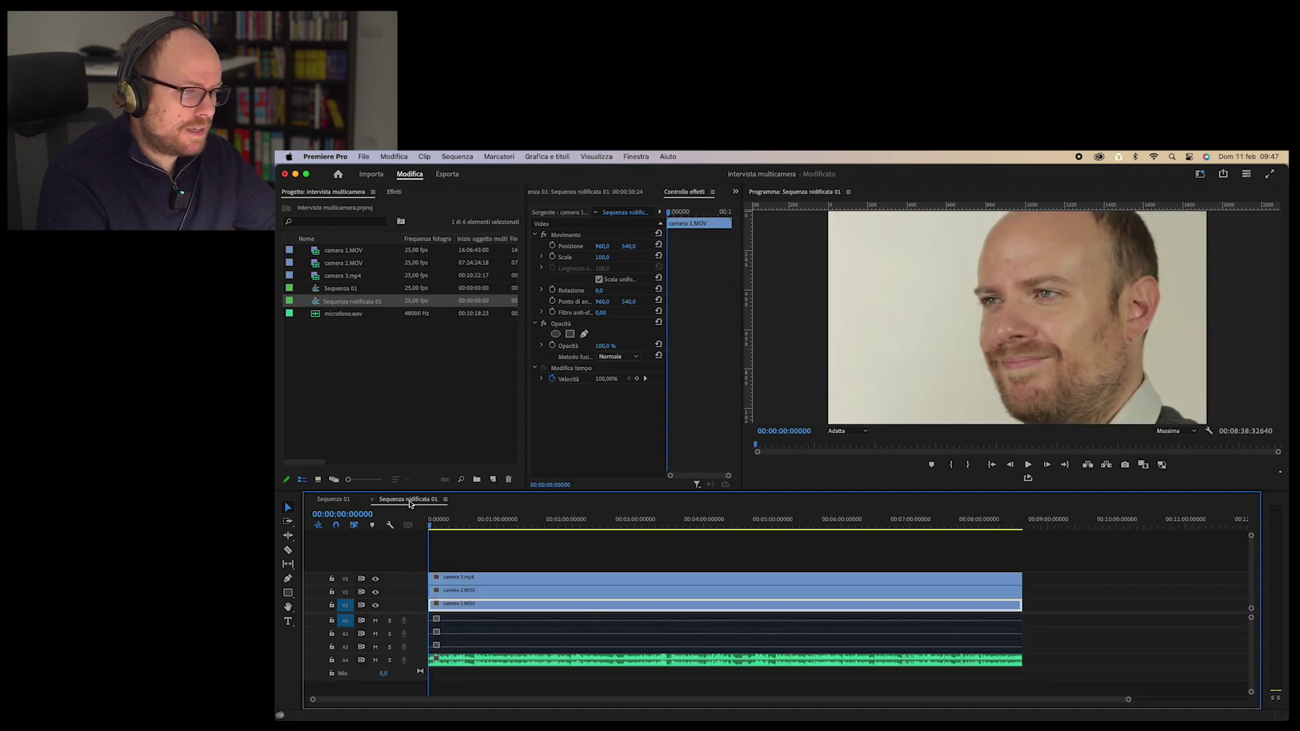
# Step: Find the Bianco e nero video effect and apply it to camera 3.mp4 in the nested sequence
pyautogui.click(493, 520)
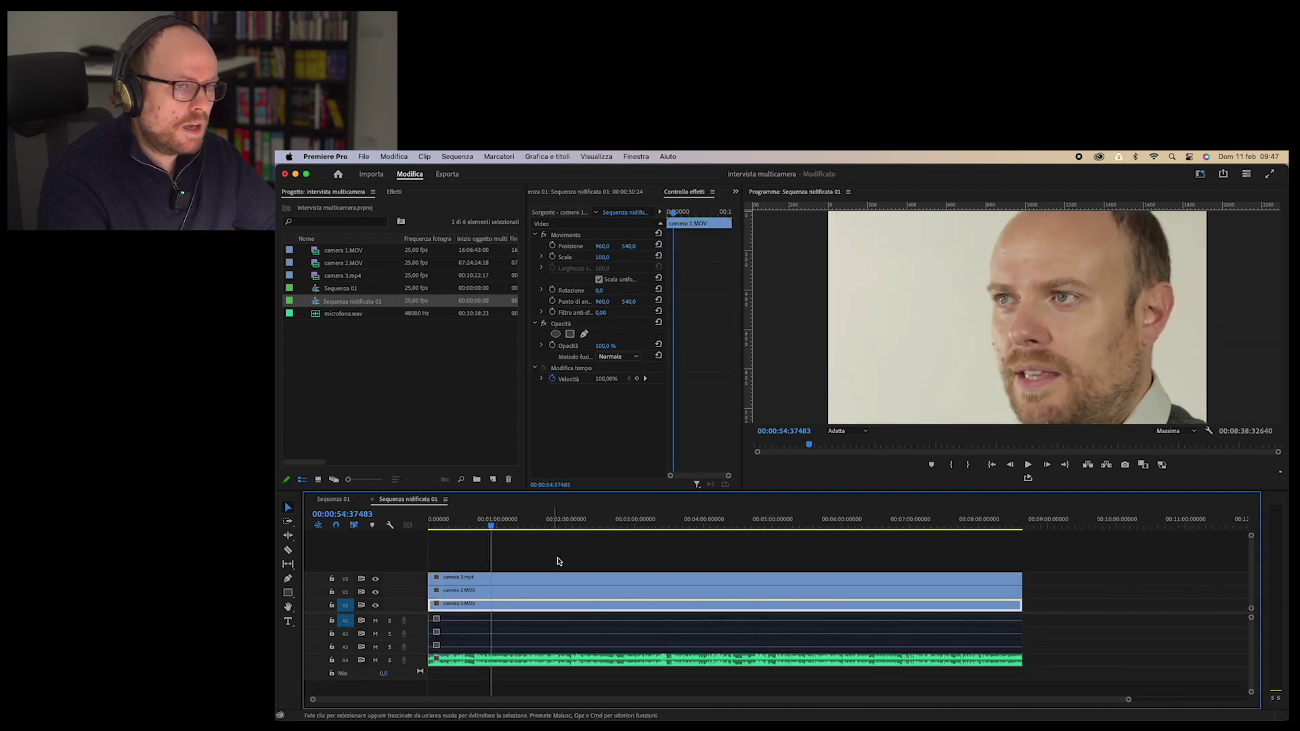
pyautogui.click(394, 192)
pyautogui.click(332, 207)
pyautogui.write('bianco')
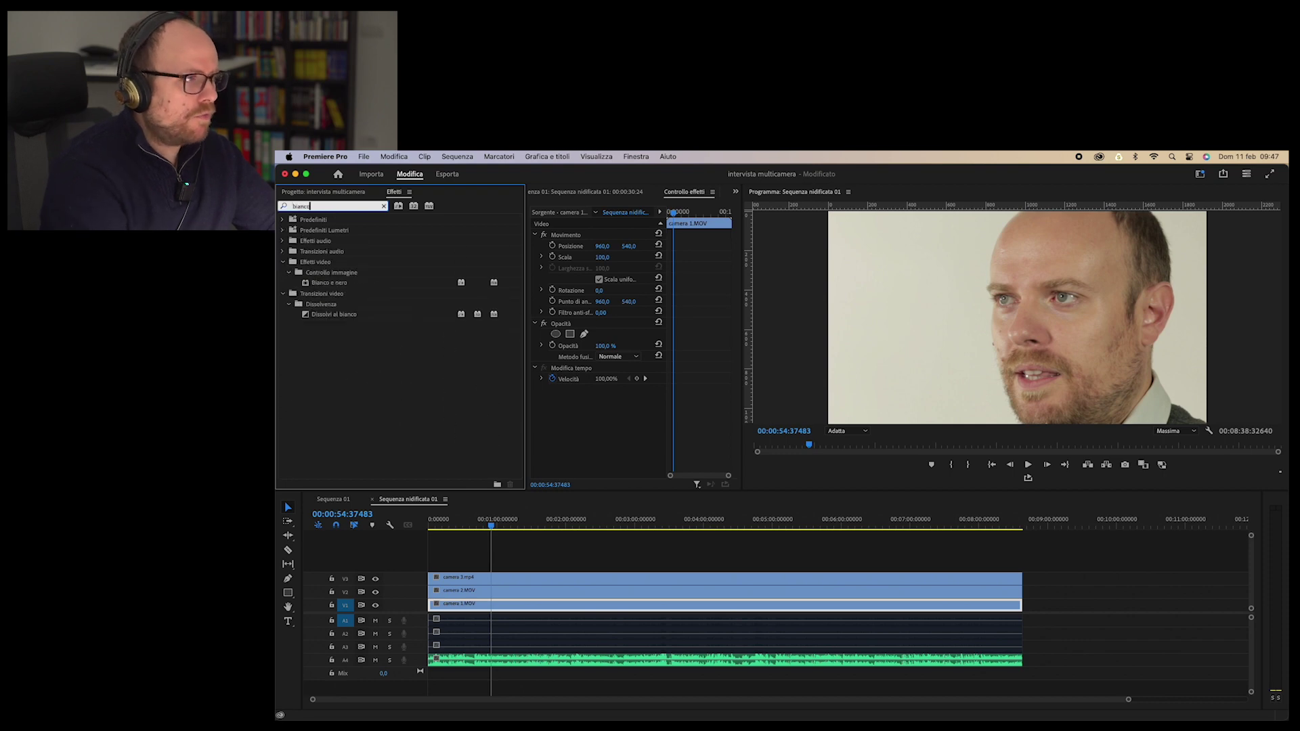
pyautogui.moveTo(330, 282); pyautogui.dragTo(530, 578)
# Step: Play Sequenza 01 from several points to check the black-and-white effect, and select the camera 3 segment at 00:00:41:18
pyautogui.click(333, 499)
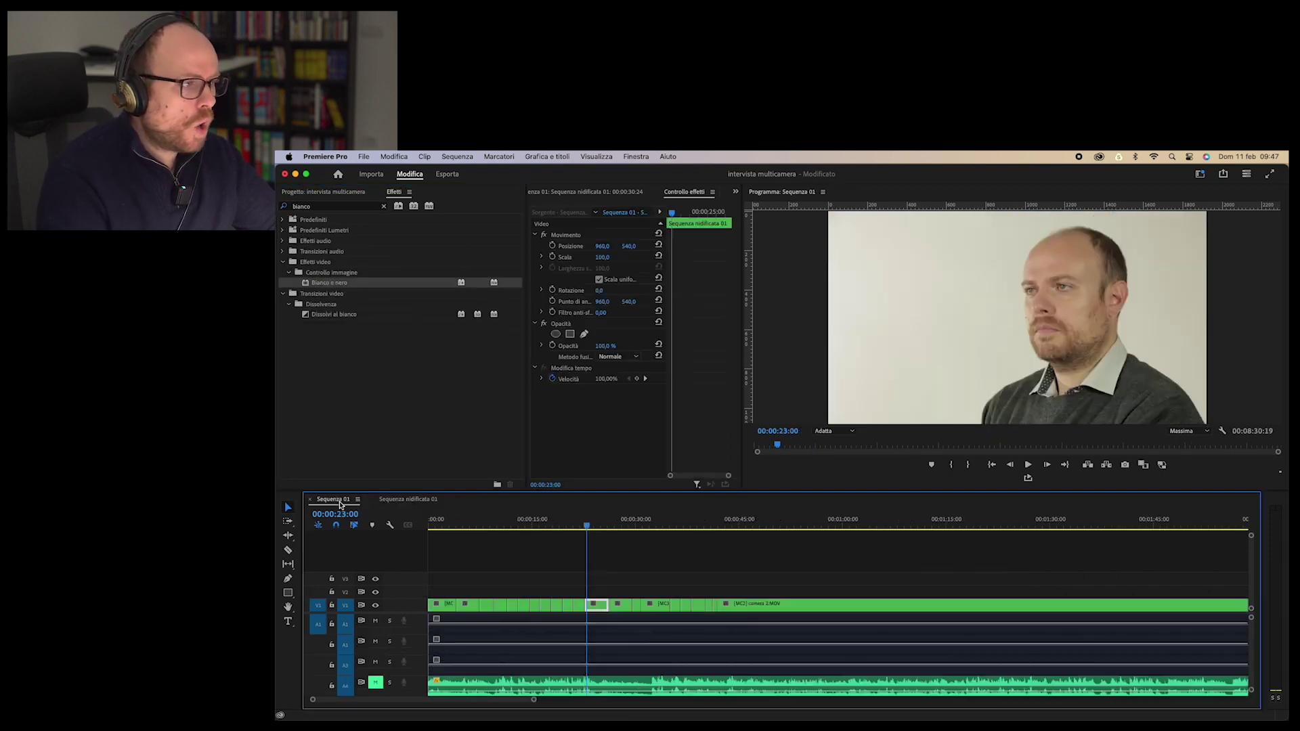
pyautogui.click(557, 527)
pyautogui.press('space')
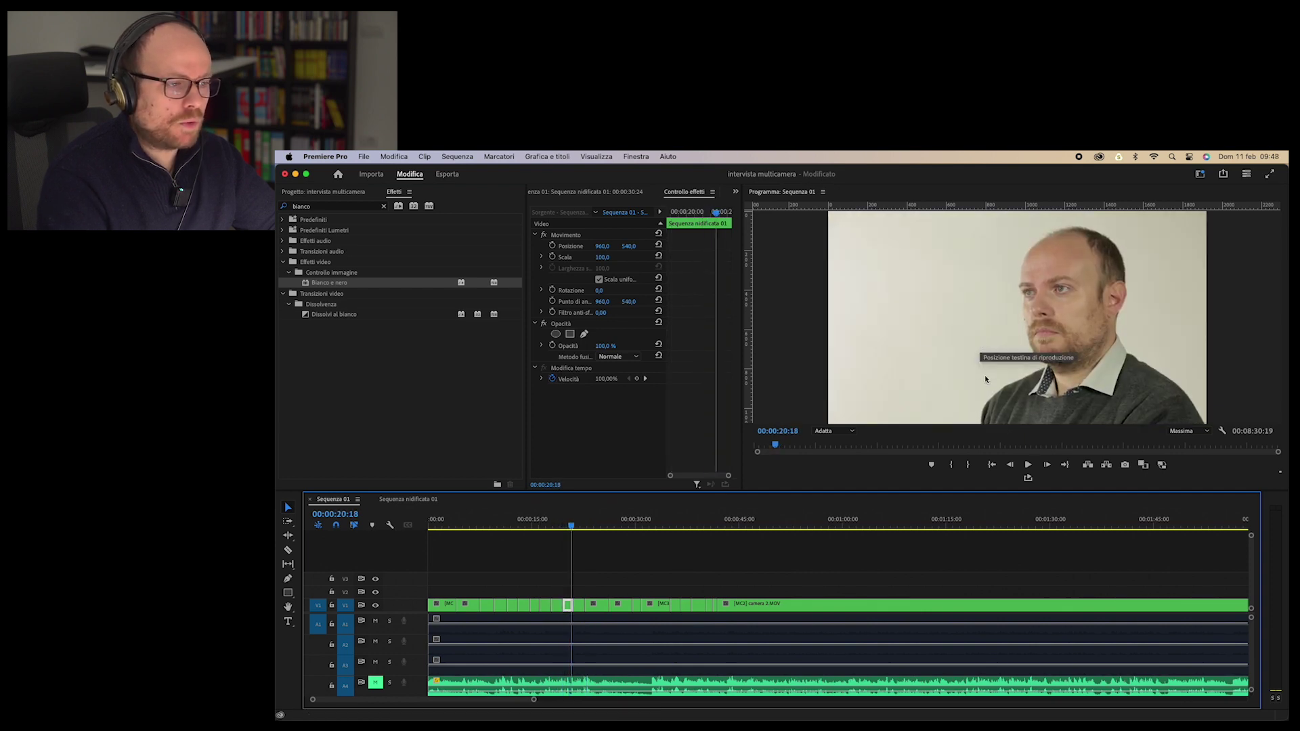
pyautogui.press('space')
pyautogui.click(671, 526)
pyautogui.press('space')
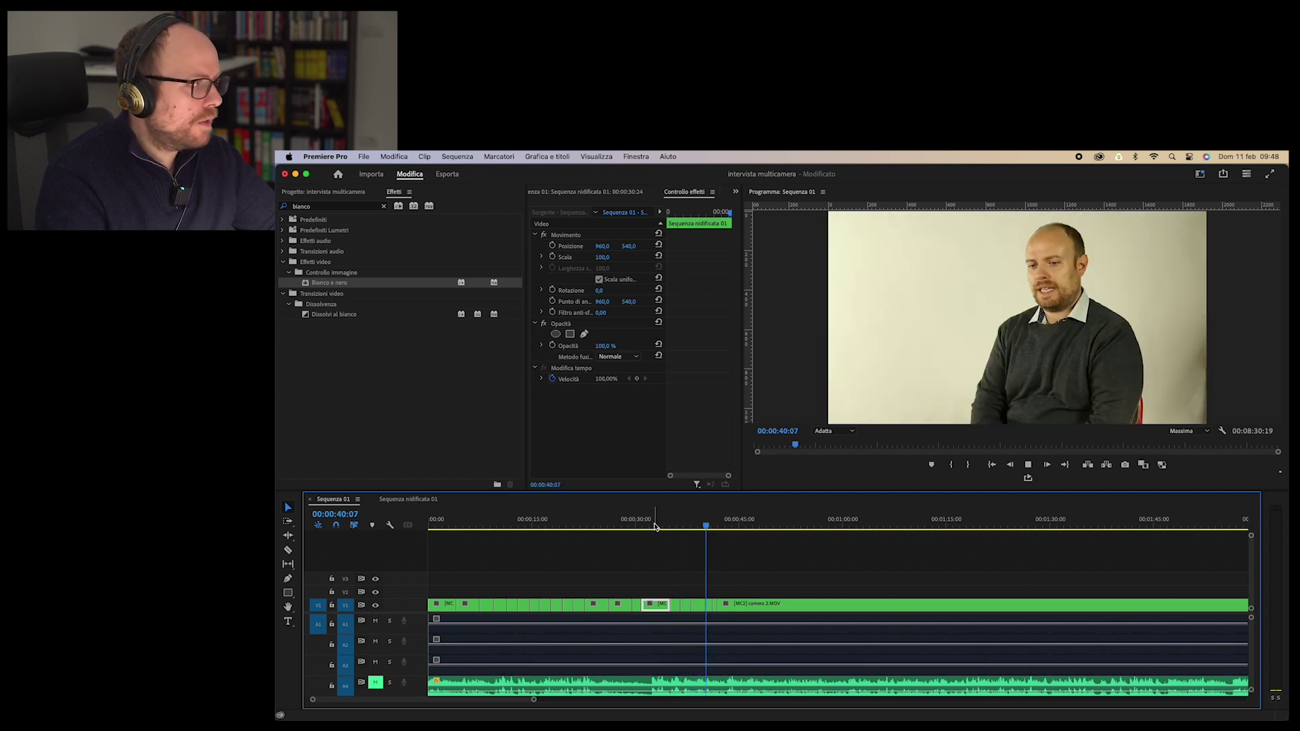
pyautogui.press('space')
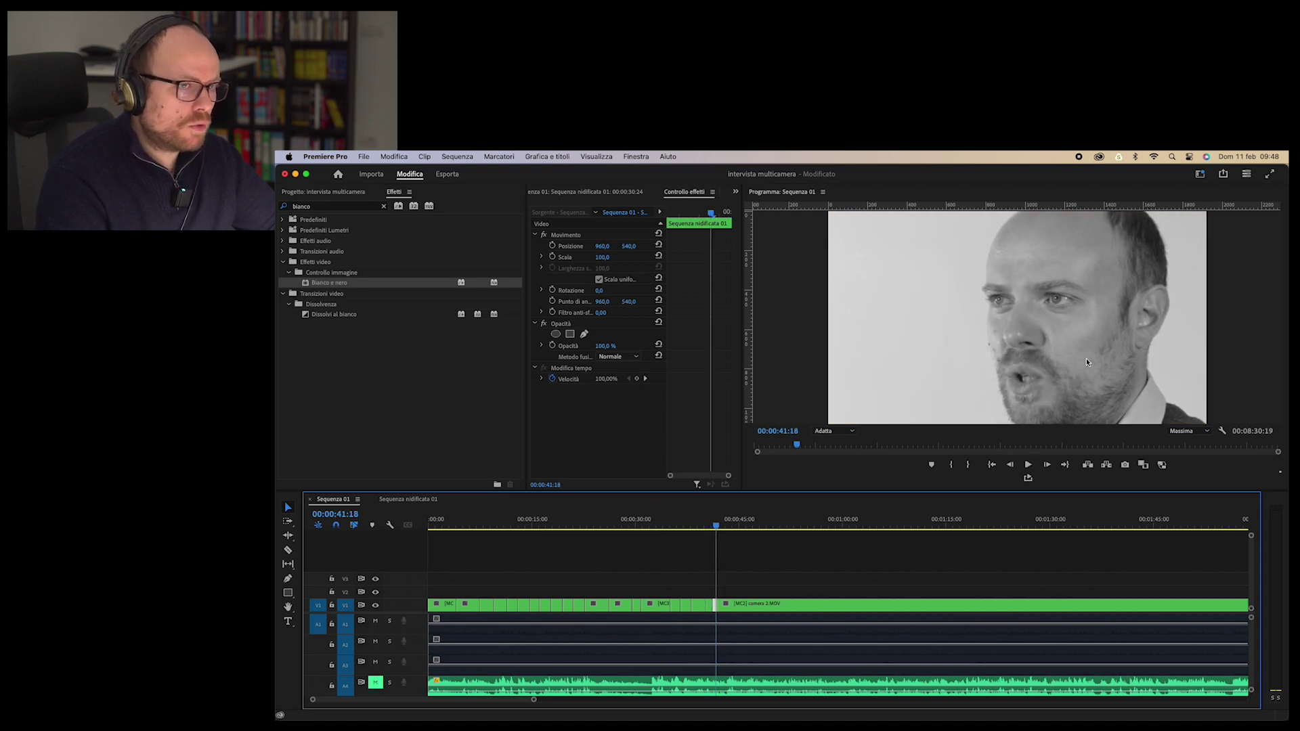
pyautogui.click(751, 581)
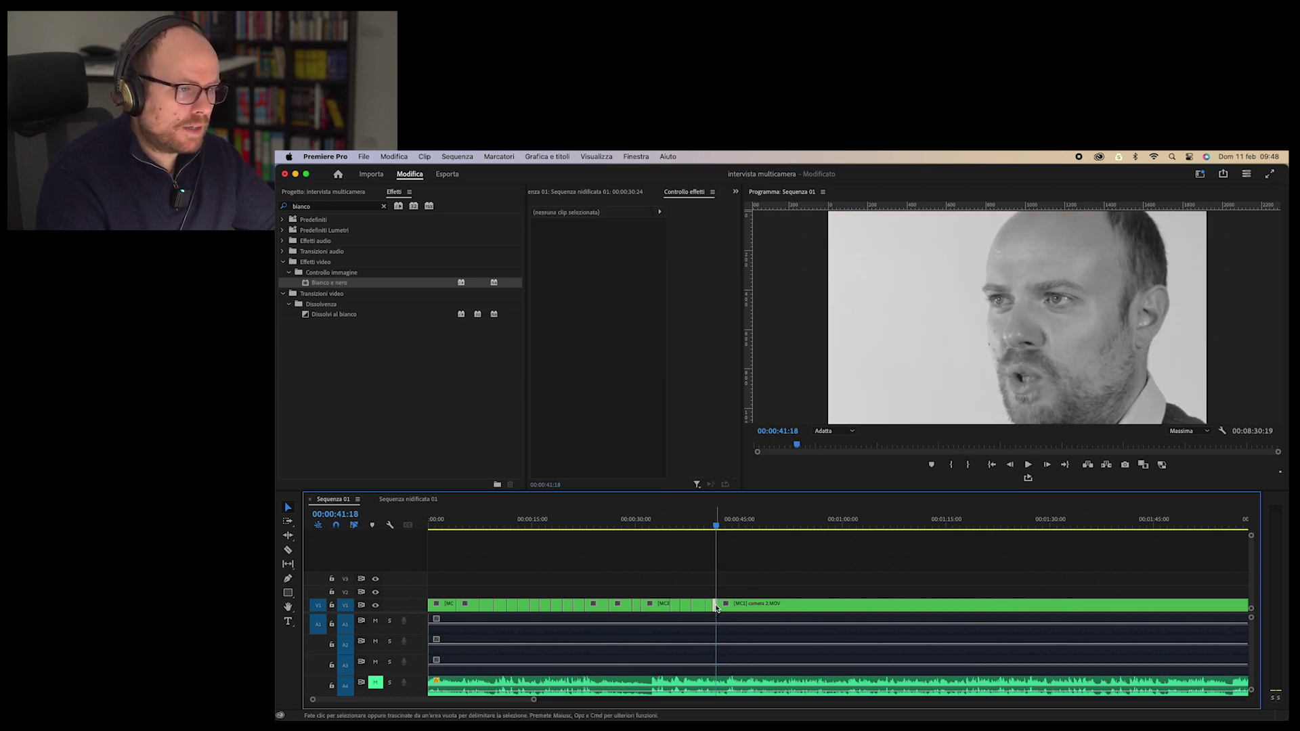
pyautogui.click(717, 607)
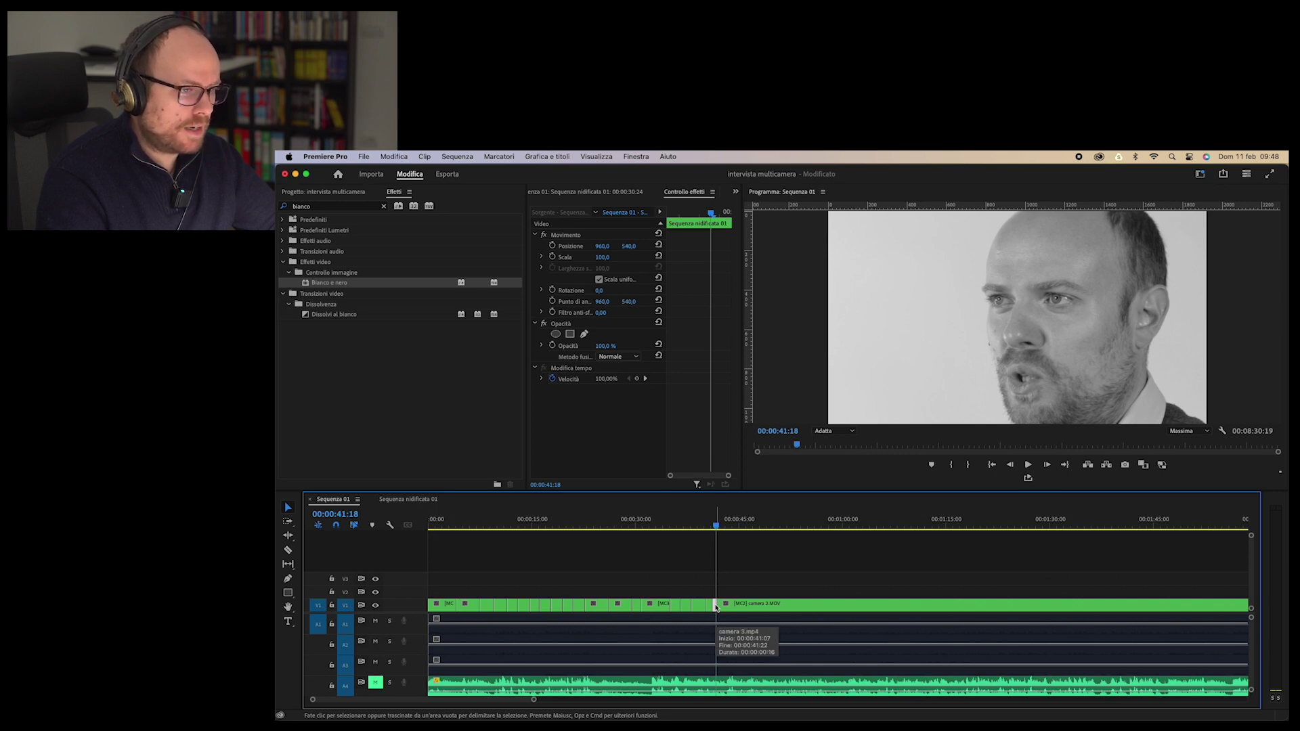
# Step: Inspect the effects on camera 3.mp4 in the nested sequence and go back to Sequenza 01
pyautogui.click(409, 502)
pyautogui.moveTo(448, 557); pyautogui.dragTo(474, 582)
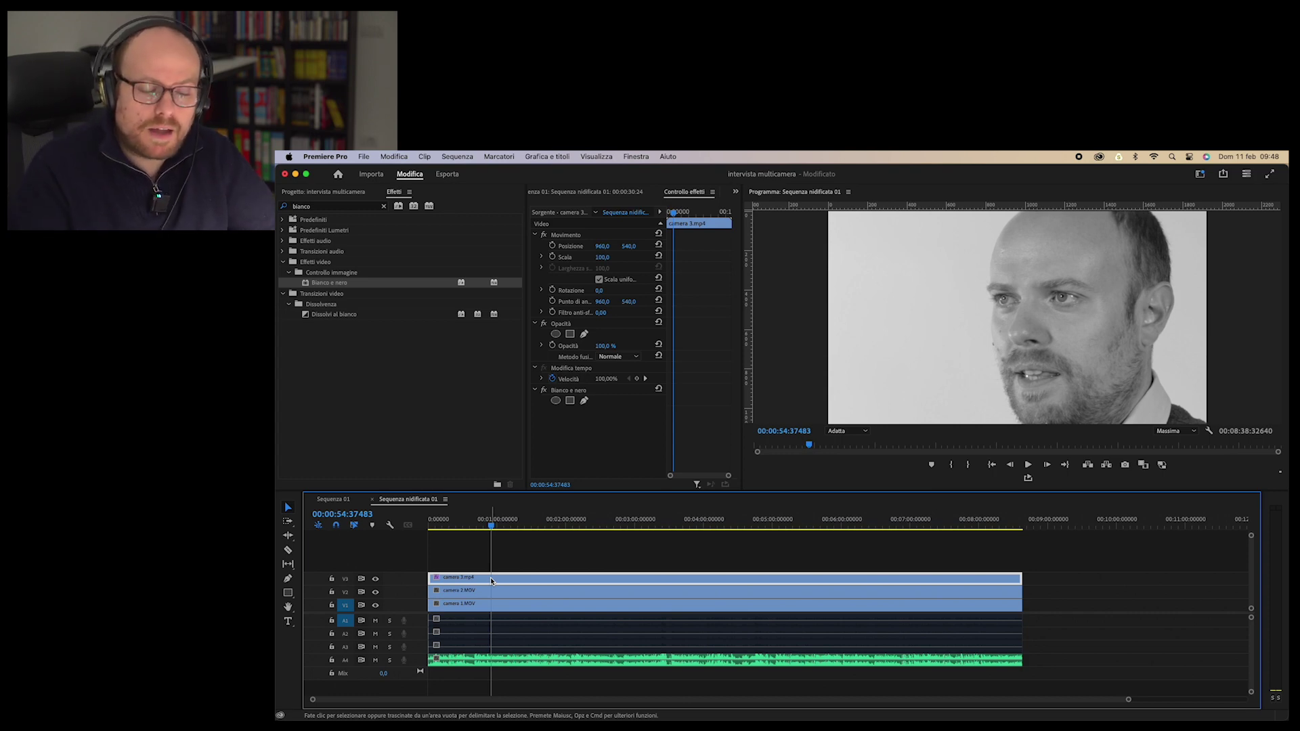
pyautogui.click(342, 500)
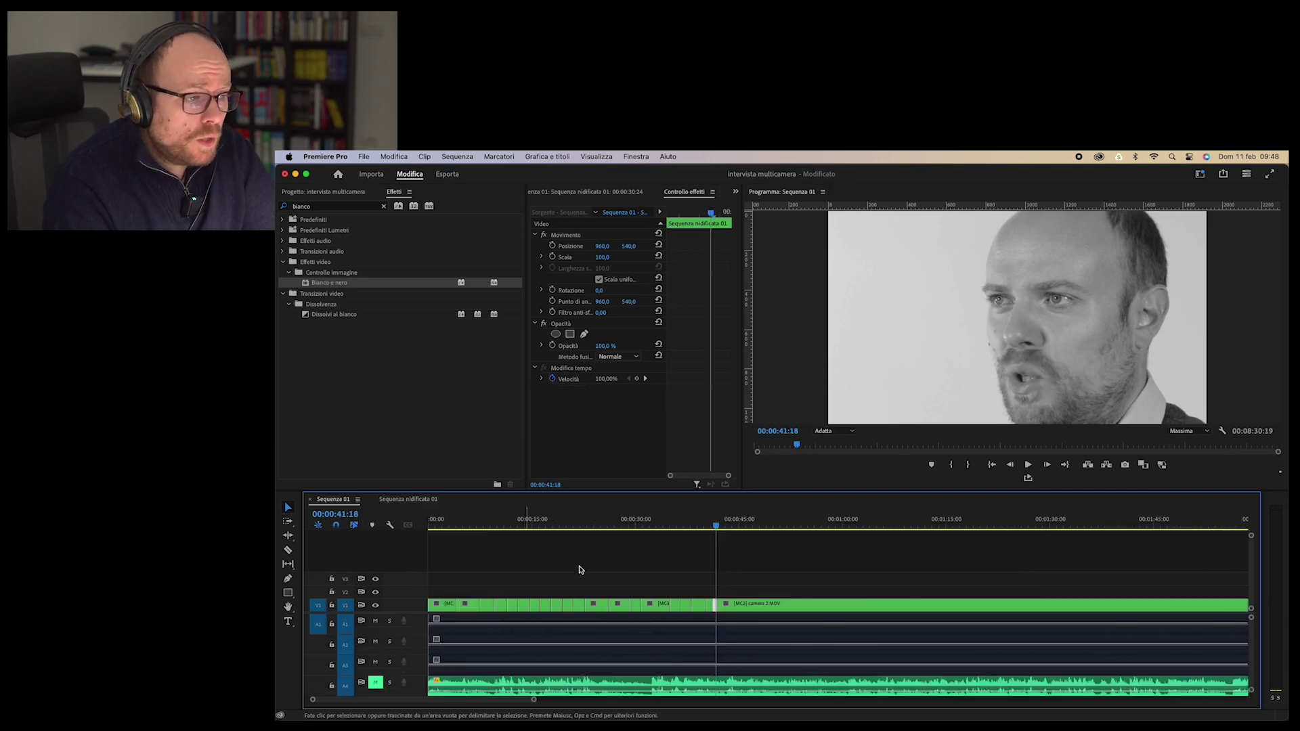
# Step: Remove the Bianco e nero effect from camera 3.mp4 in the nested sequence
pyautogui.click(398, 502)
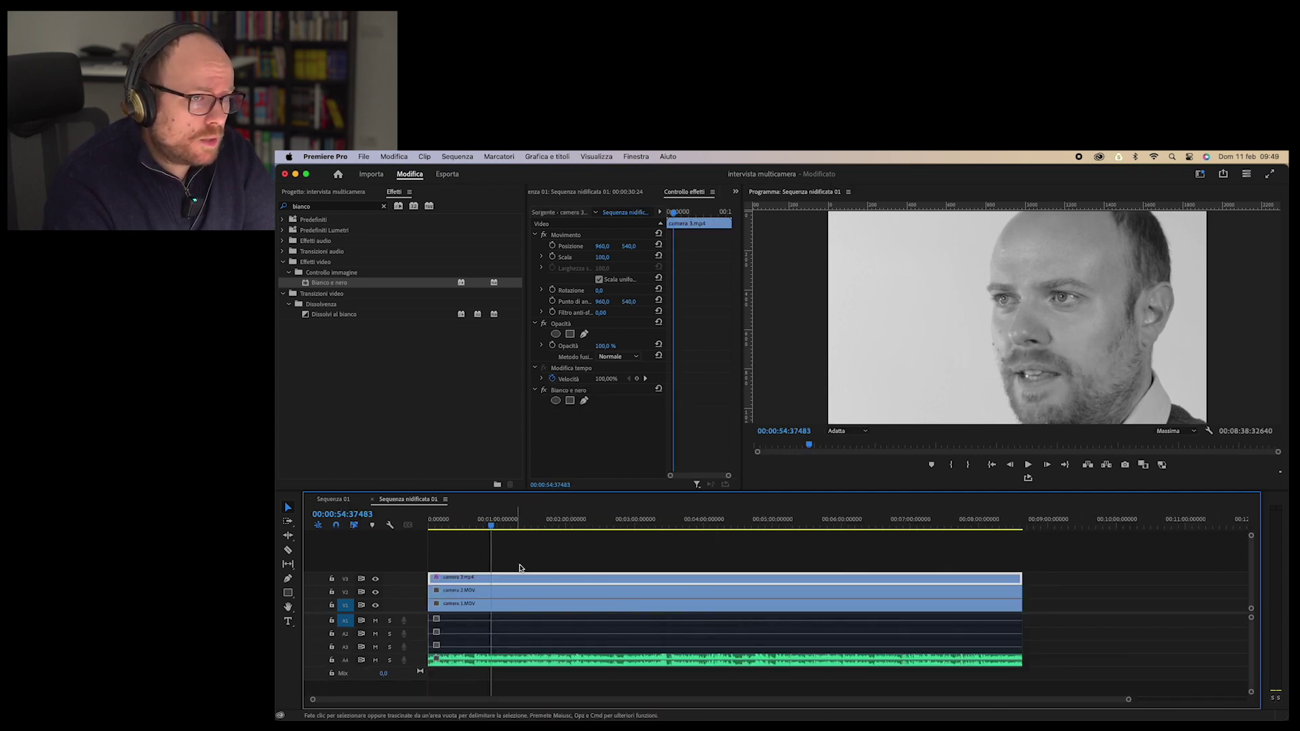
pyautogui.click(584, 391)
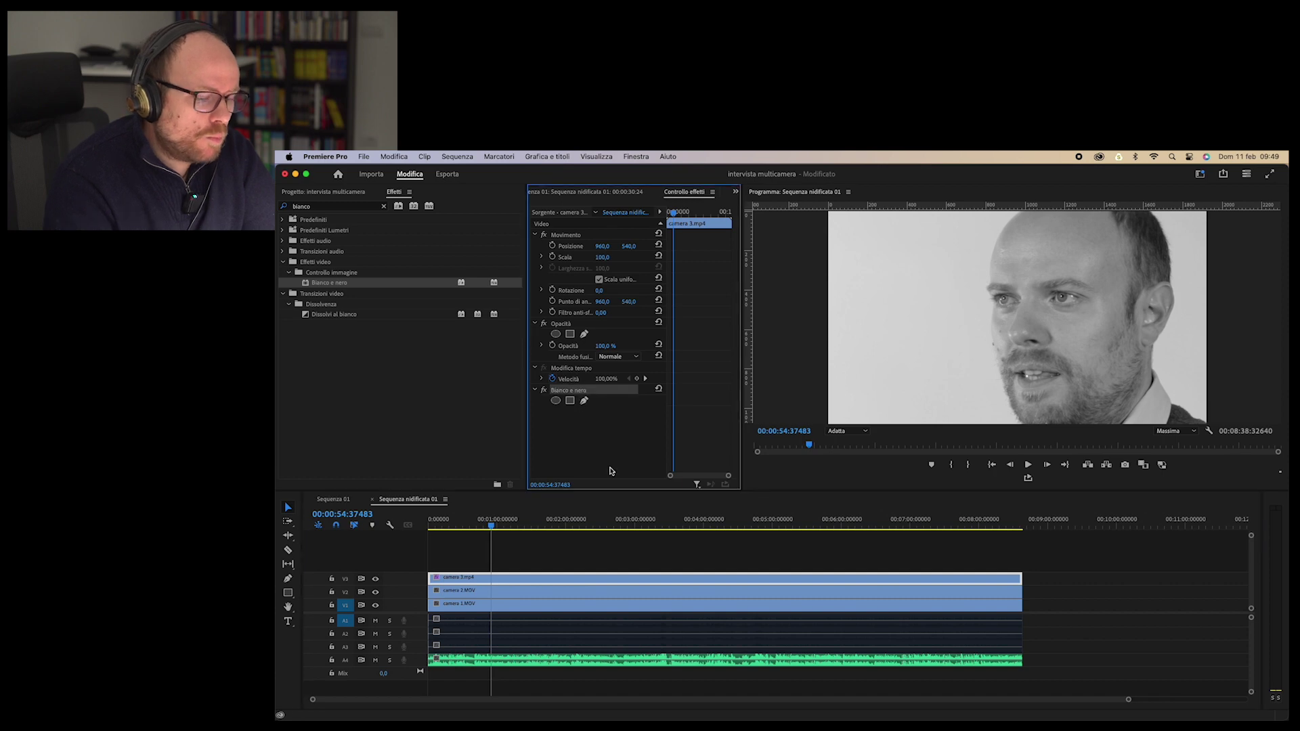
pyautogui.press('Delete')
pyautogui.click(552, 557)
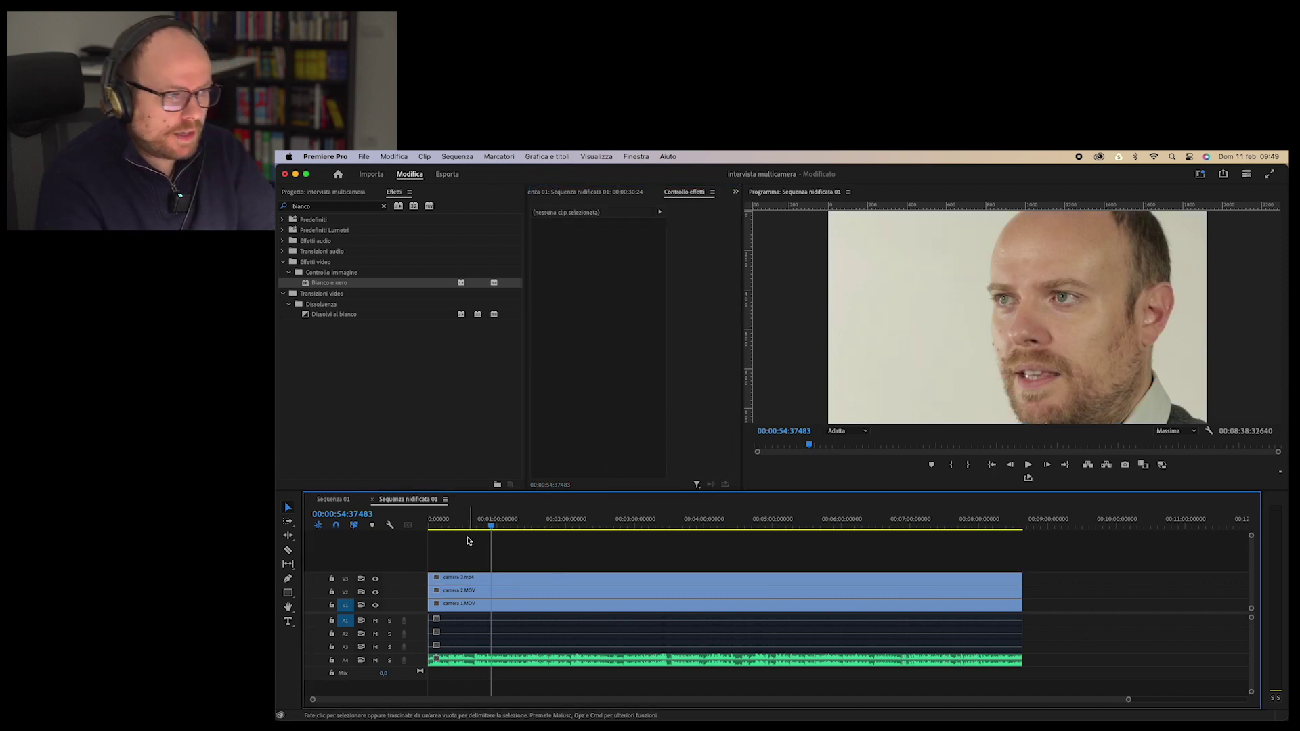
# Step: Trim the starts of camera 3.mp4 and camera 2.MOV to about 00:01:40, exposing camera 1.MOV at the playhead
pyautogui.click(453, 525)
pyautogui.moveTo(491, 550); pyautogui.dragTo(506, 589)
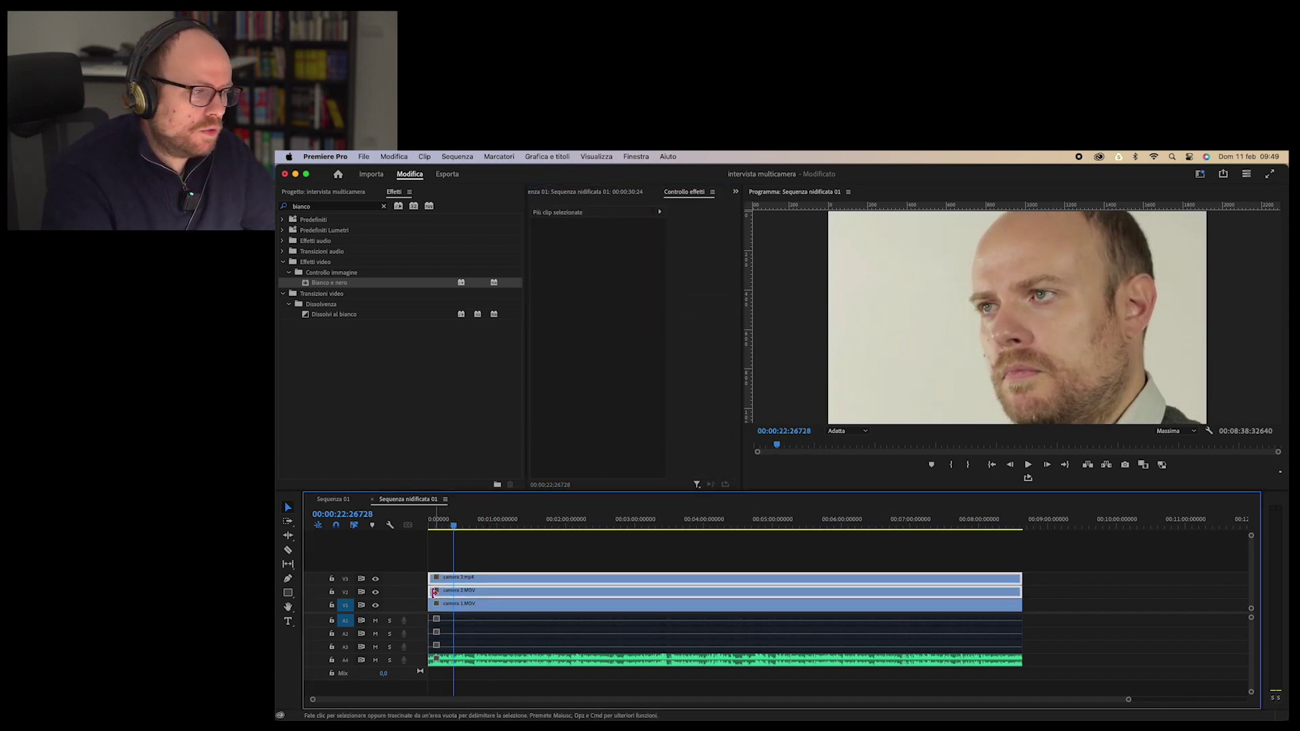
pyautogui.press('Delete')
pyautogui.click(504, 604)
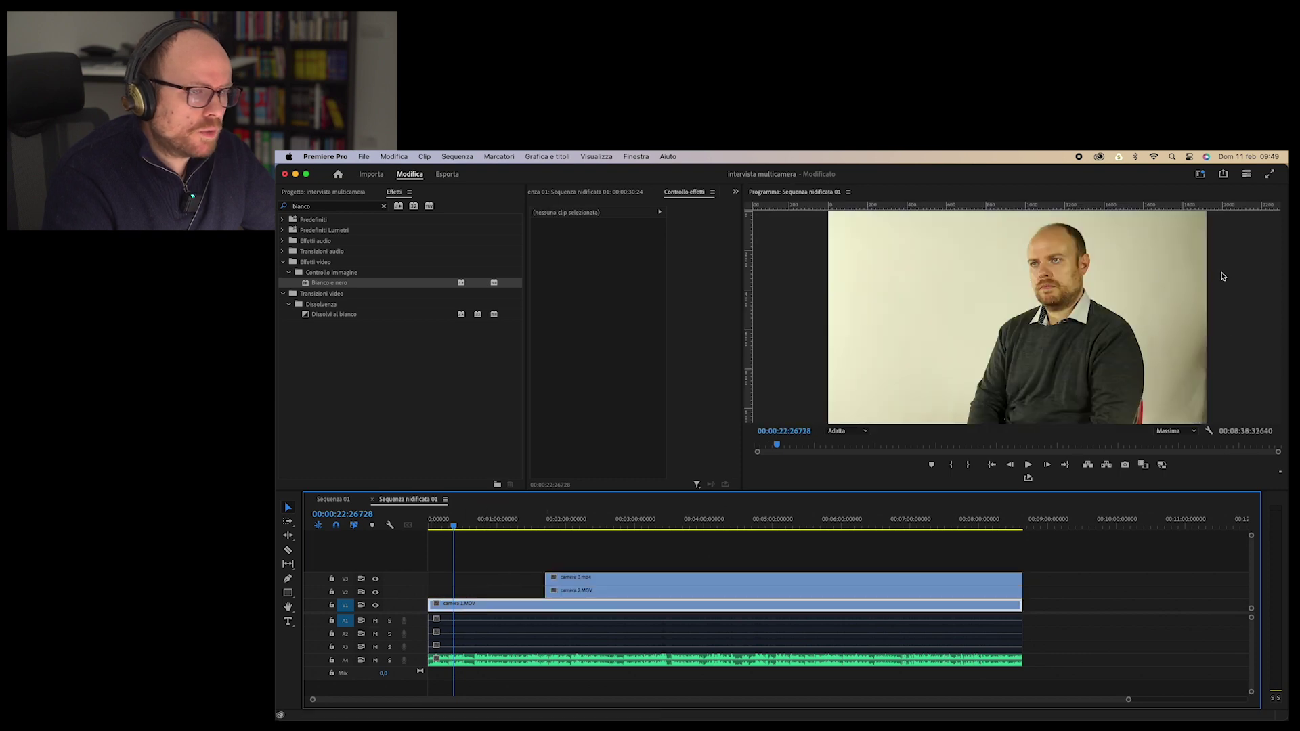
# Step: Search the effects for Lumetri and apply Colore Lumetri to camera 1.MOV on V1
pyautogui.click(324, 206)
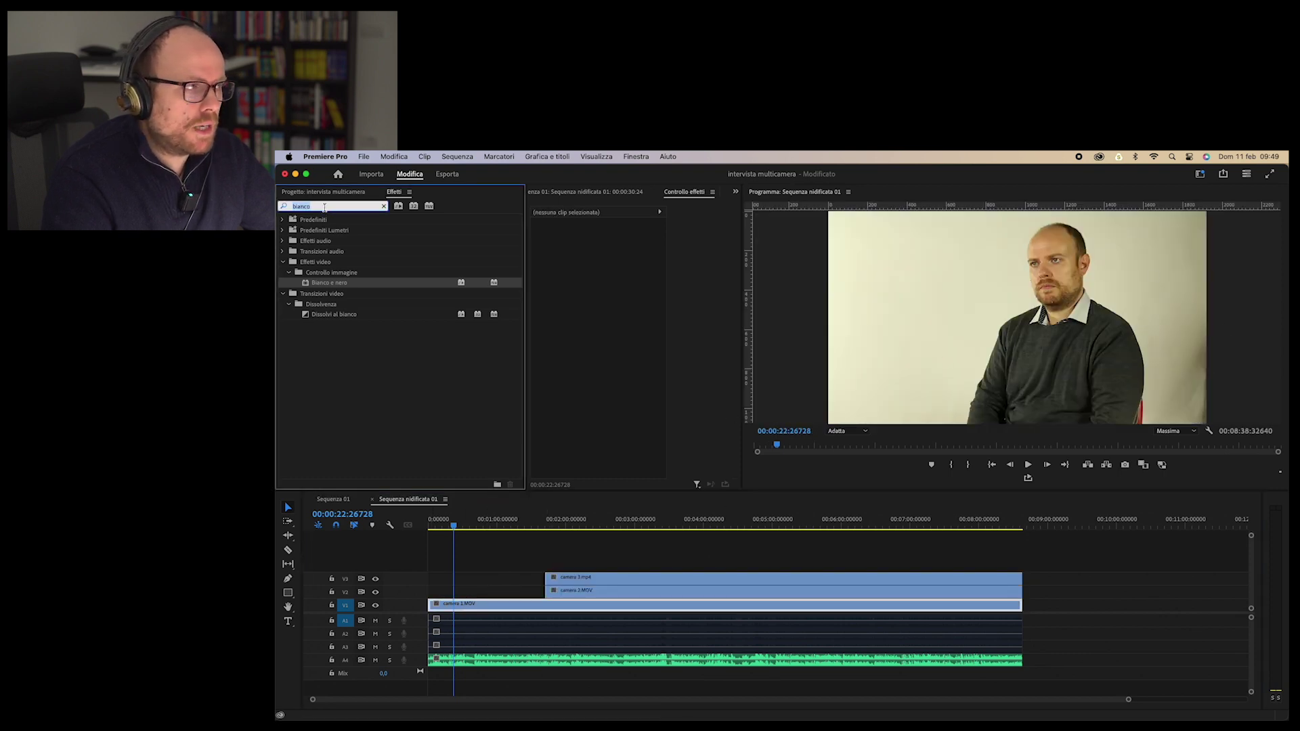
pyautogui.write('lume')
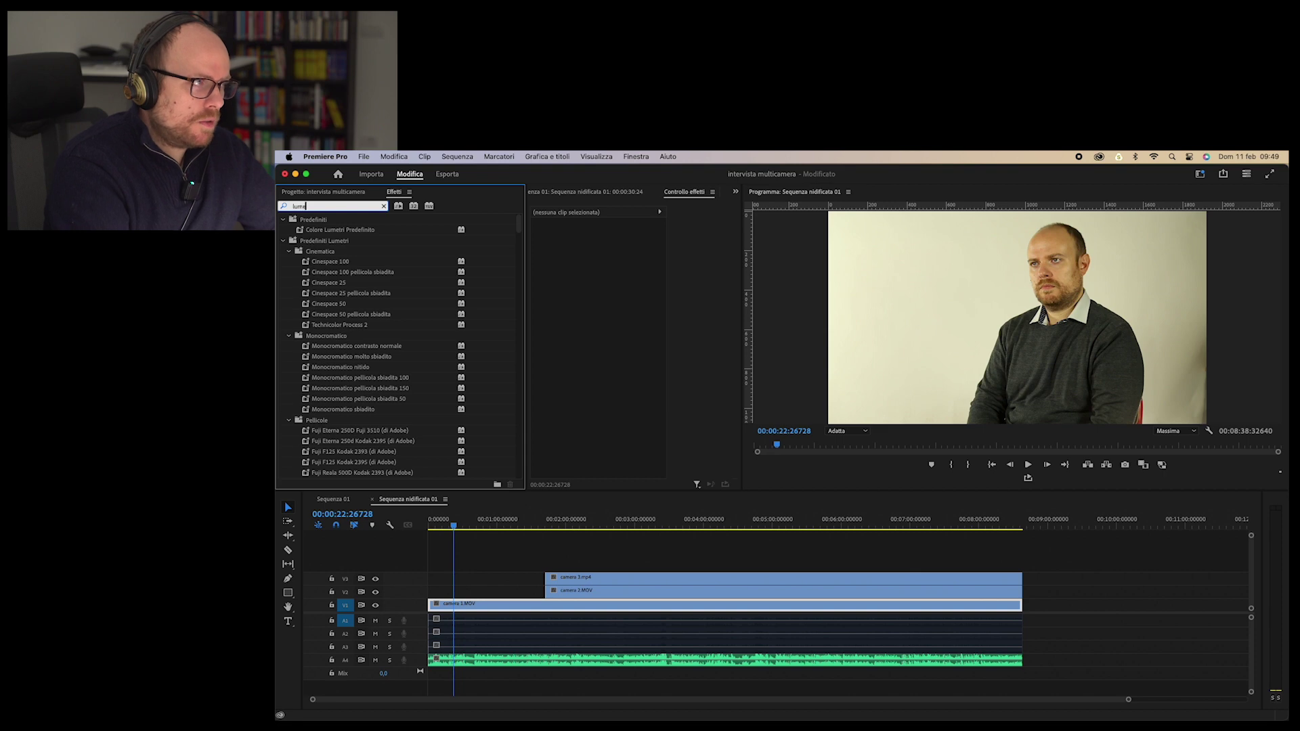
pyautogui.write('tri c')
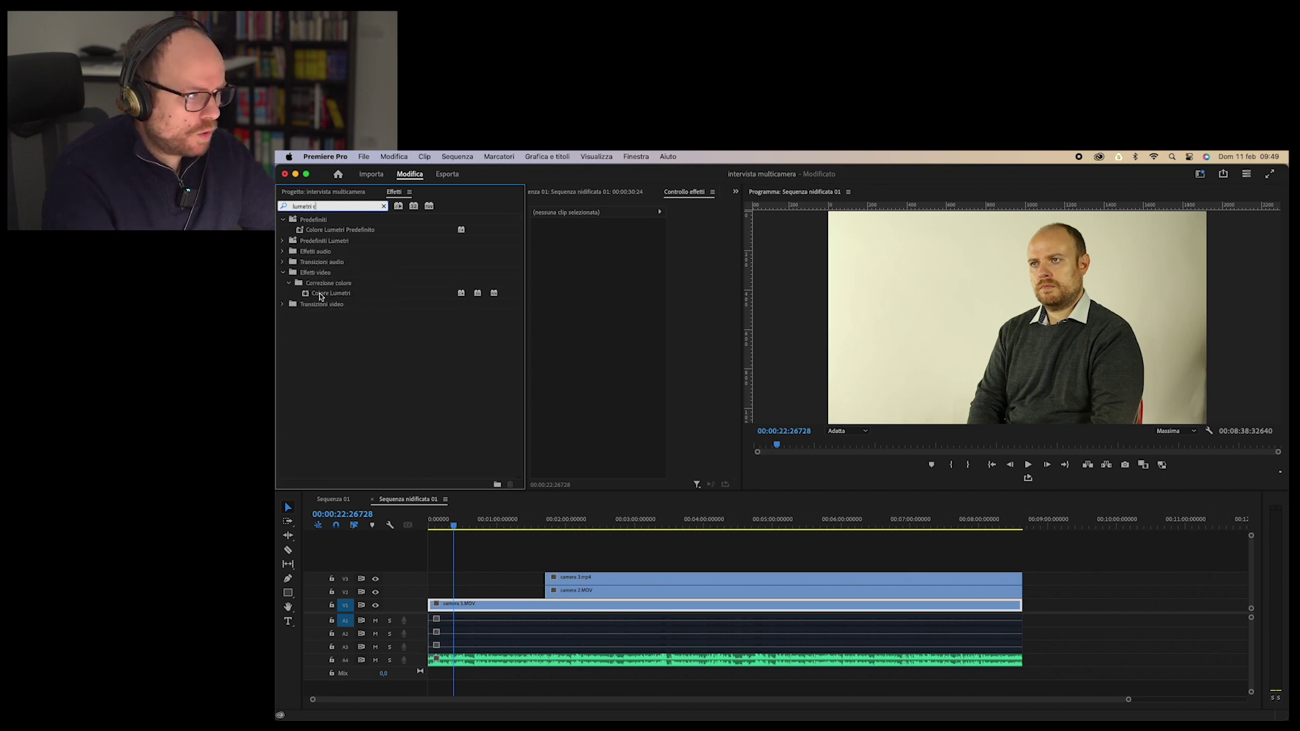
pyautogui.moveTo(320, 293); pyautogui.dragTo(474, 602)
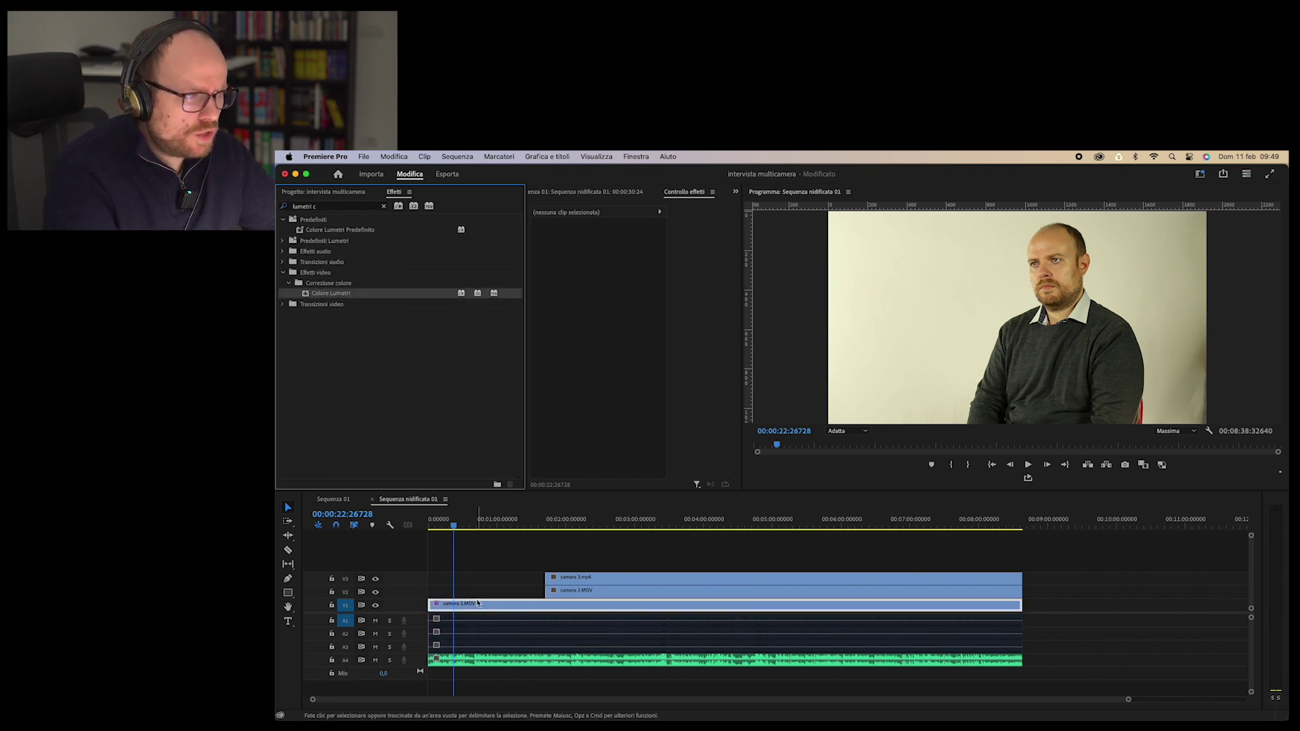
pyautogui.click(500, 578)
pyautogui.click(504, 601)
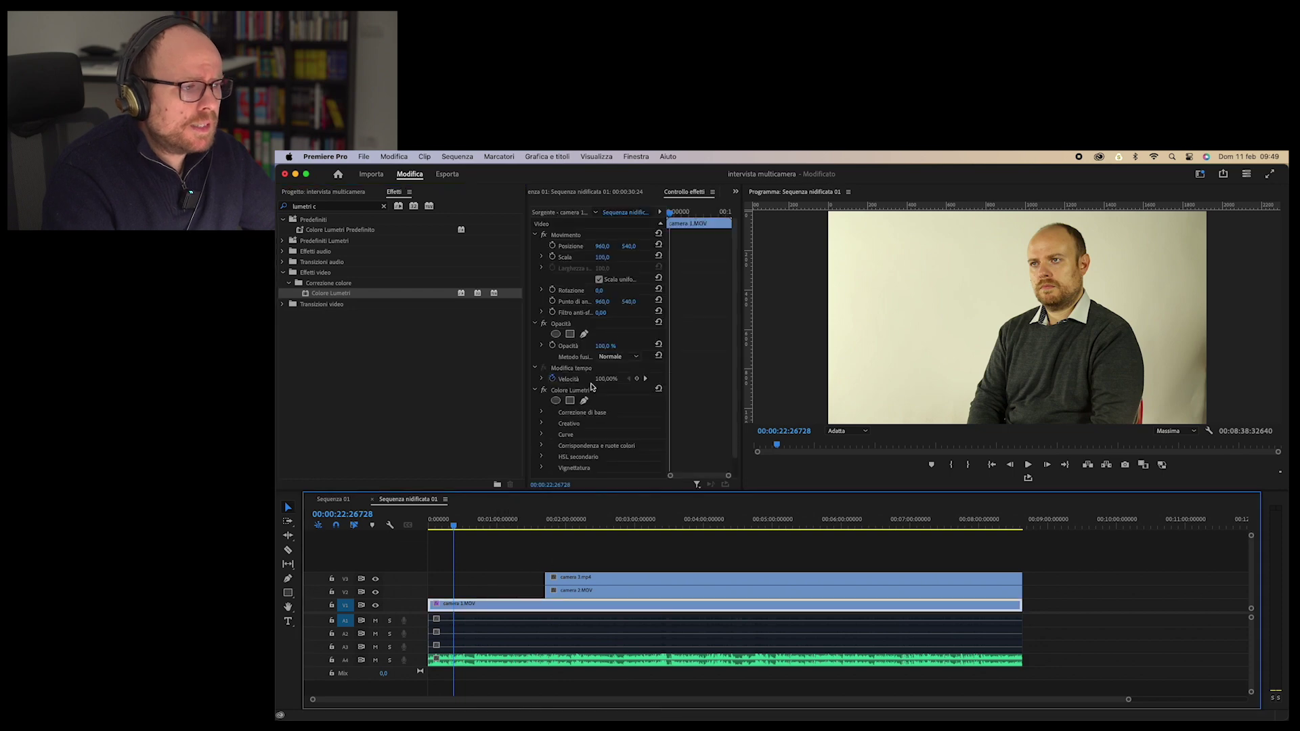
# Step: Correct the white balance of camera 1.MOV by sampling the white background in Lumetri's basic correction
pyautogui.click(545, 414)
pyautogui.scroll(-3, 553, 426)
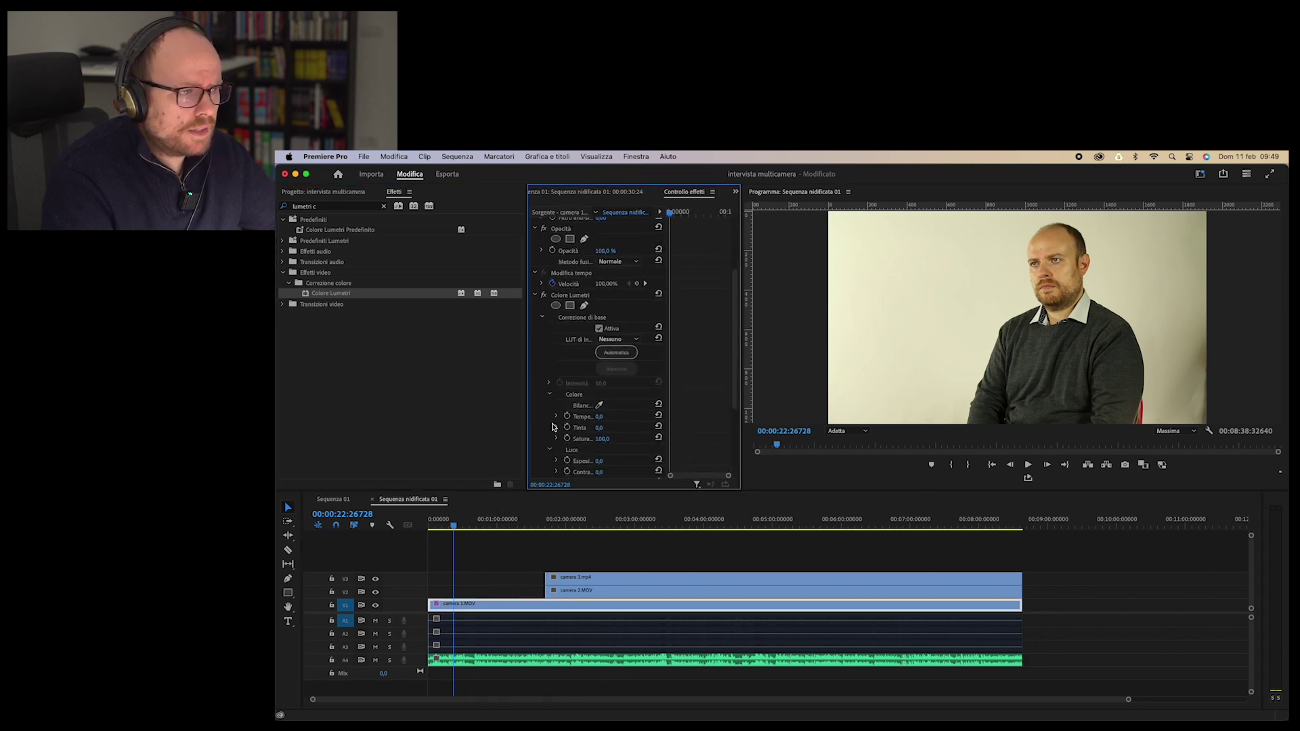
pyautogui.click(601, 405)
pyautogui.press('super+shift+a')
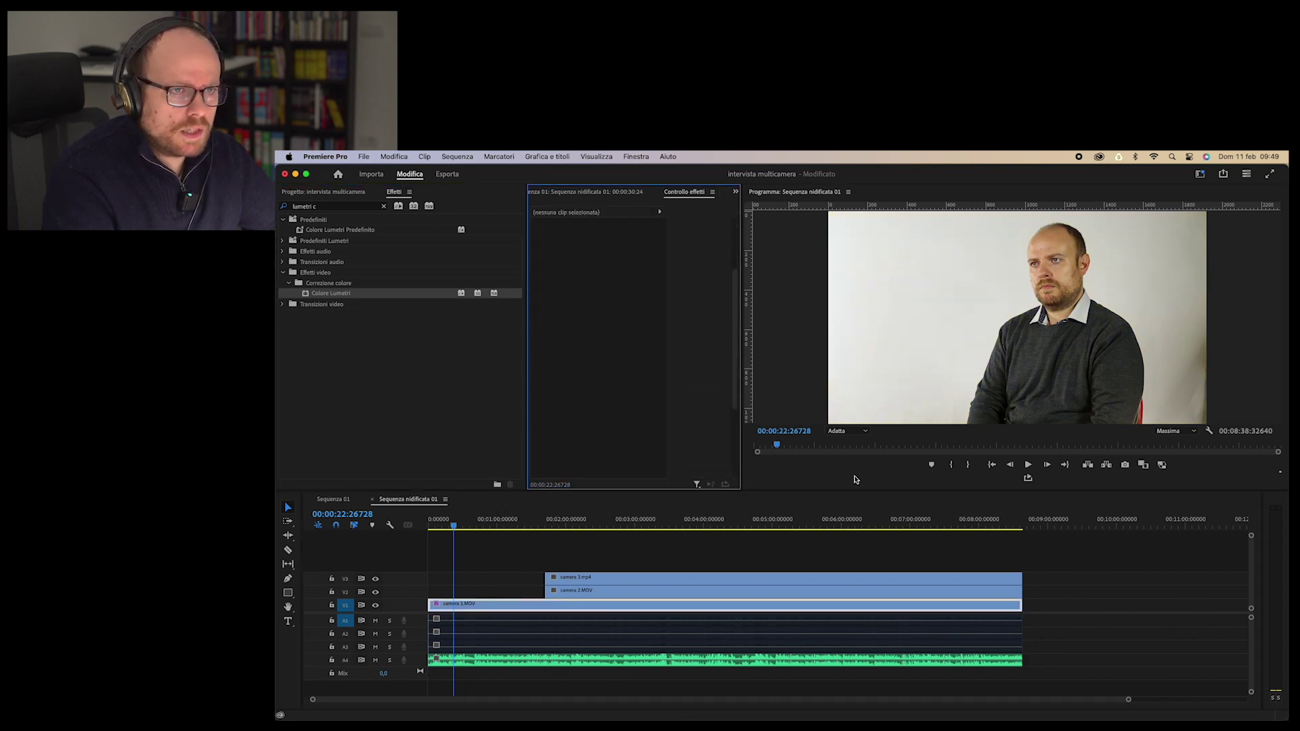
# Step: Extend the start of camera 2.MOV back to about 00:00:40 and apply Colore Lumetri to it
pyautogui.moveTo(550, 594); pyautogui.dragTo(474, 594)
pyautogui.click(499, 520)
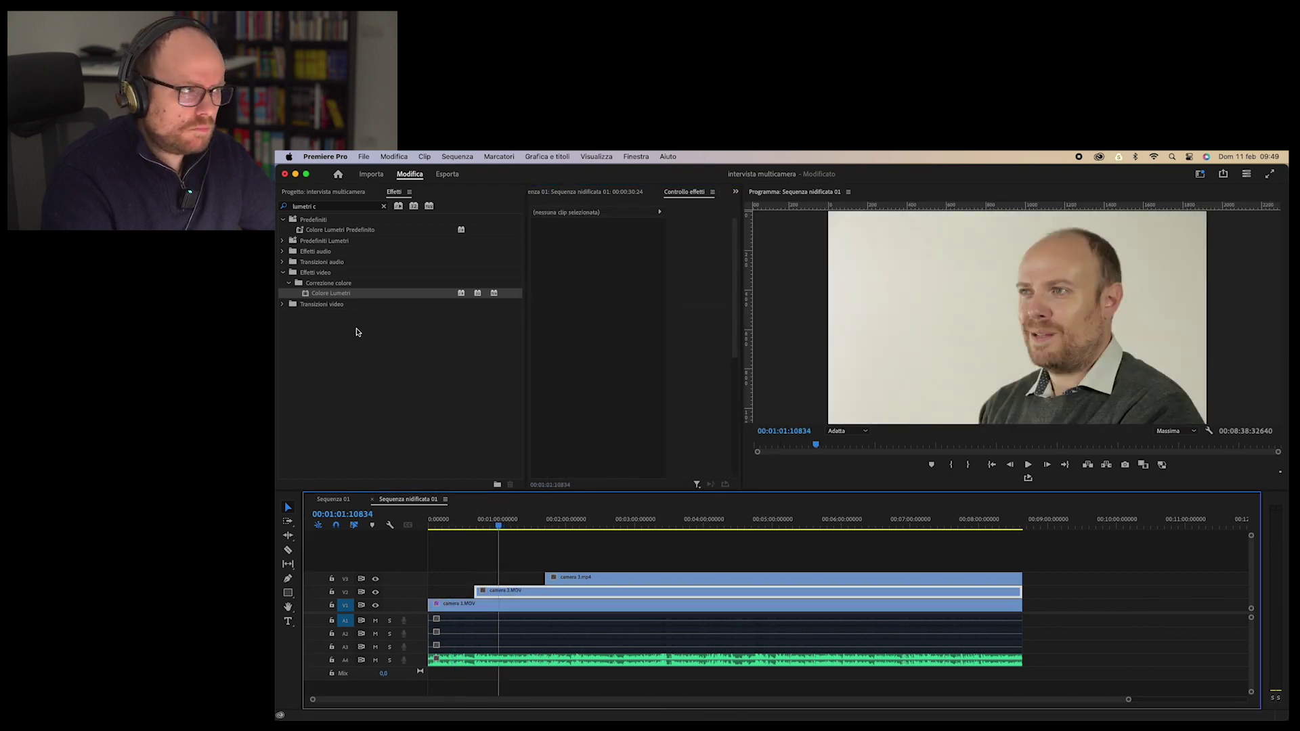
pyautogui.moveTo(330, 294); pyautogui.dragTo(504, 595)
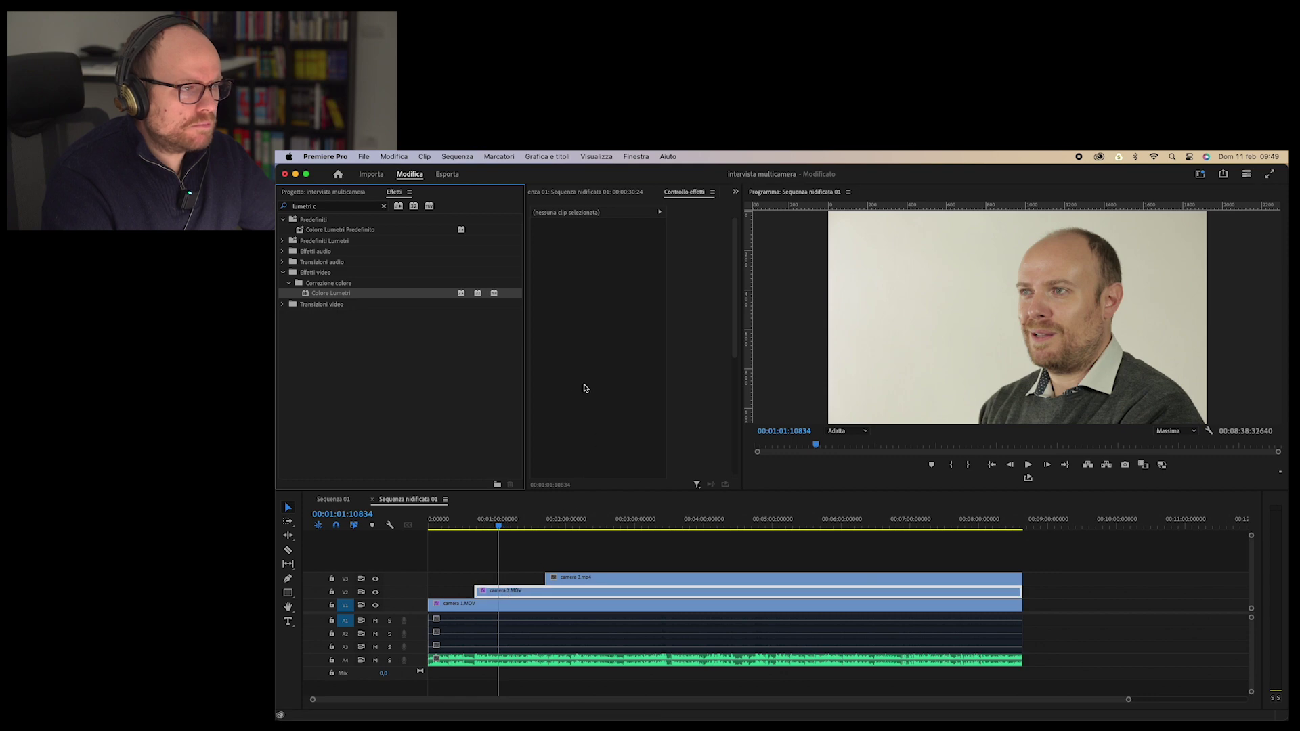
pyautogui.click(518, 591)
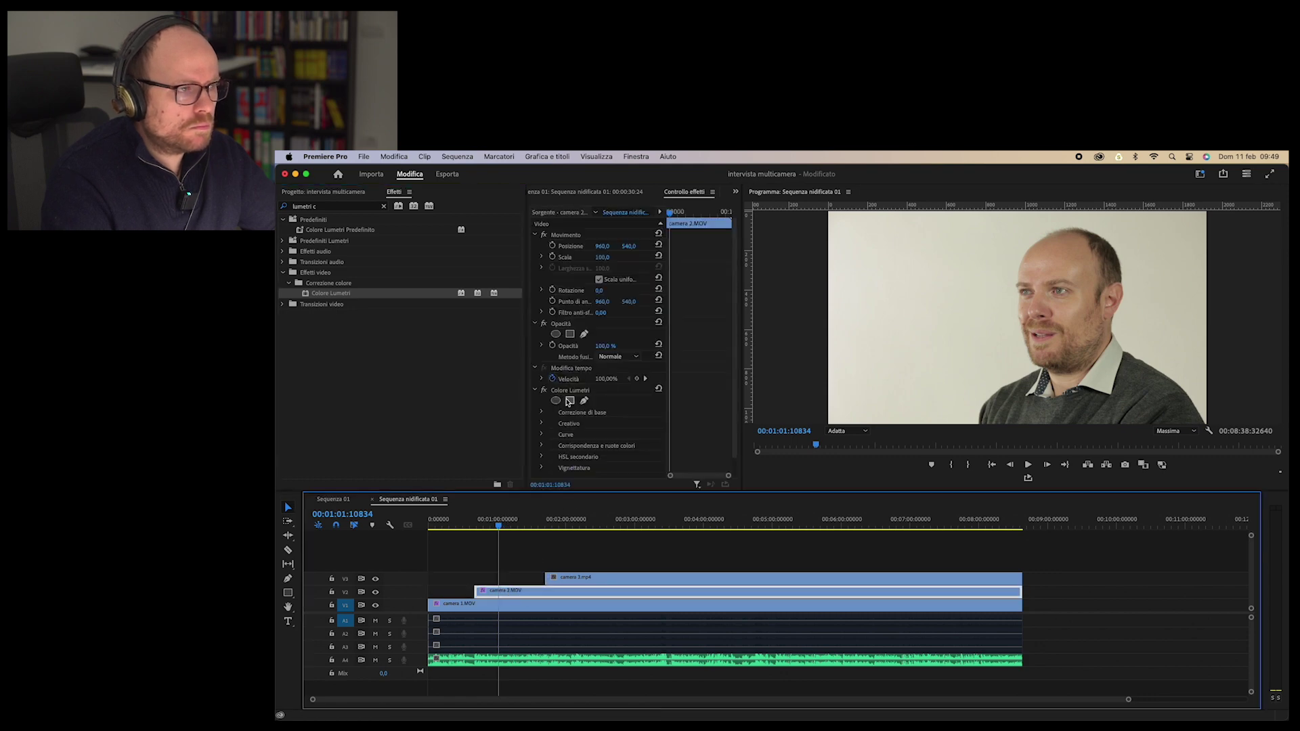
# Step: Correct the white balance of camera 2.MOV by sampling the white background in Lumetri's basic correction
pyautogui.click(542, 415)
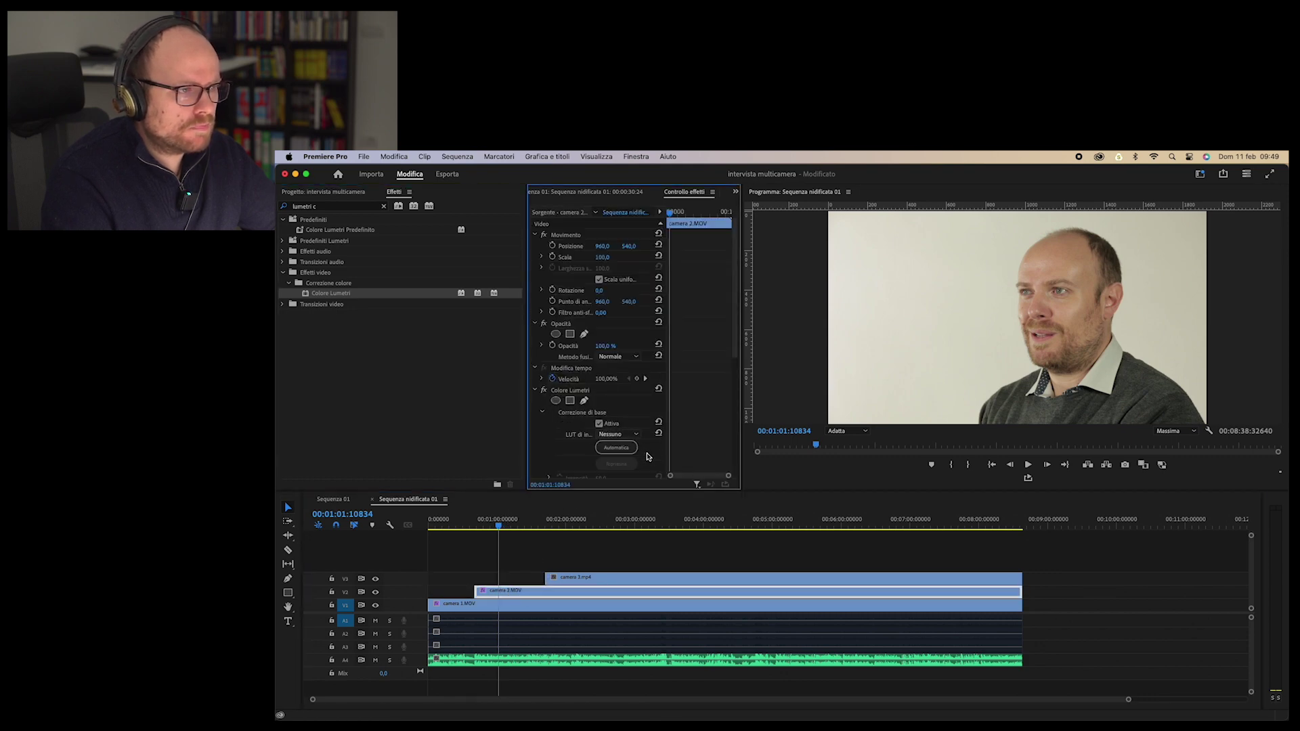
pyautogui.scroll(-1, 647, 458)
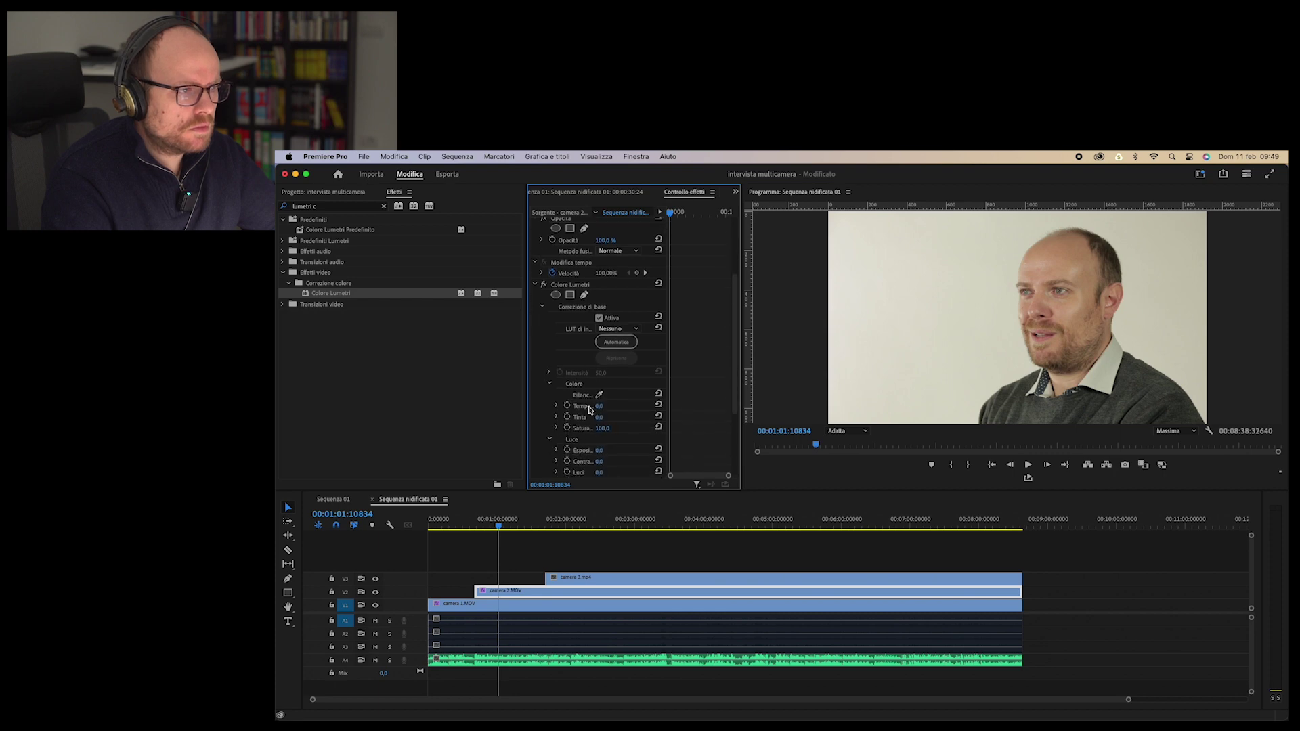
pyautogui.click(673, 506)
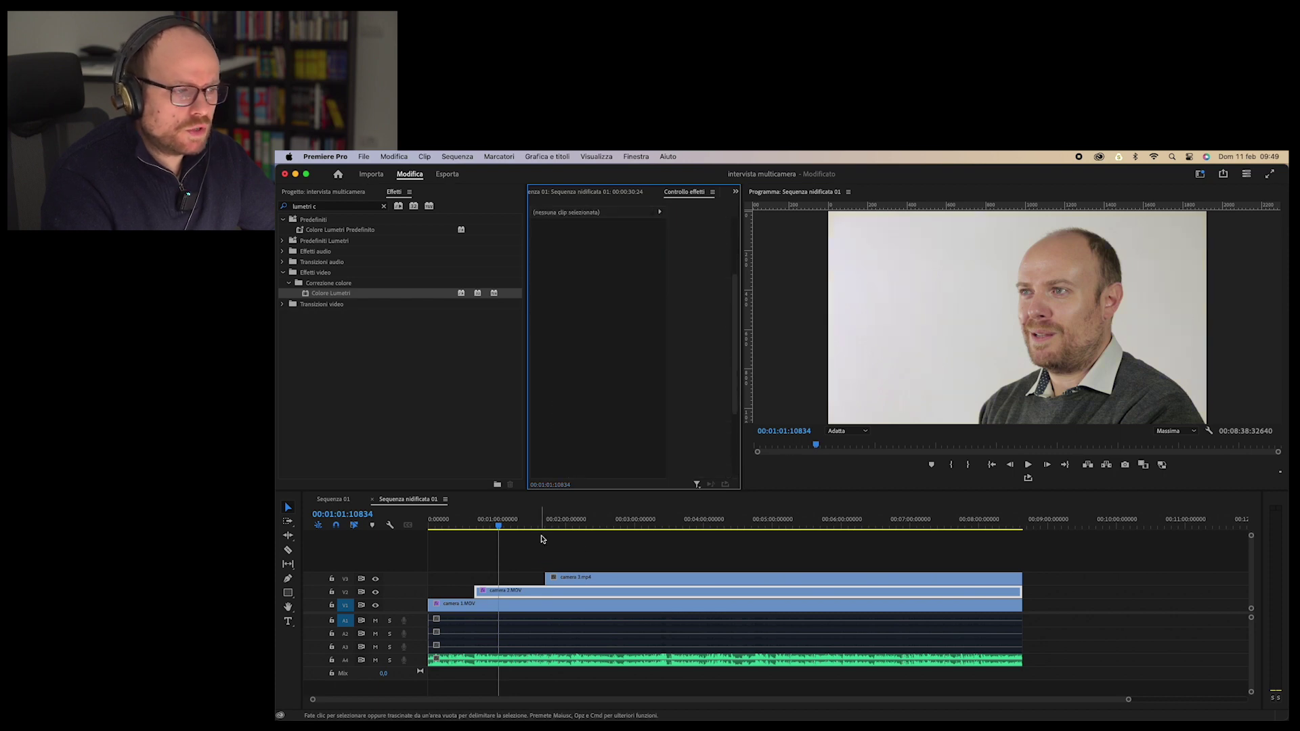
pyautogui.click(525, 591)
# Step: Position the playhead on camera 3.mp4 at about 00:01:47 and apply Colore Lumetri to that clip
pyautogui.click(552, 534)
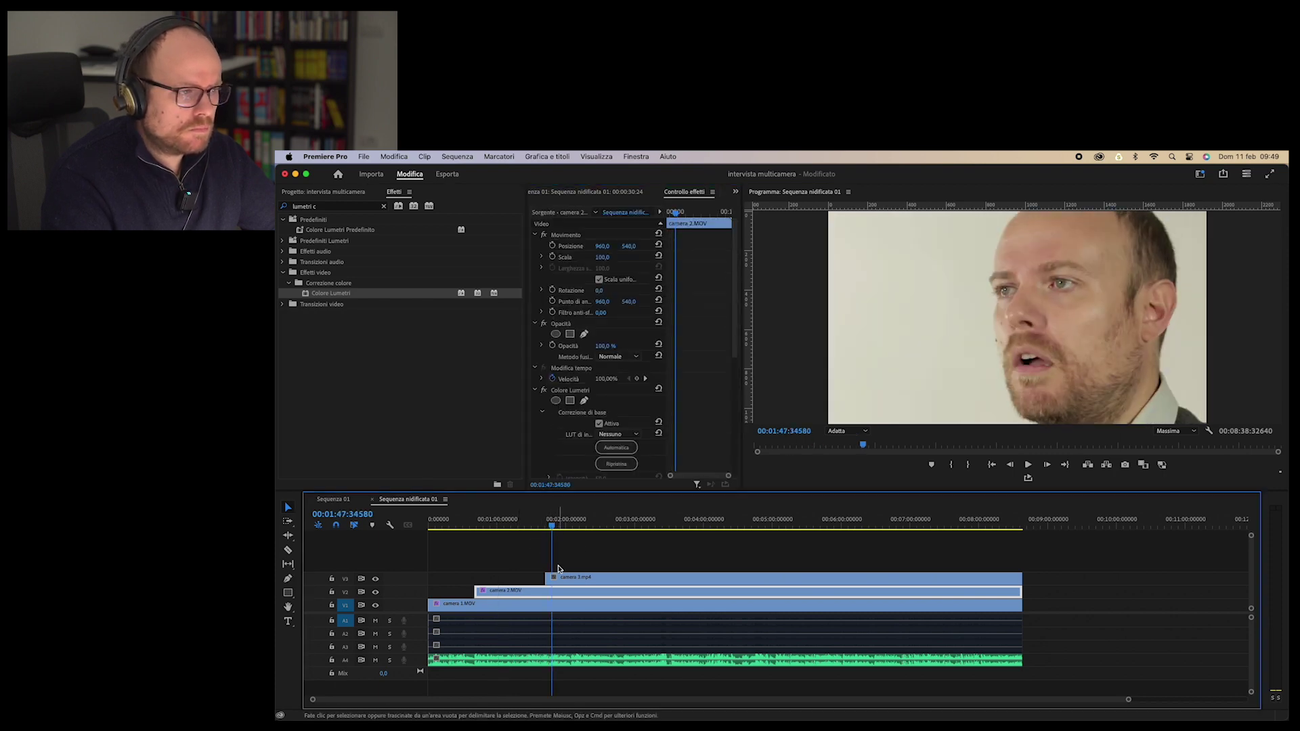
pyautogui.click(562, 577)
pyautogui.moveTo(319, 293); pyautogui.dragTo(559, 601)
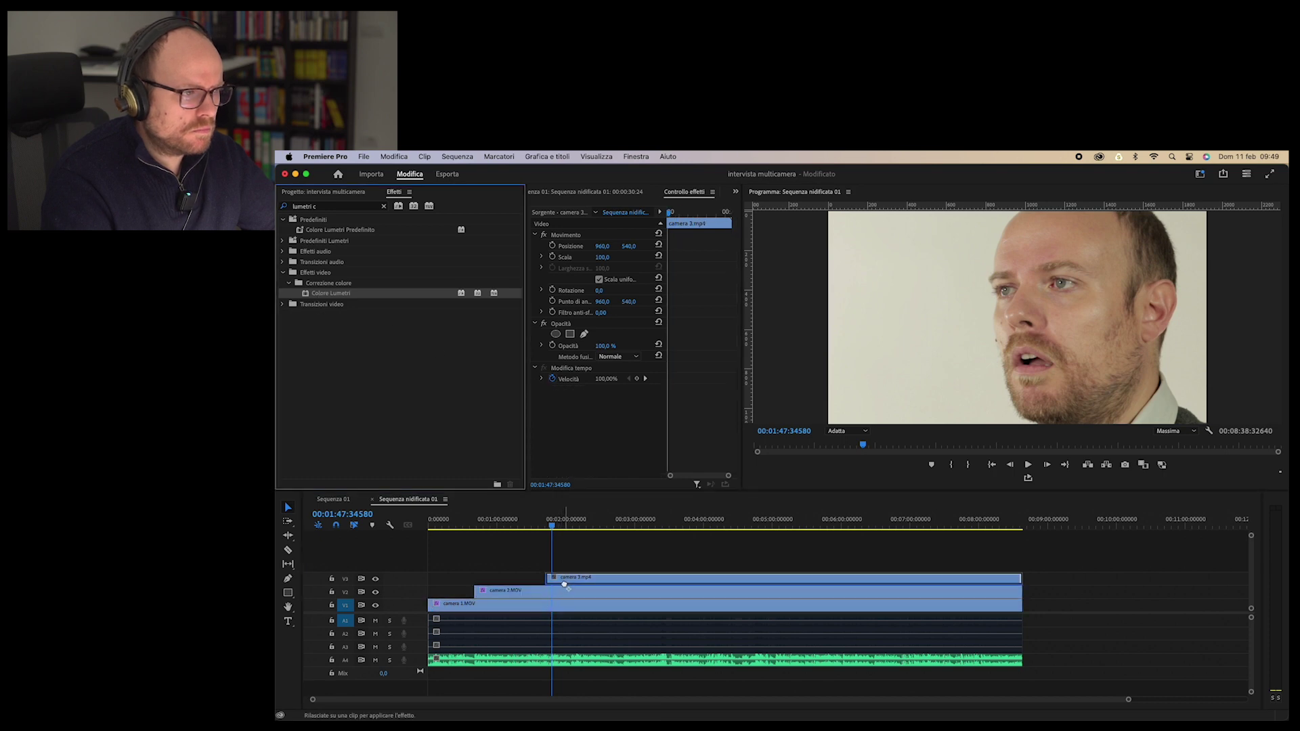
# Step: Correct the white balance of camera 3.mp4 by sampling the white background in Lumetri's basic correction
pyautogui.click(592, 577)
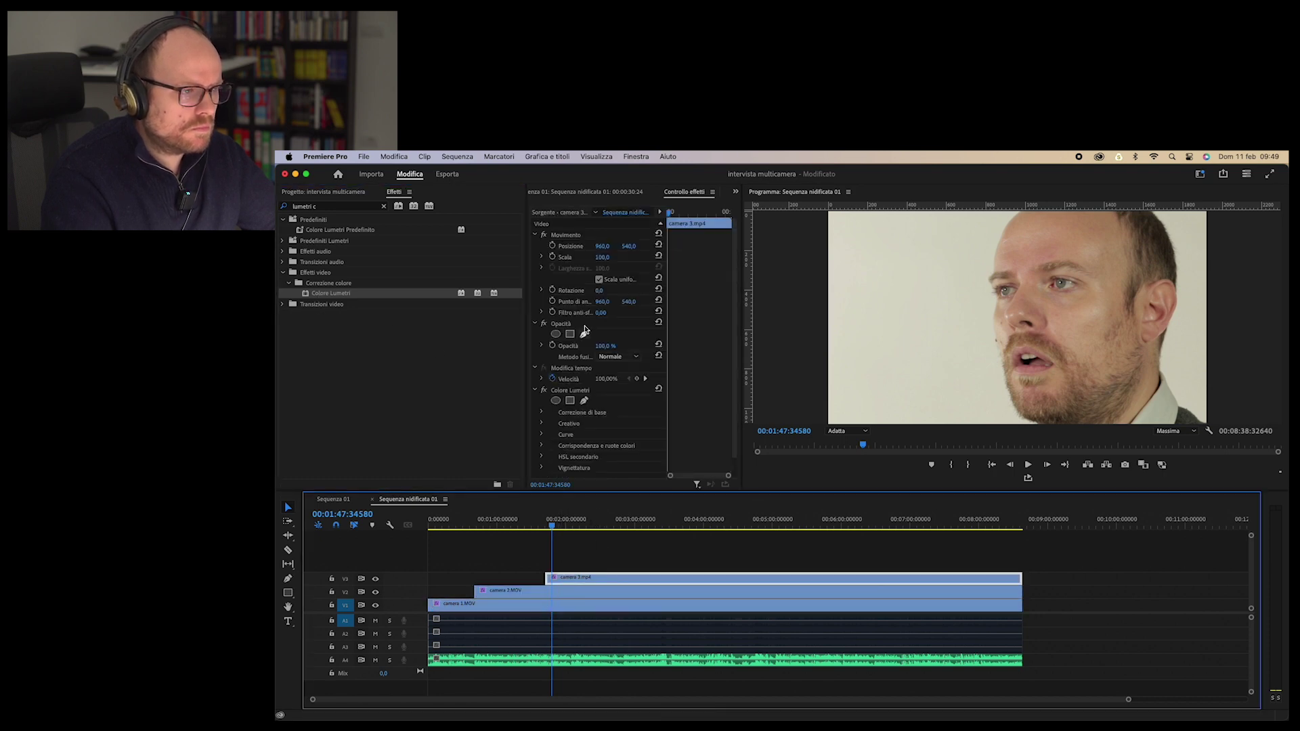
pyautogui.click(547, 414)
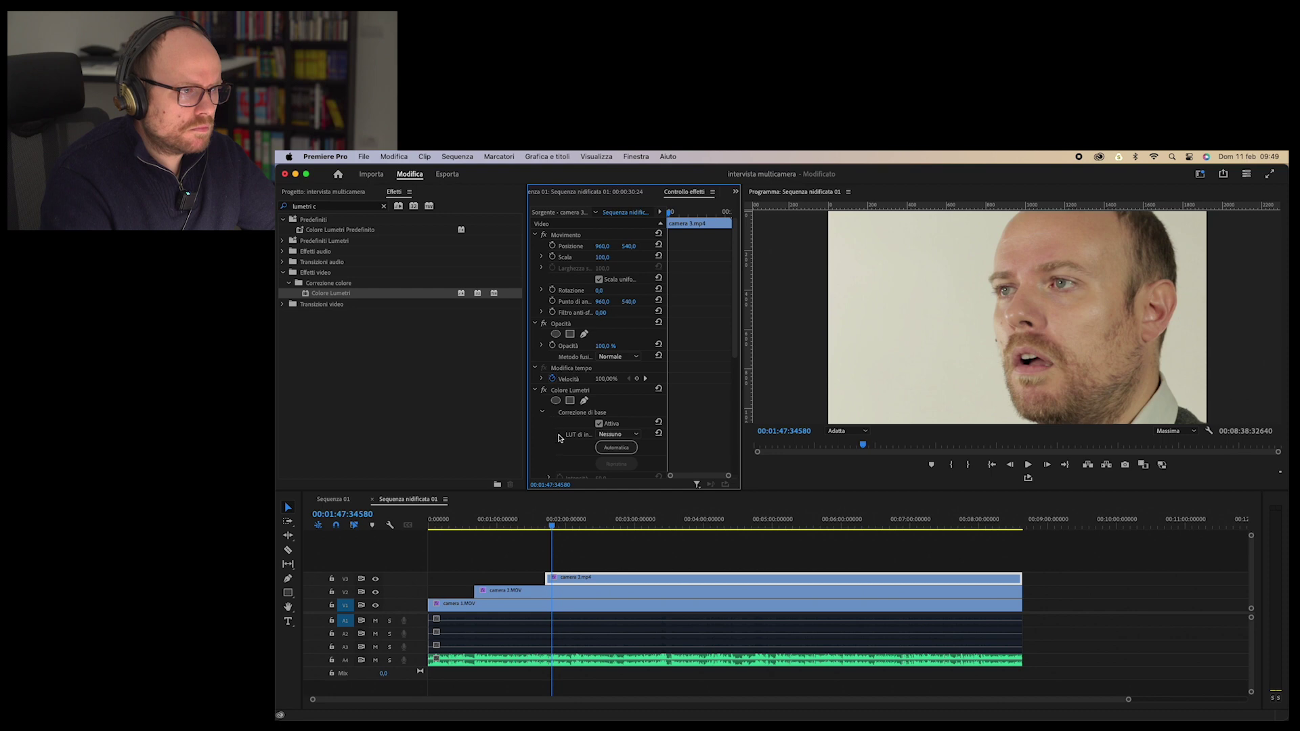
pyautogui.scroll(-2, 561, 439)
pyautogui.click(600, 438)
pyautogui.click(896, 341)
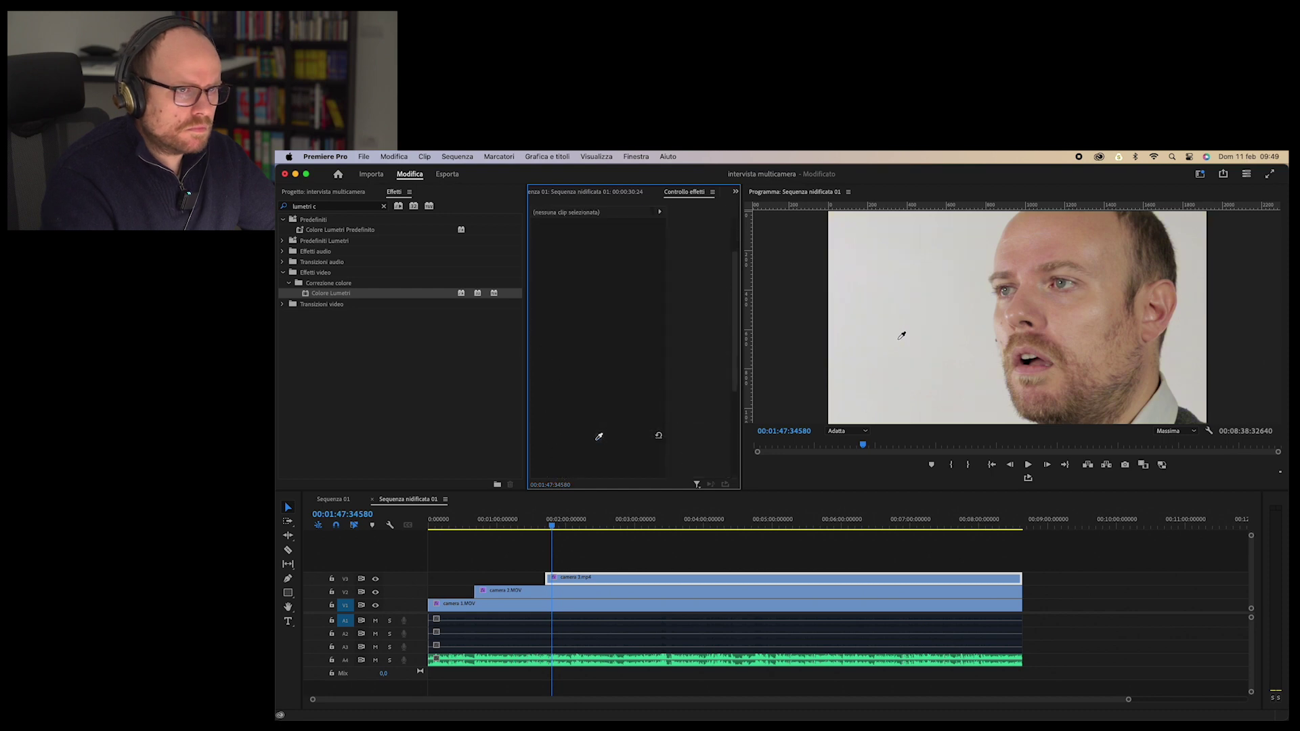
# Step: Extend the starts of camera 2.MOV and camera 3.mp4 back to the beginning of the nested sequence
pyautogui.click(485, 580)
pyautogui.moveTo(478, 590); pyautogui.dragTo(429, 590)
pyautogui.moveTo(545, 578); pyautogui.dragTo(342, 577)
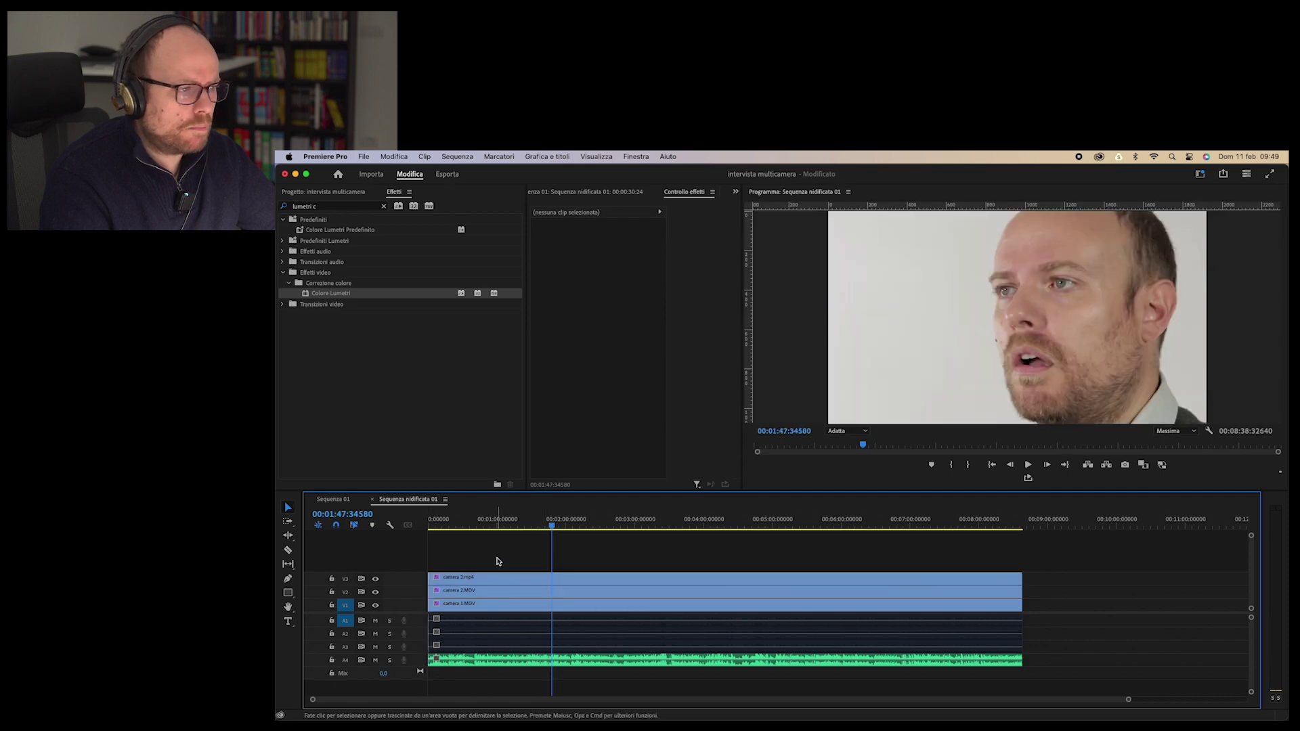
# Step: Return to Sequenza 01 and play and scrub around 00:00:22 to compare the colours of the camera angles
pyautogui.click(333, 499)
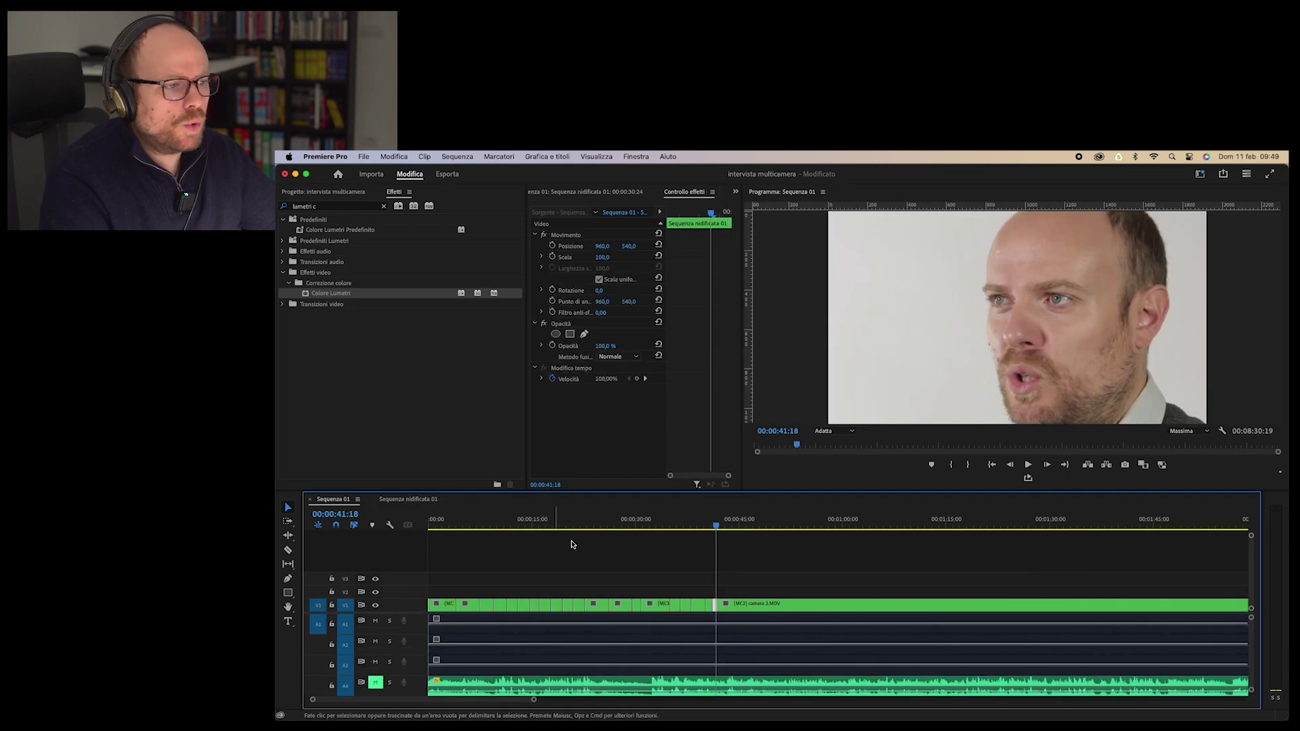
pyautogui.click(581, 521)
pyautogui.press('space')
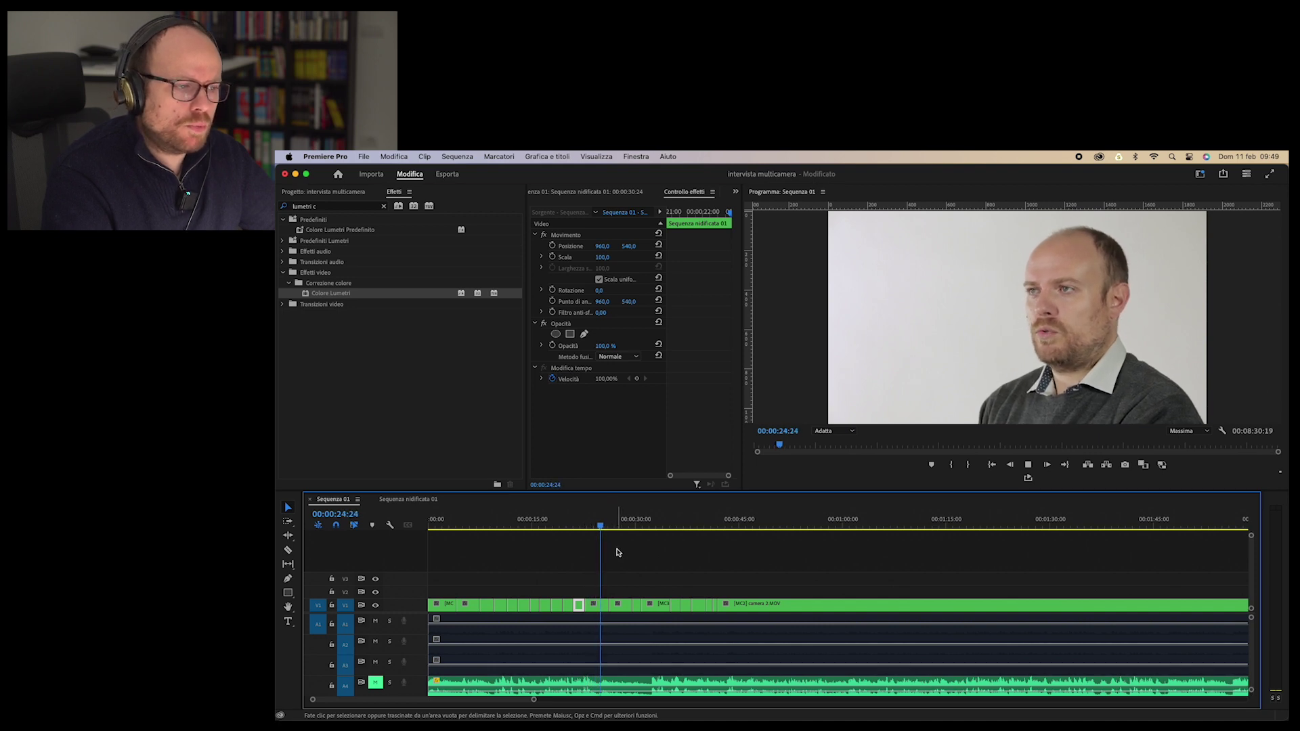
pyautogui.click(616, 526)
pyautogui.moveTo(616, 527); pyautogui.dragTo(585, 542)
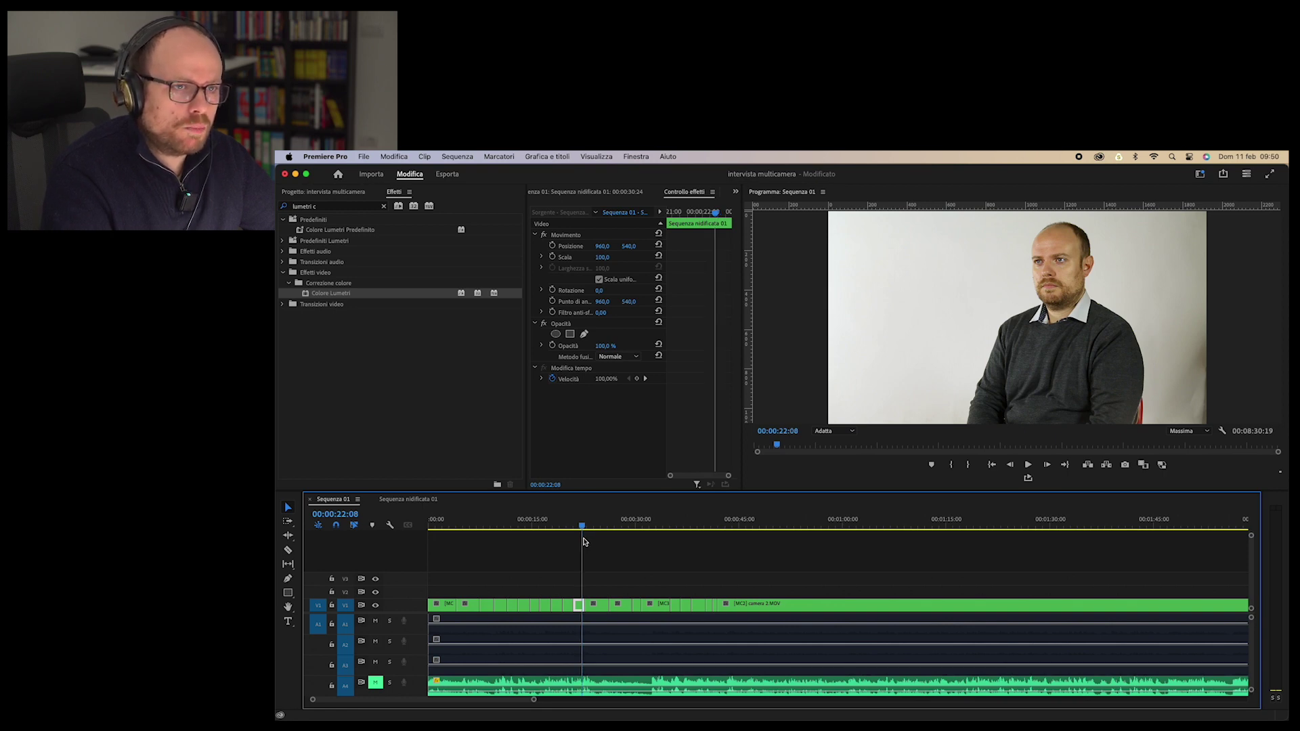
pyautogui.moveTo(585, 541); pyautogui.dragTo(591, 542)
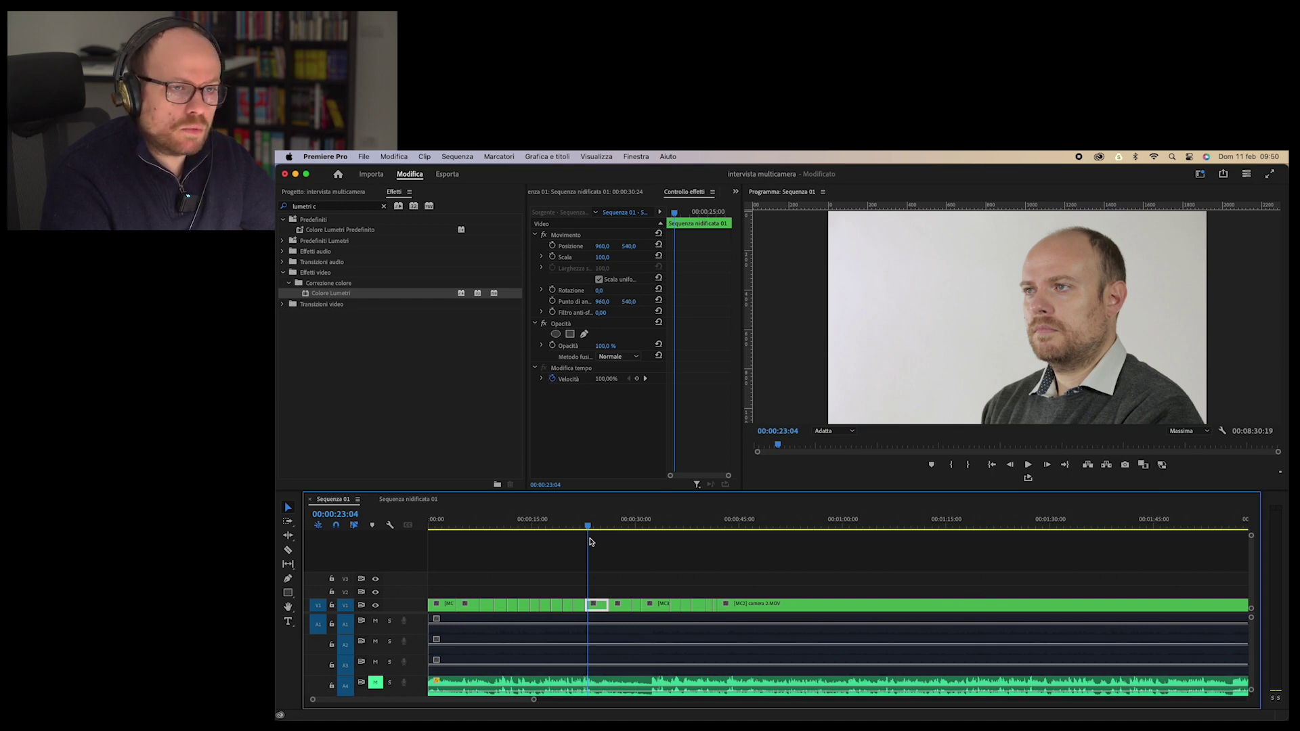
pyautogui.moveTo(590, 541); pyautogui.dragTo(588, 544)
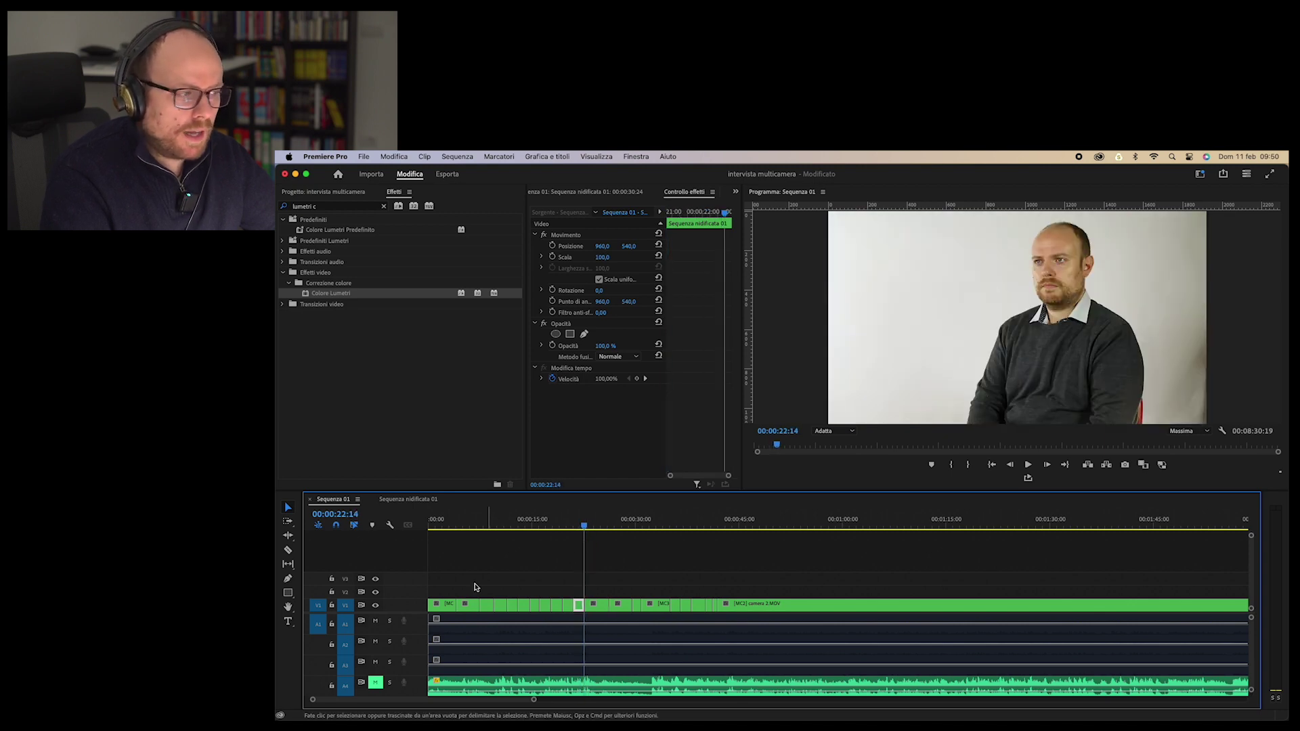
# Step: Remove the attributes, including Colore Lumetri, from all three camera clips in Sequenza nidificata 01
pyautogui.click(420, 503)
pyautogui.moveTo(493, 551); pyautogui.dragTo(544, 614)
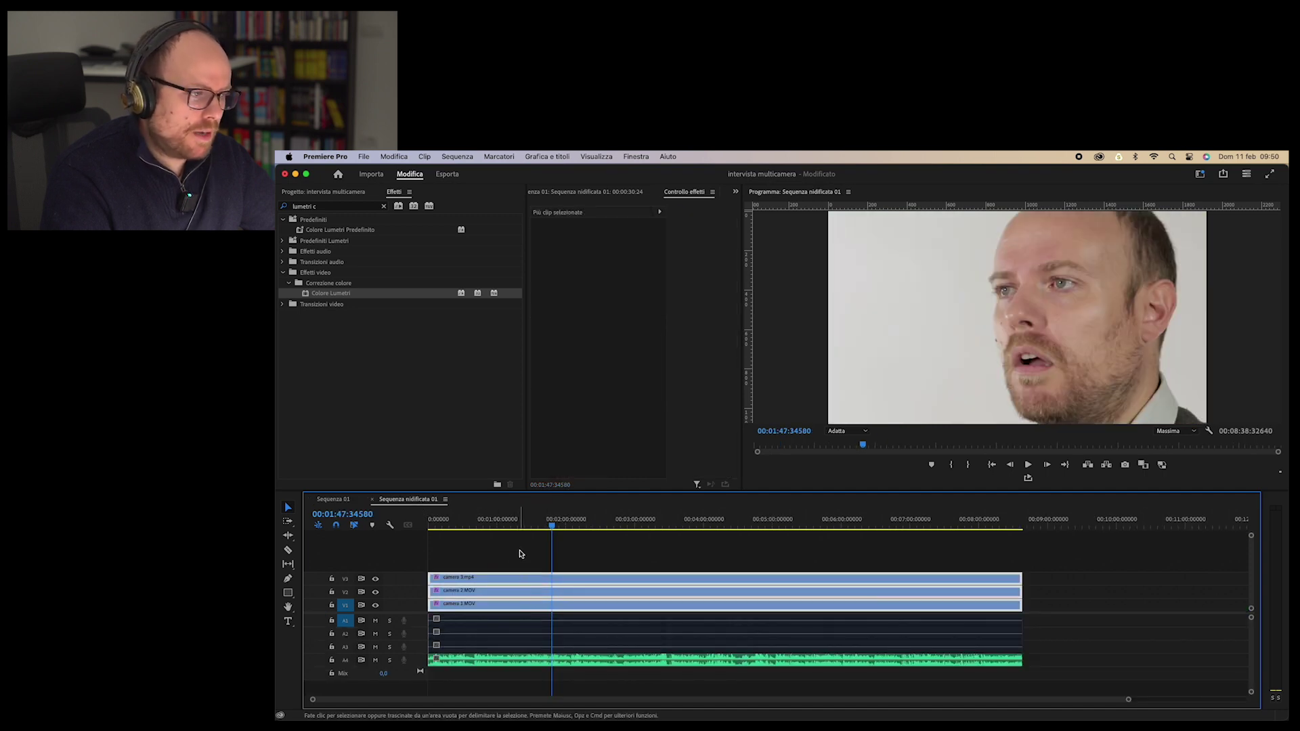
pyautogui.click(520, 526)
pyautogui.click(482, 527)
pyautogui.moveTo(482, 526); pyautogui.dragTo(494, 609)
pyautogui.rightClick(493, 610)
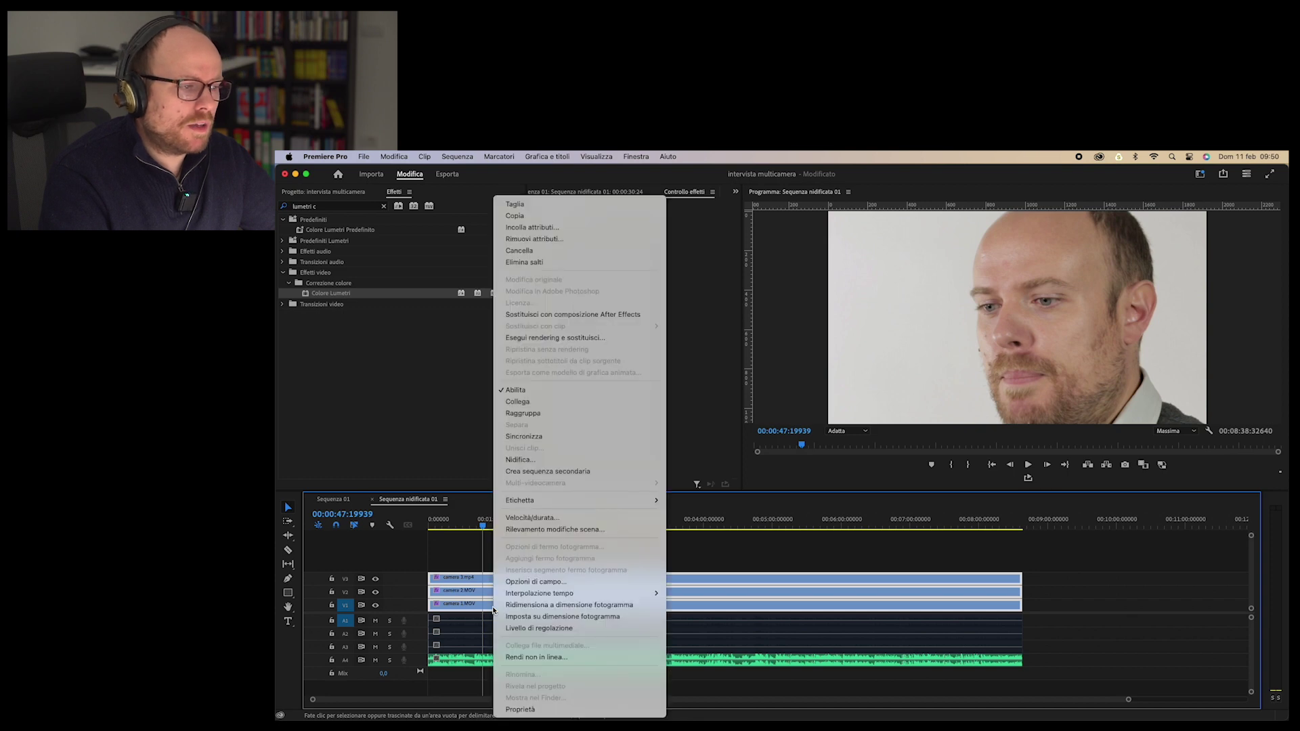
pyautogui.click(554, 241)
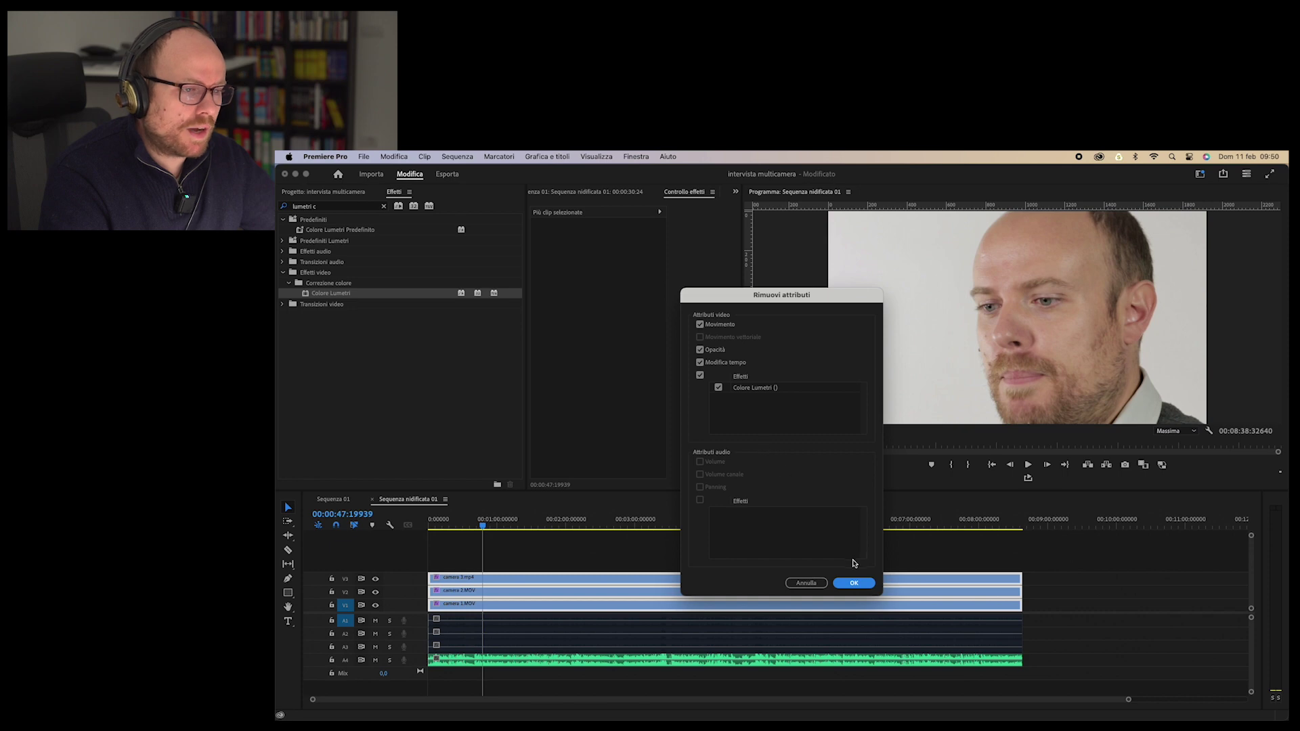
pyautogui.click(792, 584)
pyautogui.click(613, 564)
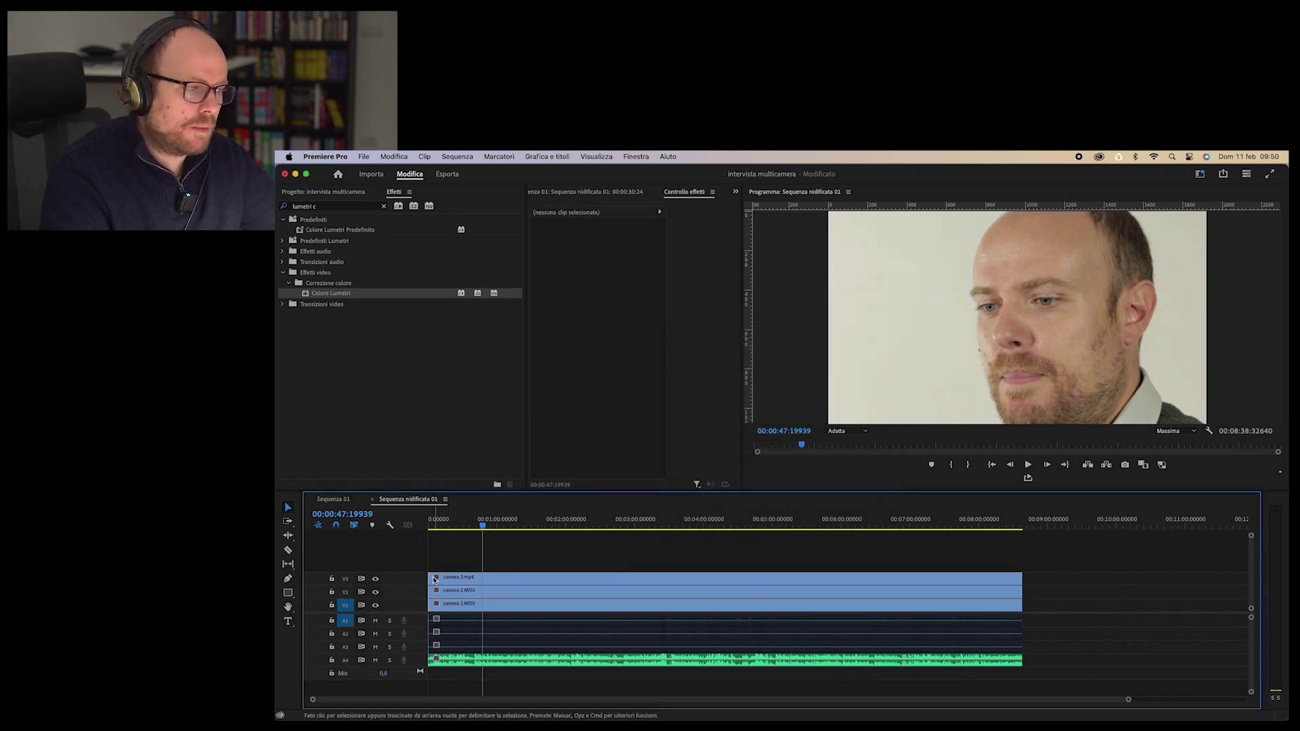
# Step: Trim the start of camera 3.mp4 to about 00:01:37 and camera 2.MOV to about 00:00:47, and compare cameras 1 and 2
pyautogui.moveTo(434, 578); pyautogui.dragTo(540, 578)
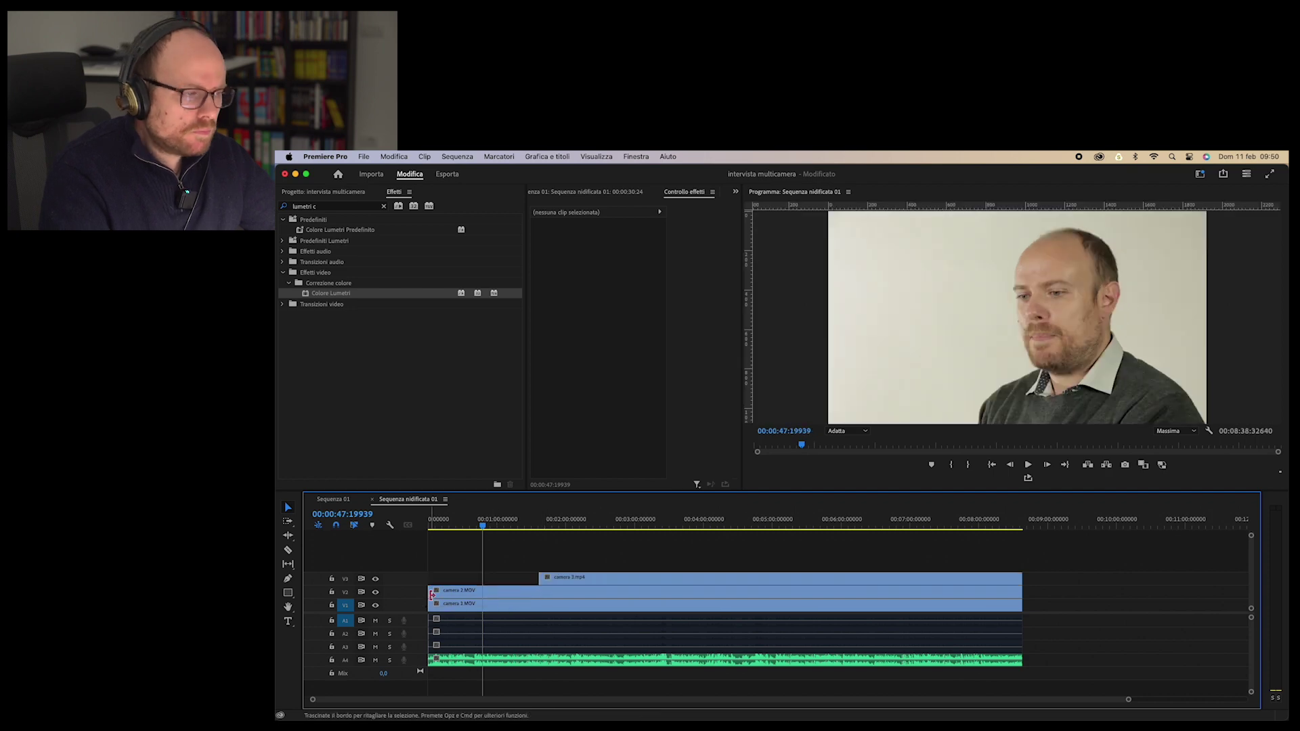
pyautogui.moveTo(432, 595); pyautogui.dragTo(482, 593)
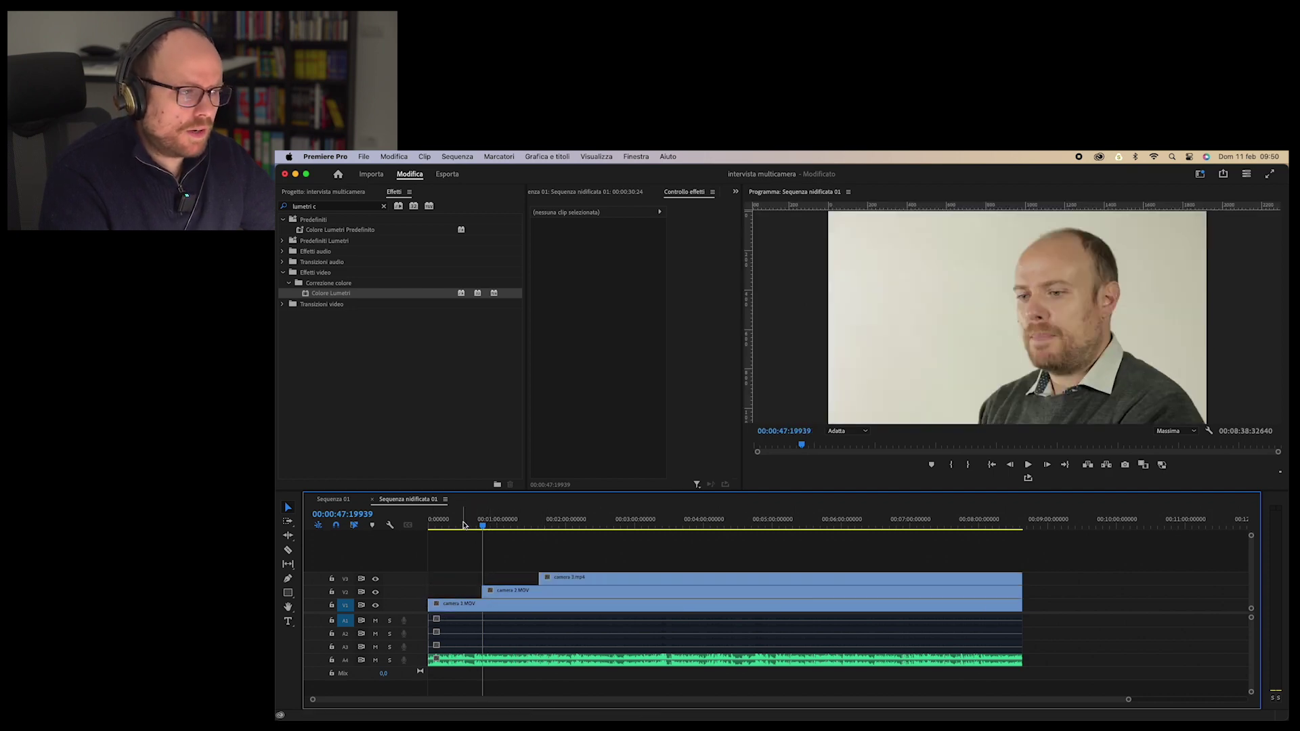
pyautogui.click(463, 525)
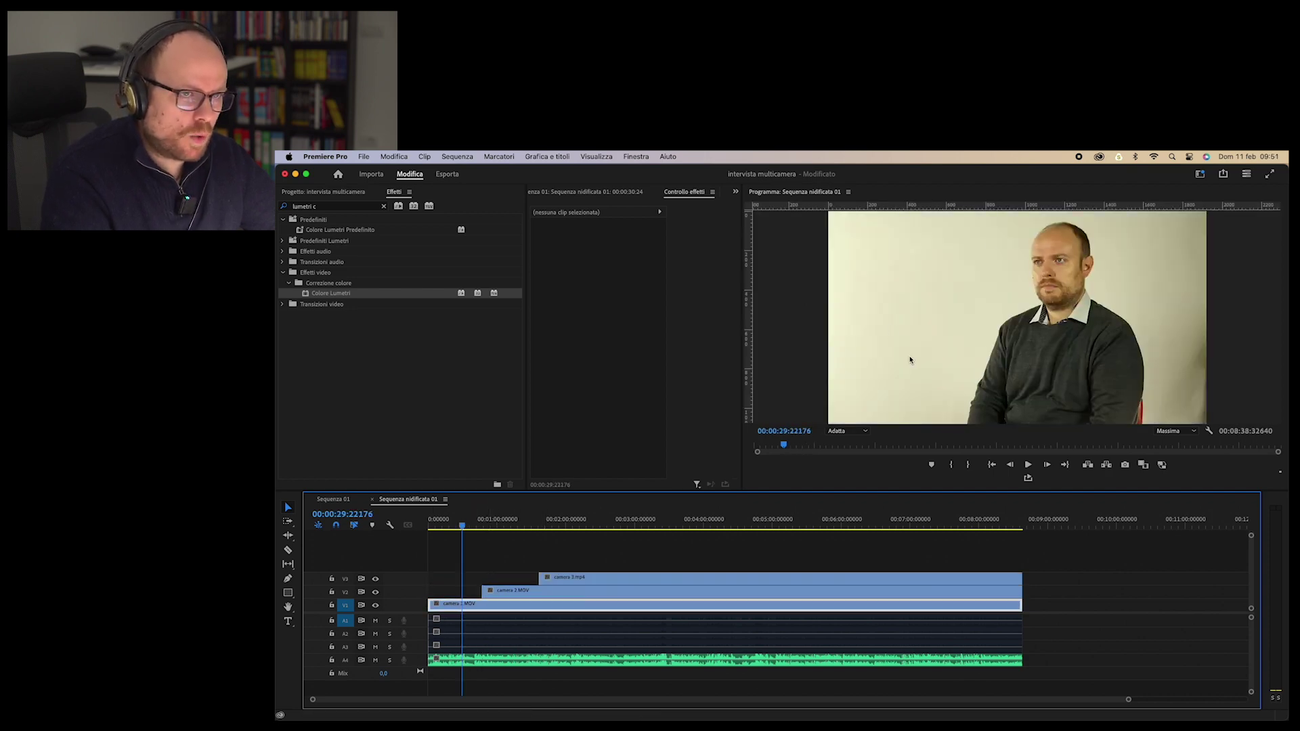
pyautogui.click(506, 526)
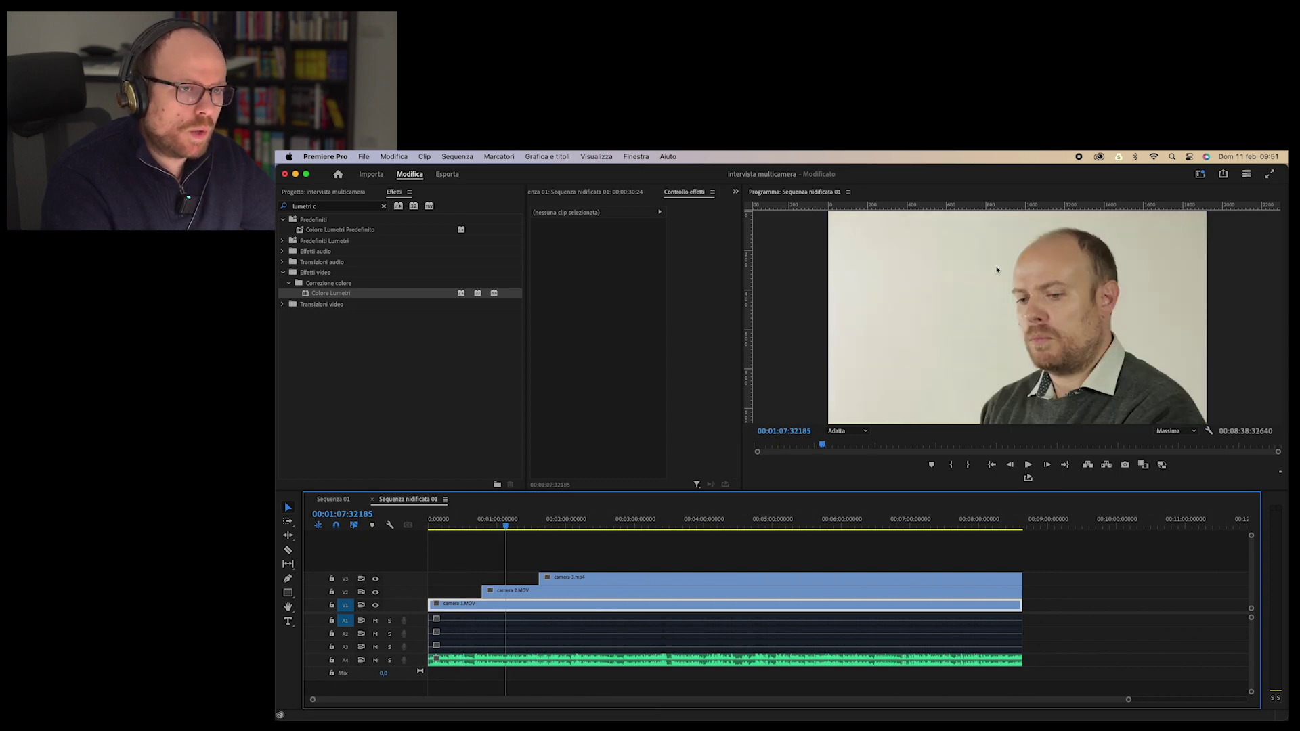
pyautogui.click(526, 592)
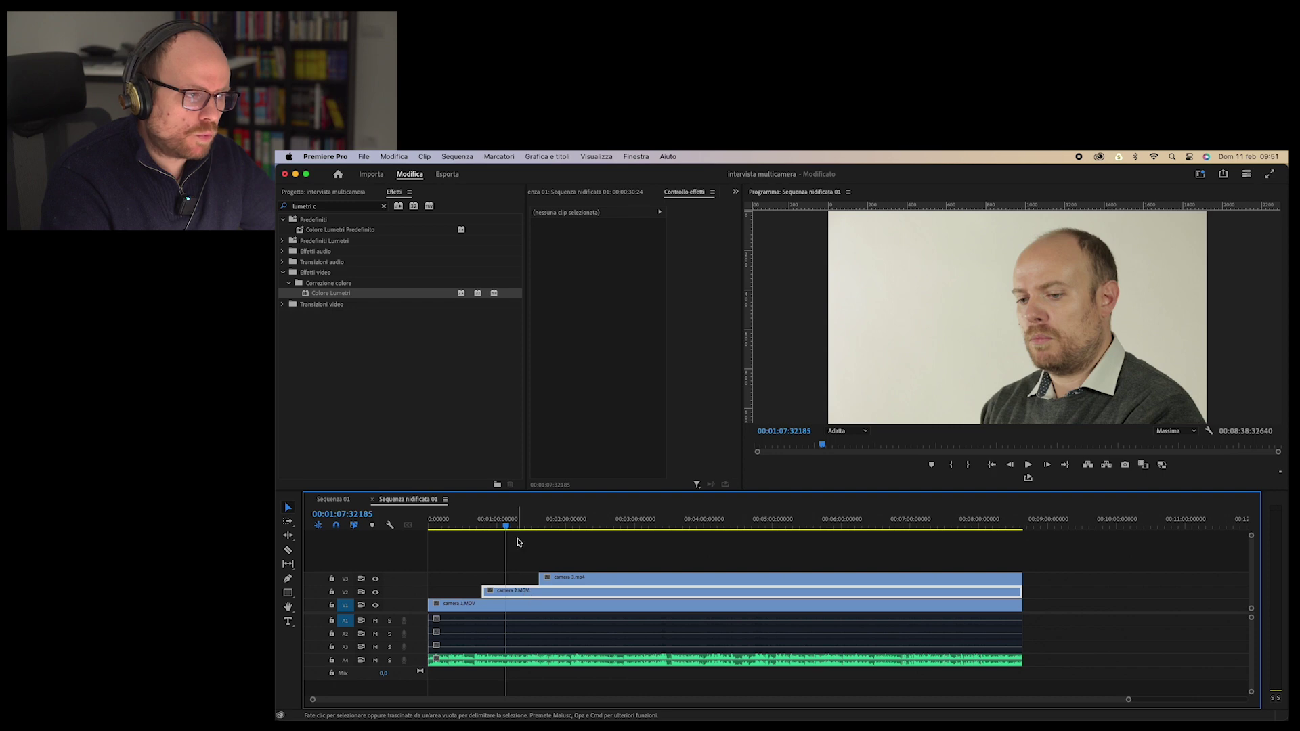
pyautogui.click(462, 525)
# Step: Apply Colore Lumetri to camera 1.MOV on V1
pyautogui.click(474, 604)
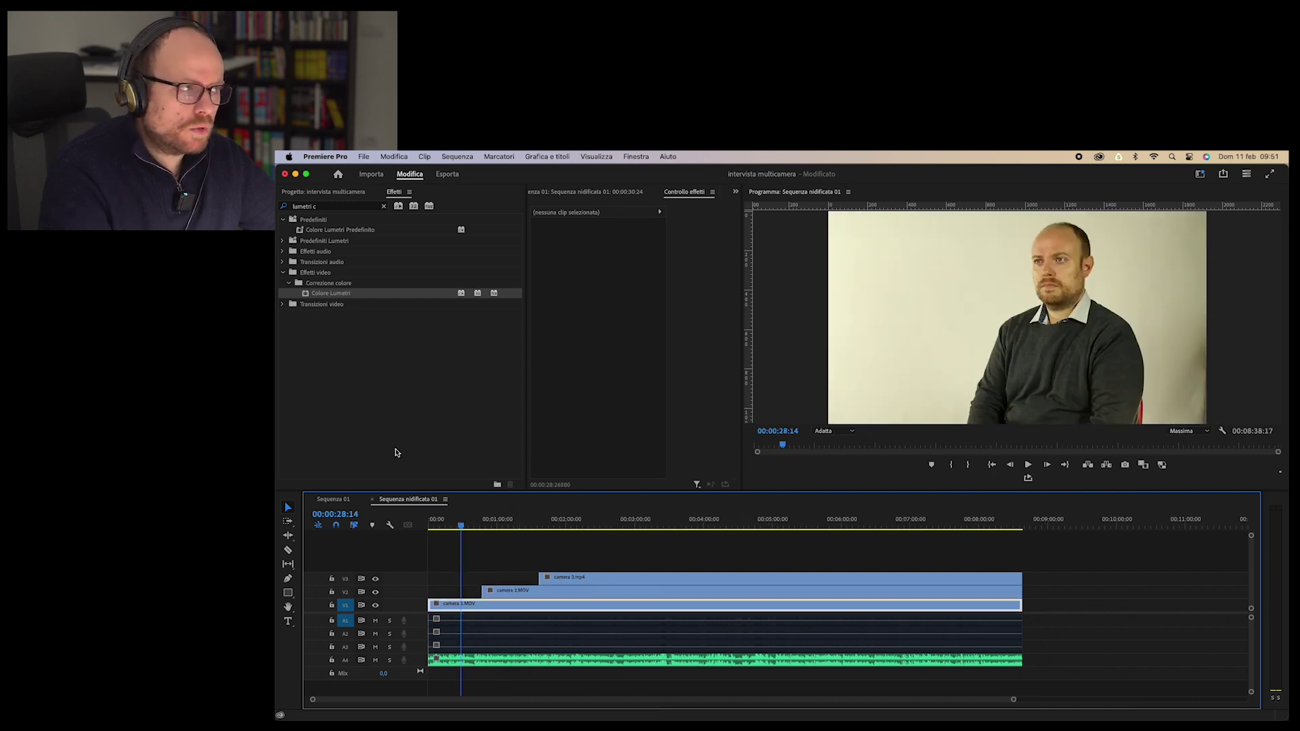
pyautogui.moveTo(337, 296); pyautogui.dragTo(449, 612)
pyautogui.click(449, 606)
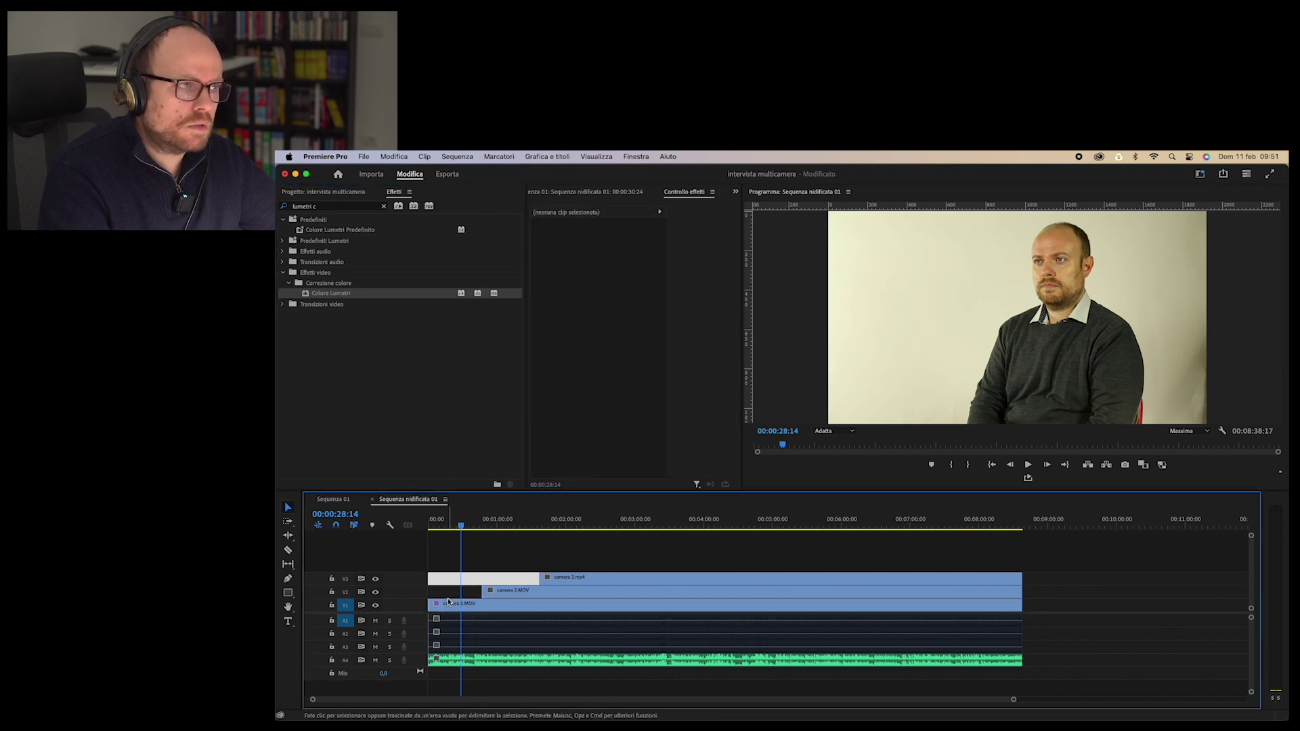
# Step: Turn on Comparison View from the colour wheels and match section of camera 1.MOV's Lumetri effect
pyautogui.click(581, 396)
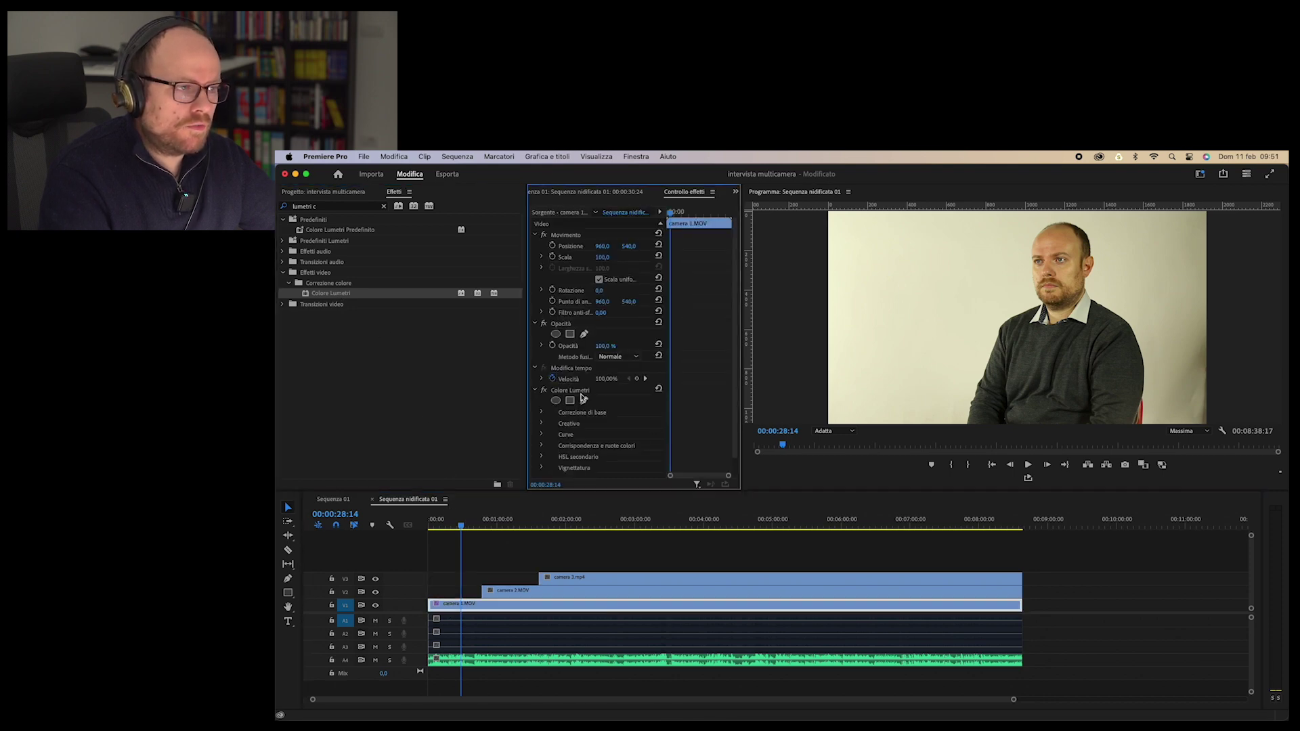
pyautogui.scroll(-2, 612, 425)
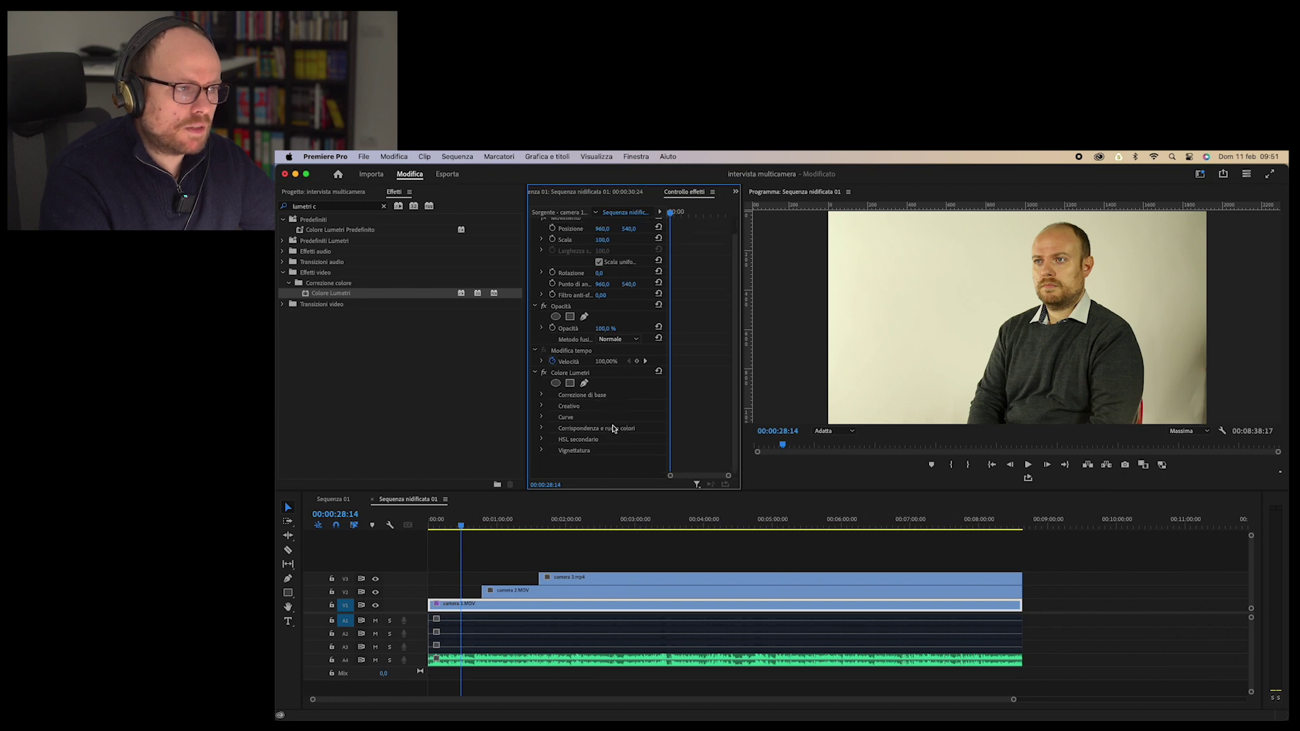
pyautogui.click(541, 429)
pyautogui.scroll(-5, 558, 447)
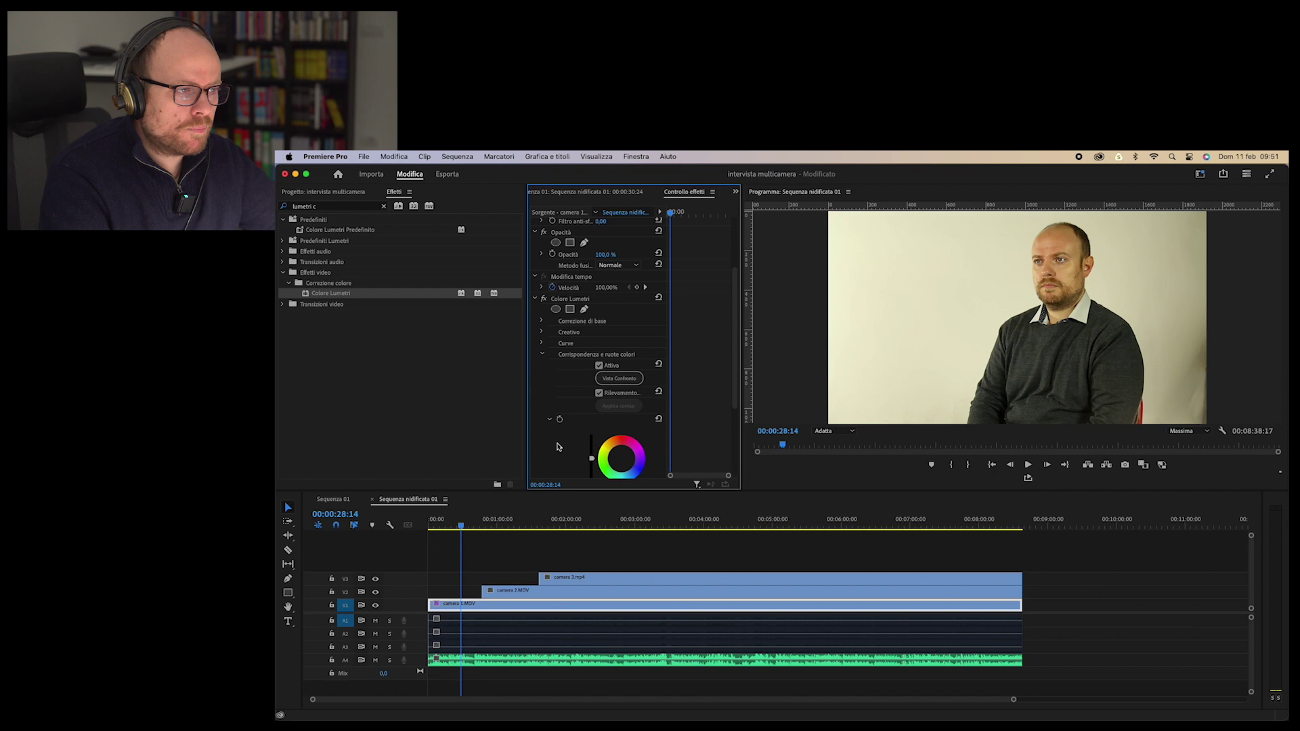
pyautogui.click(628, 381)
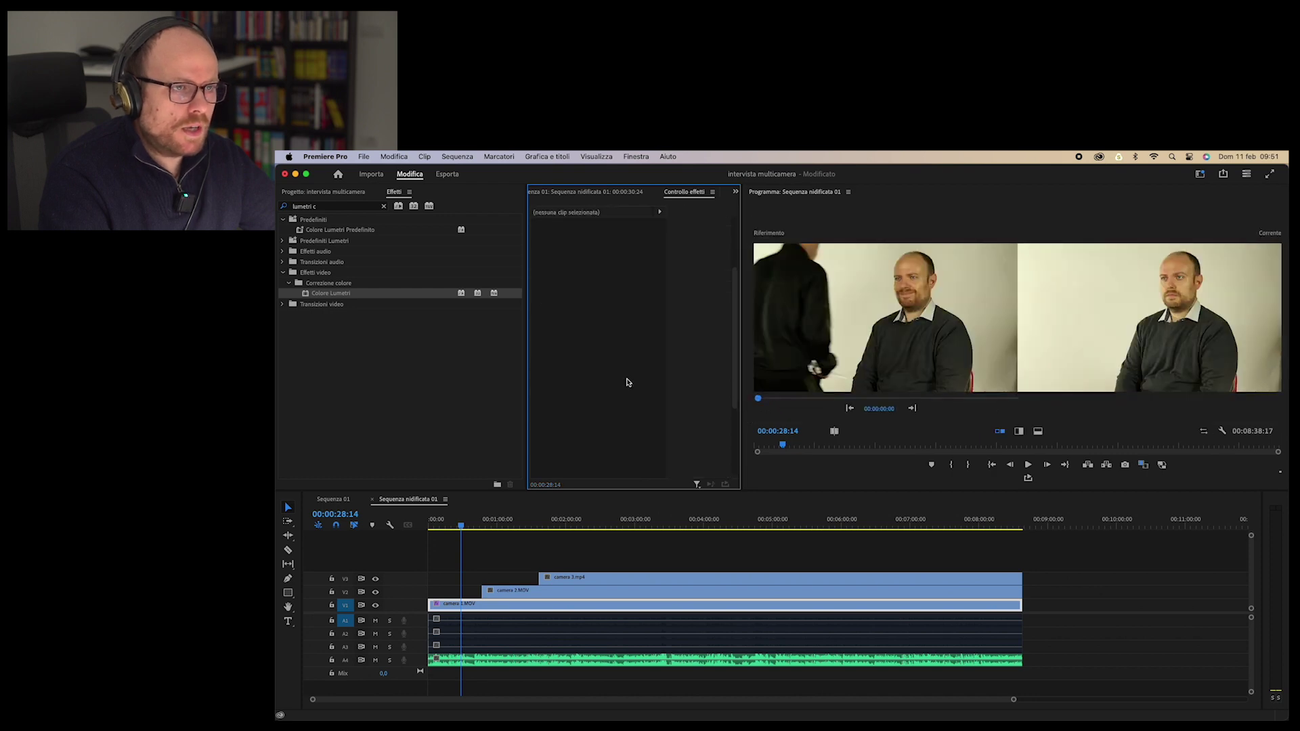
# Step: Set the reference frame to camera 2 at 00:00:50:07 and the current frame to camera 1 at 00:00:21:17
pyautogui.click(669, 500)
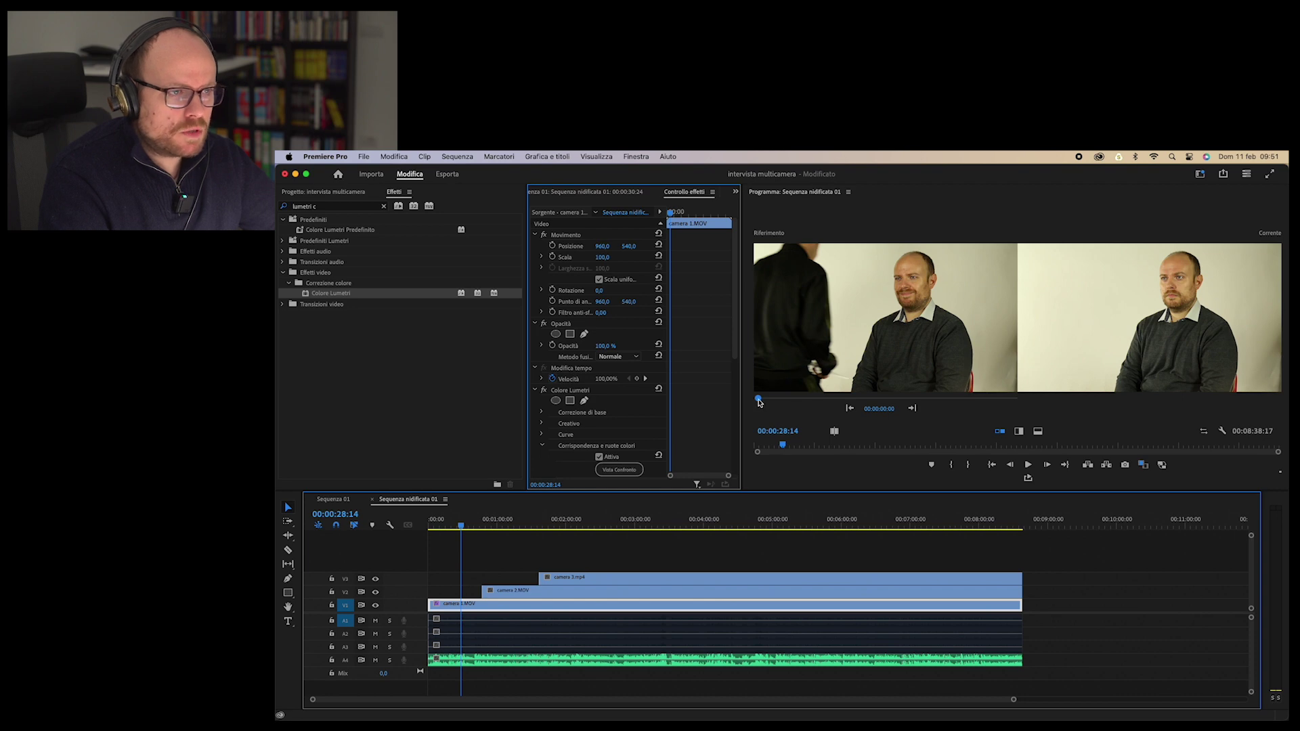
pyautogui.moveTo(758, 401); pyautogui.dragTo(784, 402)
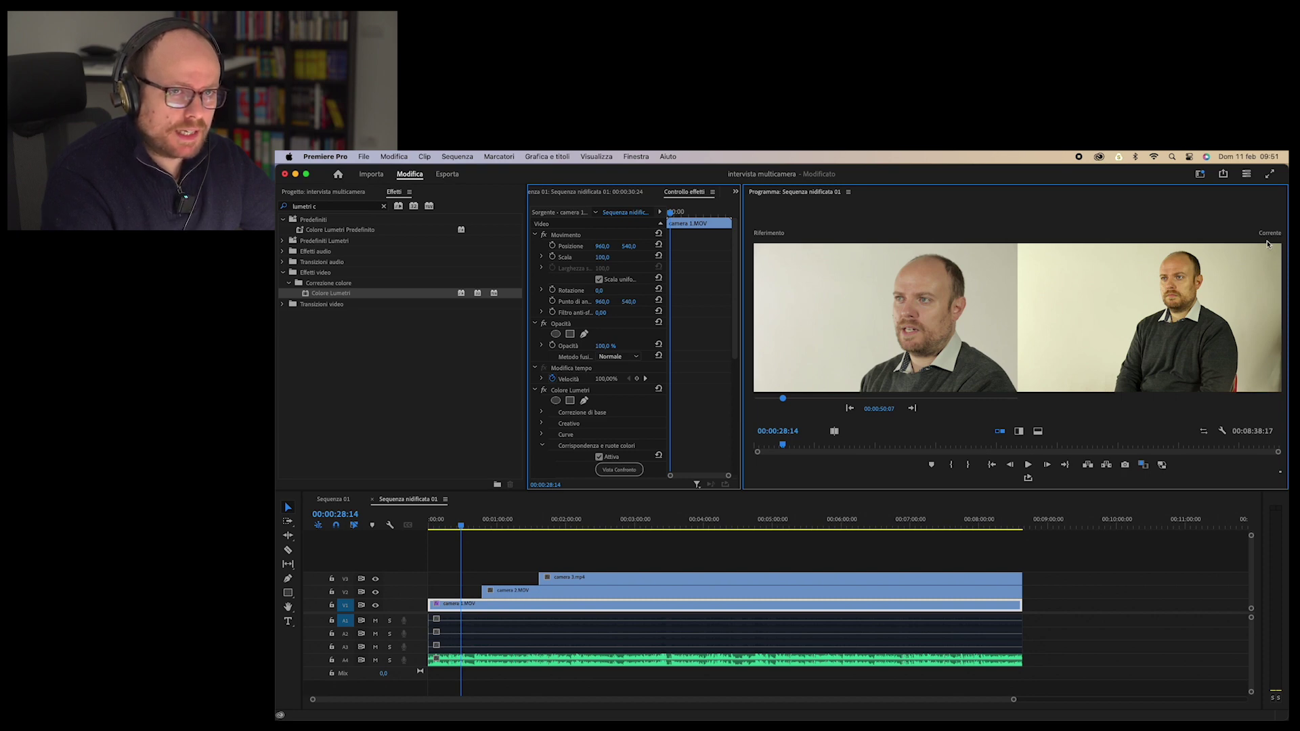
pyautogui.moveTo(462, 526); pyautogui.dragTo(457, 532)
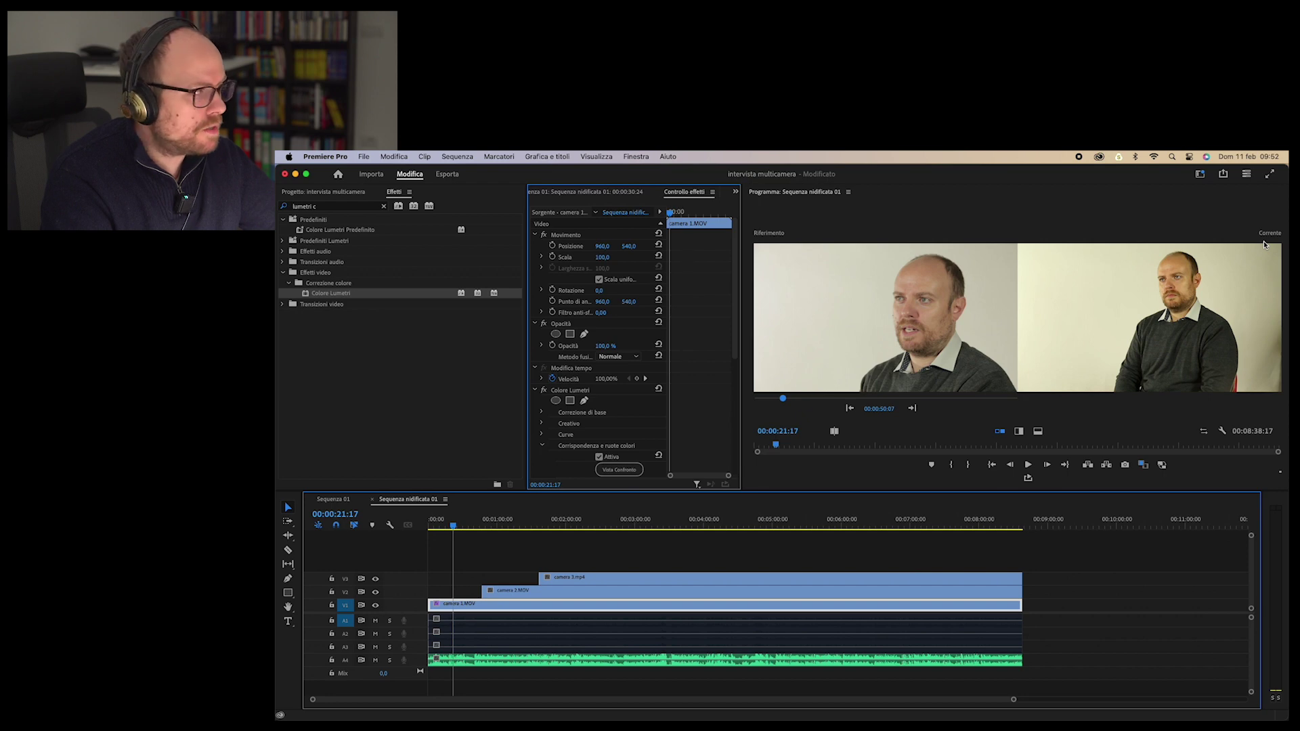
# Step: Apply Lumetri's colour match with face detection to camera 1.MOV and return the program monitor to composite video
pyautogui.scroll(-5, 677, 400)
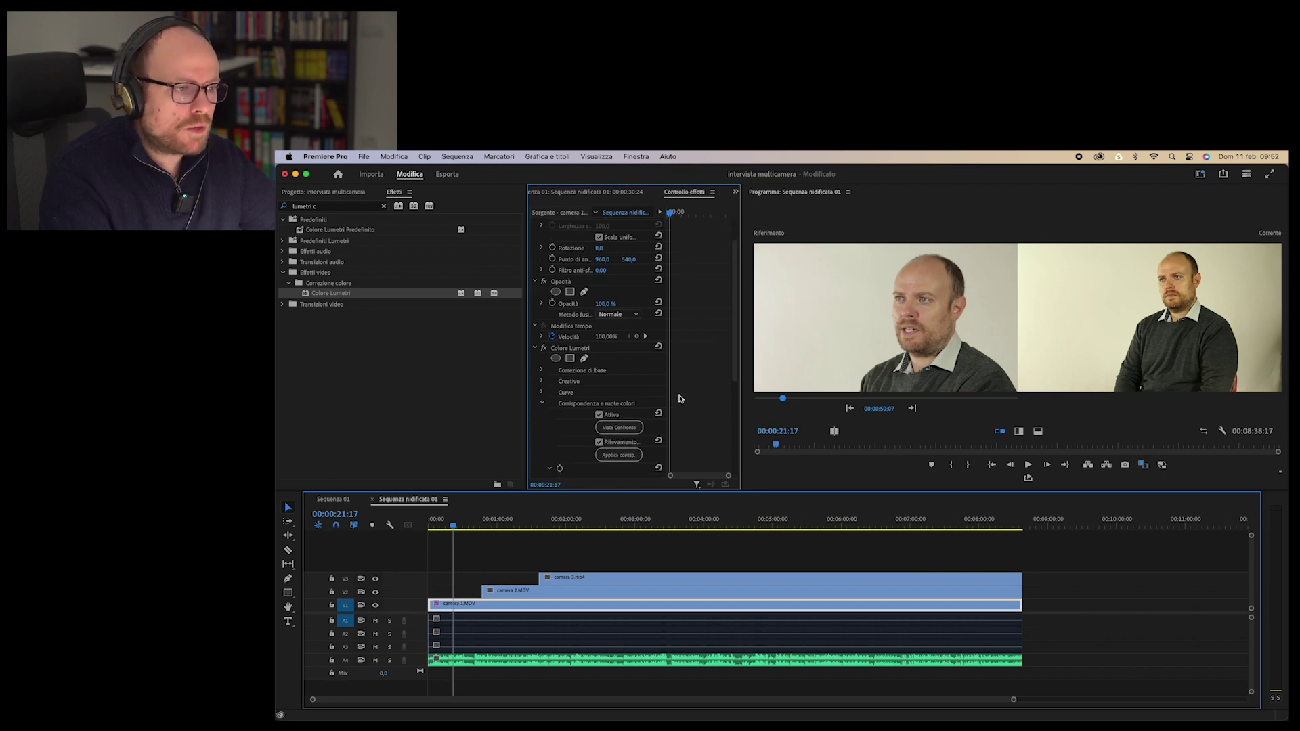
pyautogui.click(618, 392)
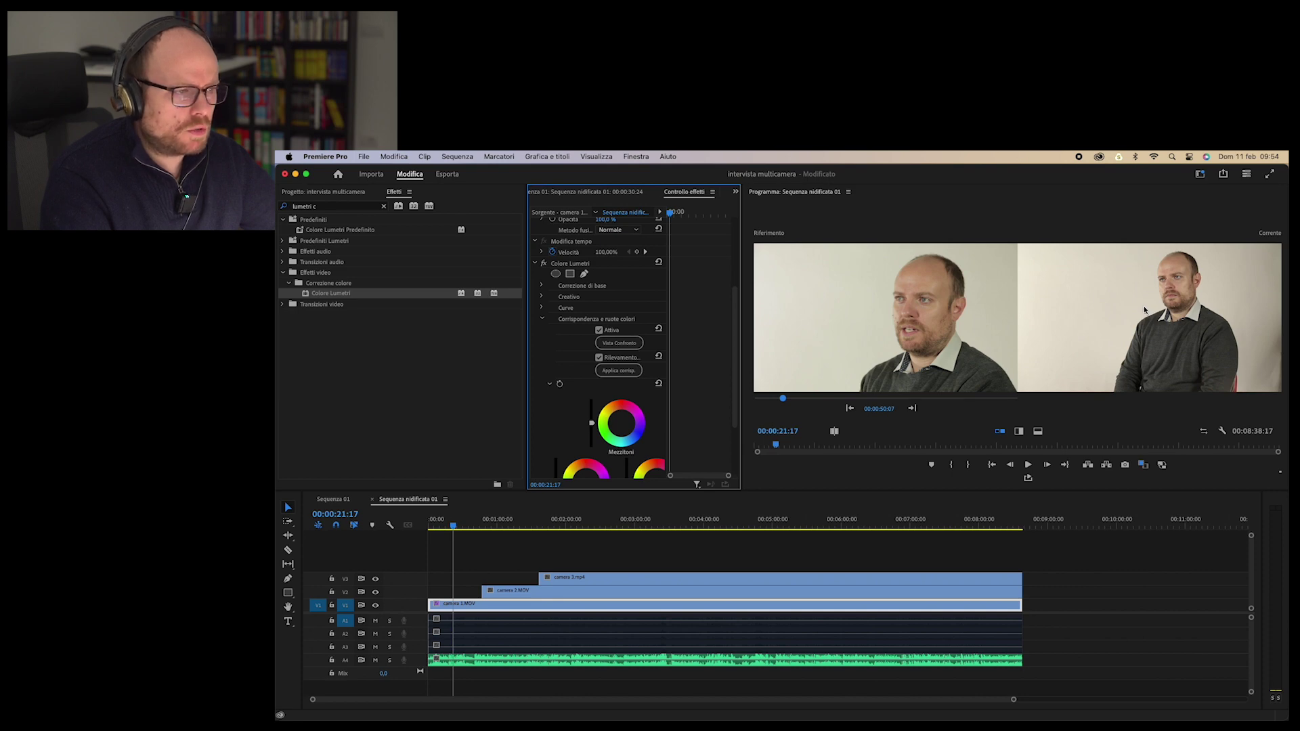
pyautogui.click(623, 369)
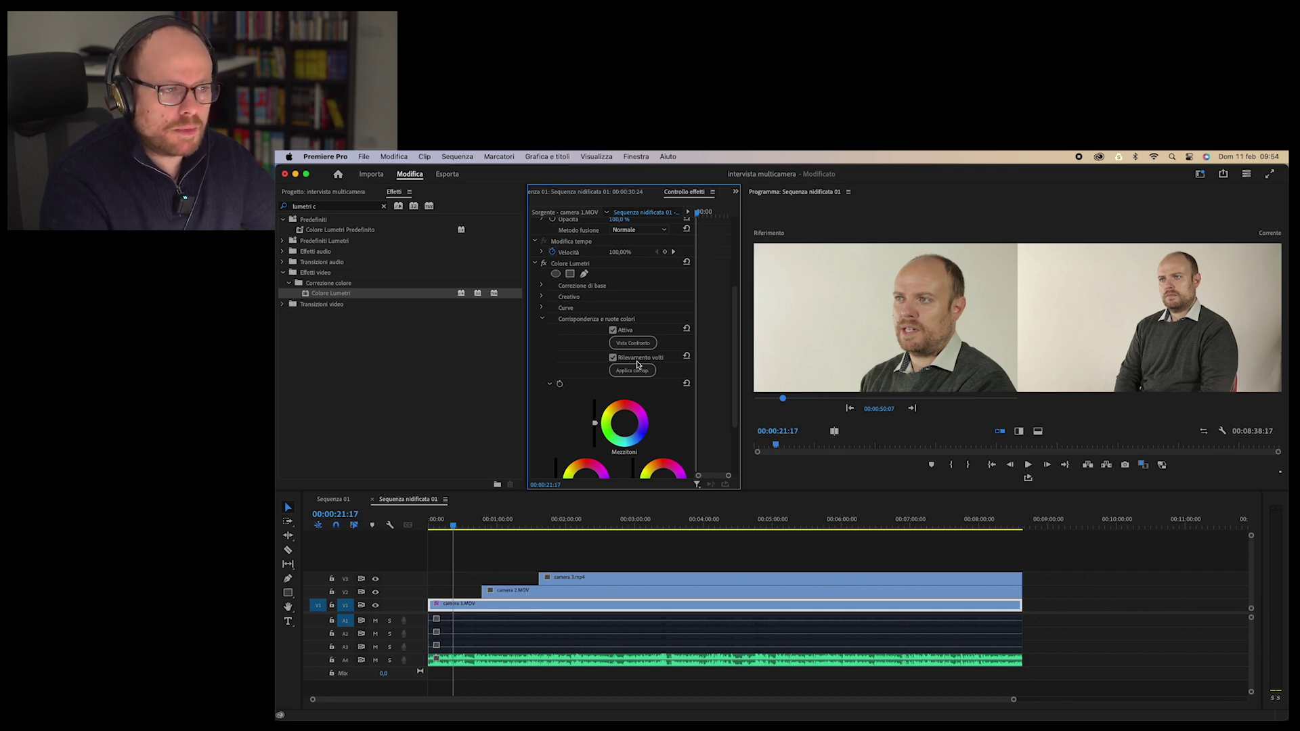
pyautogui.click(1222, 432)
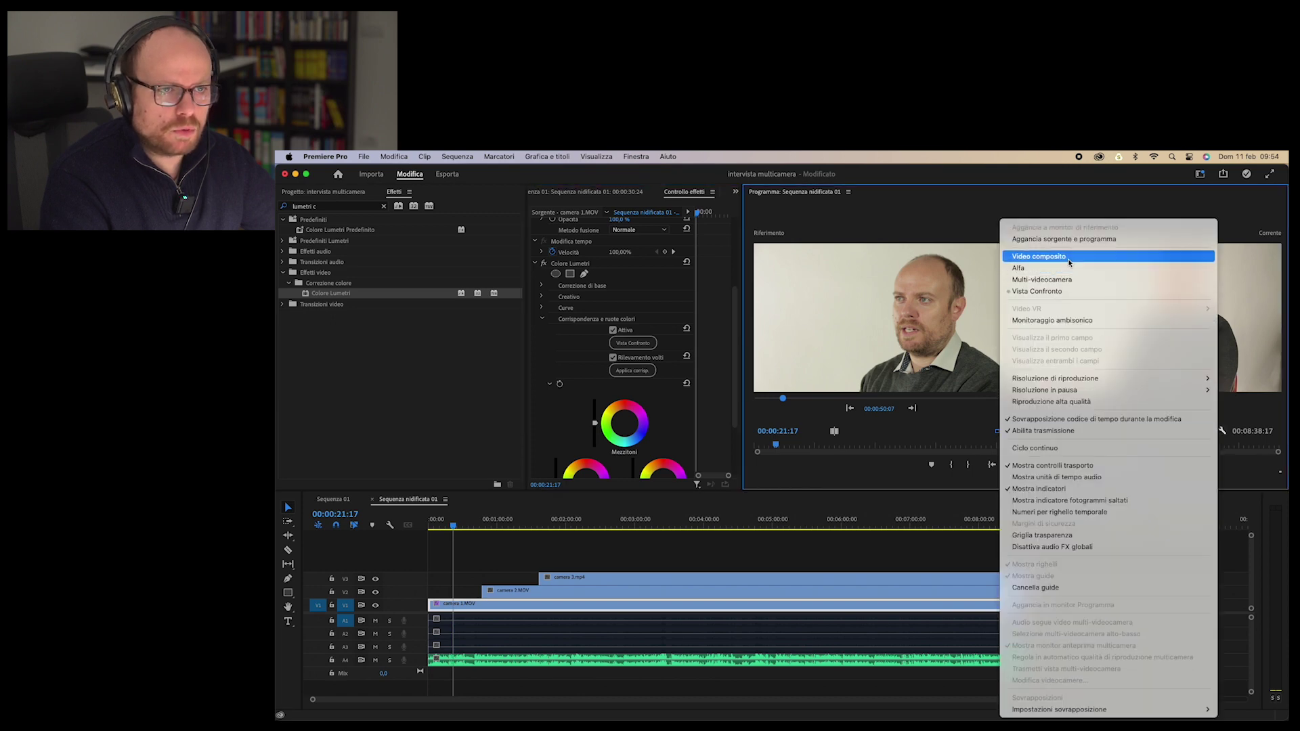
pyautogui.click(1039, 256)
# Step: Extend camera 2.MOV and camera 3.mp4 back to the start of the nested sequence, level with camera 1.MOV
pyautogui.click(519, 550)
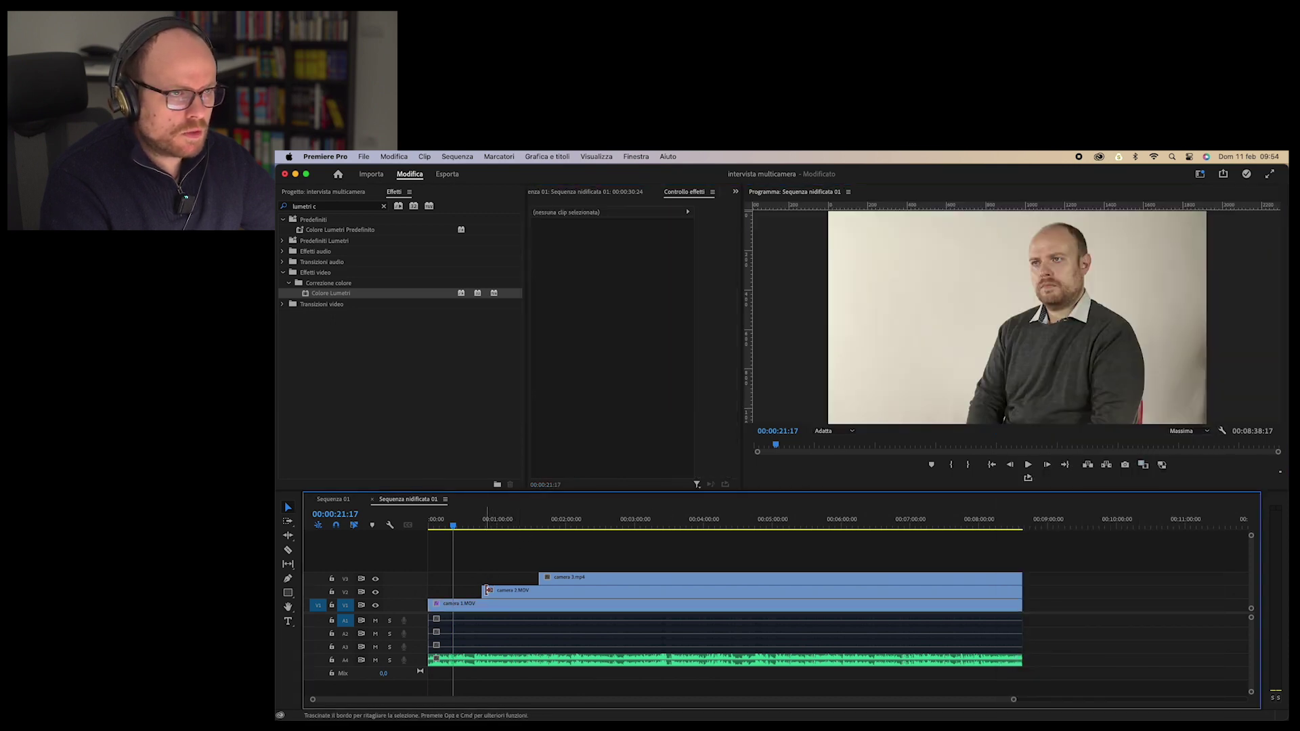
pyautogui.moveTo(483, 590); pyautogui.dragTo(428, 590)
pyautogui.moveTo(539, 576); pyautogui.dragTo(428, 577)
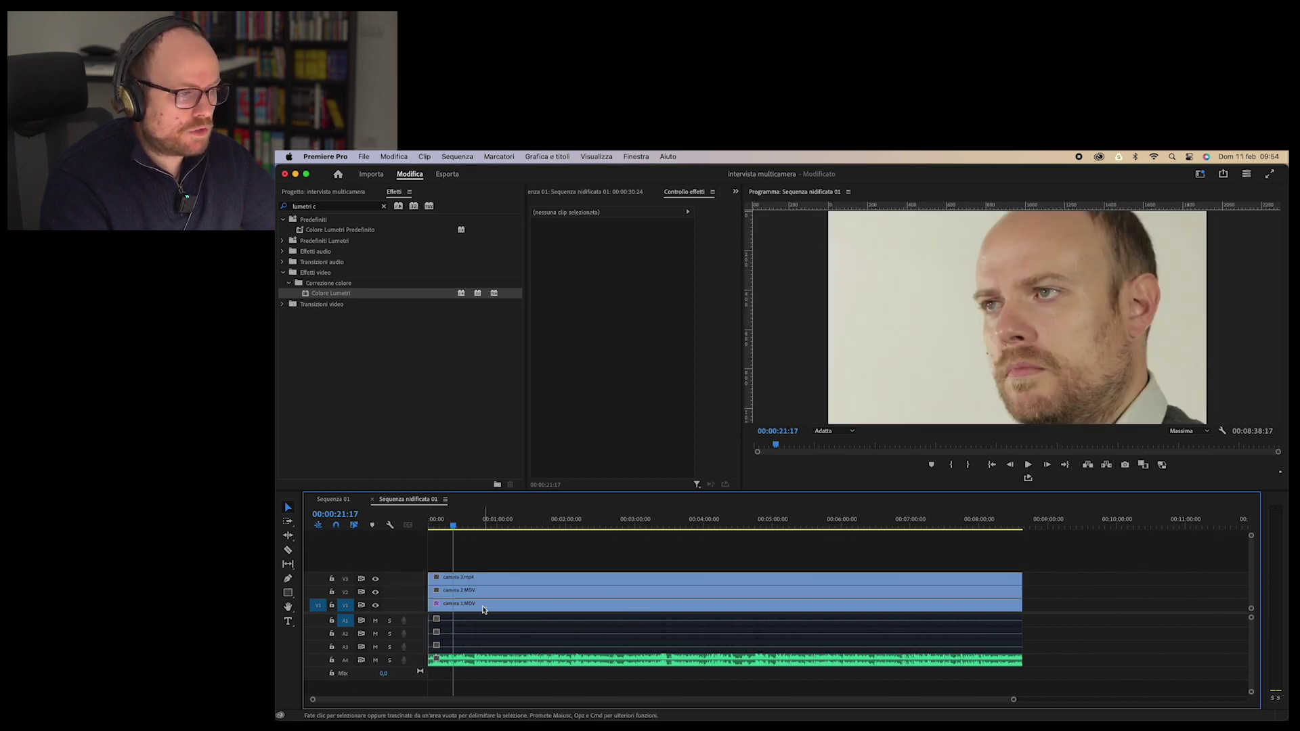
# Step: Return to Sequenza 01 and scrub around 00:00:20 to check how well the camera angles' colours match
pyautogui.click(336, 499)
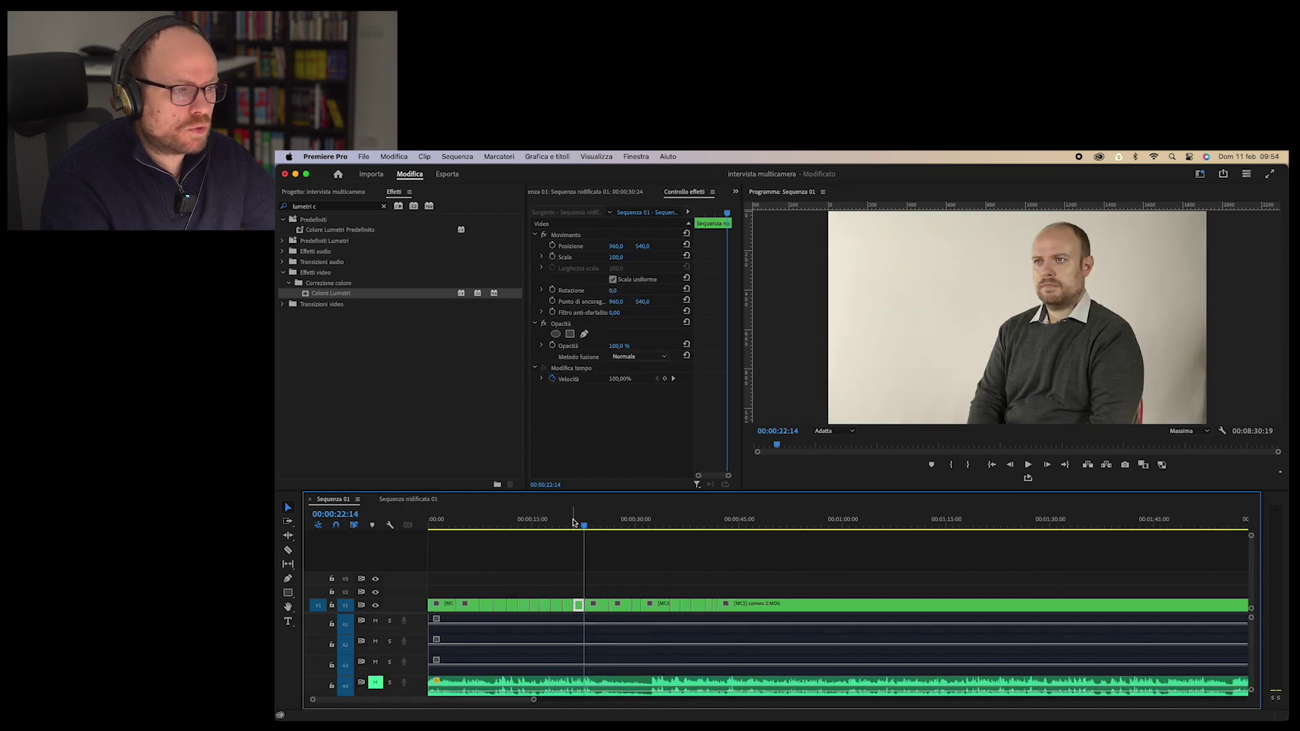
pyautogui.moveTo(575, 526)
pyautogui.mouseDown()
pyautogui.moveTo(550, 535)
pyautogui.moveTo(568, 530)
pyautogui.mouseUp()
pyautogui.hscroll(2, 562, 528)
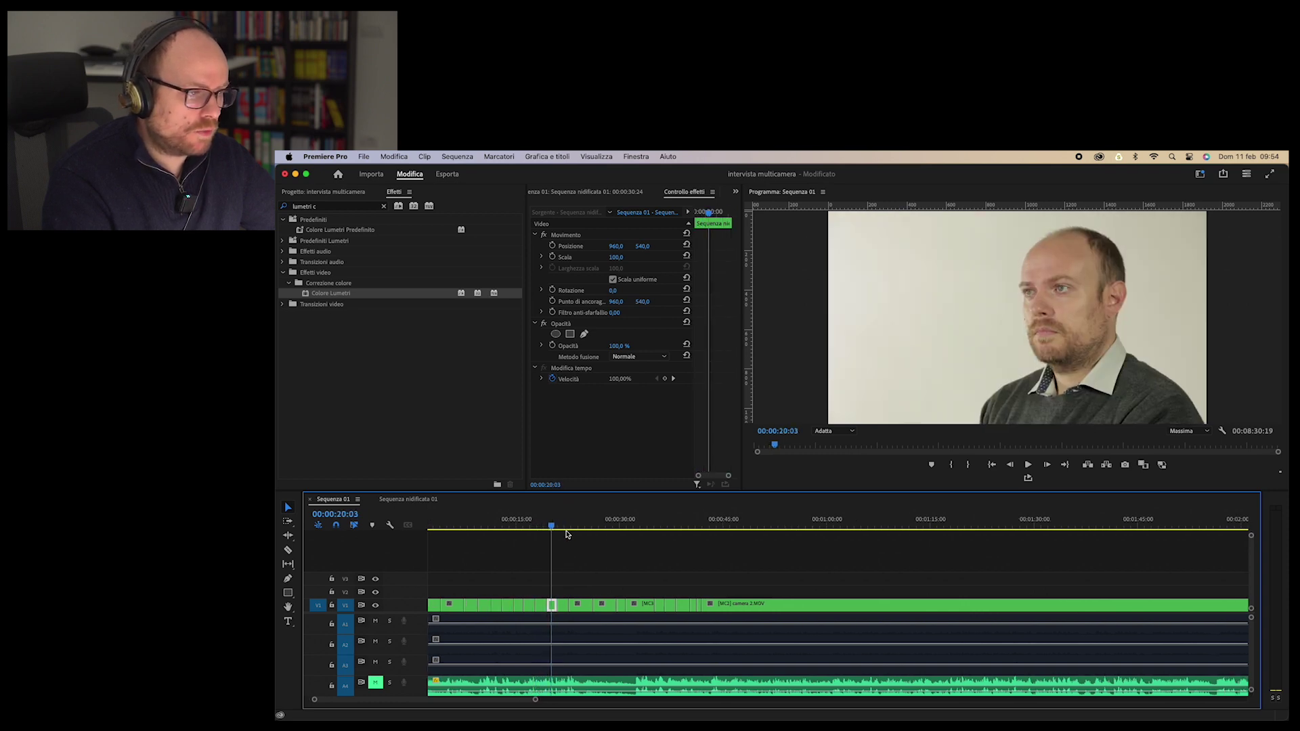